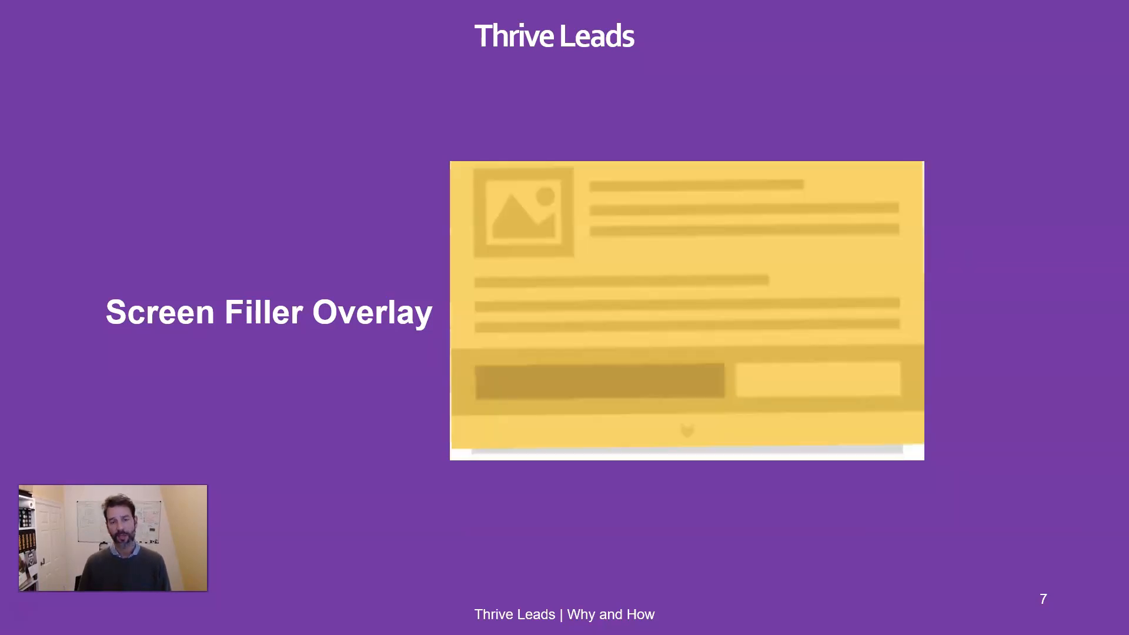
{"action": "key", "text": "Right"}
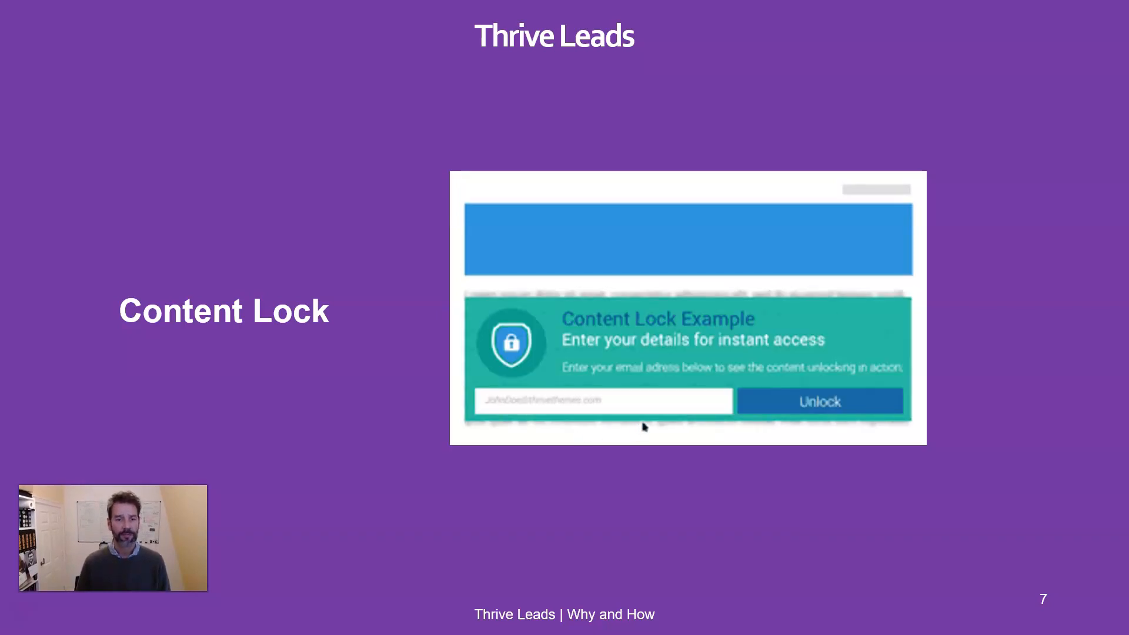
{"action": "key", "text": "Right"}
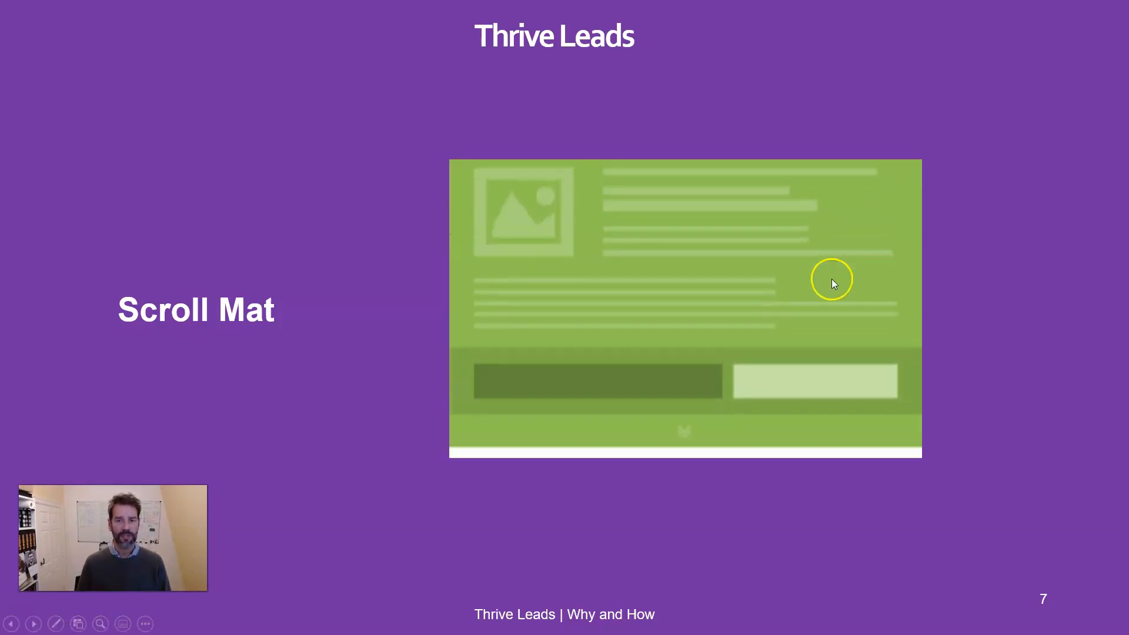
{"action": "left_click", "coordinate": [1008, 336]}
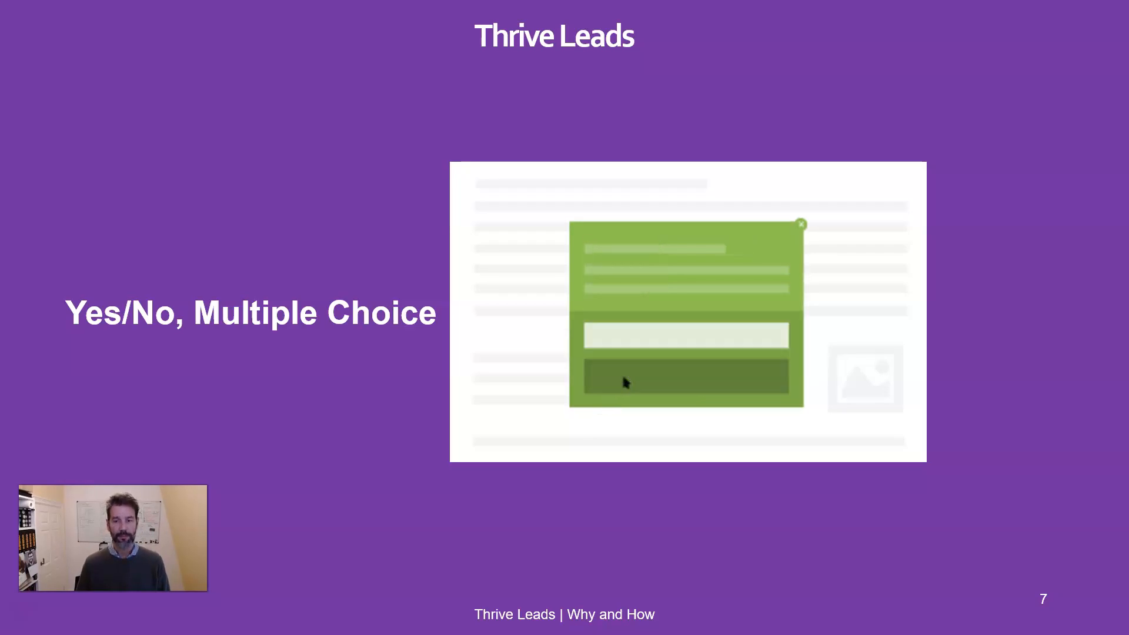
{"action": "left_click", "coordinate": [961, 524]}
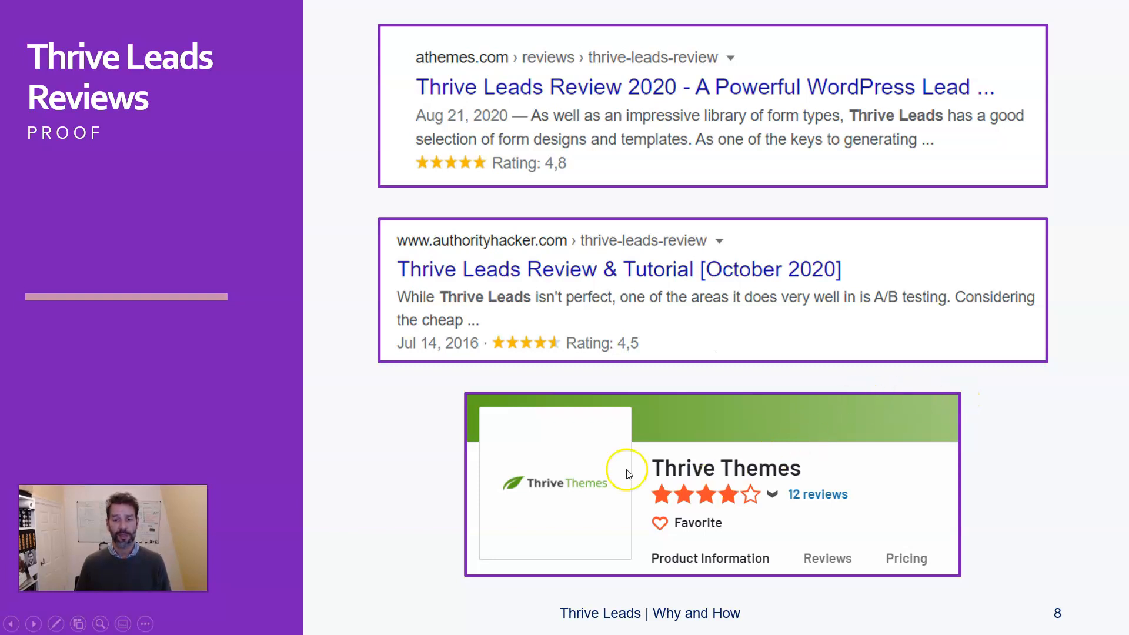
{"action": "left_click", "coordinate": [1065, 448]}
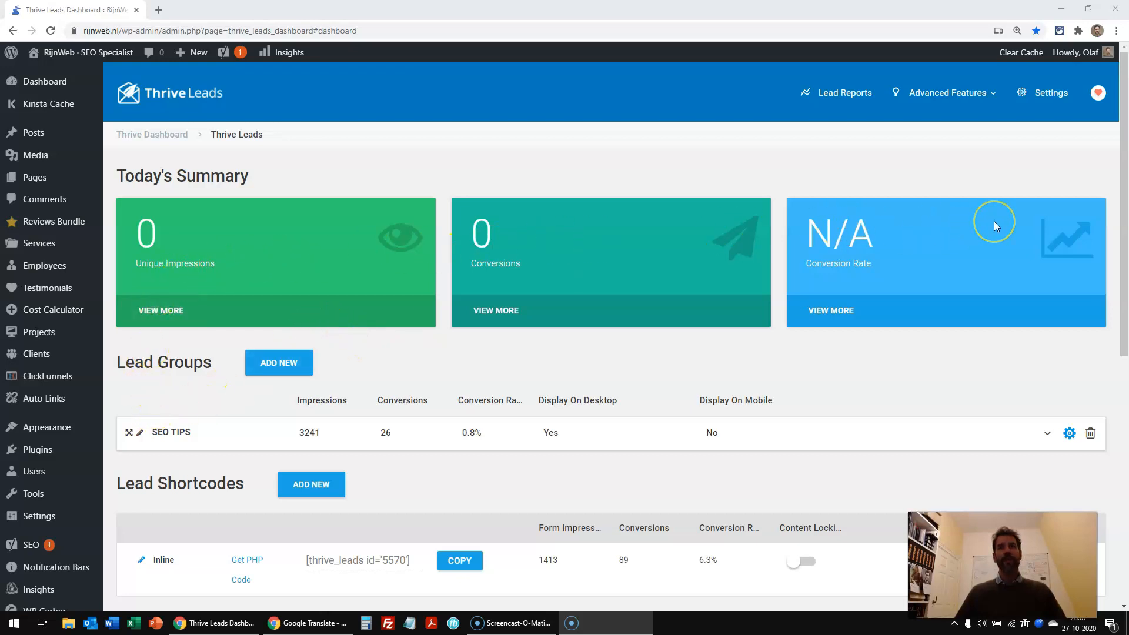
Step: Review the lead groups and lead shortcodes sections, reading the naming advice in the new lead group form and closing it without adding a group
{"action": "left_click_drag", "start_coordinate": [1119, 308], "coordinate": [1115, 392]}
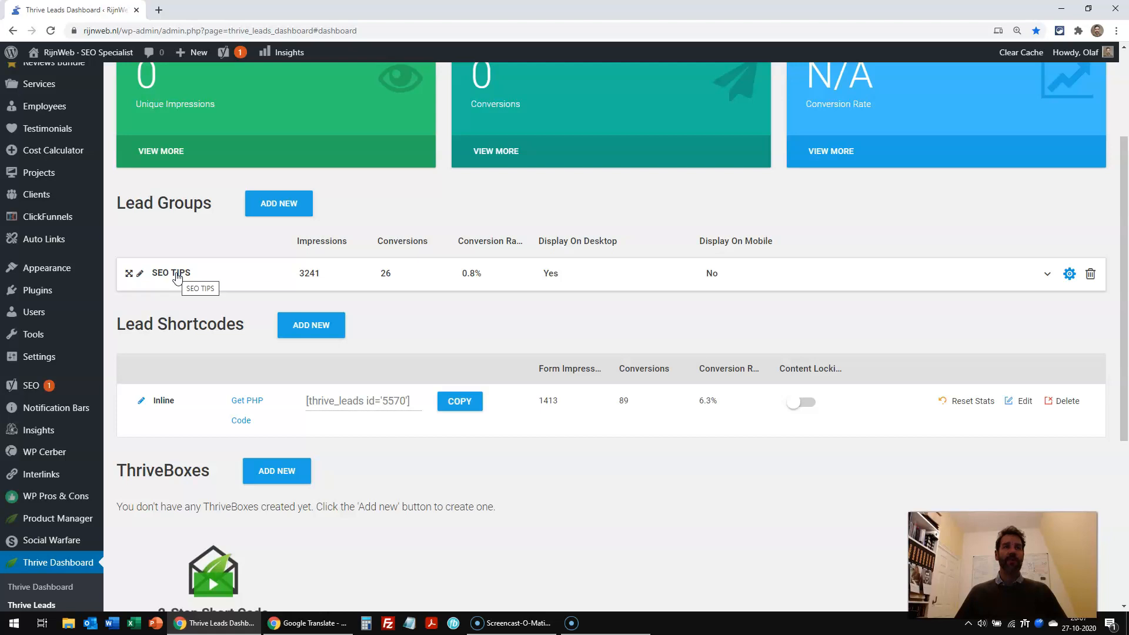
{"action": "left_click", "coordinate": [282, 203]}
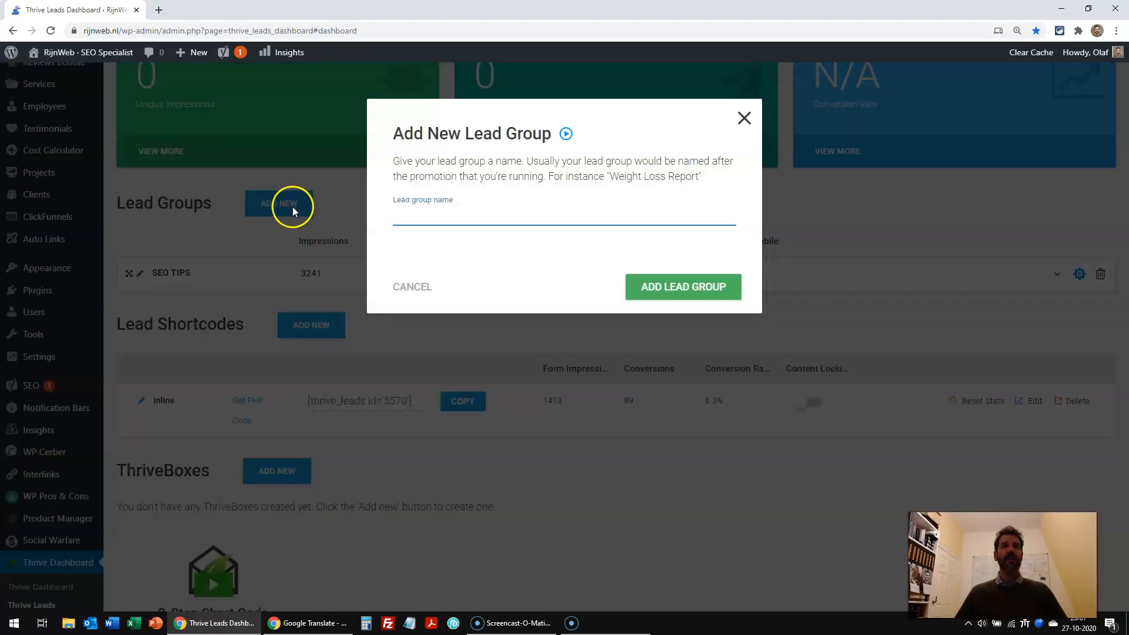
{"action": "left_click_drag", "start_coordinate": [705, 176], "coordinate": [392, 160]}
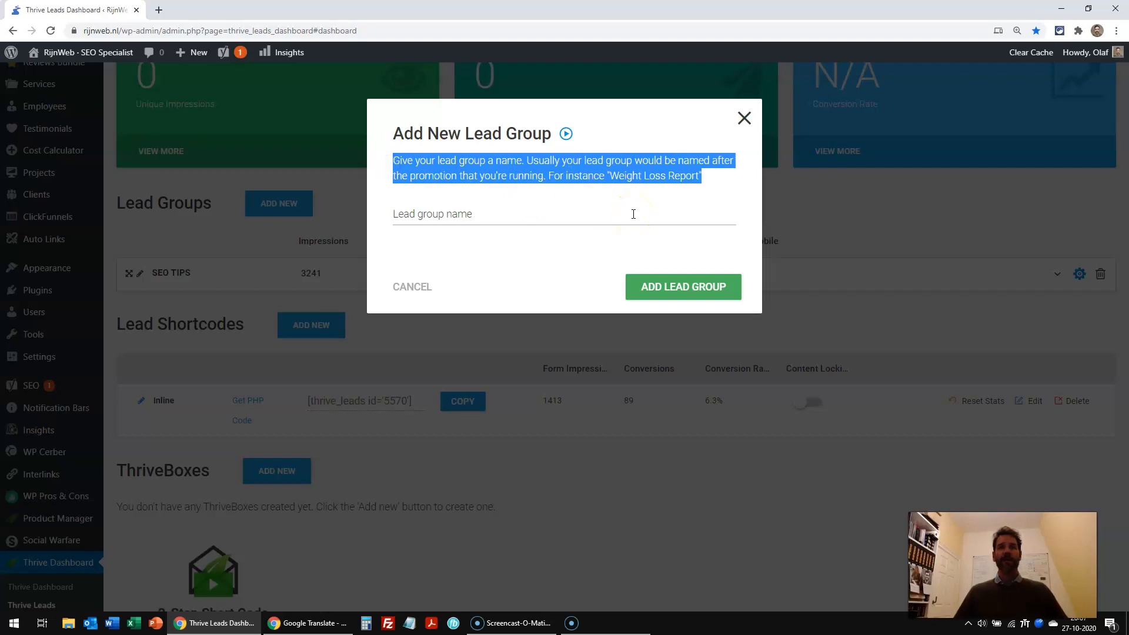
{"action": "left_click", "coordinate": [612, 181]}
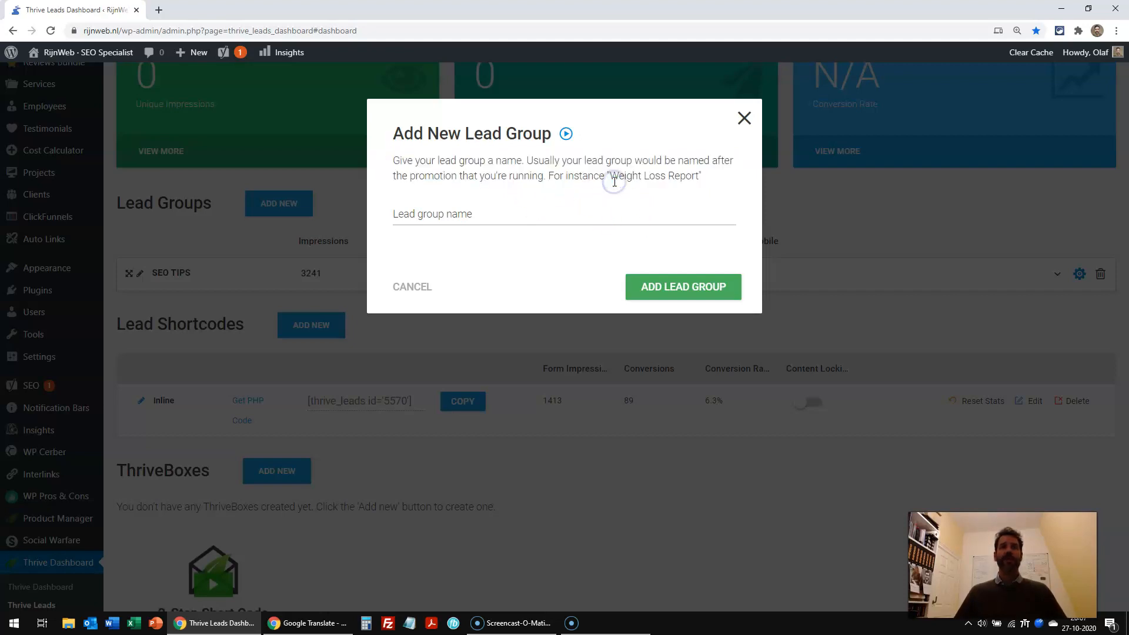
{"action": "left_click", "coordinate": [745, 126]}
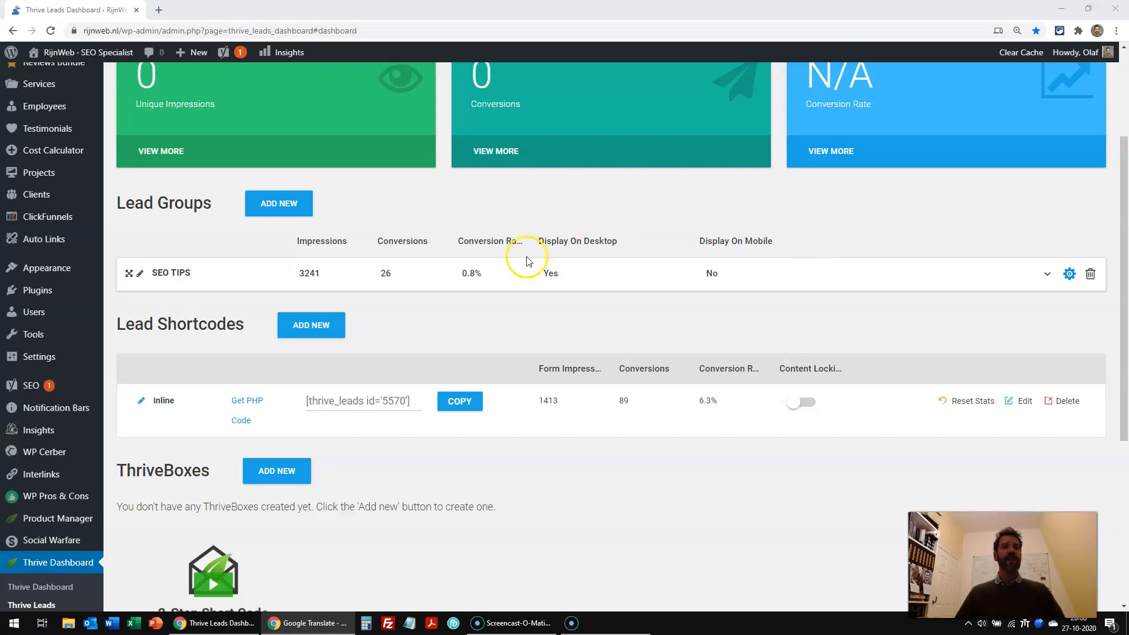
{"action": "left_click_drag", "start_coordinate": [253, 328], "coordinate": [112, 330]}
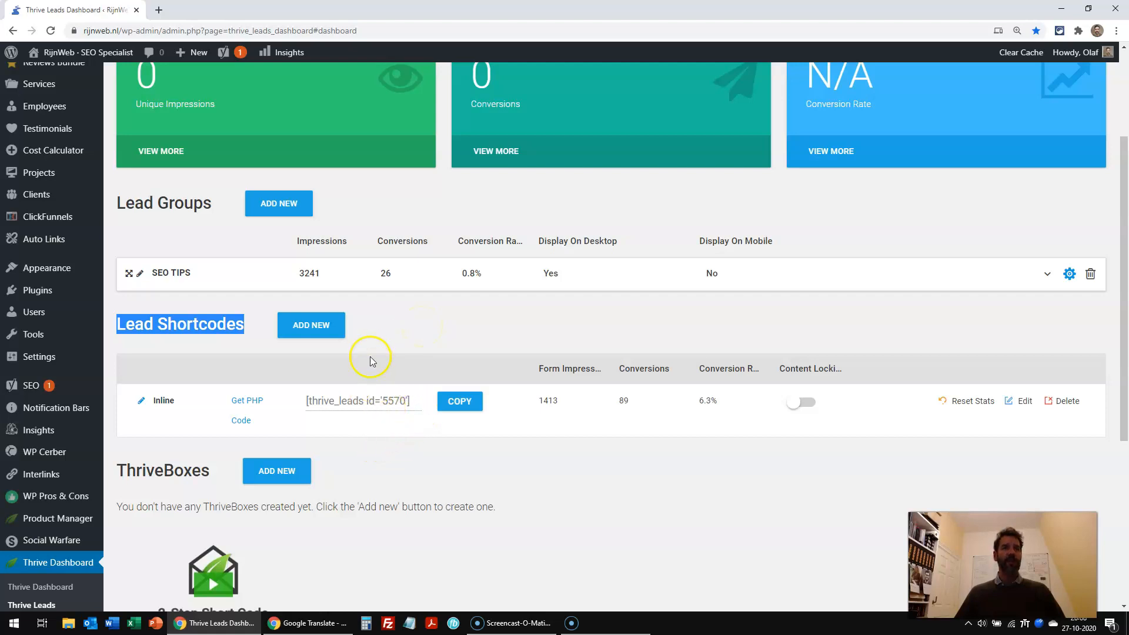
{"action": "left_click", "coordinate": [264, 329]}
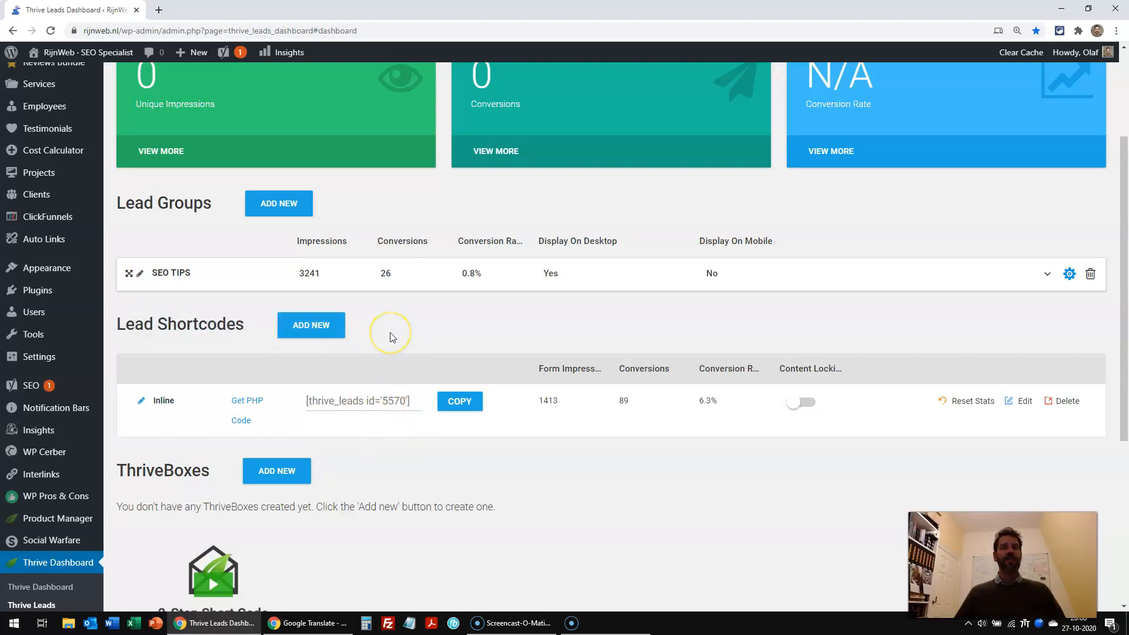
Step: Expand the SEO TIPS lead group and preview the demo videos of its Lightbox and Ribbon form types
{"action": "left_click", "coordinate": [1047, 273]}
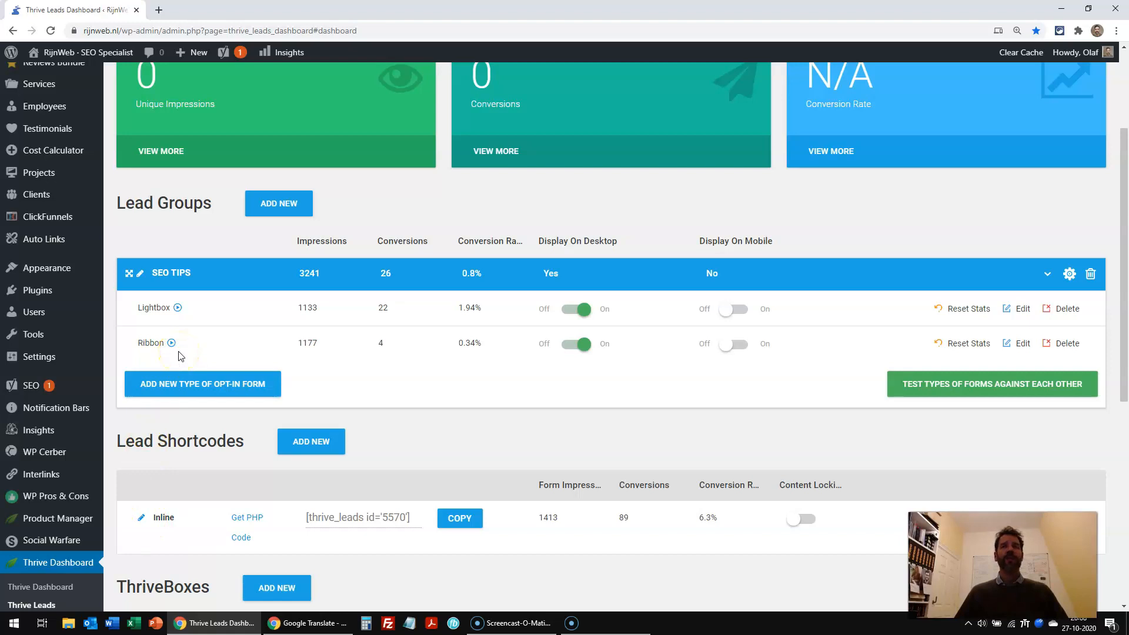
{"action": "left_click", "coordinate": [178, 308]}
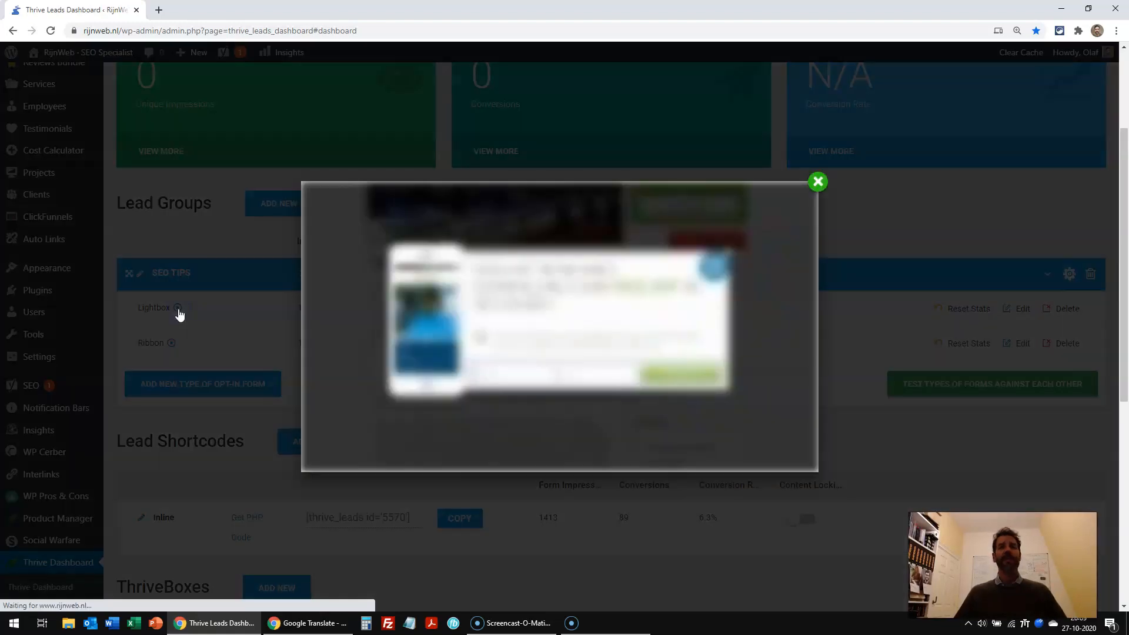
{"action": "left_click", "coordinate": [523, 370]}
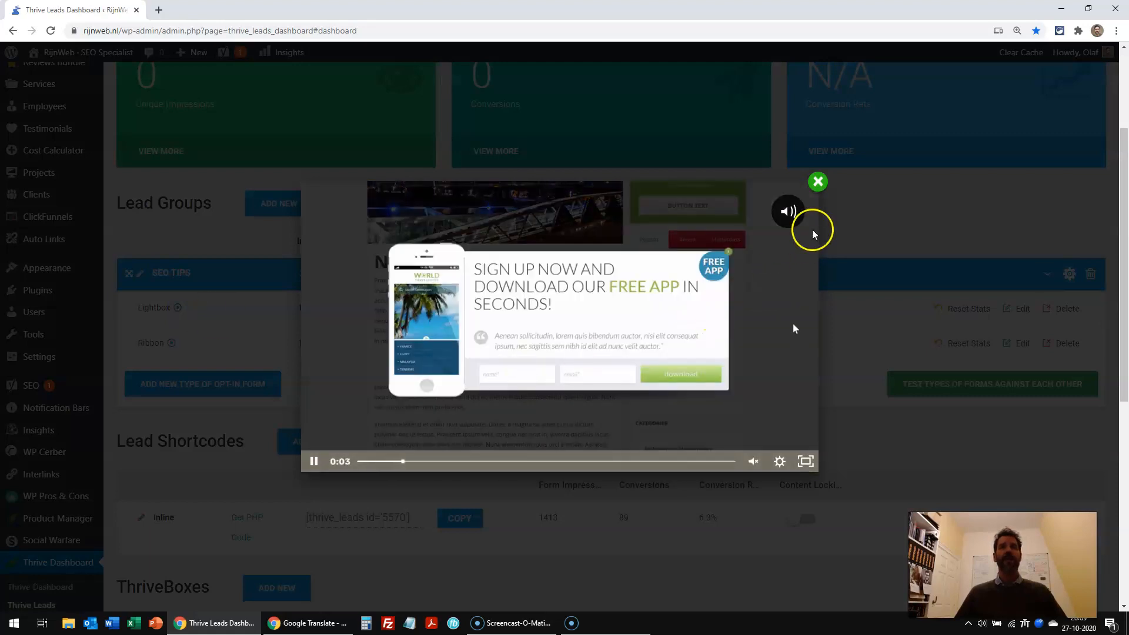
{"action": "left_click", "coordinate": [817, 181]}
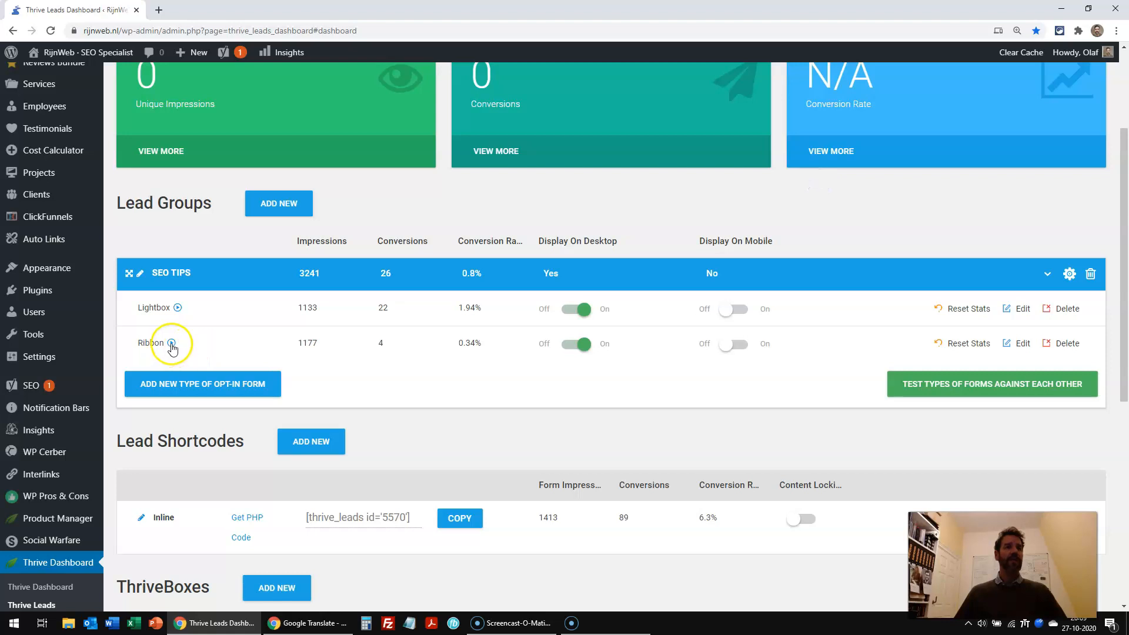
{"action": "left_click", "coordinate": [171, 344]}
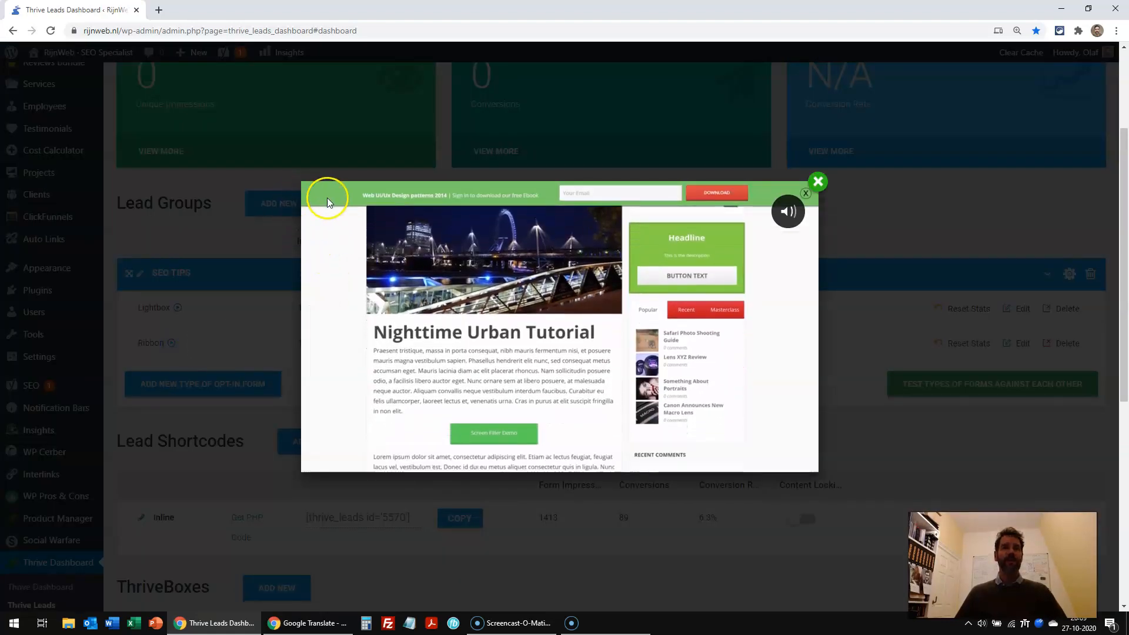
{"action": "left_click", "coordinate": [818, 182]}
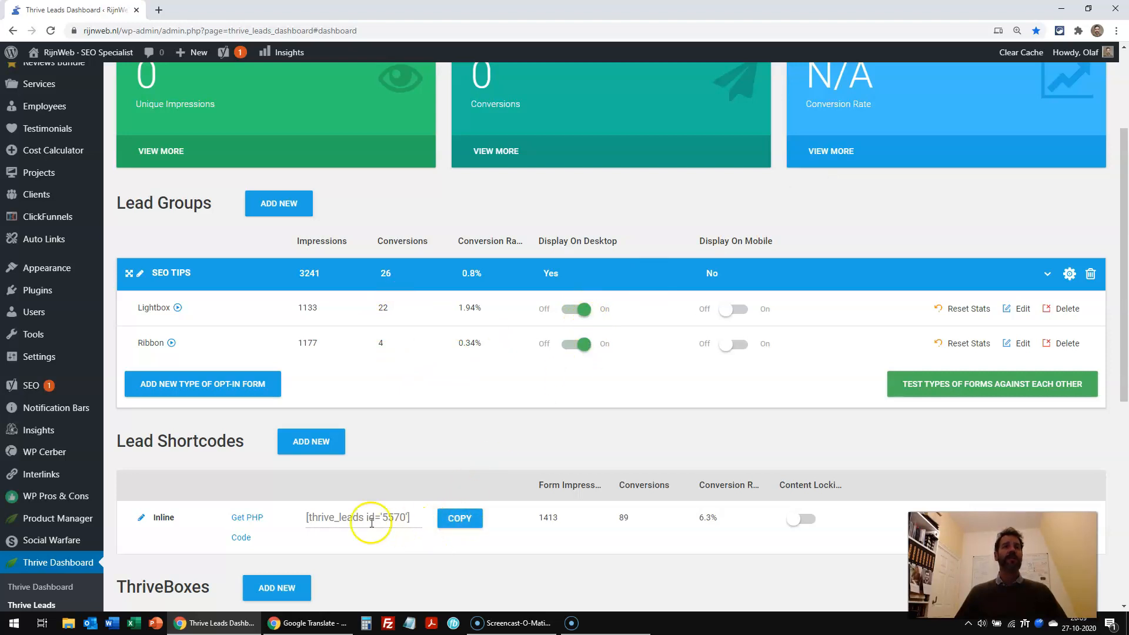
Step: Open the rijnweb.nl Fatkun Batch Image Download Extension review in a new tab, view its lightbox opt-in, and dismiss it
{"action": "left_click", "coordinate": [158, 10]}
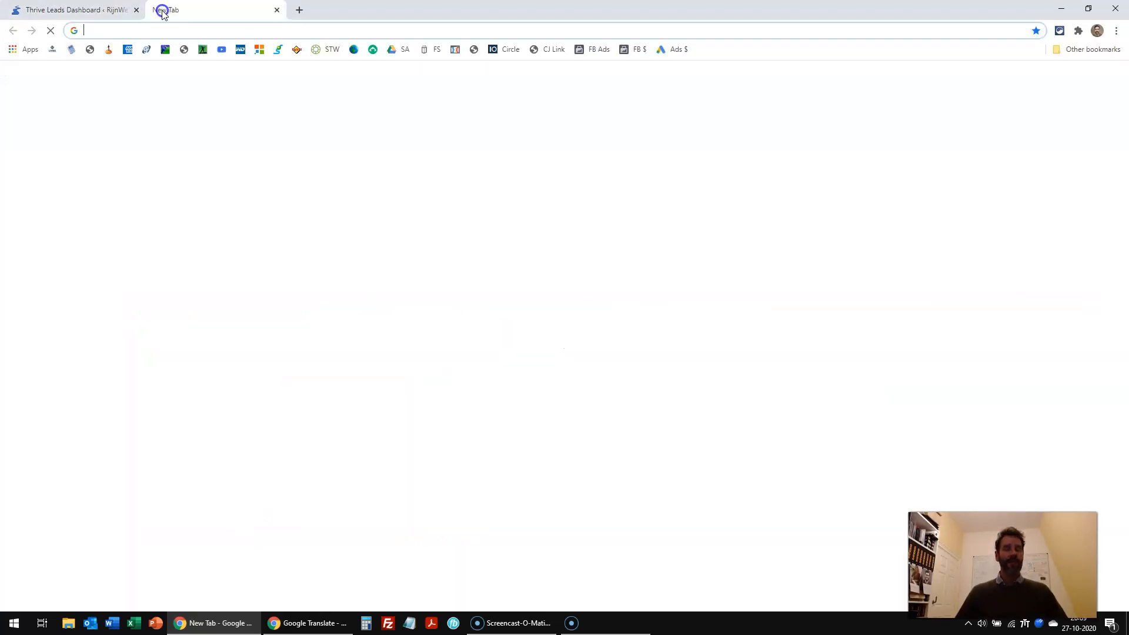
{"action": "type", "text": "fat"}
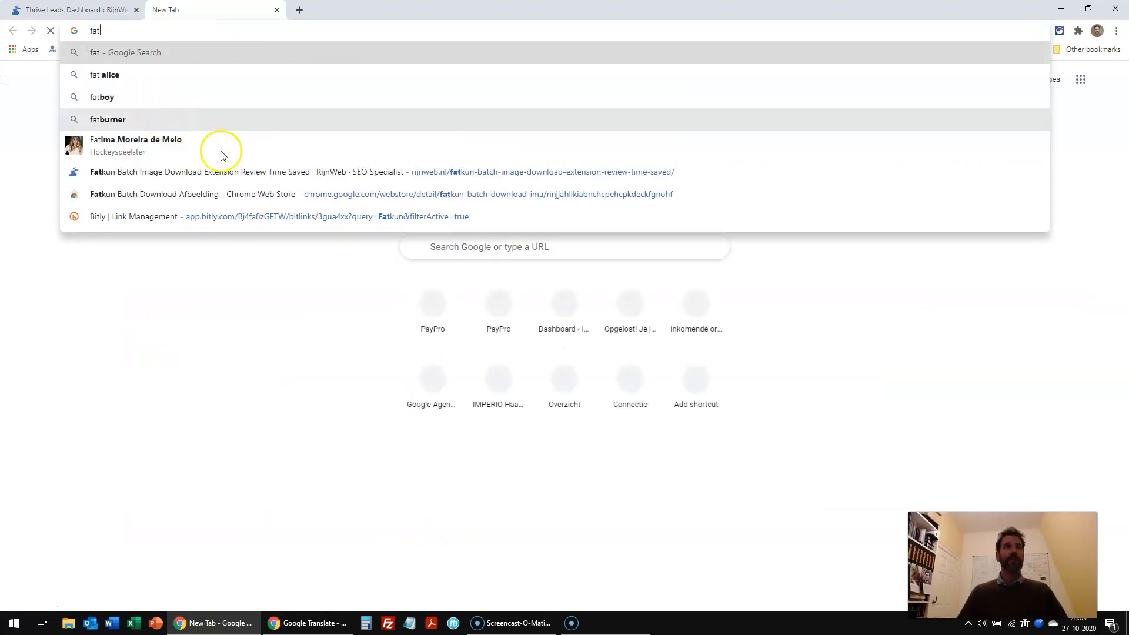
{"action": "left_click", "coordinate": [384, 179]}
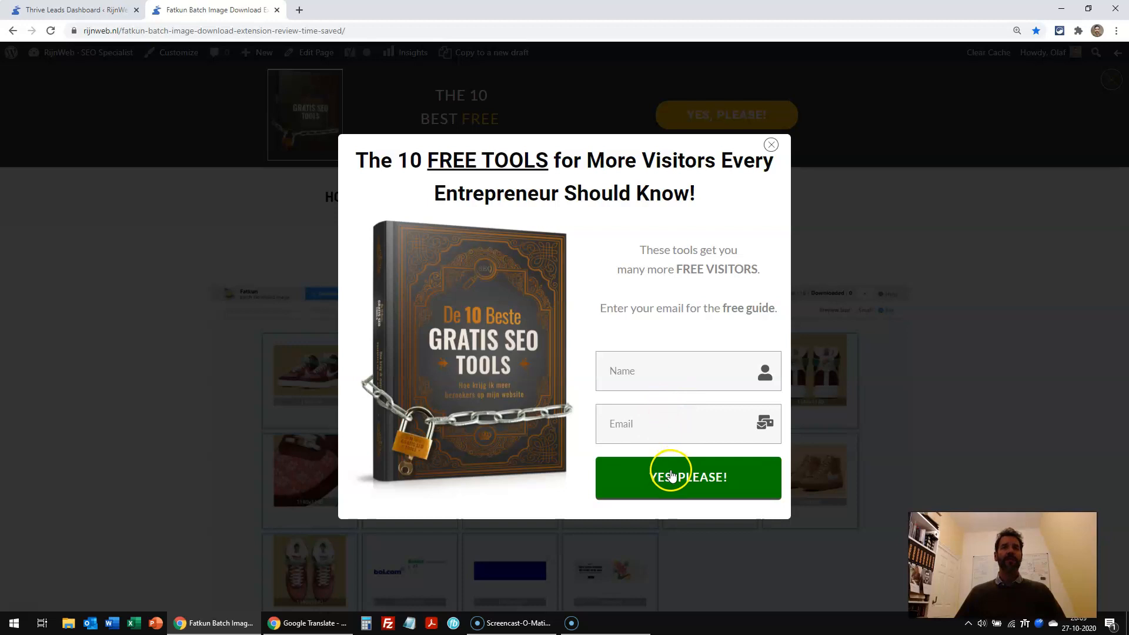
{"action": "left_click", "coordinate": [772, 148]}
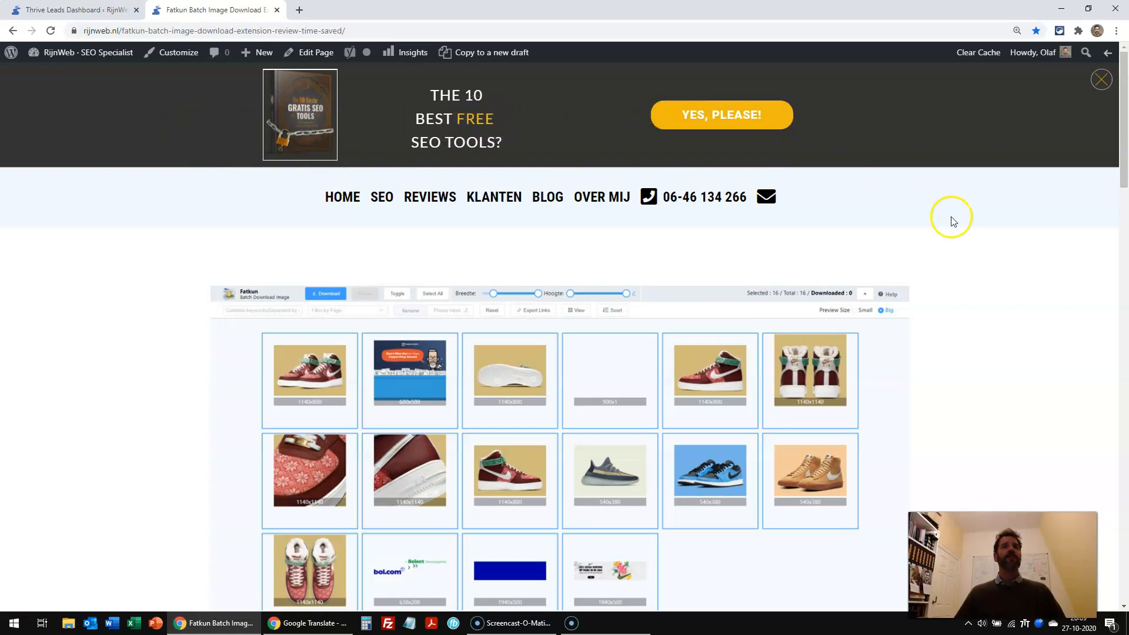
Step: Examine the inline opt-in form within the review article, dismiss the ribbon, and close the review tab
{"action": "scroll", "coordinate": [977, 232], "scroll_direction": "down", "scroll_amount": 15}
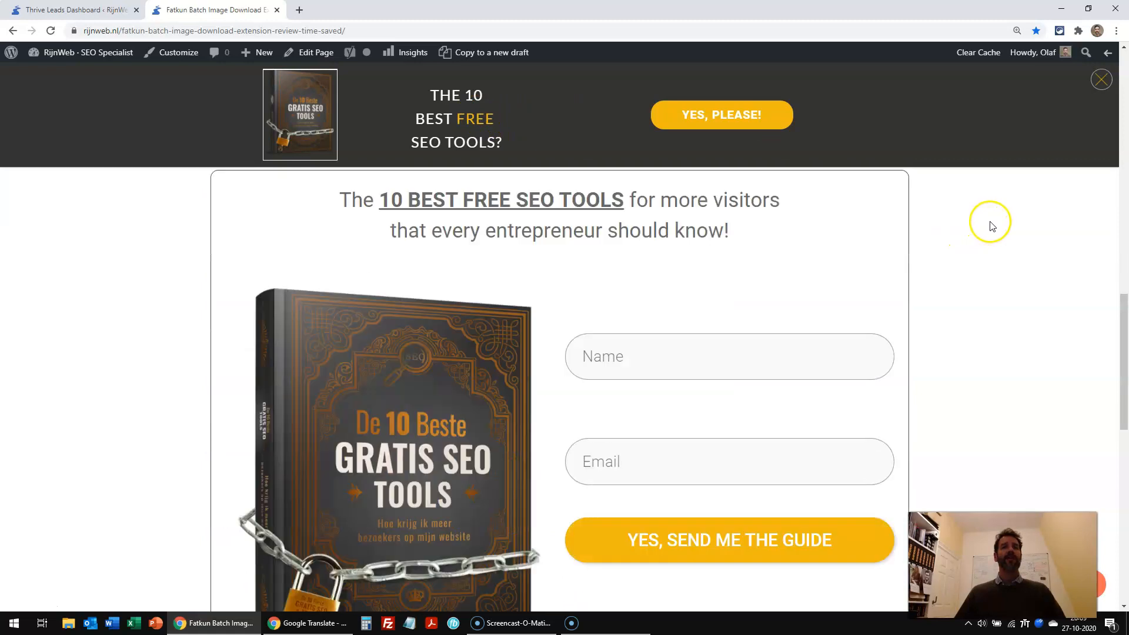
{"action": "left_click", "coordinate": [1100, 80]}
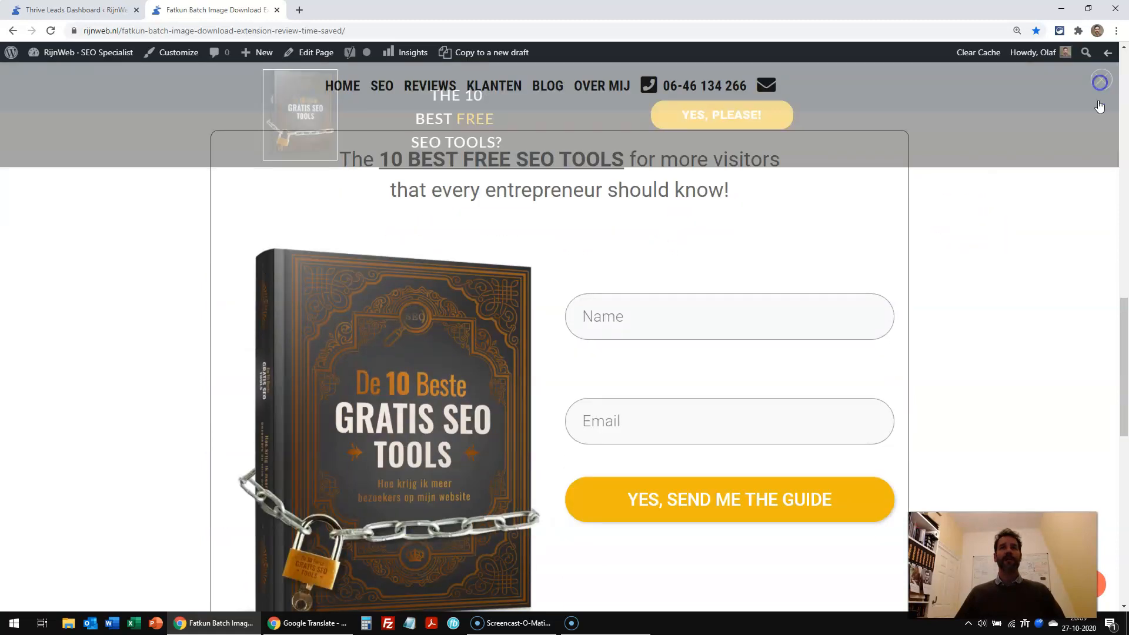
{"action": "left_click_drag", "start_coordinate": [1123, 334], "coordinate": [1123, 323]}
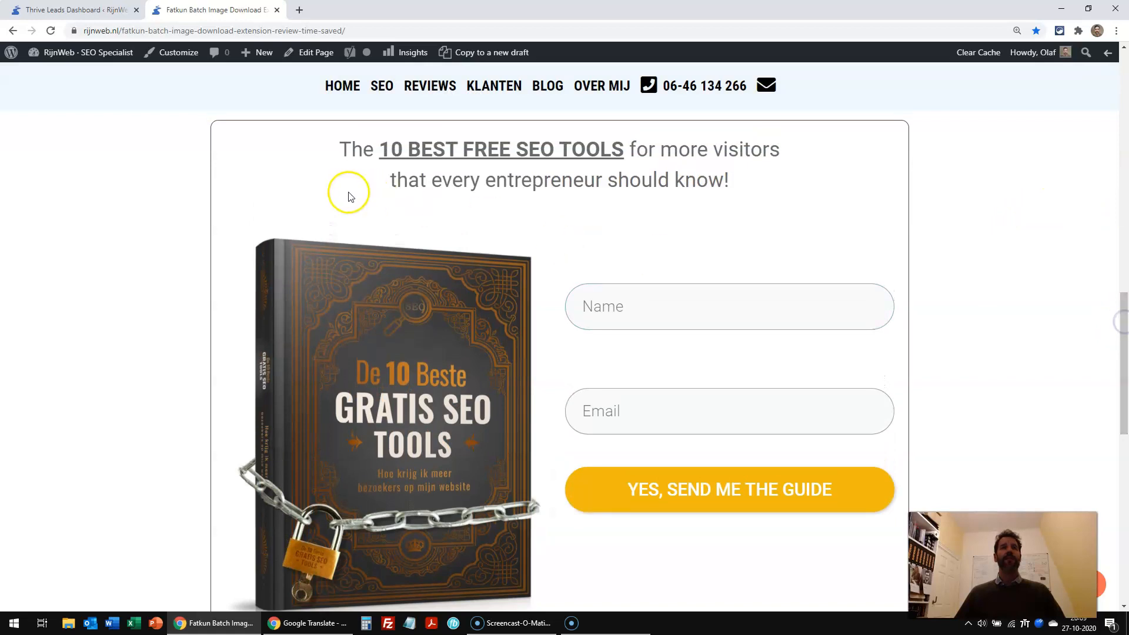
{"action": "mouse_move", "coordinate": [1121, 321]}
{"action": "left_mouse_down"}
{"action": "mouse_move", "coordinate": [1119, 354]}
{"action": "mouse_move", "coordinate": [1124, 288]}
{"action": "mouse_move", "coordinate": [1123, 315]}
{"action": "left_mouse_up"}
{"action": "left_click", "coordinate": [277, 9]}
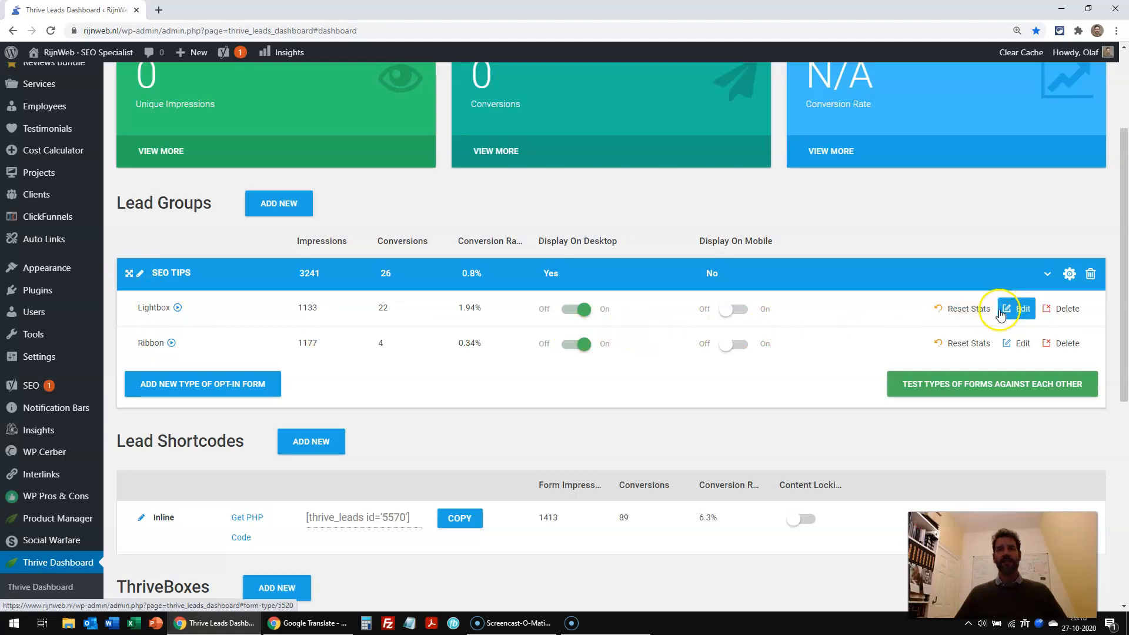
Step: Open the SEO TIPS Lightbox form type for editing and rename its control form to "Lightbox Popup"
{"action": "left_click", "coordinate": [1011, 309]}
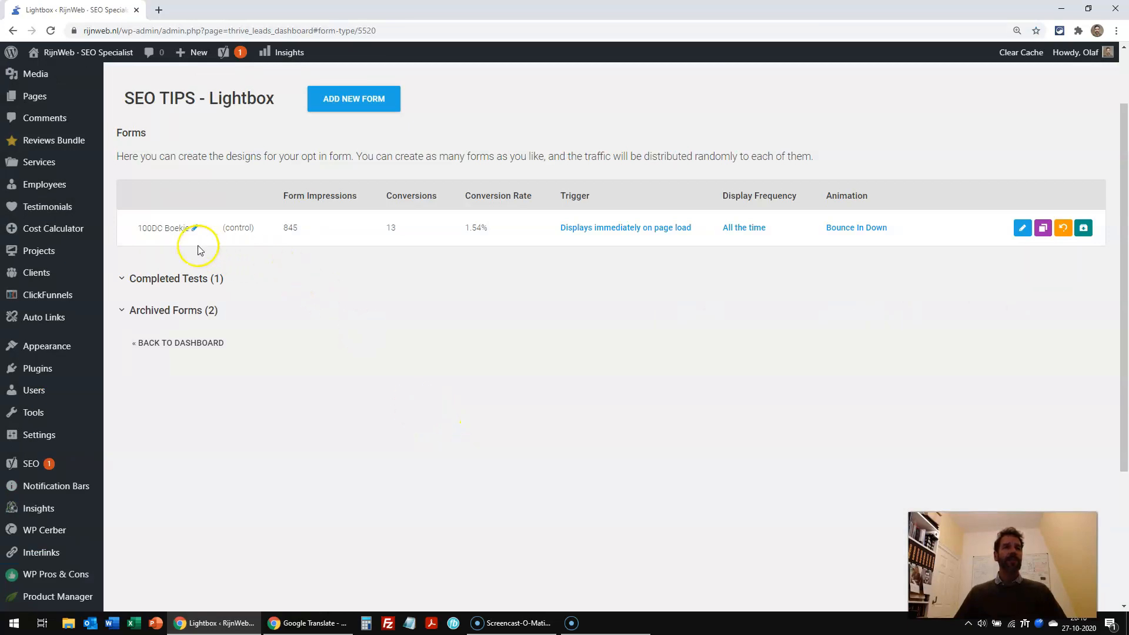
{"action": "left_click", "coordinate": [187, 227]}
{"action": "type", "text": "Lightbox Popup"}
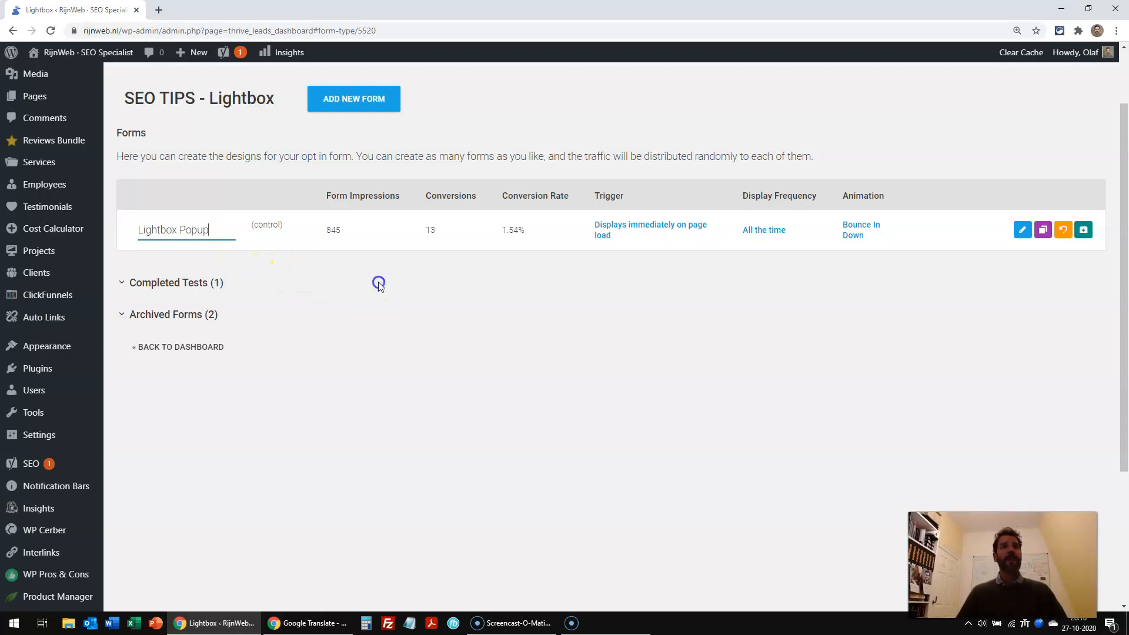
{"action": "left_click", "coordinate": [379, 281]}
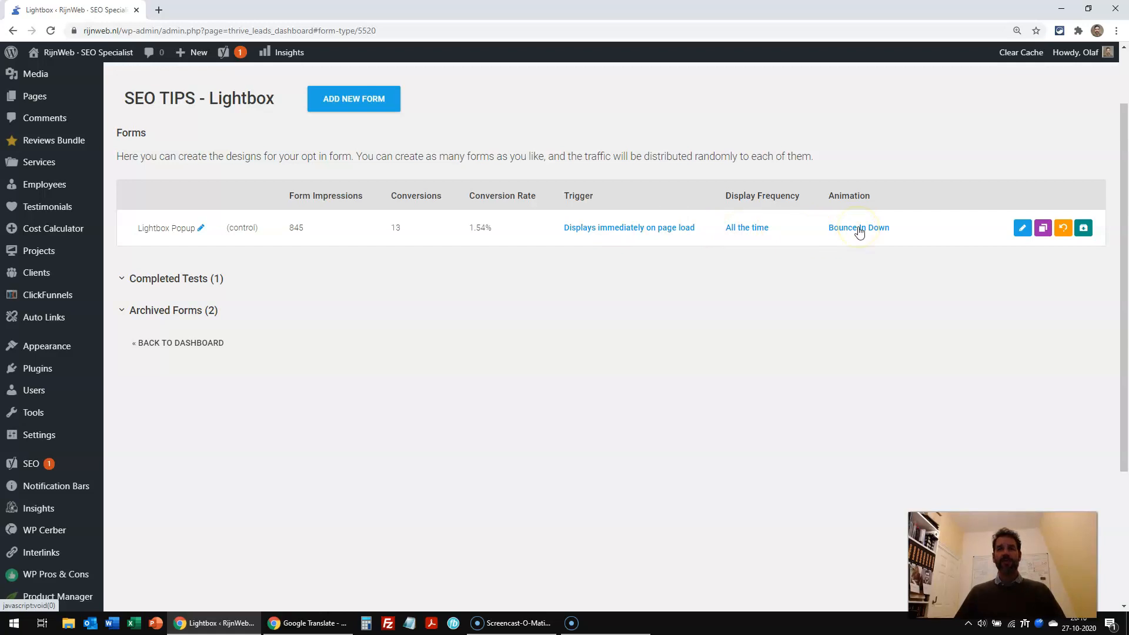
Step: Try a scroll-percentage trigger of 75% in the Lightbox Popup's trigger settings, closing them without saving
{"action": "left_click", "coordinate": [624, 231]}
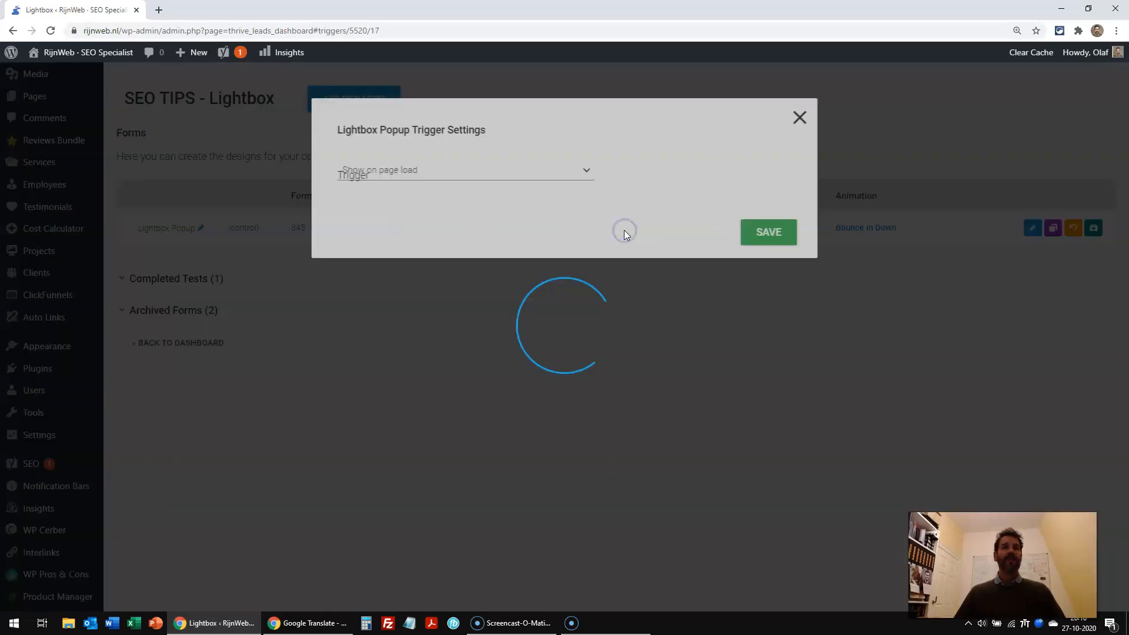
{"action": "left_click", "coordinate": [641, 183]}
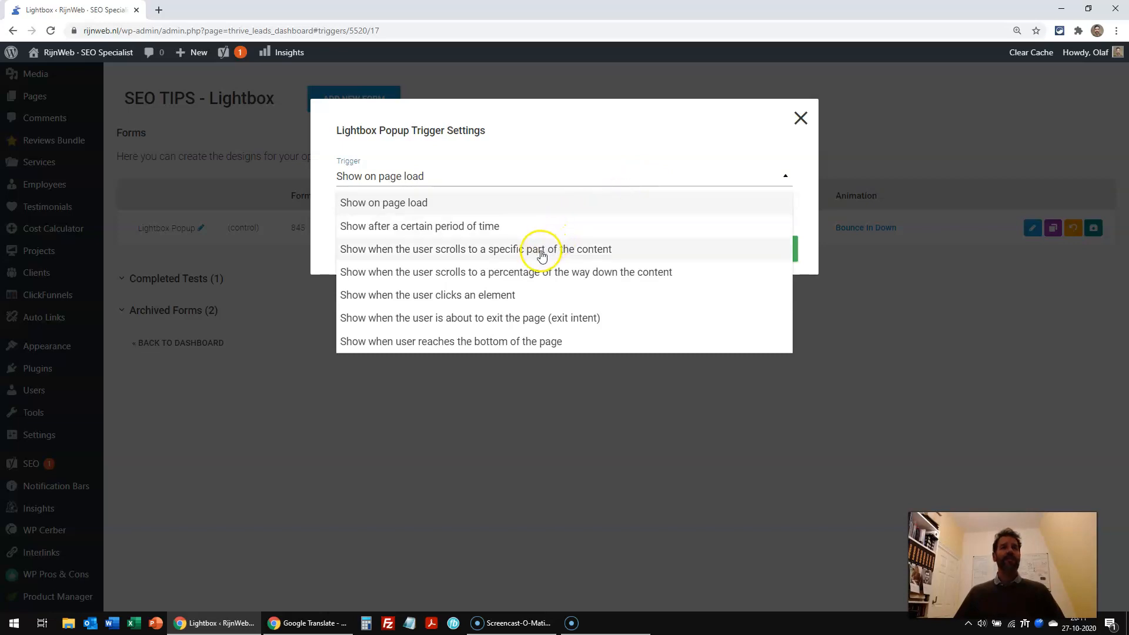
{"action": "left_click", "coordinate": [528, 273]}
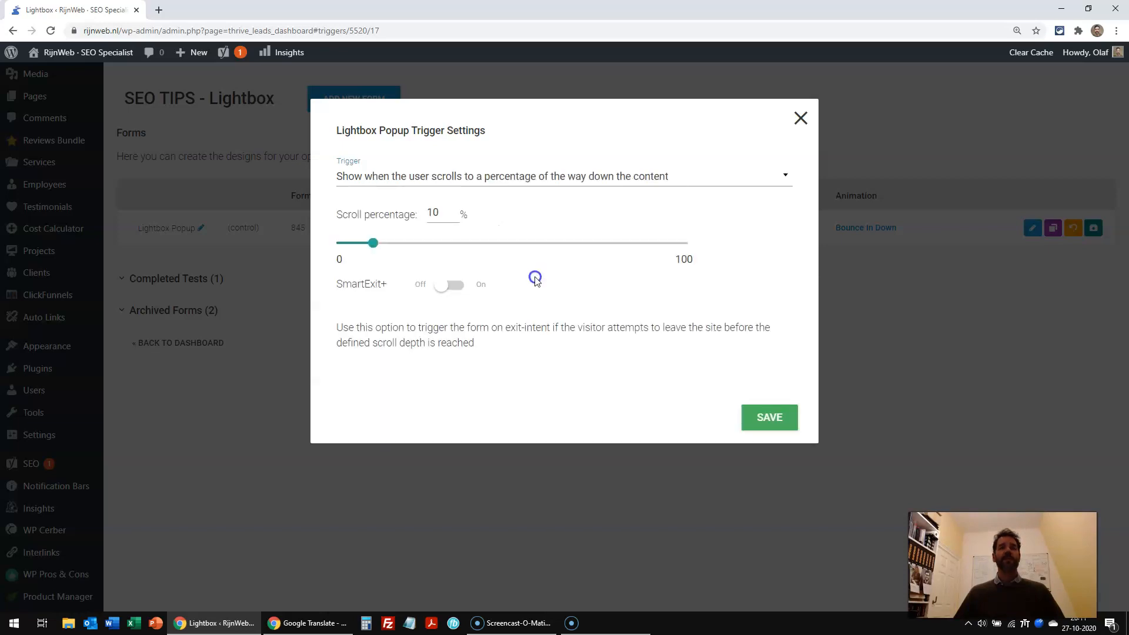
{"action": "left_click", "coordinate": [445, 215]}
{"action": "key", "text": "BackSpace"}
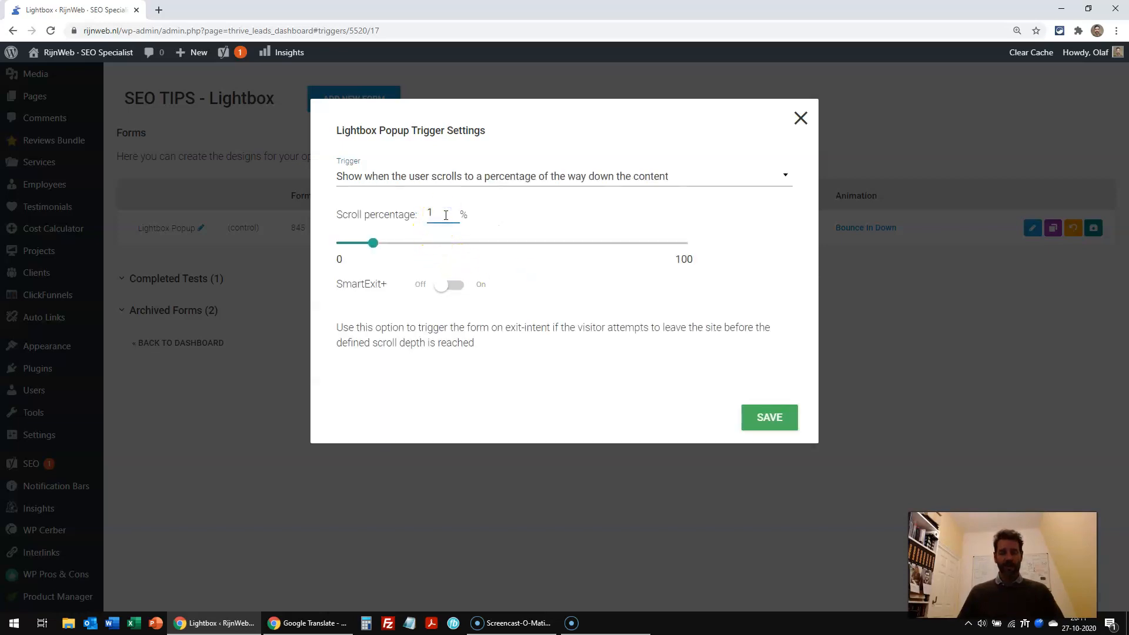
{"action": "type", "text": "75"}
{"action": "left_click", "coordinate": [748, 254]}
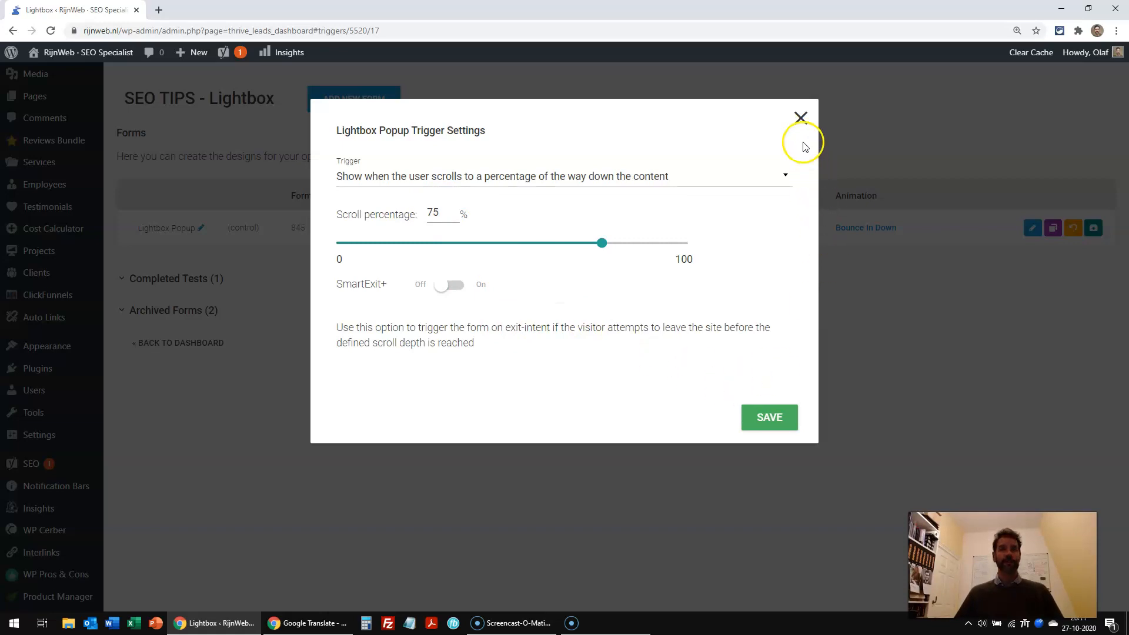
{"action": "left_click", "coordinate": [800, 119]}
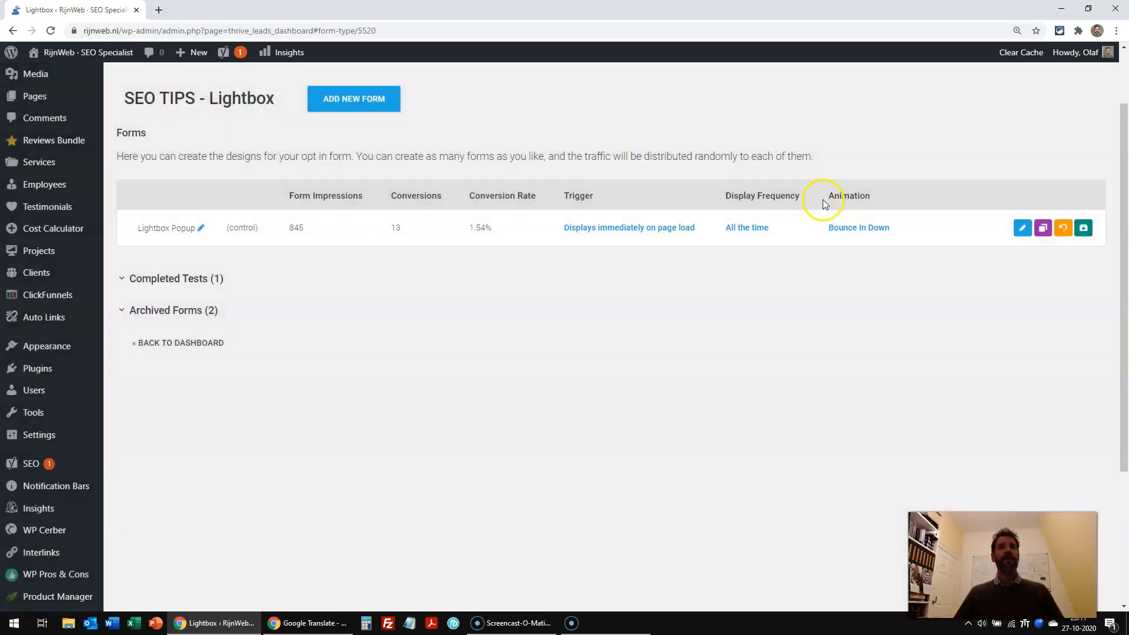
Step: Try display frequencies of 7, 30 and 12 days for the Lightbox Popup, closing the display settings without saving
{"action": "left_click", "coordinate": [748, 227]}
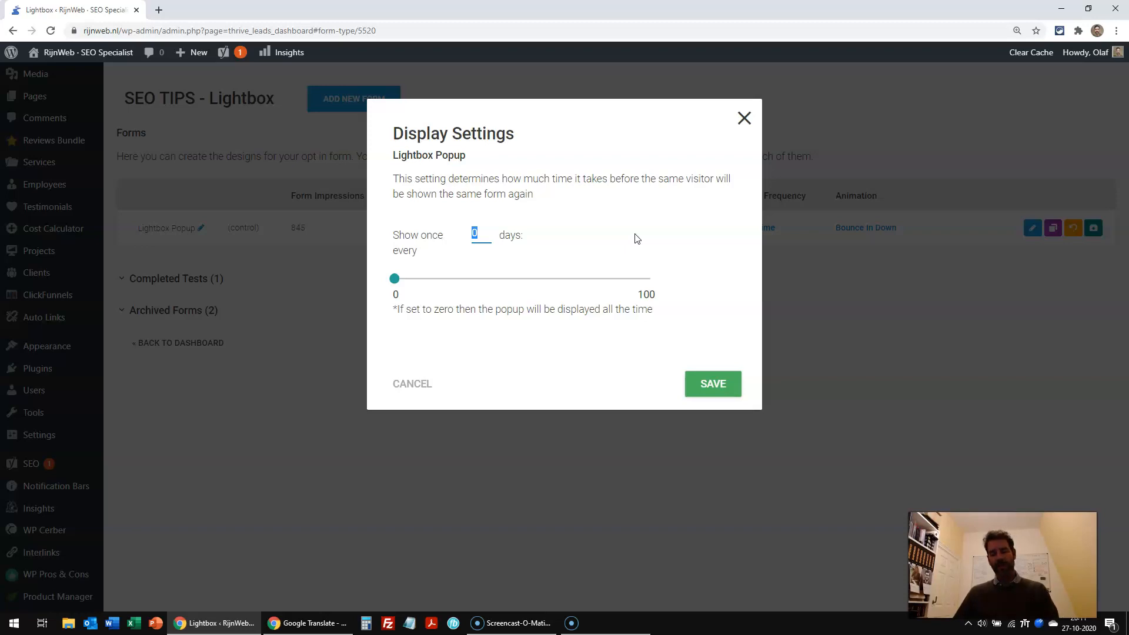
{"action": "type", "text": "7"}
{"action": "left_click", "coordinate": [717, 268]}
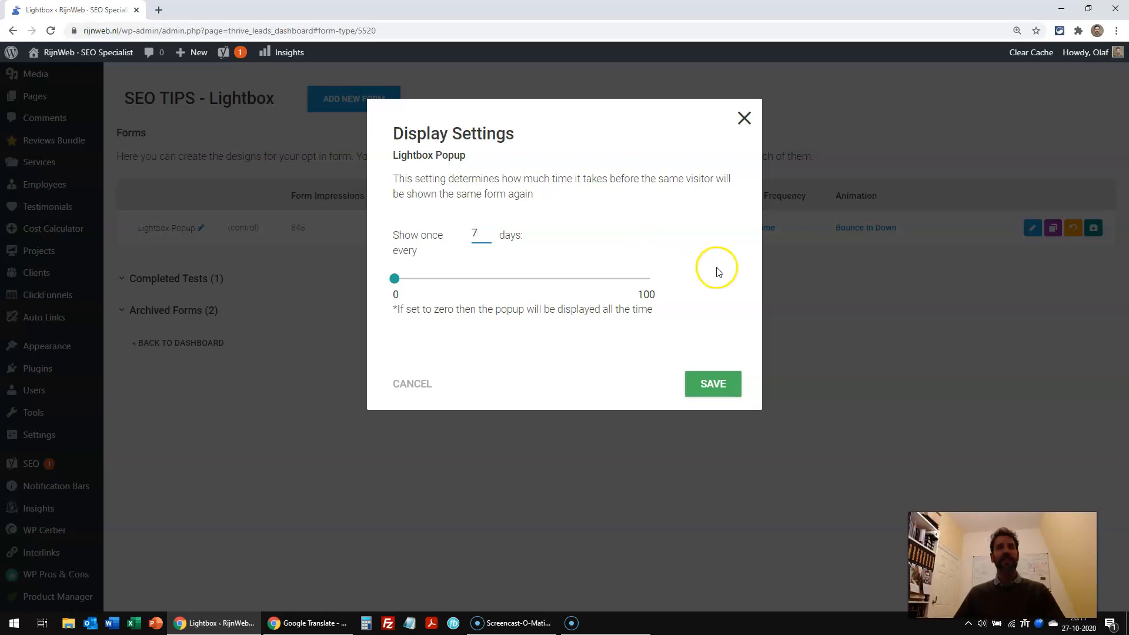
{"action": "left_click", "coordinate": [491, 231]}
{"action": "key", "text": "BackSpace"}
{"action": "type", "text": "30"}
{"action": "left_click", "coordinate": [665, 276]}
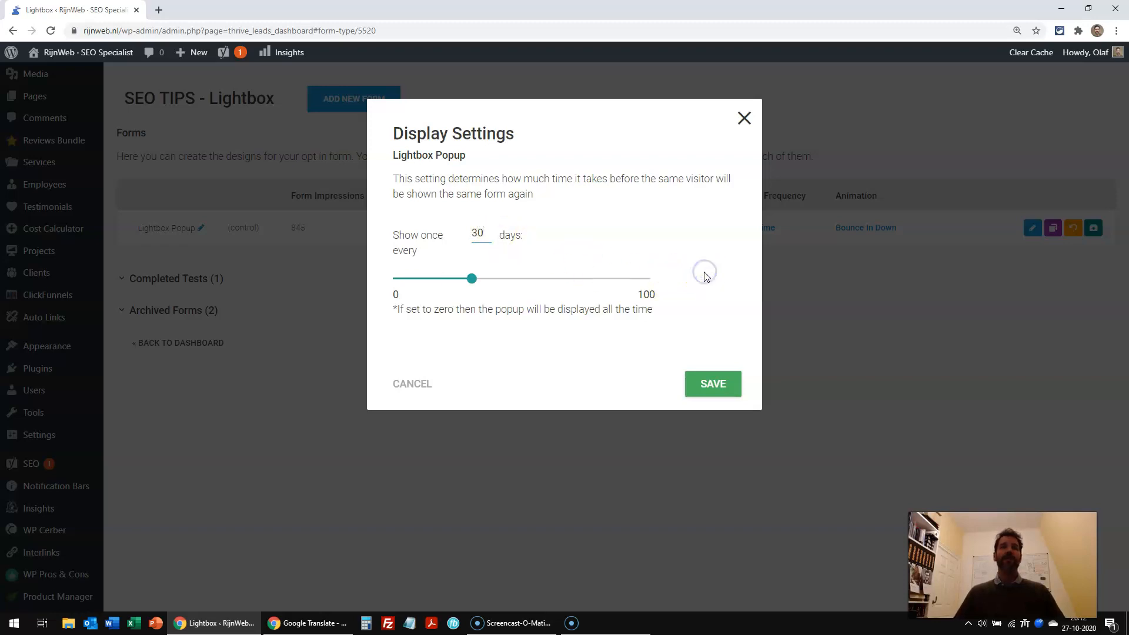
{"action": "left_click_drag", "start_coordinate": [471, 279], "coordinate": [424, 262]}
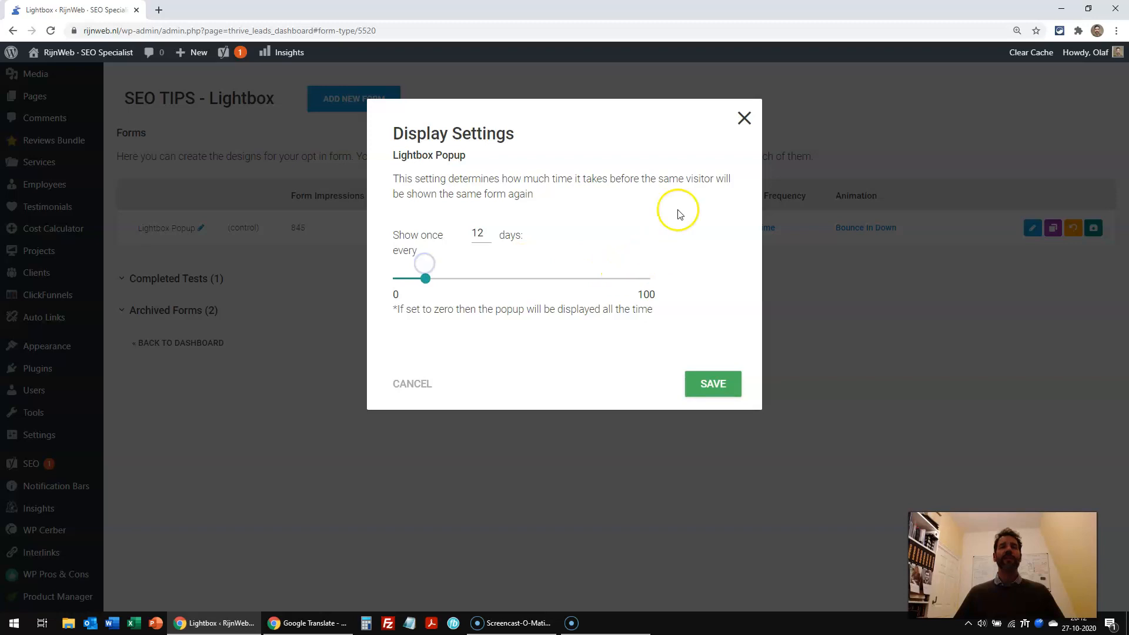
{"action": "left_click", "coordinate": [557, 194]}
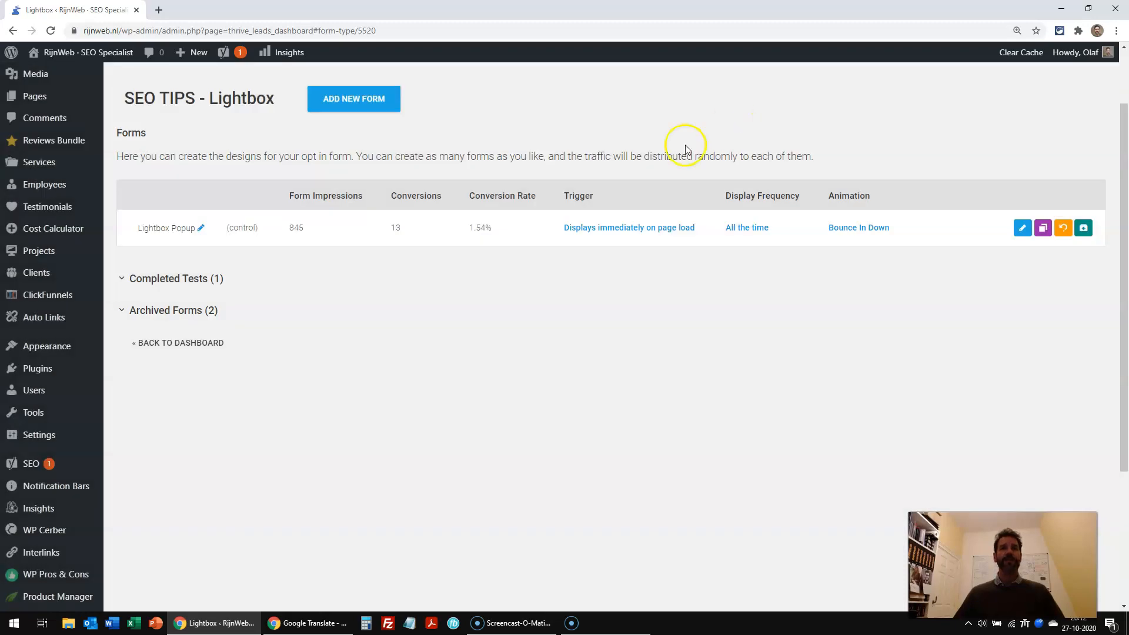
Step: Preview the Zoom In, Slide in from Top and Rotational animations in the Lightbox Popup's animation settings
{"action": "left_click", "coordinate": [852, 229]}
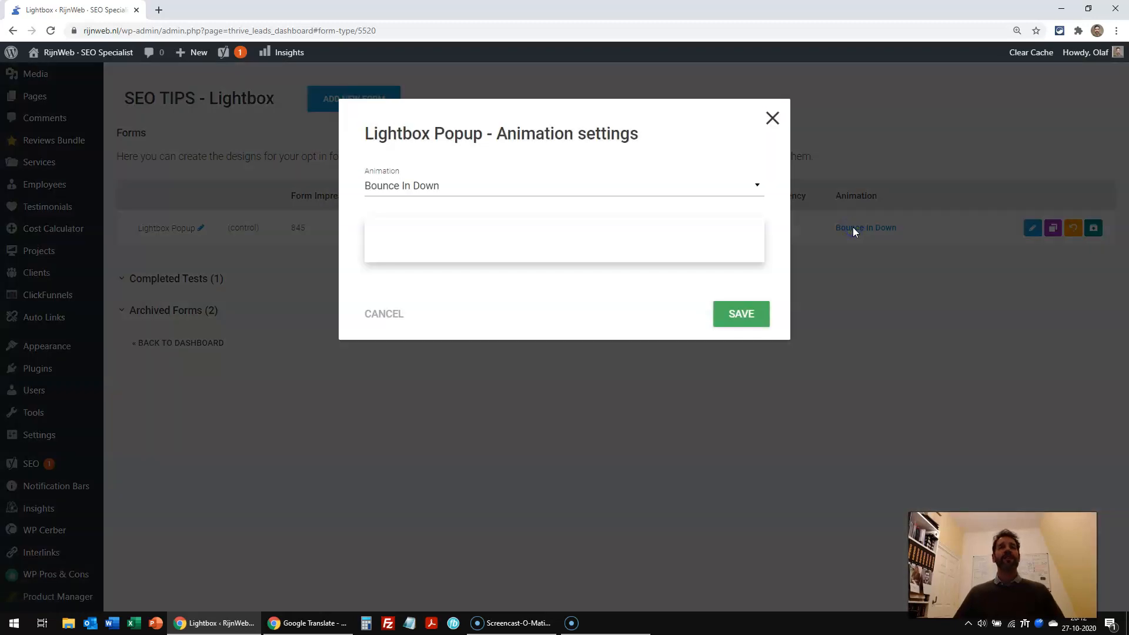
{"action": "left_click", "coordinate": [717, 187]}
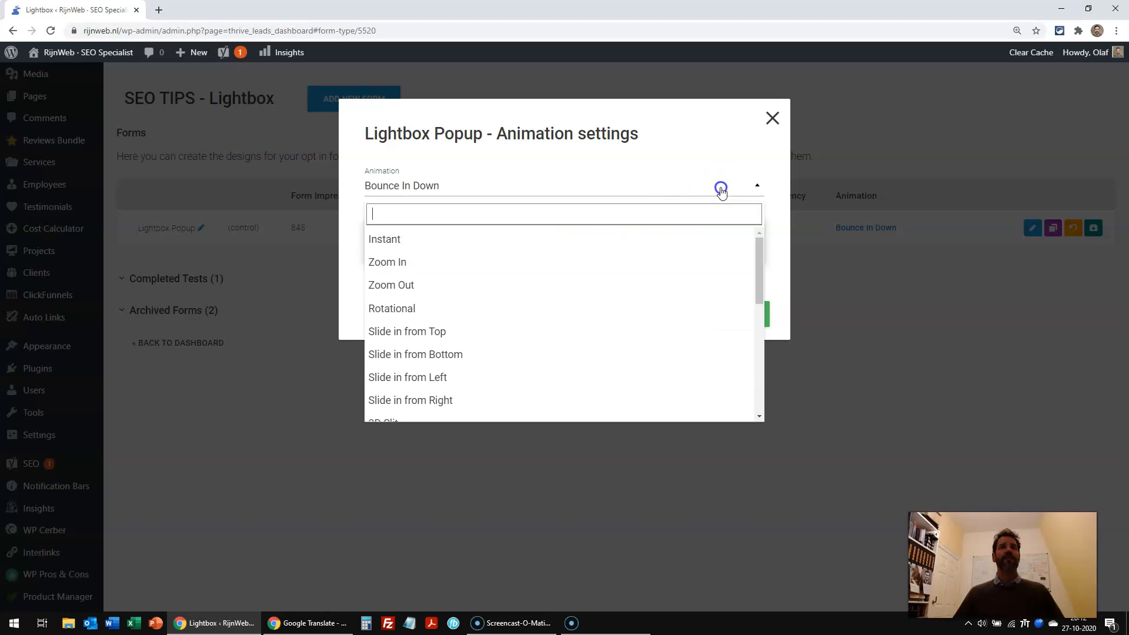
{"action": "left_click", "coordinate": [385, 263]}
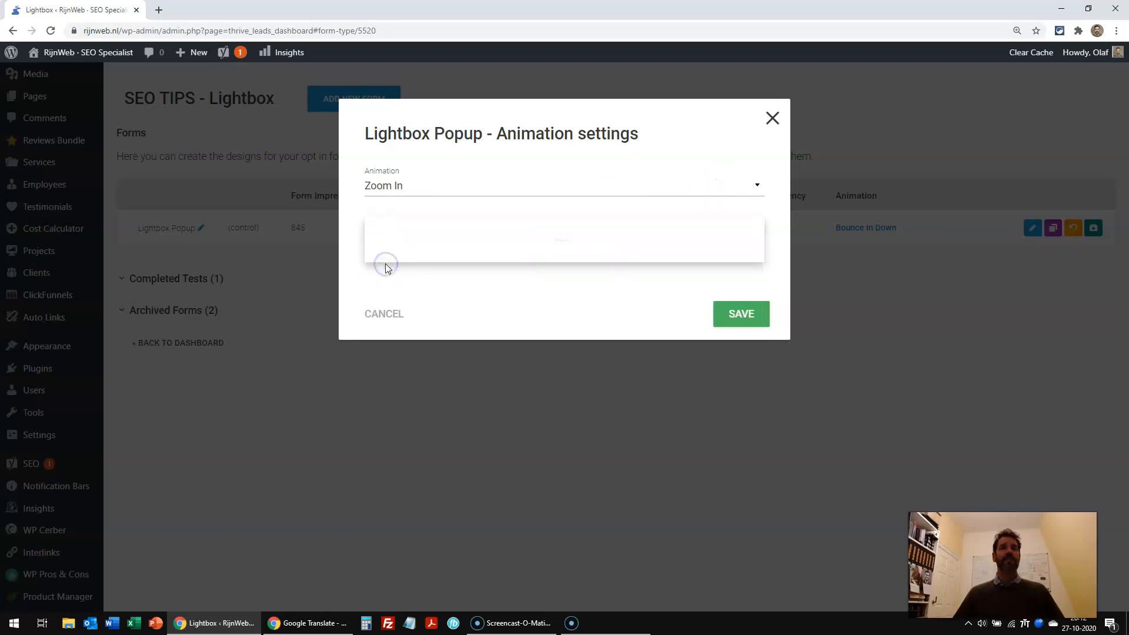
{"action": "left_click", "coordinate": [703, 189]}
{"action": "left_click", "coordinate": [435, 330]}
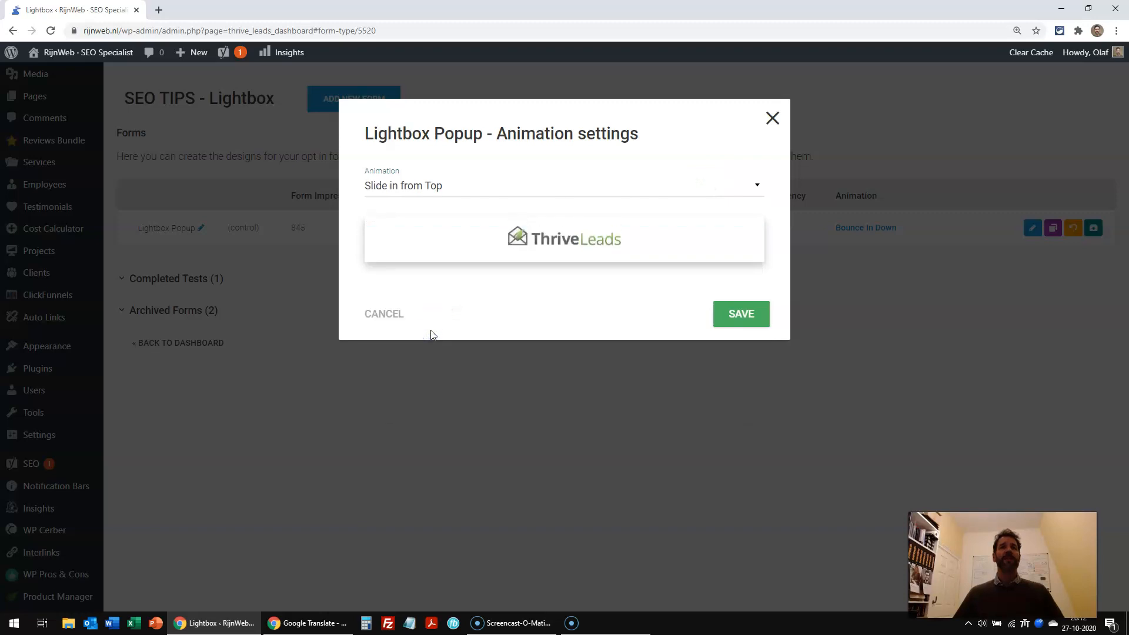
{"action": "left_click", "coordinate": [680, 189]}
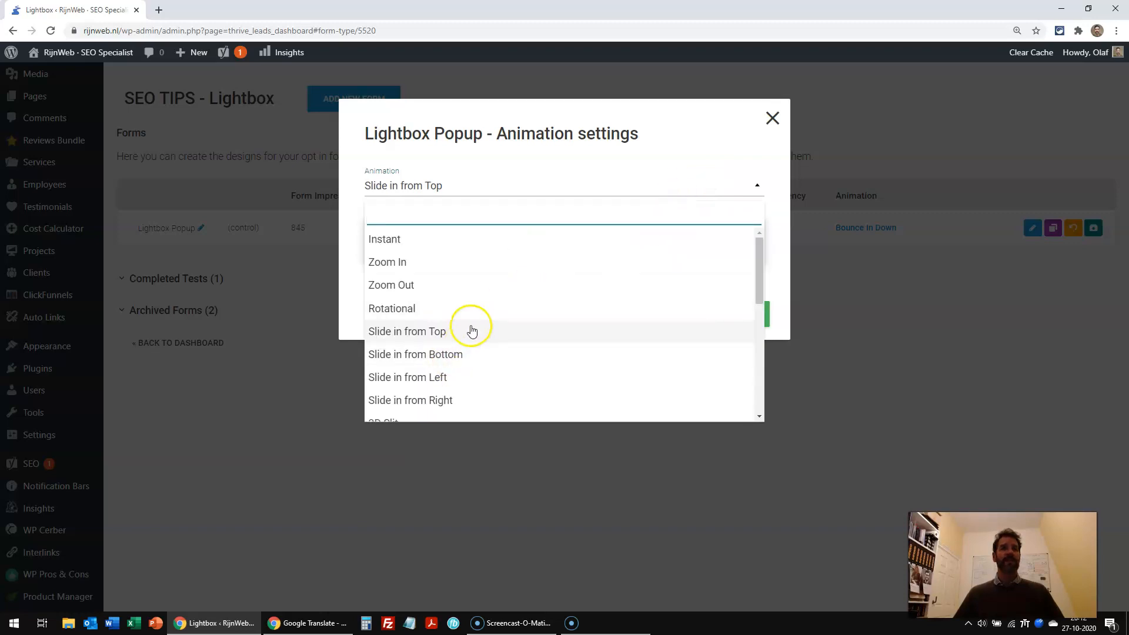
{"action": "left_click", "coordinate": [394, 308]}
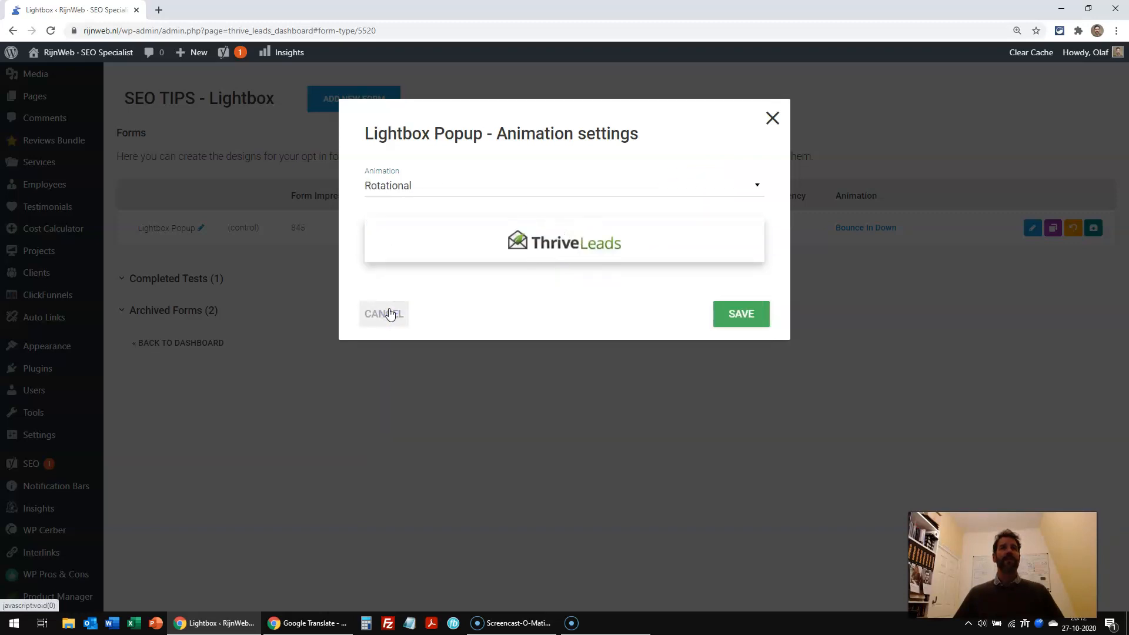
Step: Preview the Blur and Slip from Top animations for the Lightbox Popup, cancelling the animation settings without saving
{"action": "left_click", "coordinate": [743, 186]}
{"action": "scroll", "coordinate": [522, 290], "scroll_direction": "down", "scroll_amount": 3}
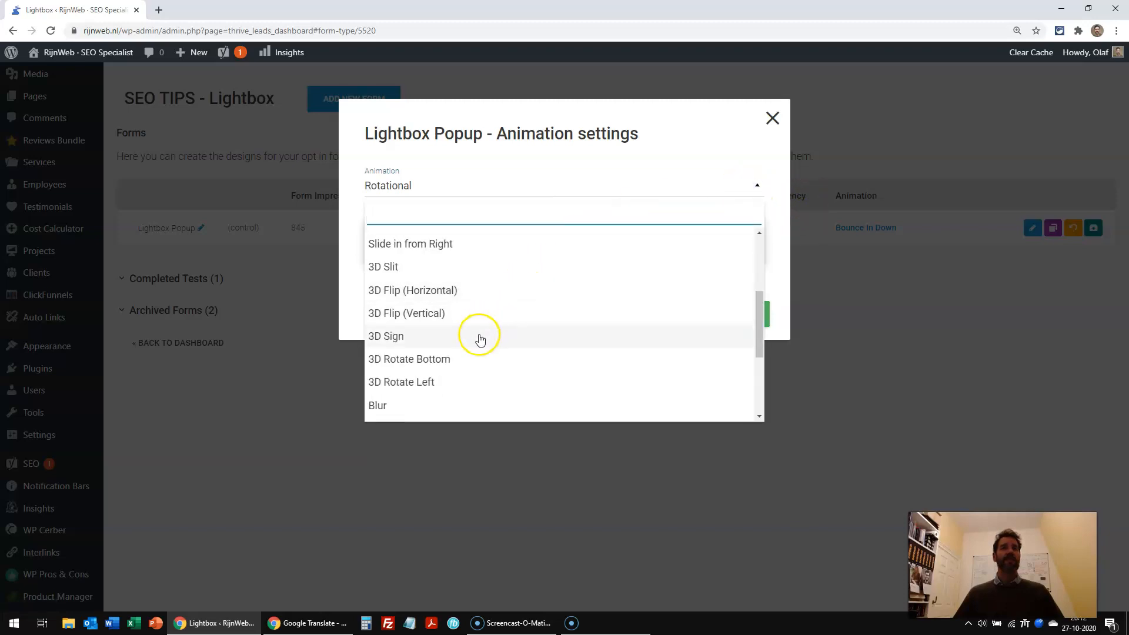
{"action": "scroll", "coordinate": [470, 340], "scroll_direction": "down", "scroll_amount": 2}
{"action": "left_click", "coordinate": [396, 327]}
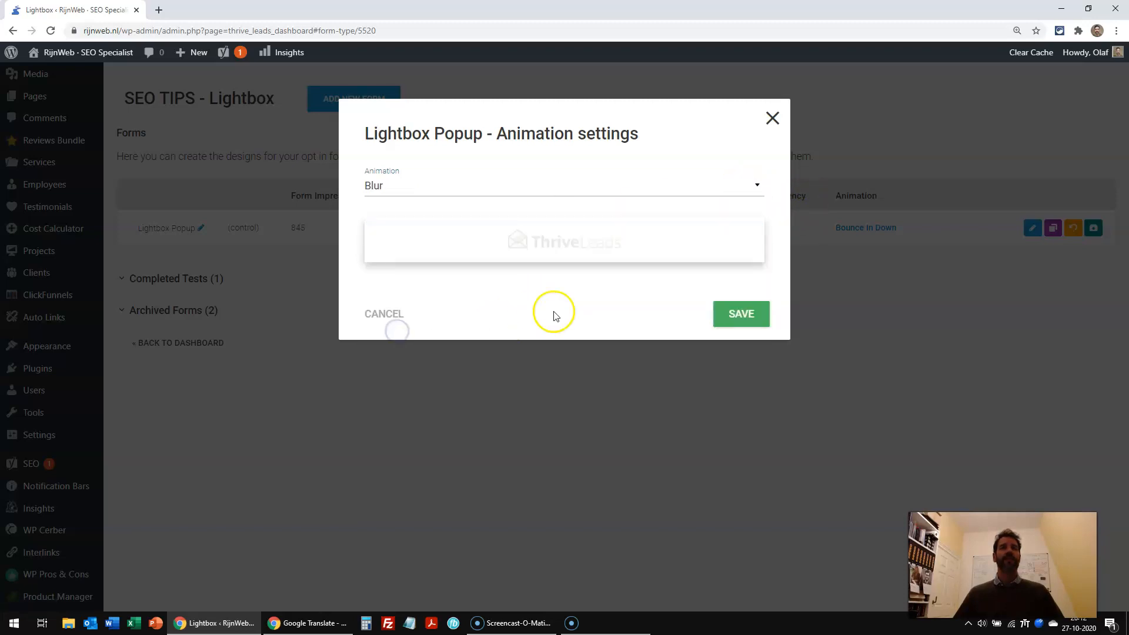
{"action": "left_click", "coordinate": [738, 183]}
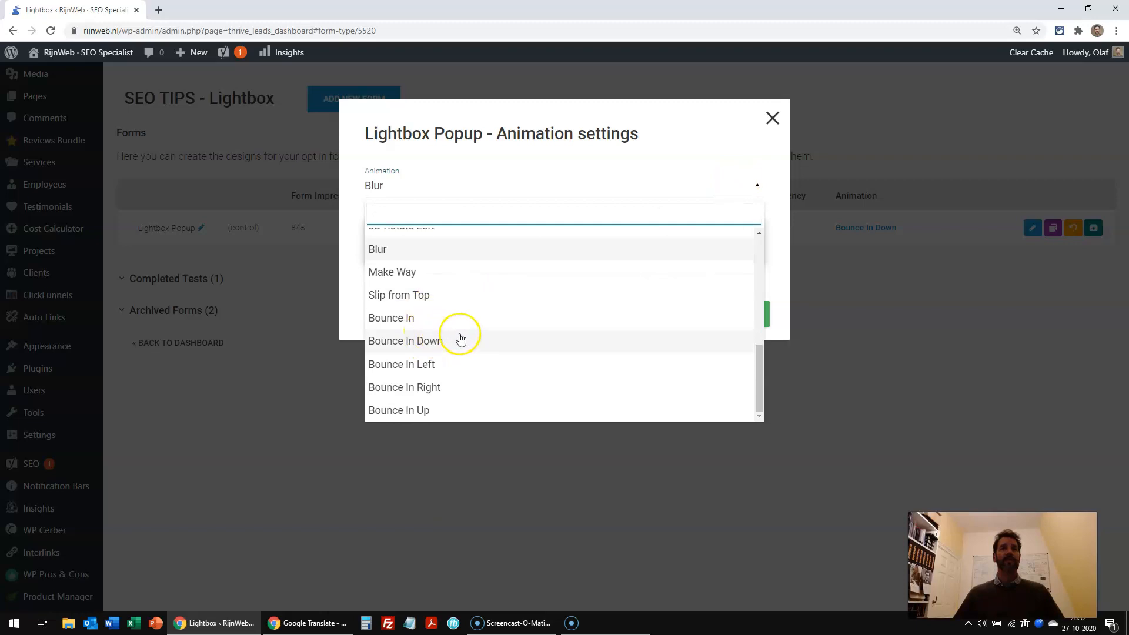
{"action": "left_click", "coordinate": [411, 294]}
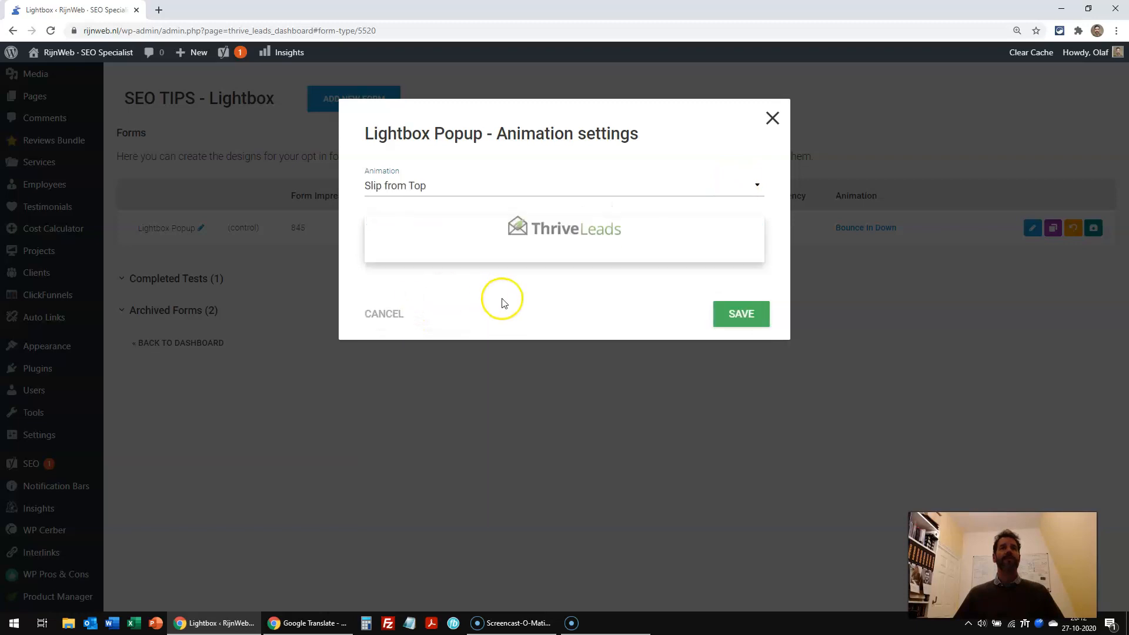
{"action": "left_click", "coordinate": [384, 313]}
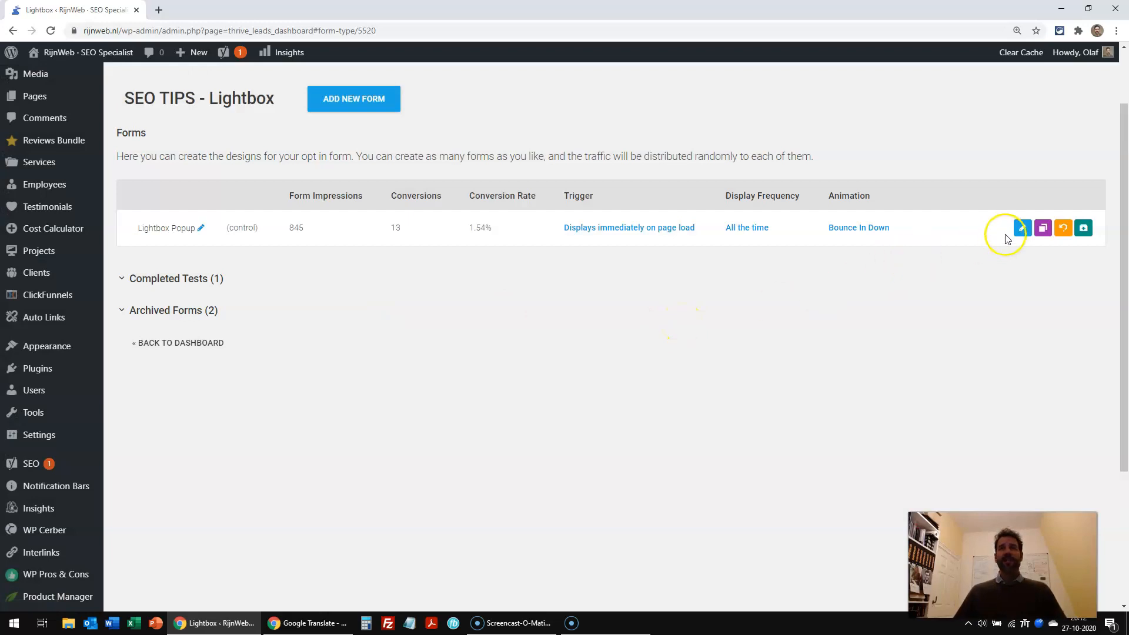
Step: Open the Lightbox Popup design for editing and color the entire headline green (#008000)
{"action": "left_click", "coordinate": [1022, 227]}
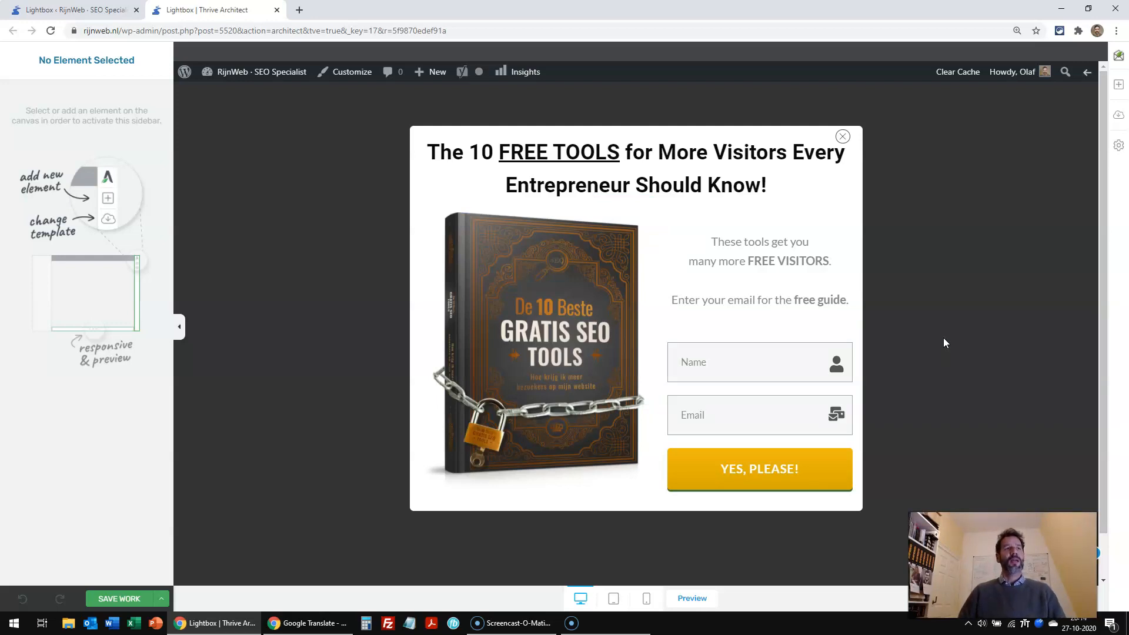
{"action": "left_click", "coordinate": [611, 261]}
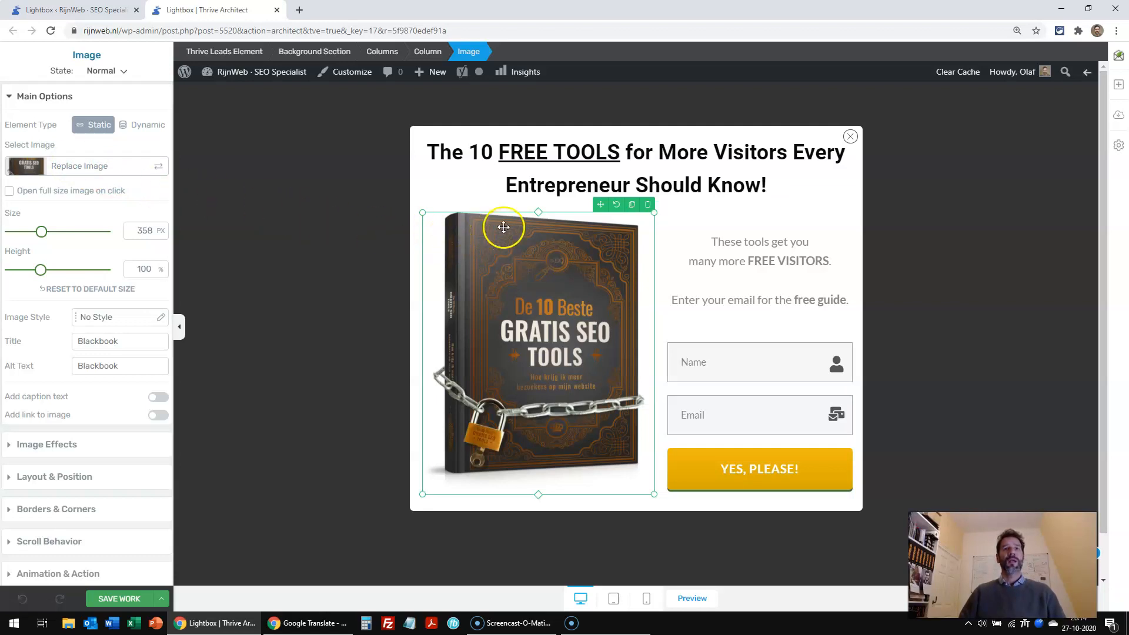
{"action": "left_click", "coordinate": [703, 184]}
{"action": "left_click_drag", "start_coordinate": [776, 185], "coordinate": [420, 148]}
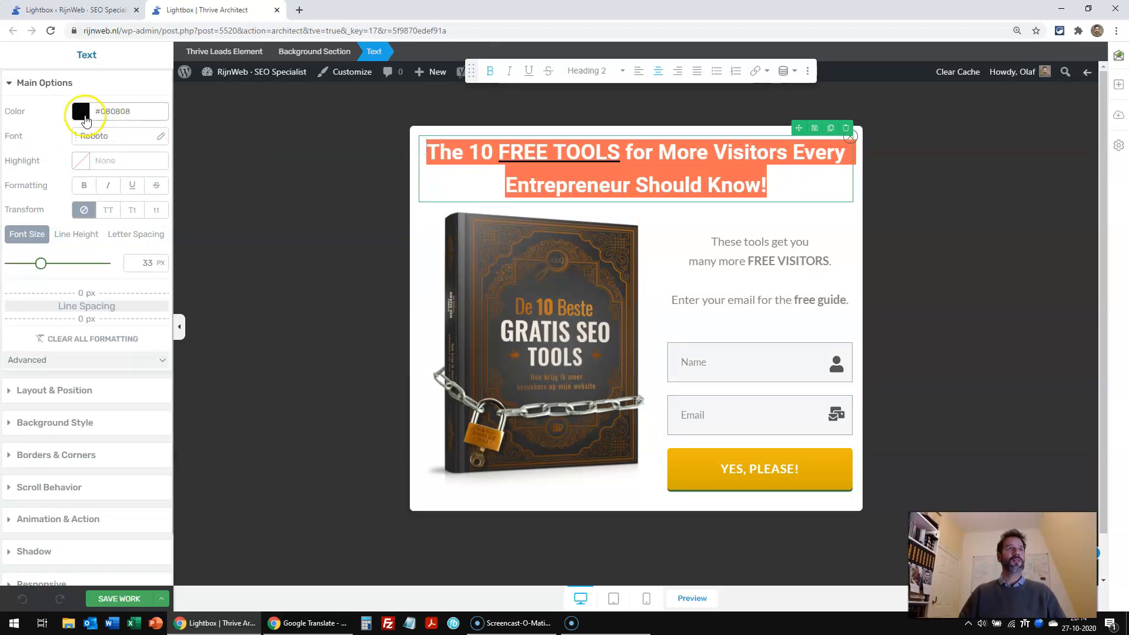
{"action": "left_click", "coordinate": [80, 113]}
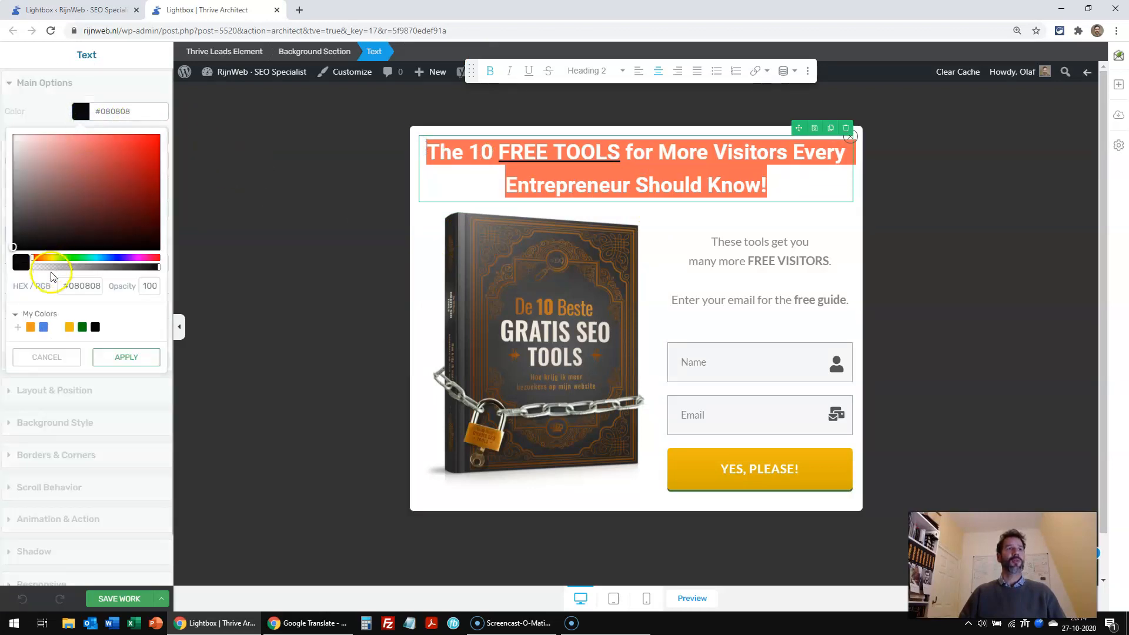
{"action": "left_click", "coordinate": [83, 327]}
{"action": "left_click", "coordinate": [366, 229]}
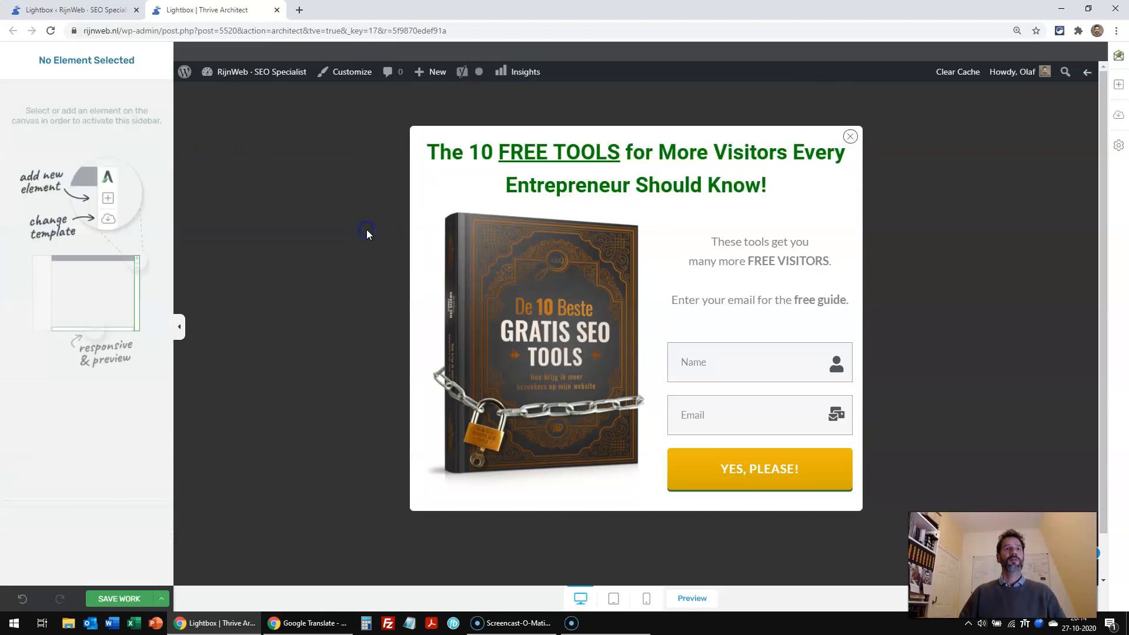
Step: Set the headline's font to Alegreya SC from Google Fonts
{"action": "left_click_drag", "start_coordinate": [762, 182], "coordinate": [389, 149]}
{"action": "left_click", "coordinate": [101, 137]}
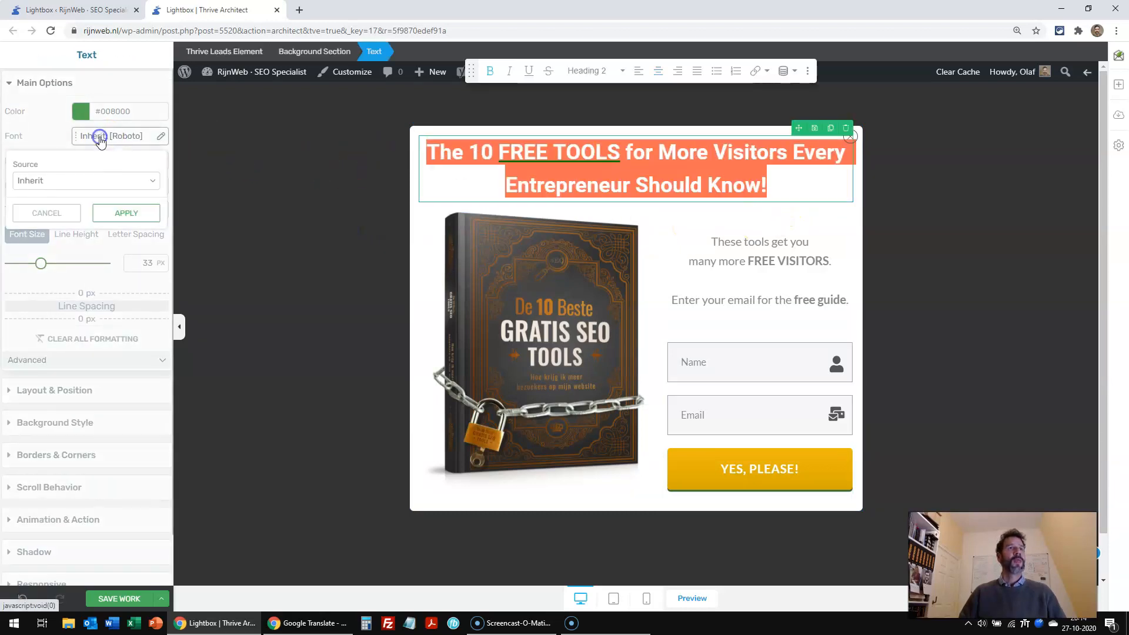
{"action": "left_click", "coordinate": [74, 186]}
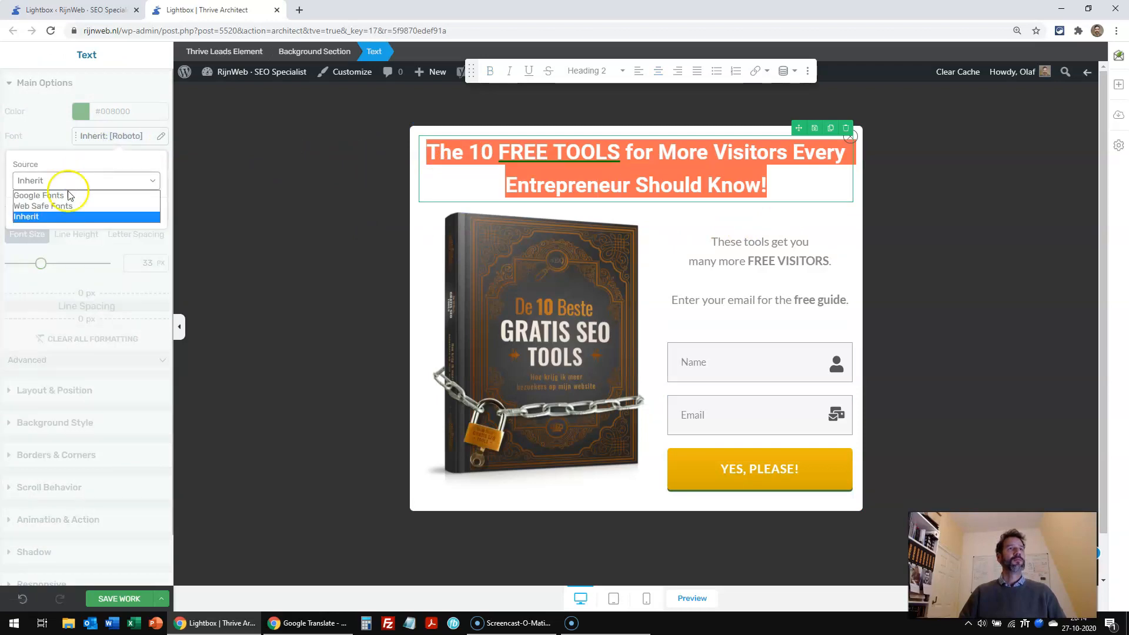
{"action": "left_click", "coordinate": [72, 193]}
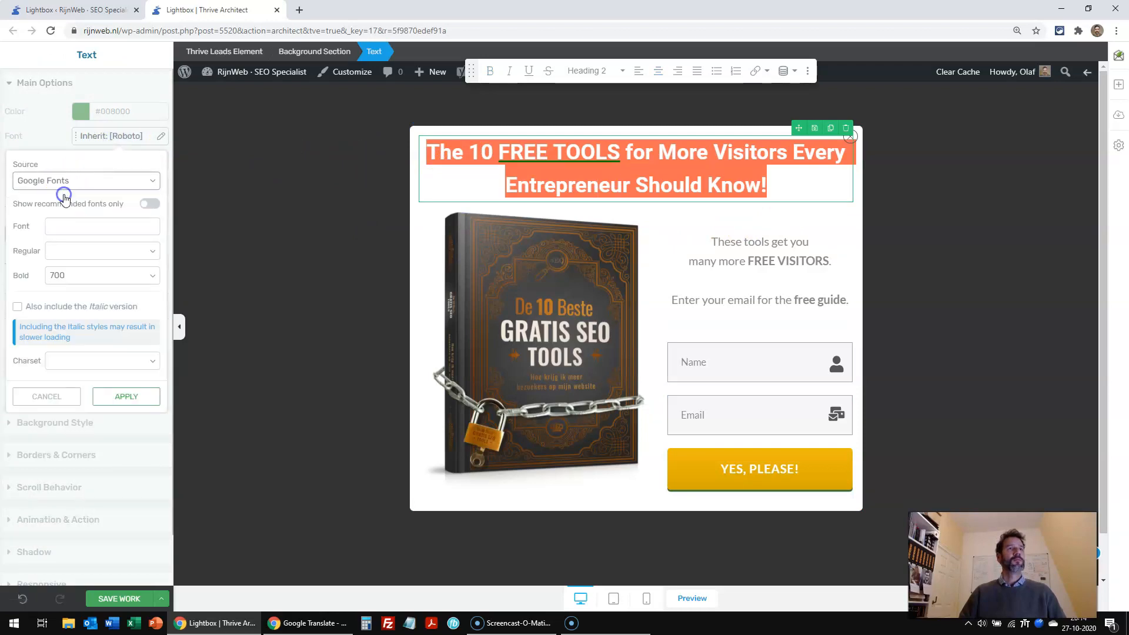
{"action": "left_click", "coordinate": [93, 228]}
{"action": "scroll", "coordinate": [88, 286], "scroll_direction": "down", "scroll_amount": 5}
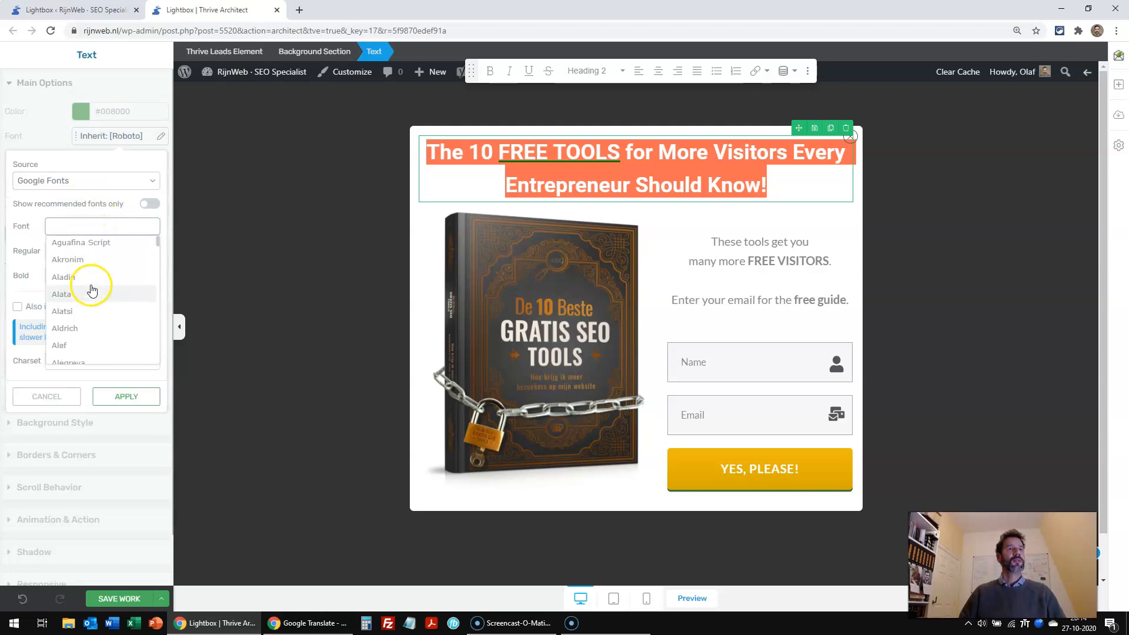
{"action": "left_click", "coordinate": [78, 306]}
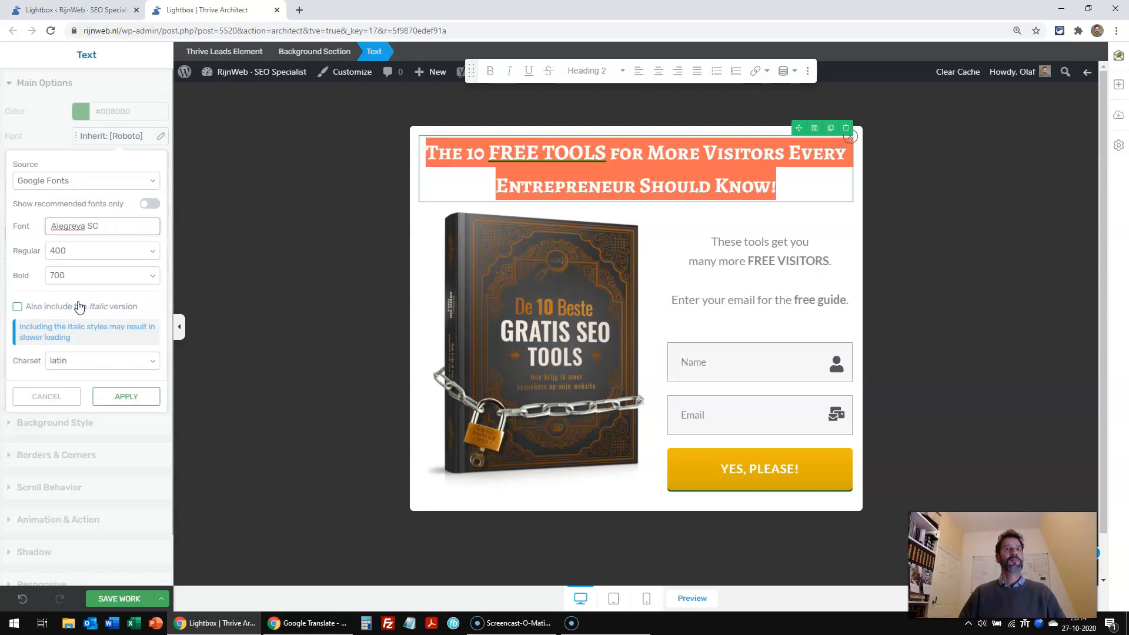
{"action": "left_click", "coordinate": [300, 271]}
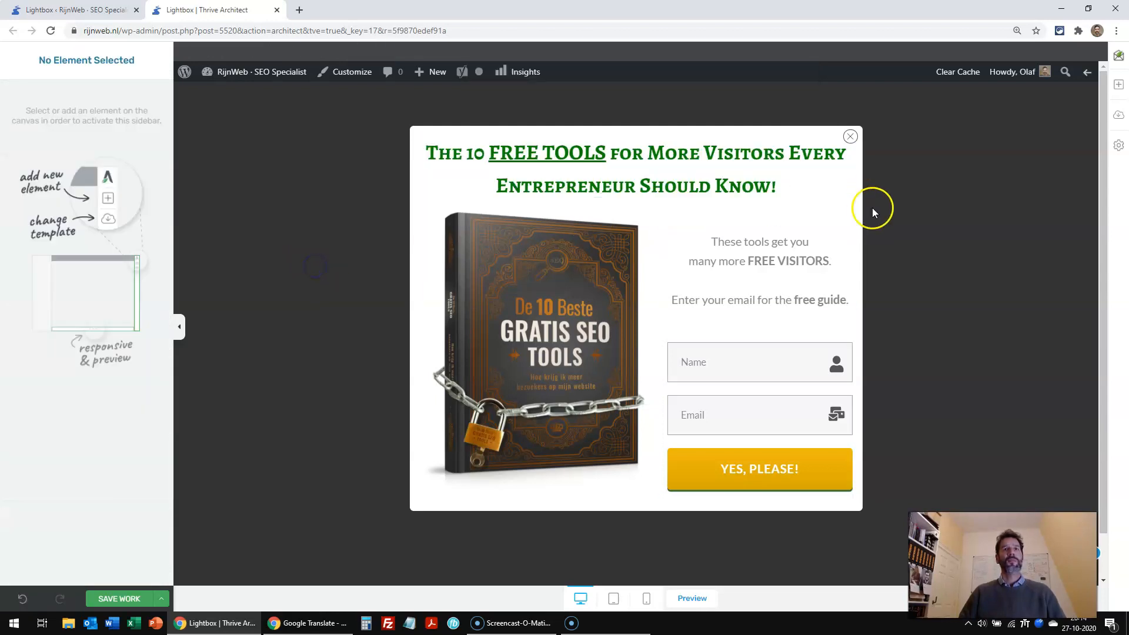
Step: Try right and left alignment on the paragraph text above the form fields, returning it to centered
{"action": "left_click", "coordinate": [811, 259]}
{"action": "left_click", "coordinate": [808, 278]}
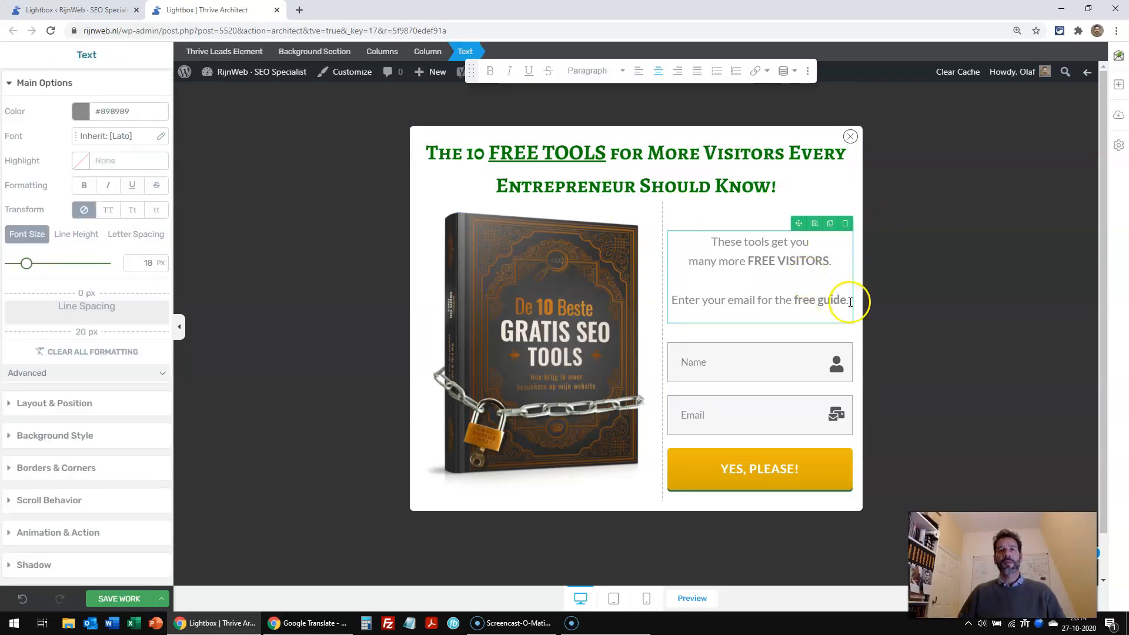
{"action": "left_click", "coordinate": [848, 300]}
{"action": "left_click_drag", "start_coordinate": [849, 300], "coordinate": [710, 242]}
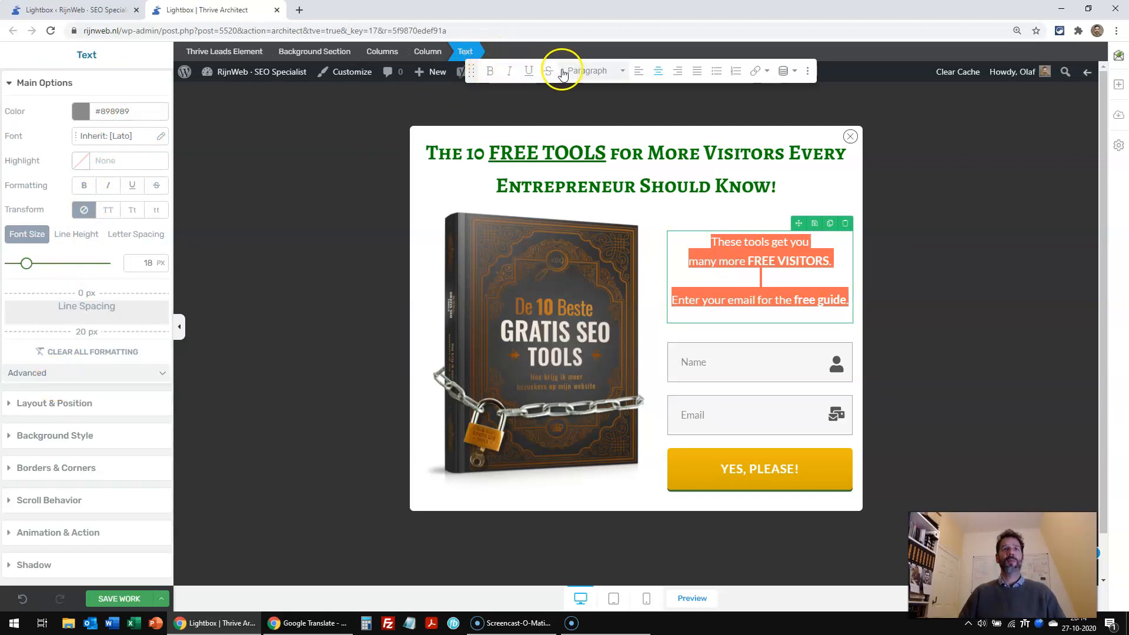
{"action": "left_click", "coordinate": [679, 71]}
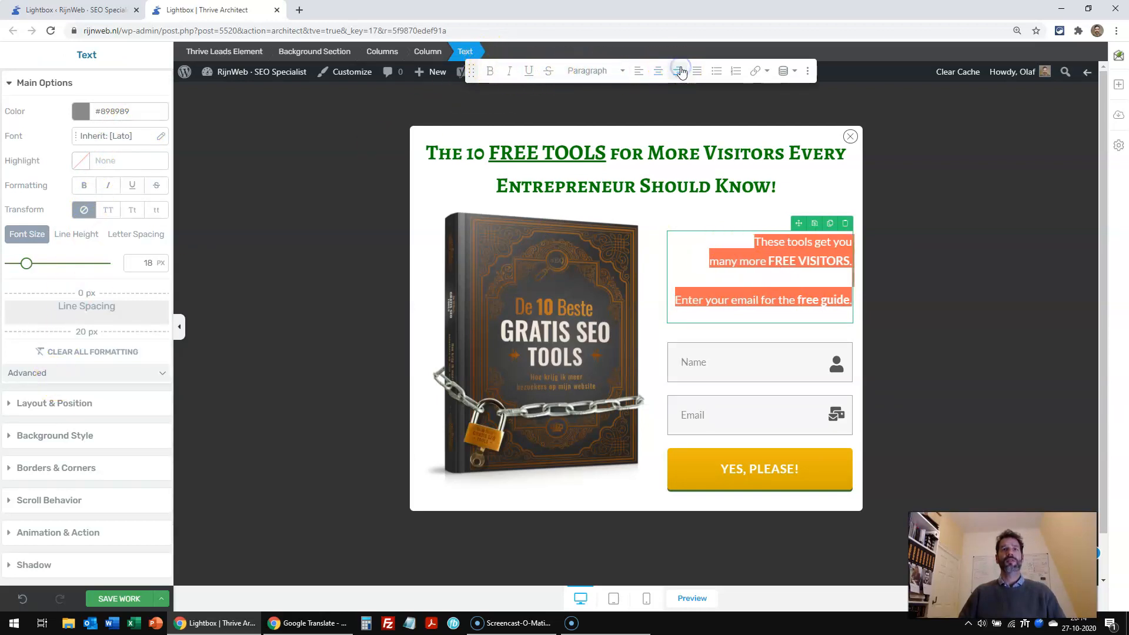
{"action": "left_click", "coordinate": [638, 72]}
{"action": "left_click", "coordinate": [657, 71]}
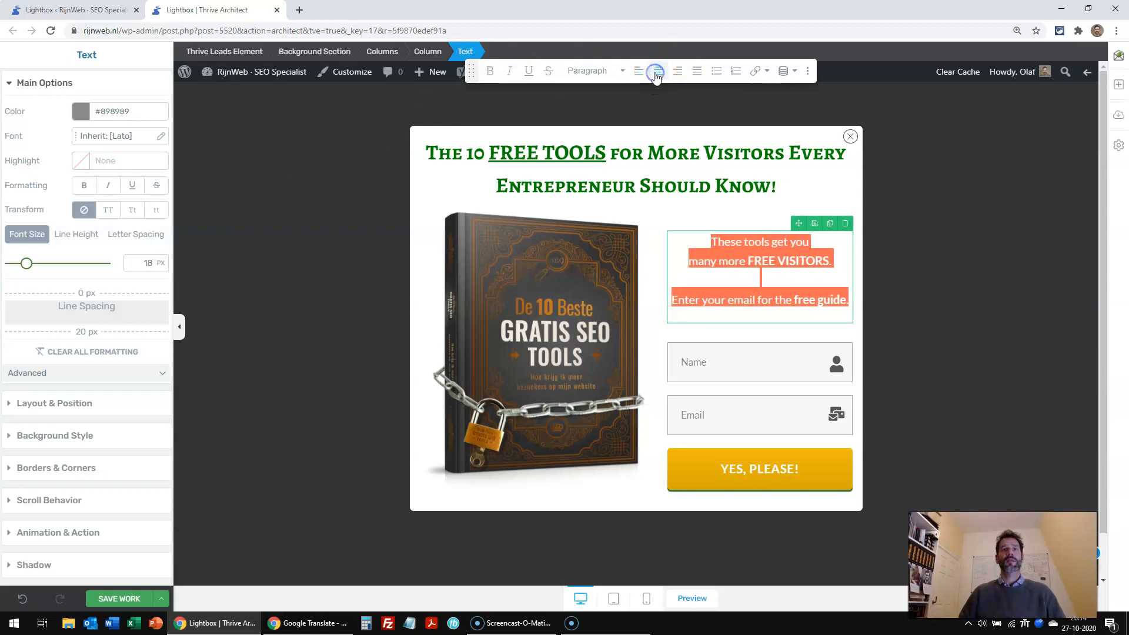
Step: Review the sign-up form's after-submission actions, Redirect to Custom URL, Show success notification and Switch State, and cancel the choice
{"action": "left_click", "coordinate": [697, 368]}
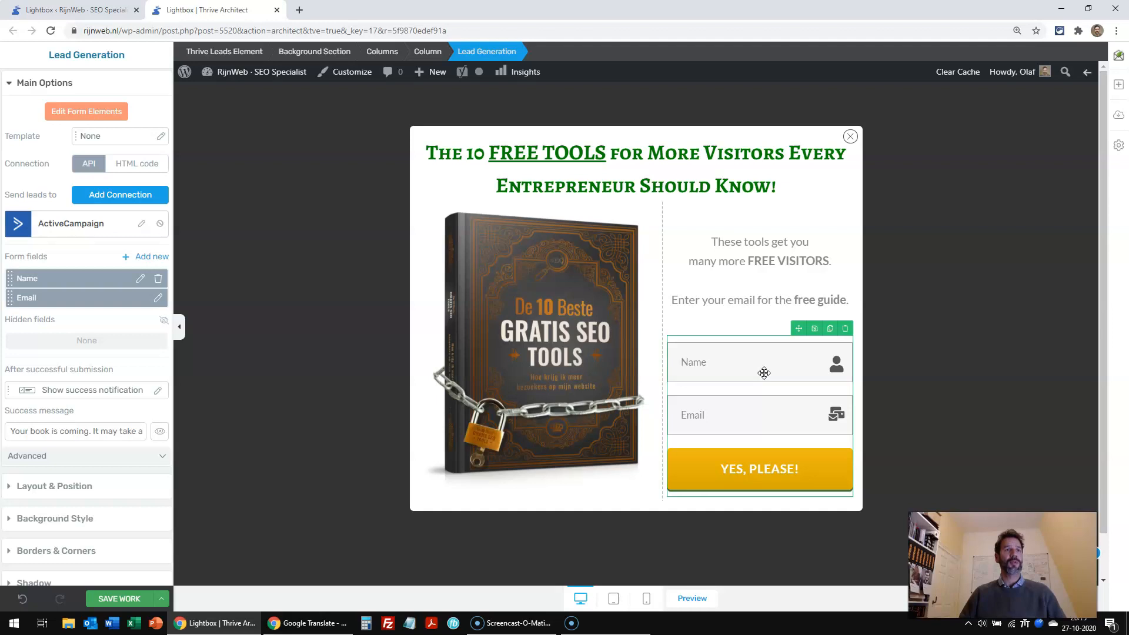
{"action": "left_click", "coordinate": [86, 392]}
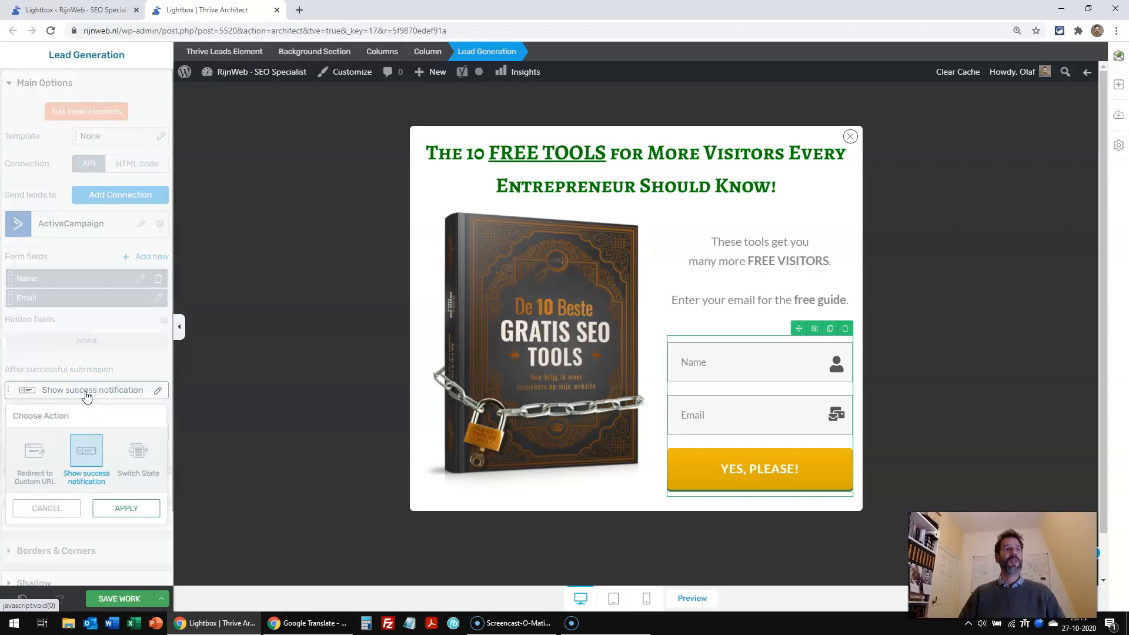
{"action": "left_click", "coordinate": [33, 466]}
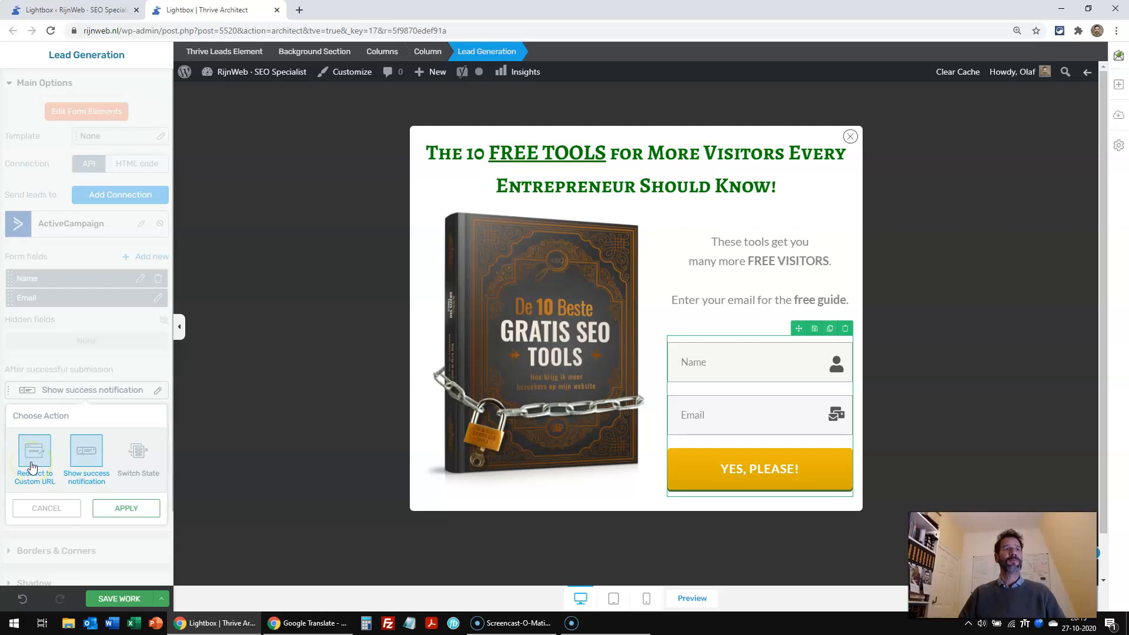
{"action": "left_click", "coordinate": [127, 468]}
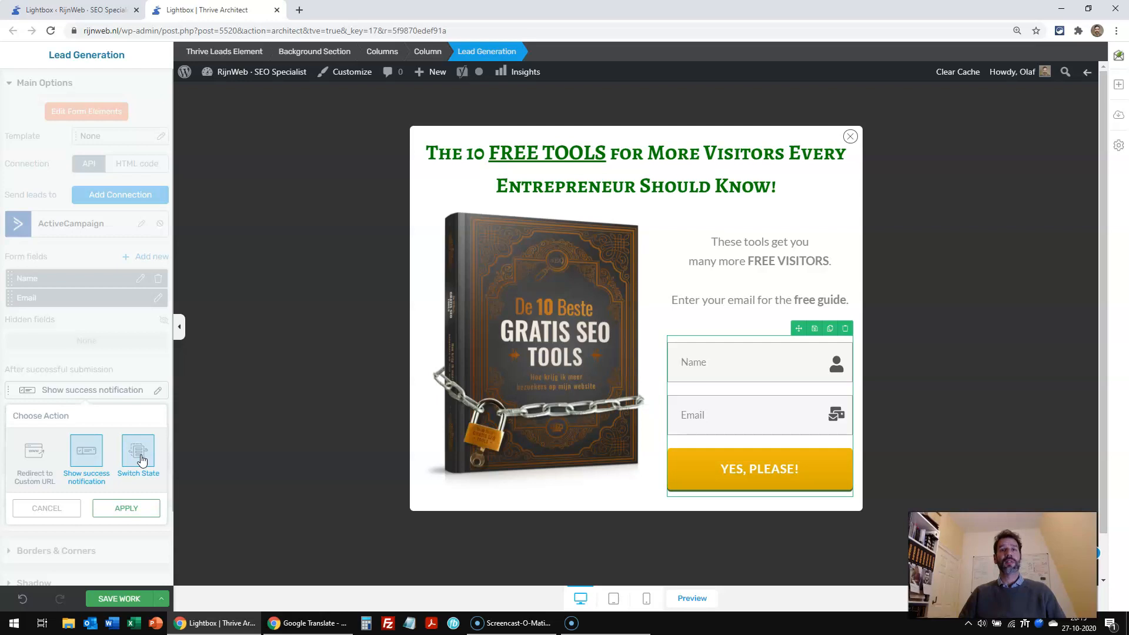
{"action": "left_click", "coordinate": [66, 461]}
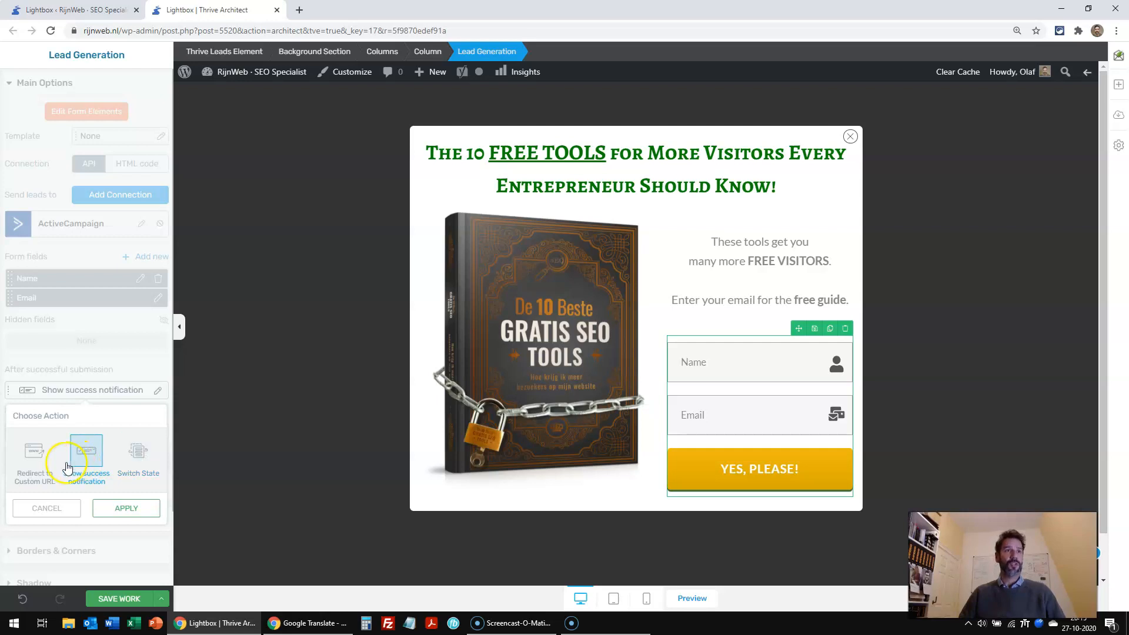
{"action": "left_click", "coordinate": [52, 507]}
Step: Try orange, yellow, black and green background colors on the paragraph above the form fields, cancelling the color choice
{"action": "left_click", "coordinate": [691, 257]}
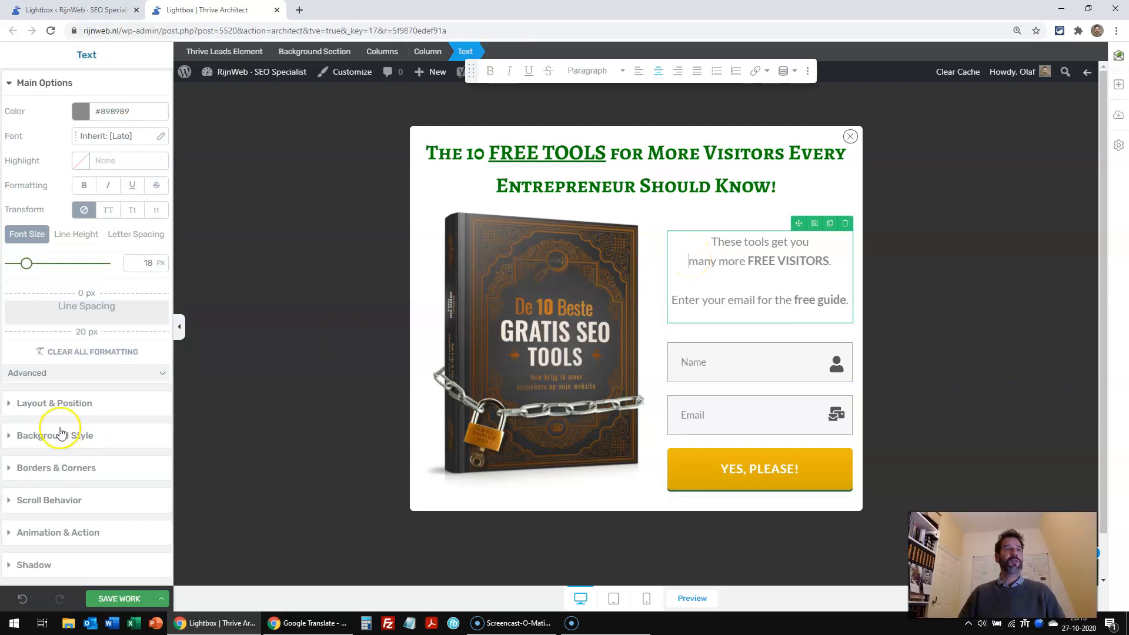
{"action": "left_click", "coordinate": [26, 435]}
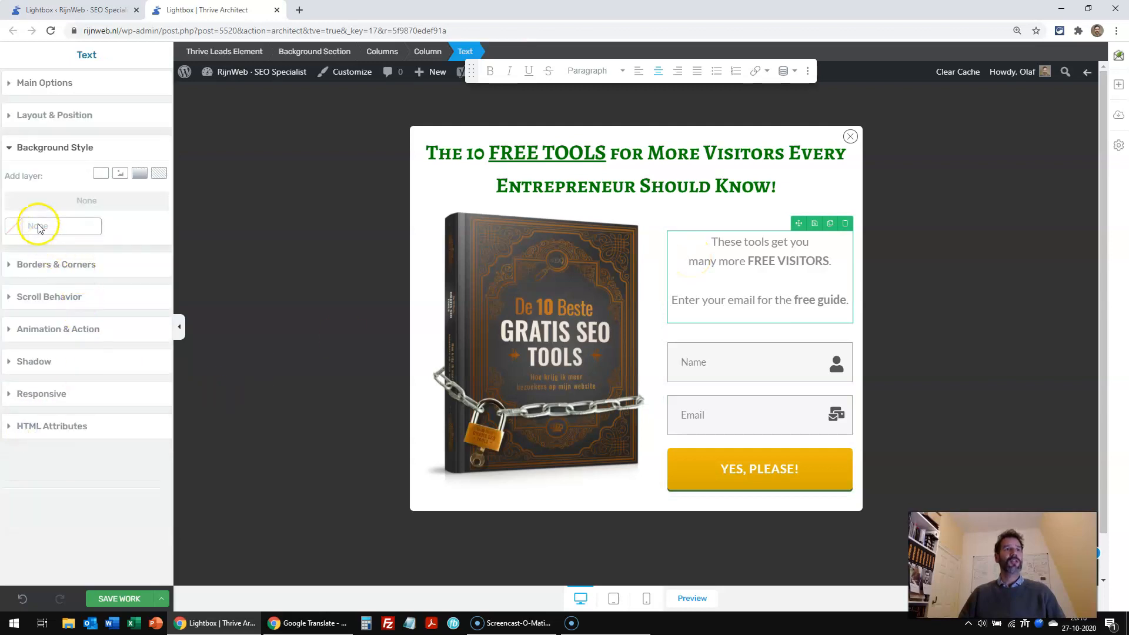
{"action": "left_click", "coordinate": [11, 230]}
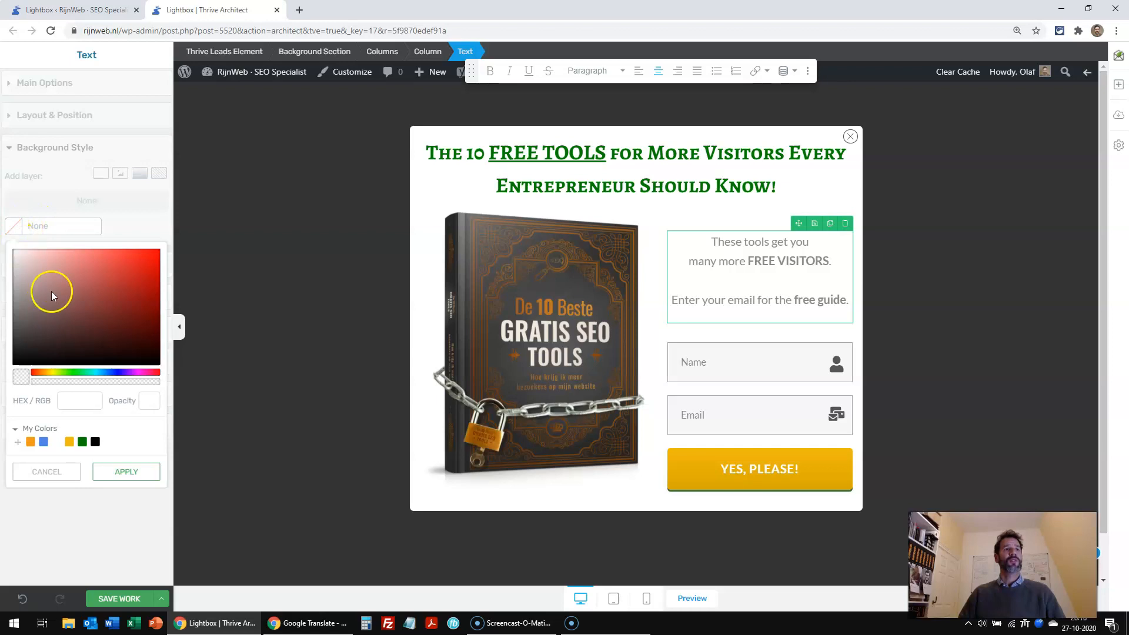
{"action": "left_click", "coordinate": [31, 441]}
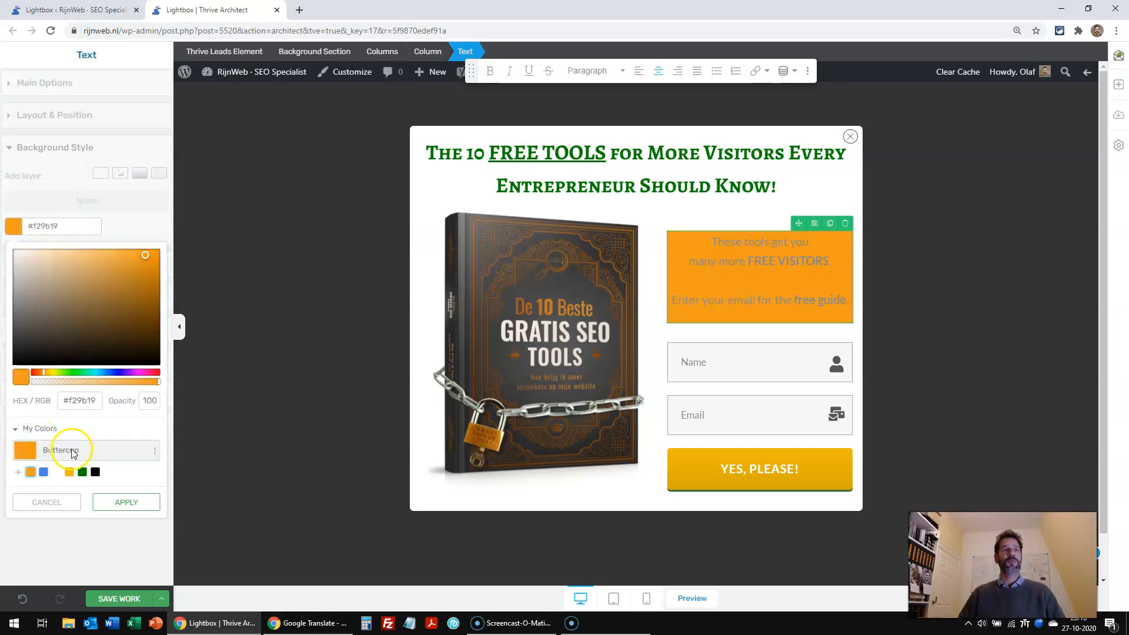
{"action": "left_click", "coordinate": [69, 472]}
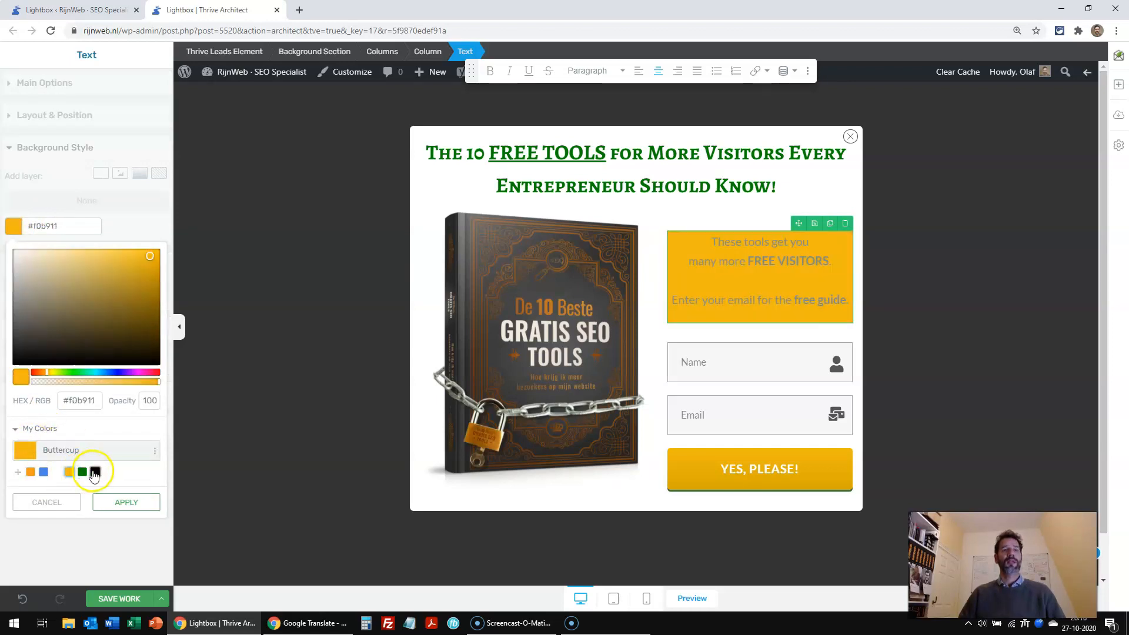
{"action": "left_click", "coordinate": [95, 473]}
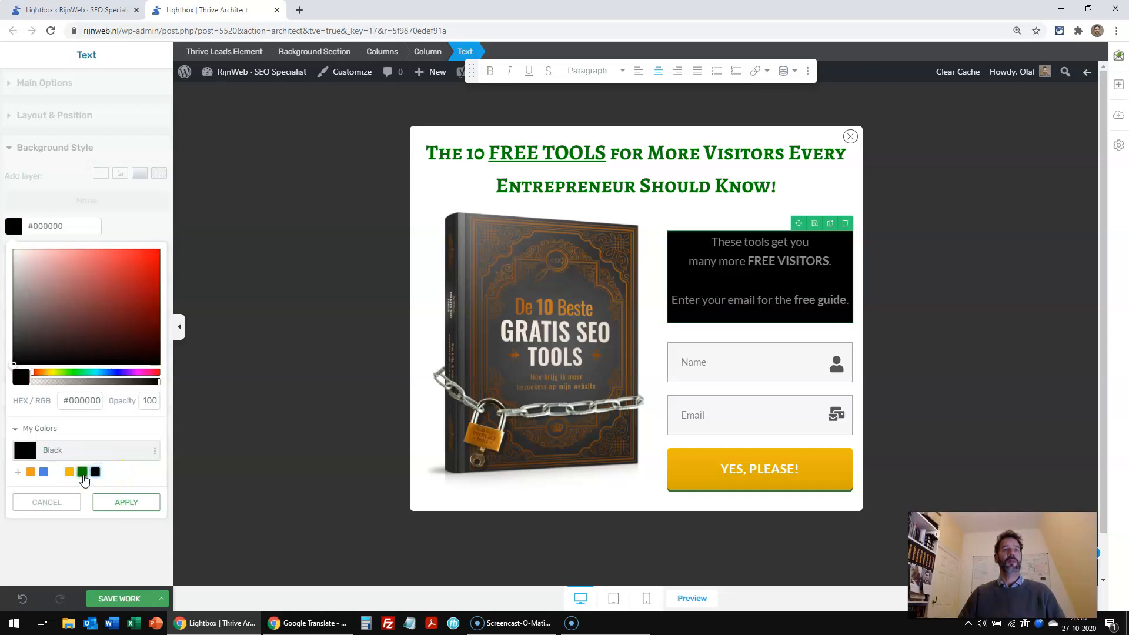
{"action": "left_click", "coordinate": [82, 472]}
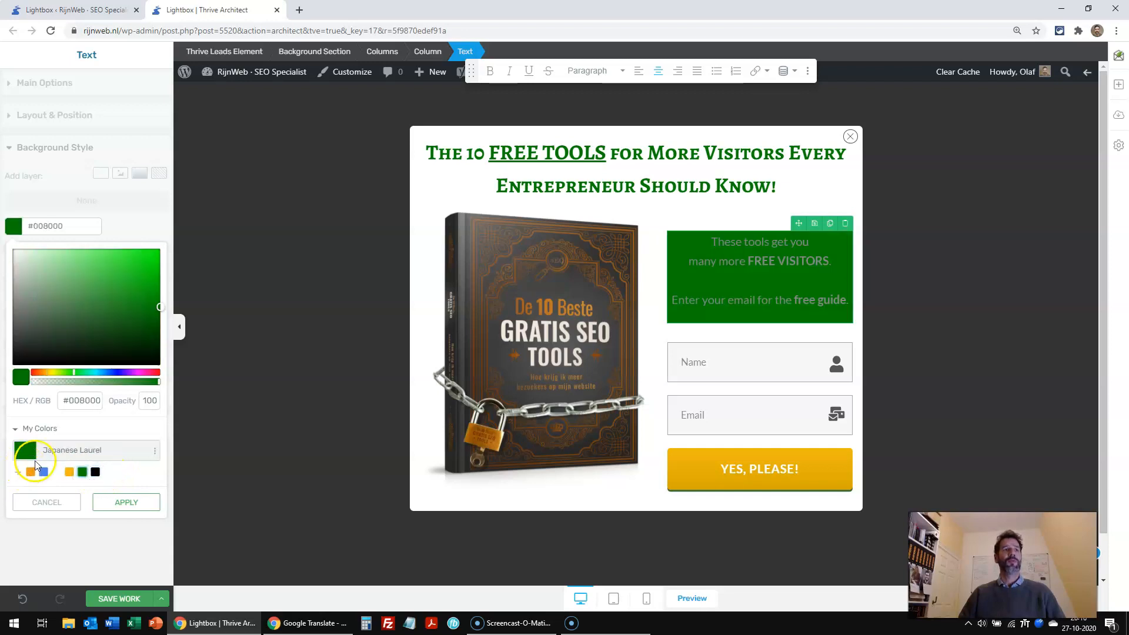
{"action": "left_click", "coordinate": [36, 500]}
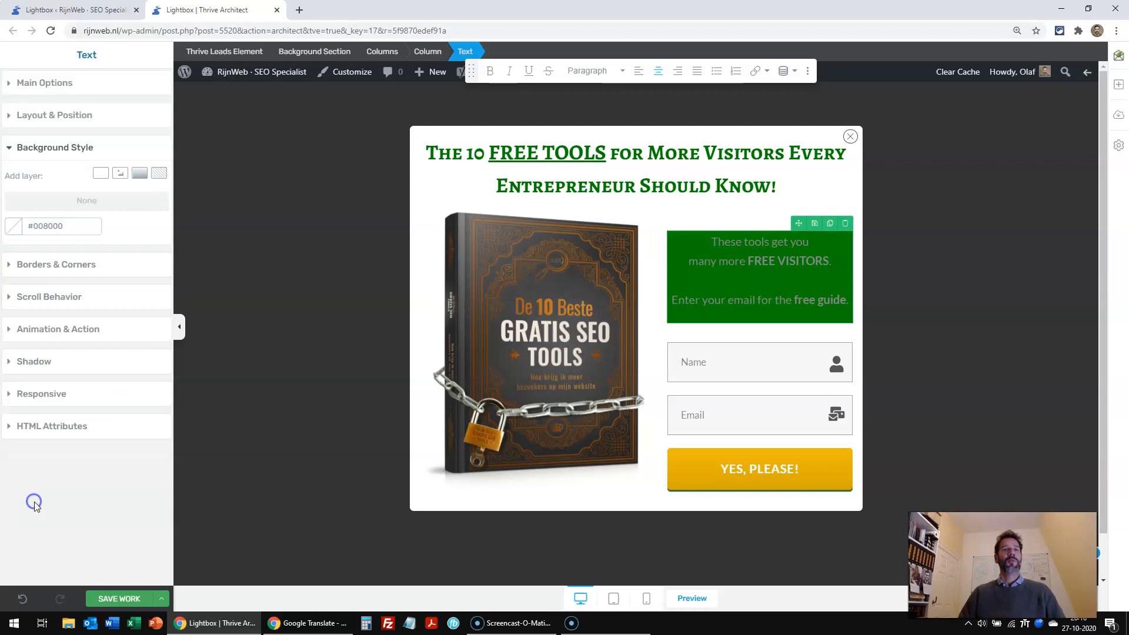
{"action": "left_click", "coordinate": [966, 342]}
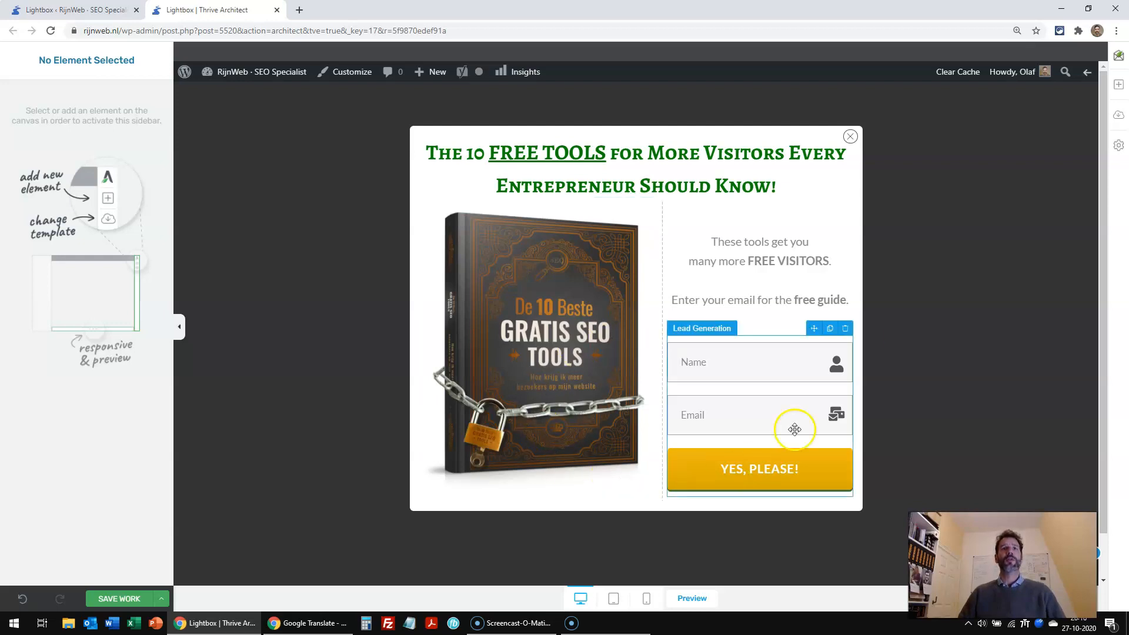
Step: Edit the lead generation form's elements and change the submit button text to "YES, SEND ME THE GUIDE!"
{"action": "left_click", "coordinate": [770, 464]}
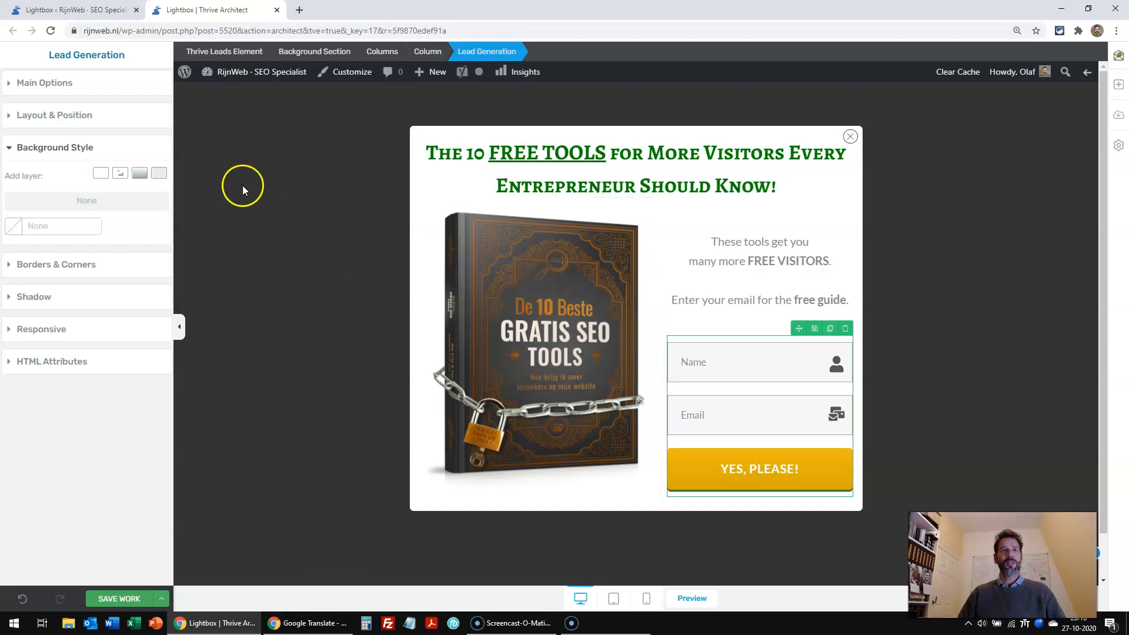
{"action": "left_click", "coordinate": [24, 86]}
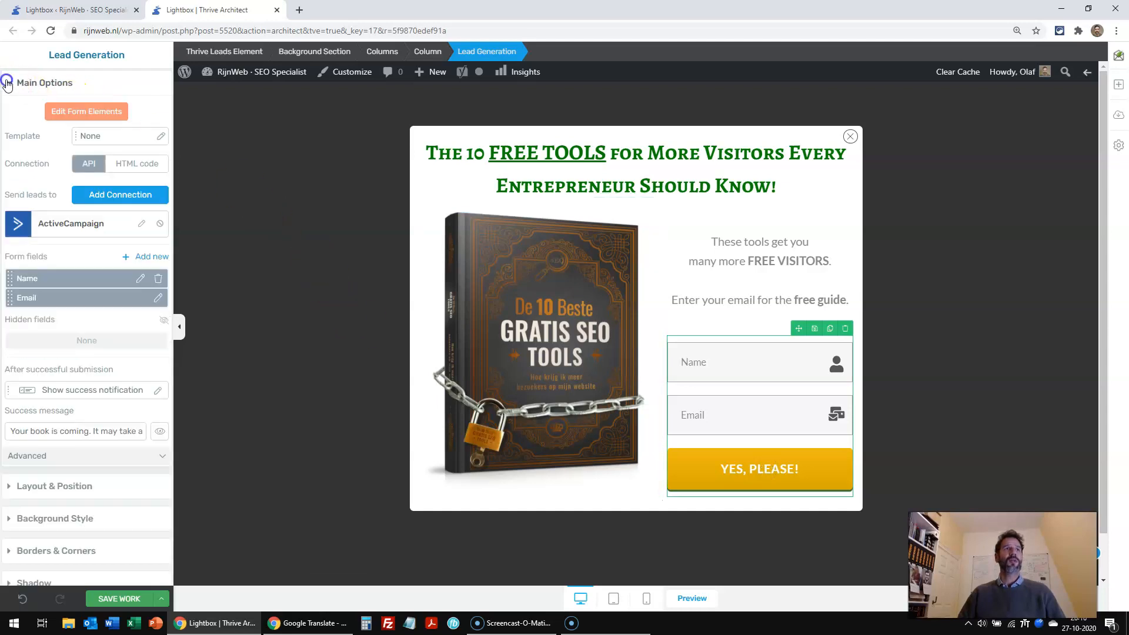
{"action": "left_click", "coordinate": [70, 113]}
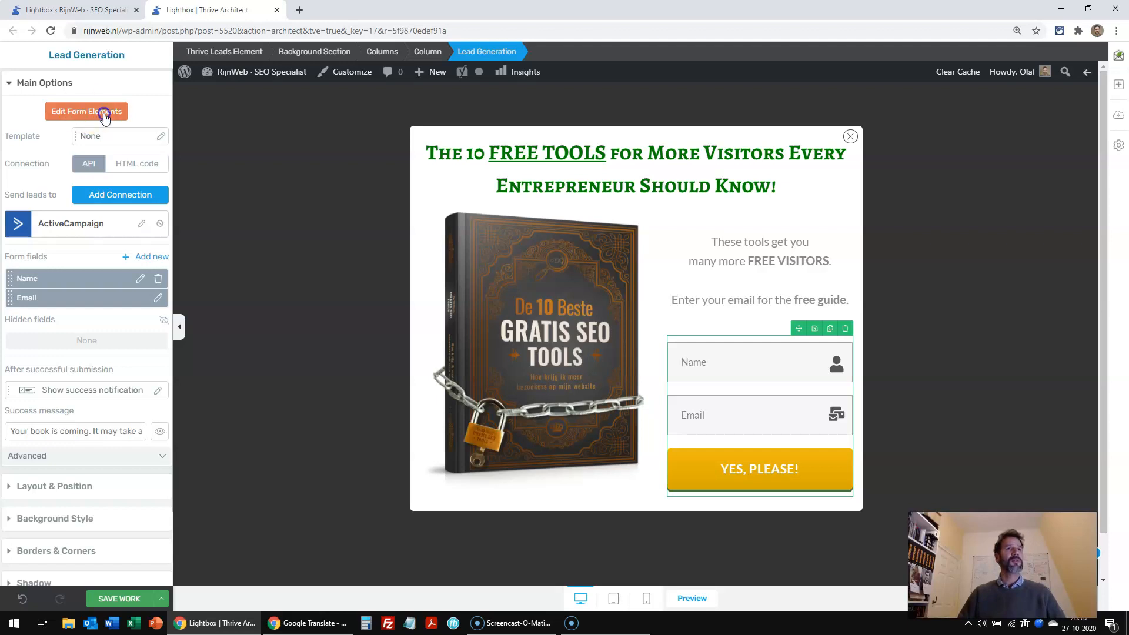
{"action": "left_click", "coordinate": [376, 479]}
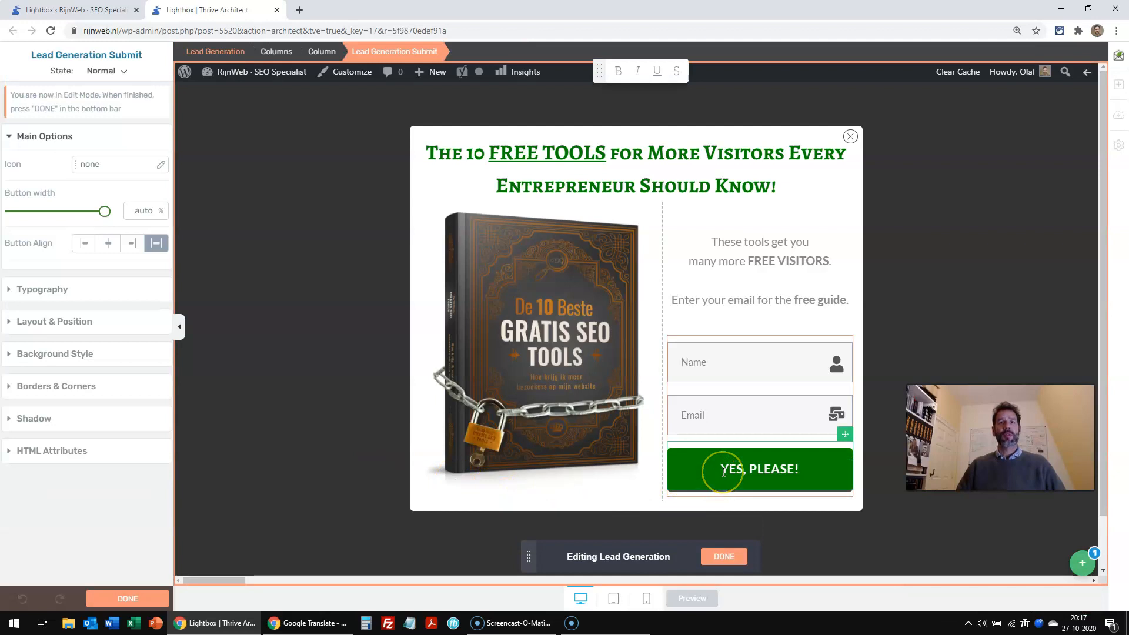
{"action": "left_click", "coordinate": [778, 467]}
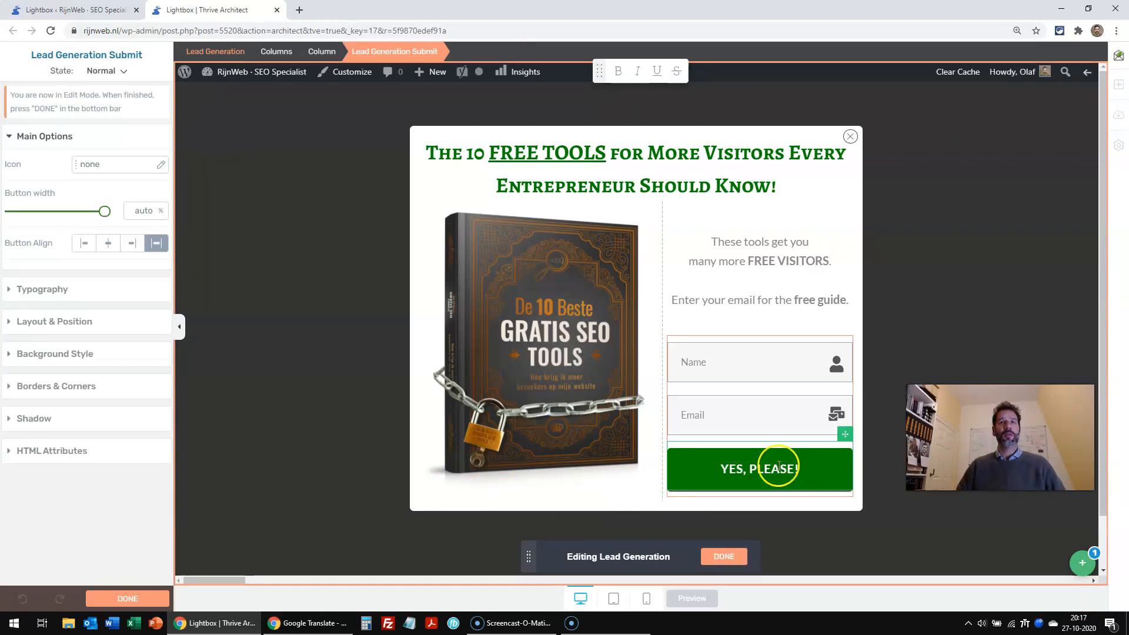
{"action": "type", "text": "SEND ME THE G"}
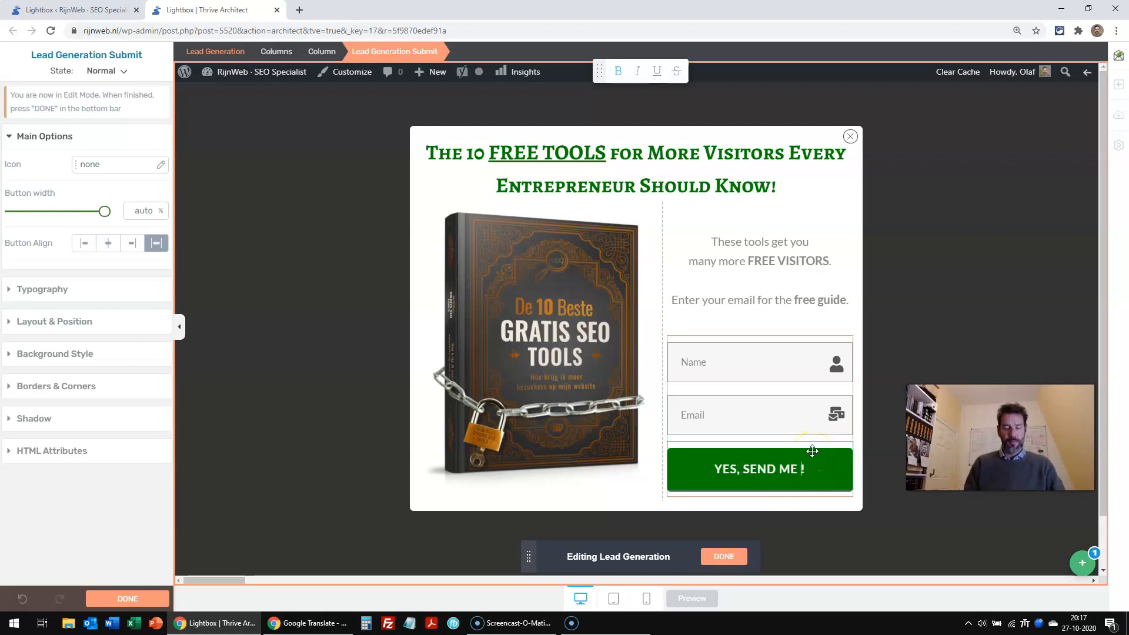
{"action": "type", "text": "UIDE"}
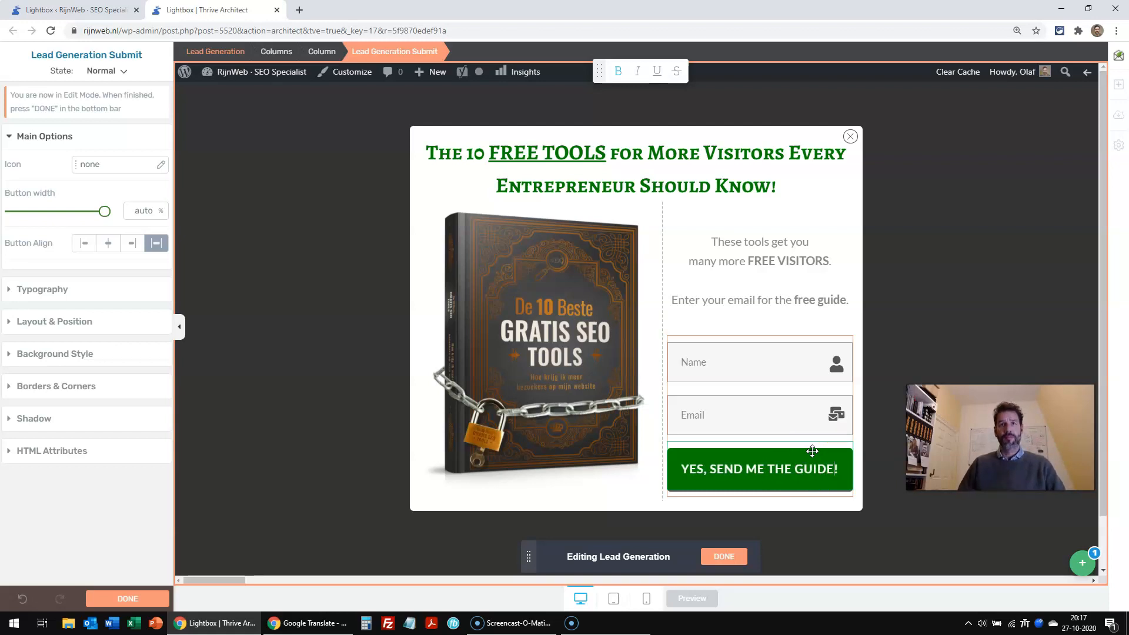
{"action": "left_click", "coordinate": [590, 422]}
{"action": "left_click", "coordinate": [344, 406]}
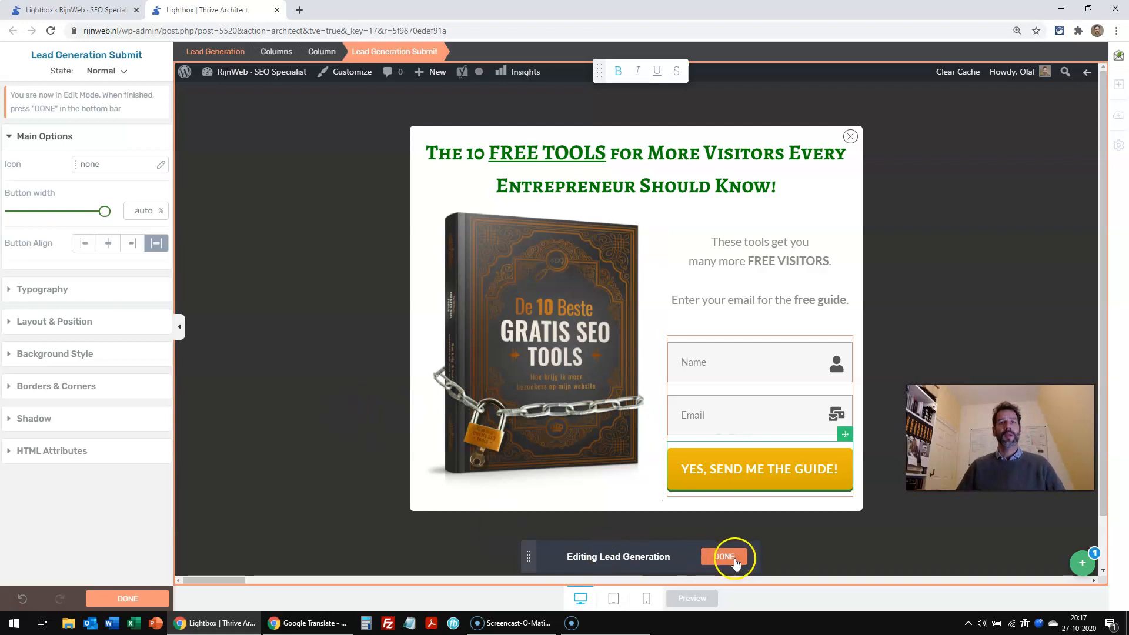
{"action": "left_click", "coordinate": [723, 558]}
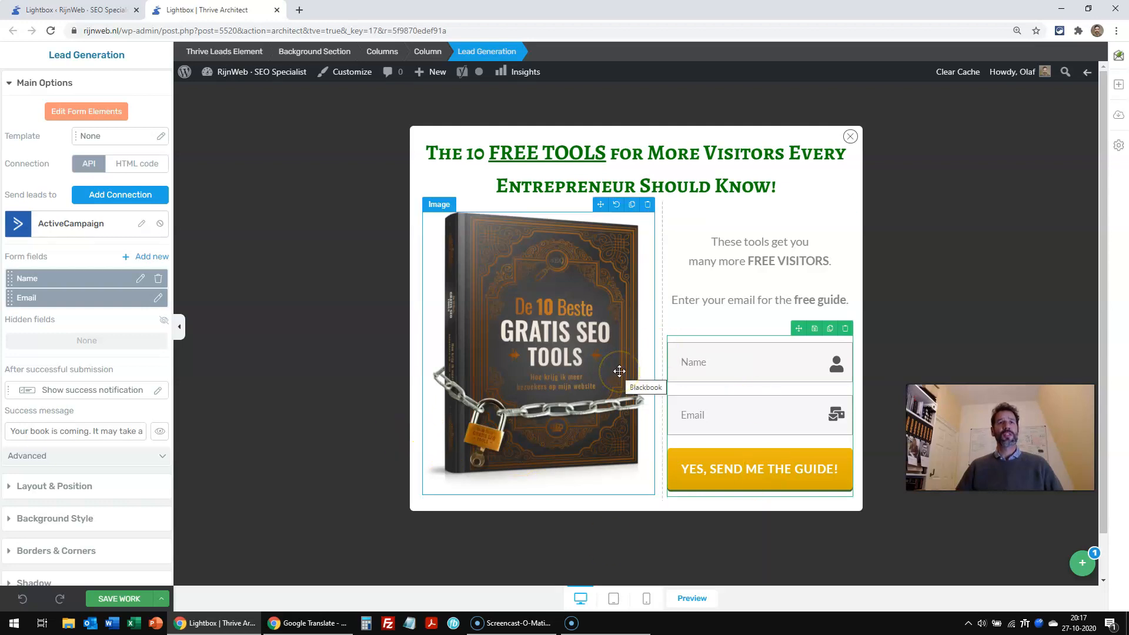
Step: Switch the lightbox to State 1 to view its design
{"action": "left_click", "coordinate": [1081, 564]}
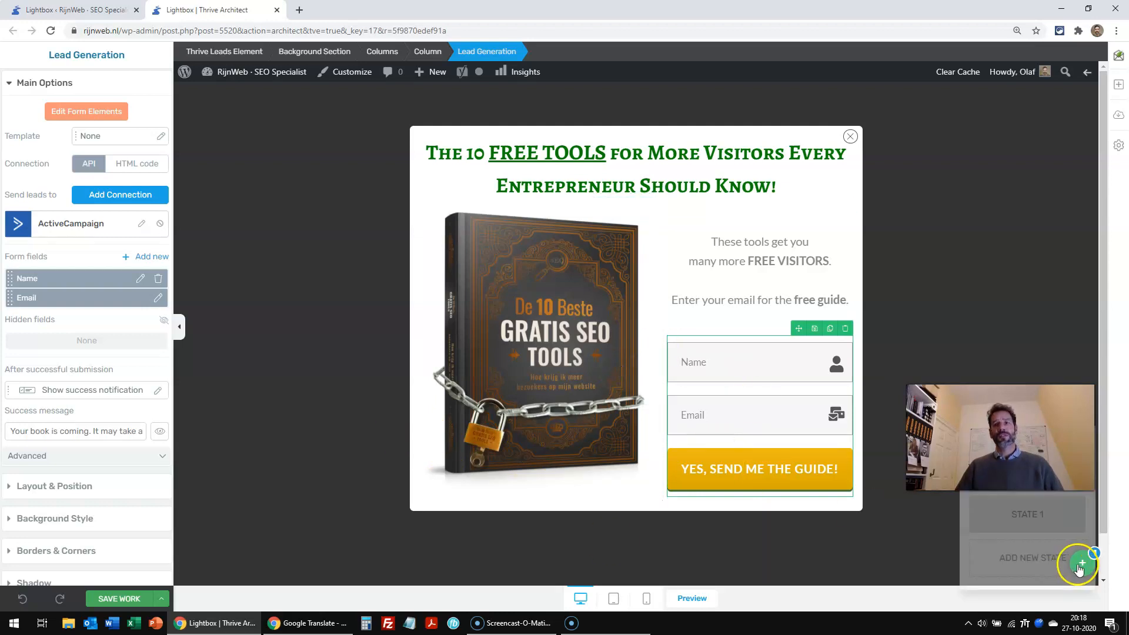
{"action": "left_click_drag", "start_coordinate": [987, 432], "coordinate": [981, 211]}
{"action": "left_click", "coordinate": [1080, 564]}
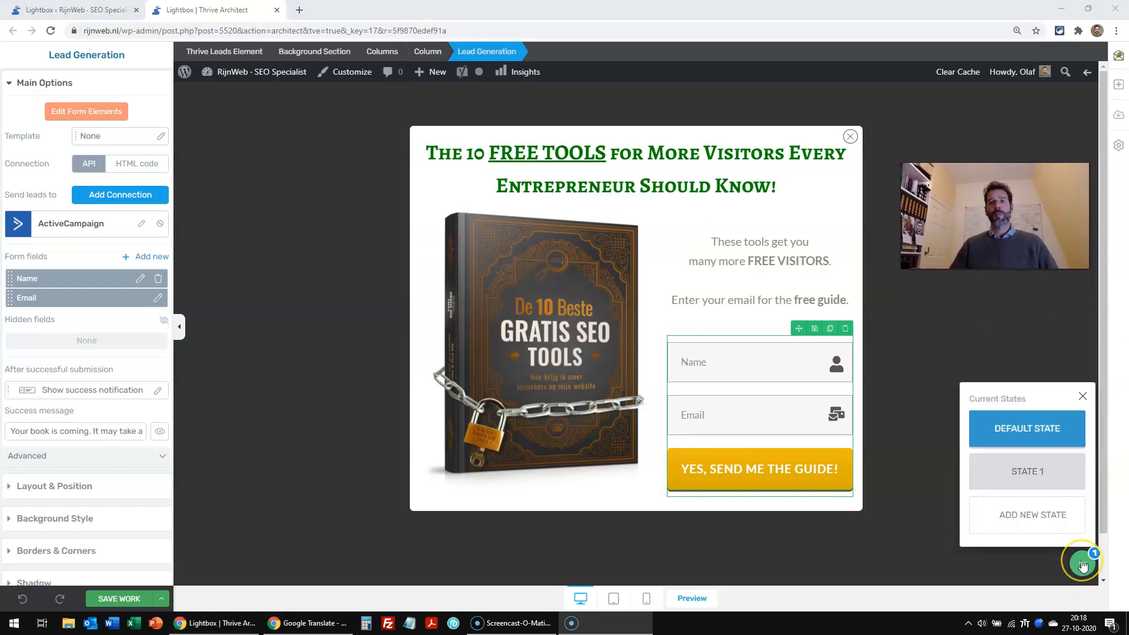
{"action": "left_click", "coordinate": [1022, 478]}
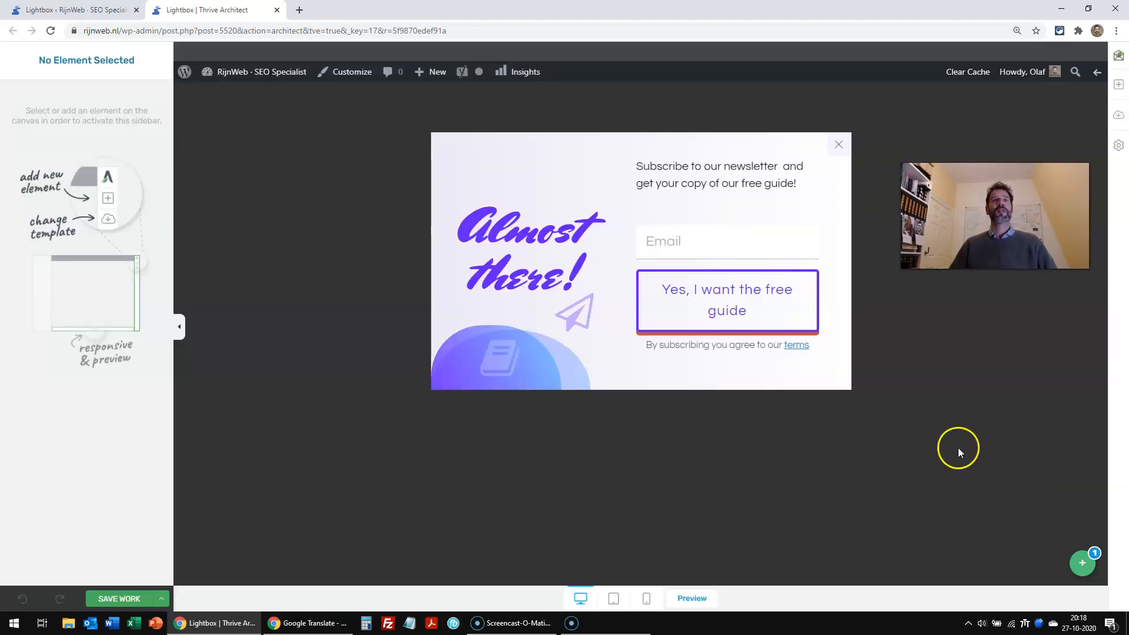
Step: Add a new state to the lightbox based on the main opt-in design
{"action": "left_click", "coordinate": [1083, 563]}
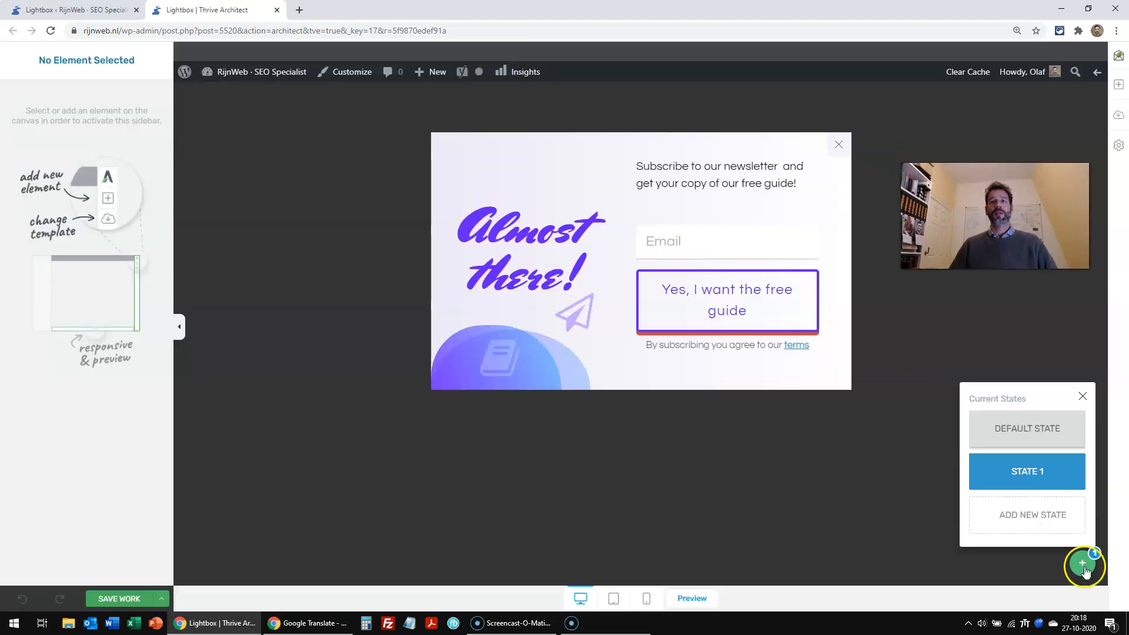
{"action": "left_click", "coordinate": [1024, 516]}
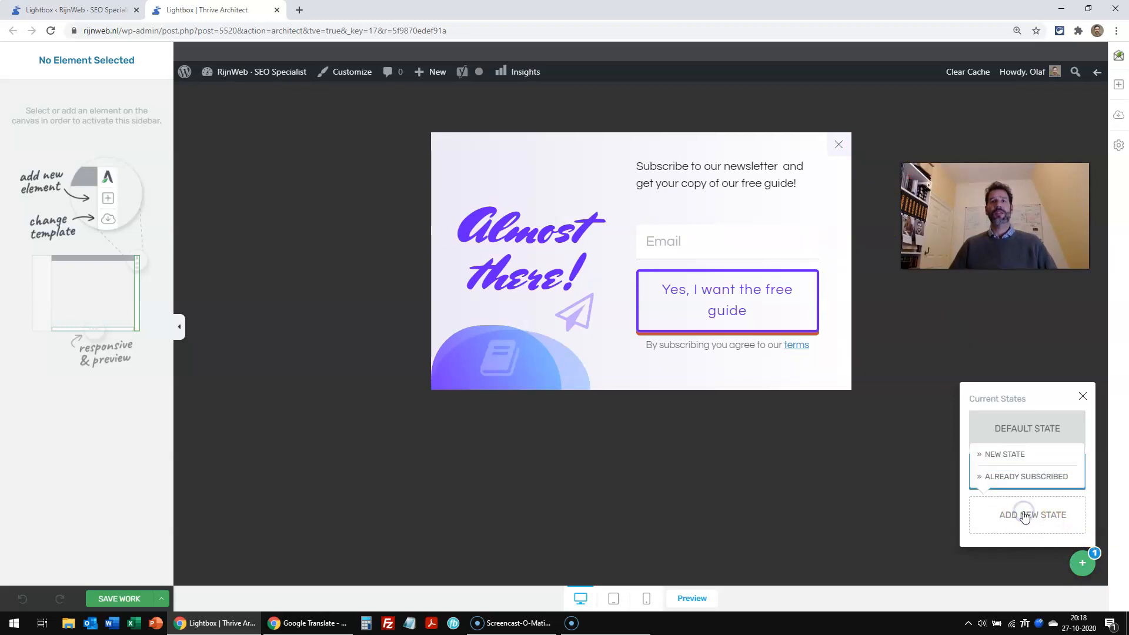
{"action": "left_click", "coordinate": [999, 455]}
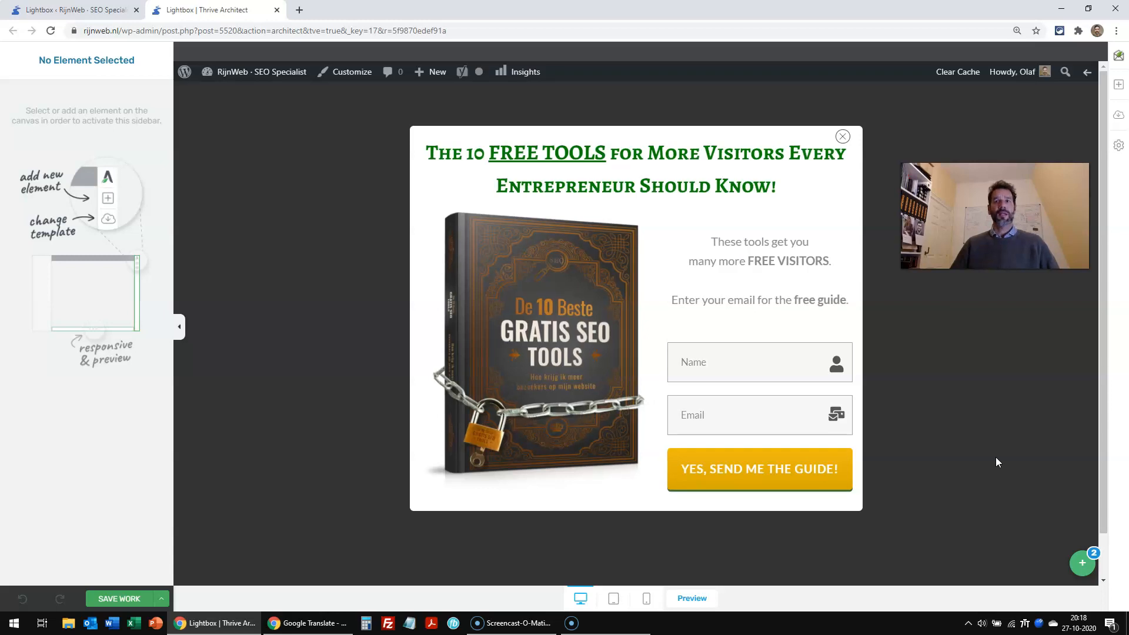
Step: Delete the book image from the new state
{"action": "left_click", "coordinate": [766, 192]}
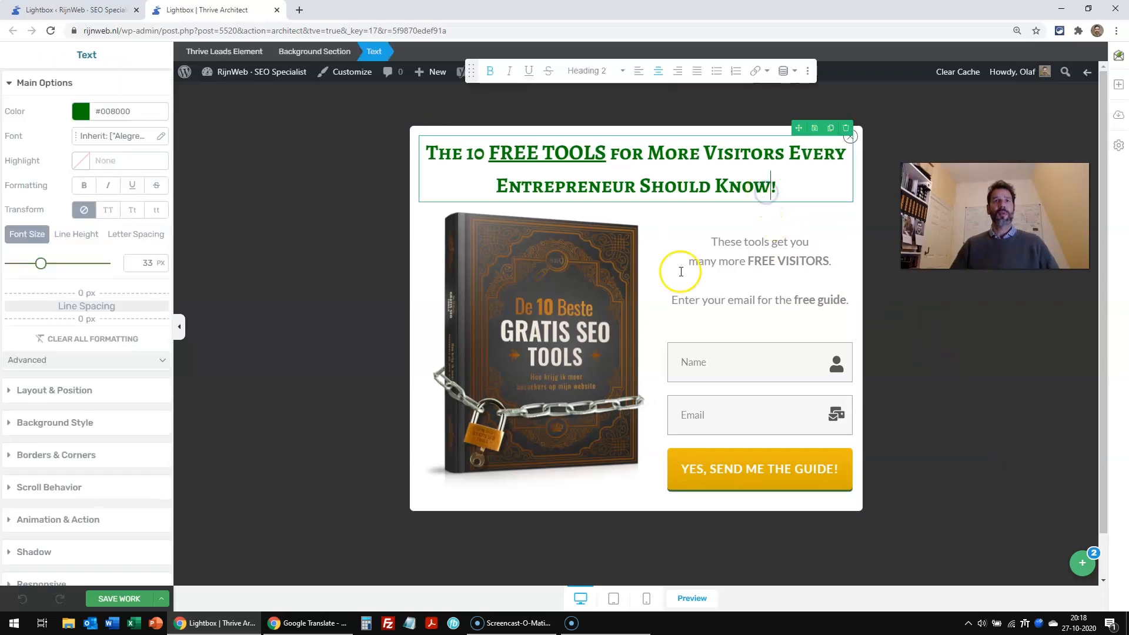
{"action": "left_click", "coordinate": [623, 262]}
{"action": "left_click", "coordinate": [648, 205]}
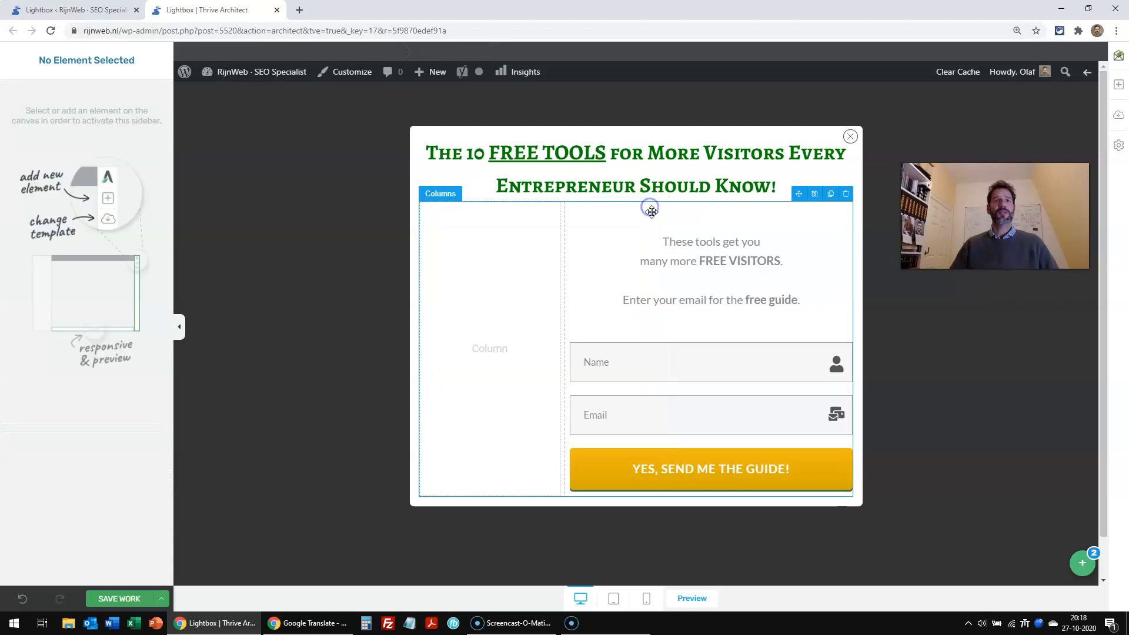
Step: Replace the new state's headline with "THANK YOU FOR SUBSCRIBING!"
{"action": "left_click", "coordinate": [773, 187]}
{"action": "left_click_drag", "start_coordinate": [771, 187], "coordinate": [383, 122]}
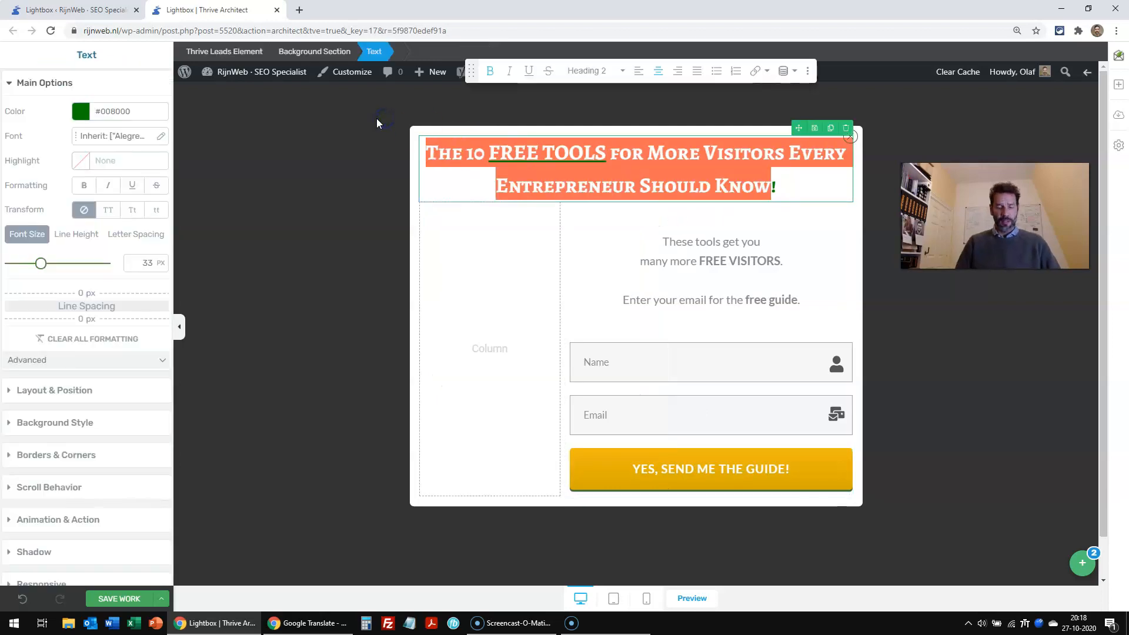
{"action": "type", "text": "THANK"}
{"action": "type", "text": " YOU FOR"}
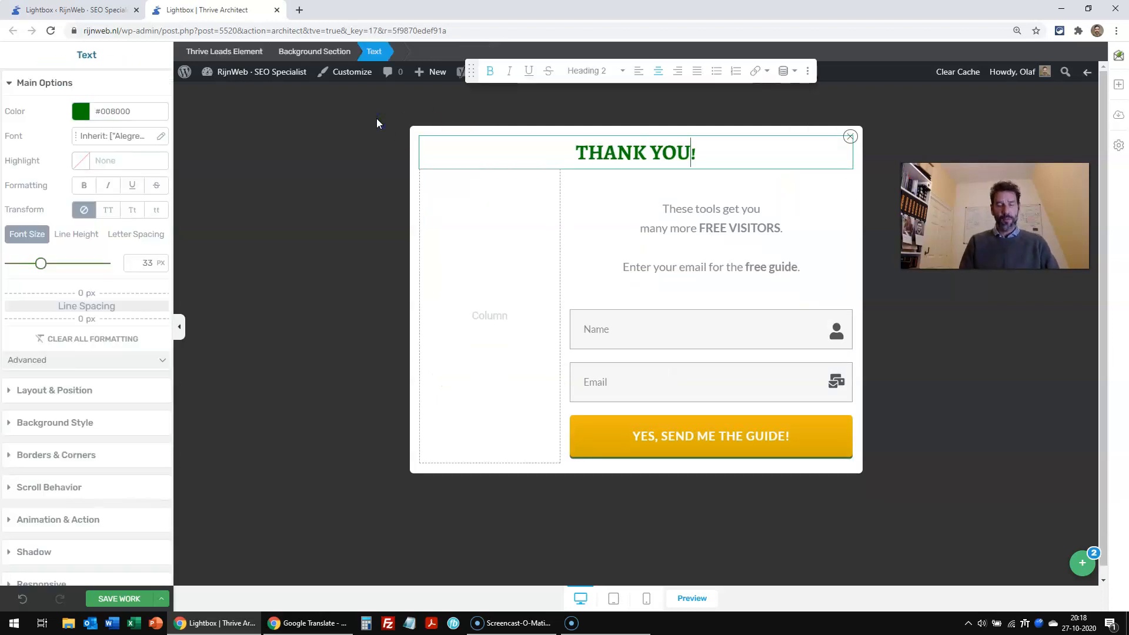
{"action": "type", "text": " SUBSCRIB"}
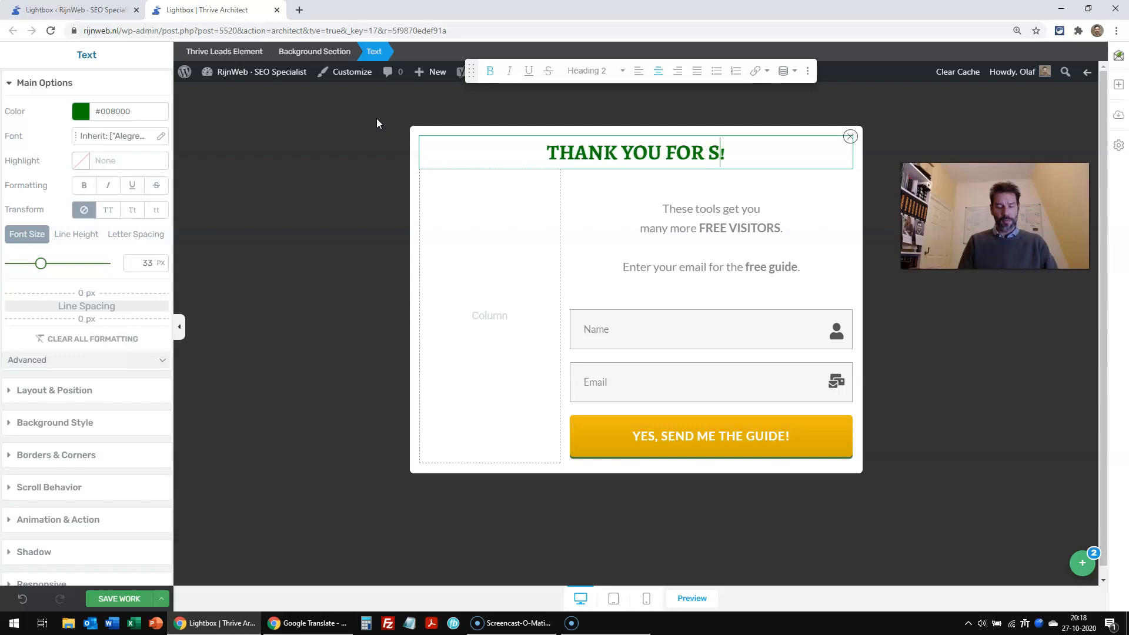
{"action": "type", "text": "ING"}
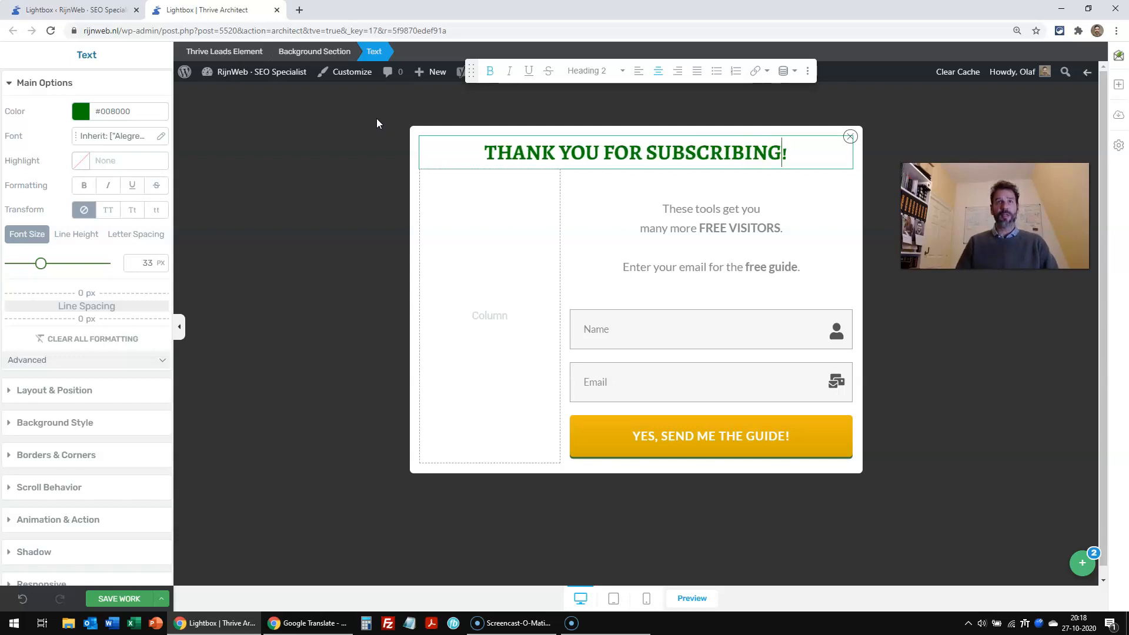
Step: Replace the new state's paragraph with "Get your guide at the following page:" and "url" on separate lines, and delete the opt-in form
{"action": "left_click", "coordinate": [645, 228]}
{"action": "left_click_drag", "start_coordinate": [819, 278], "coordinate": [657, 206]}
{"action": "type", "text": "Get"}
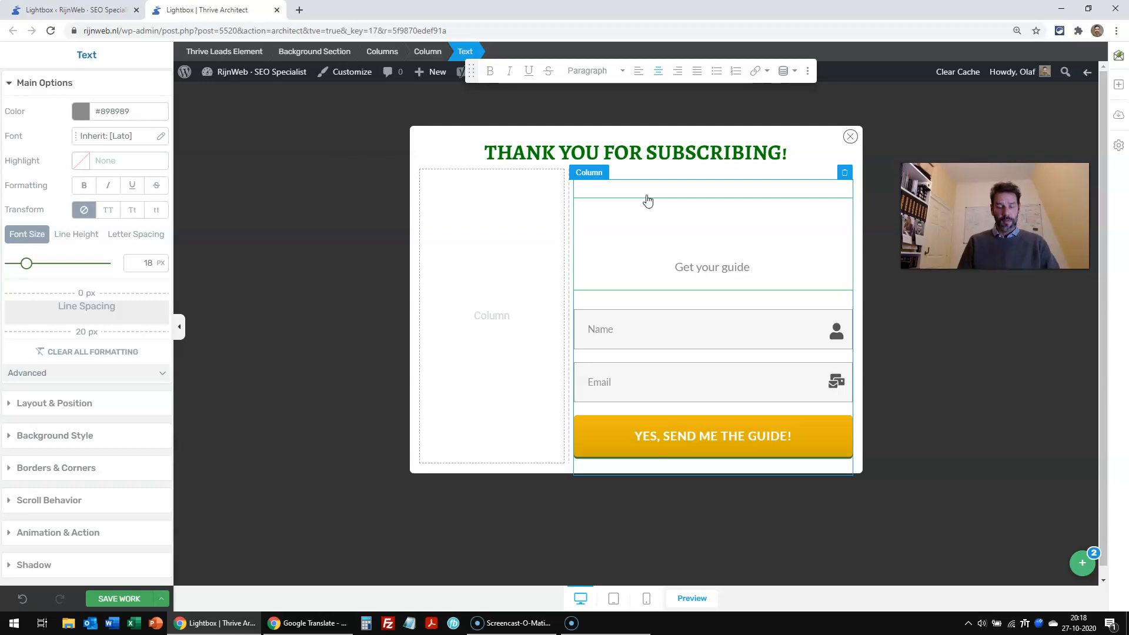
{"action": "type", "text": "your guide"}
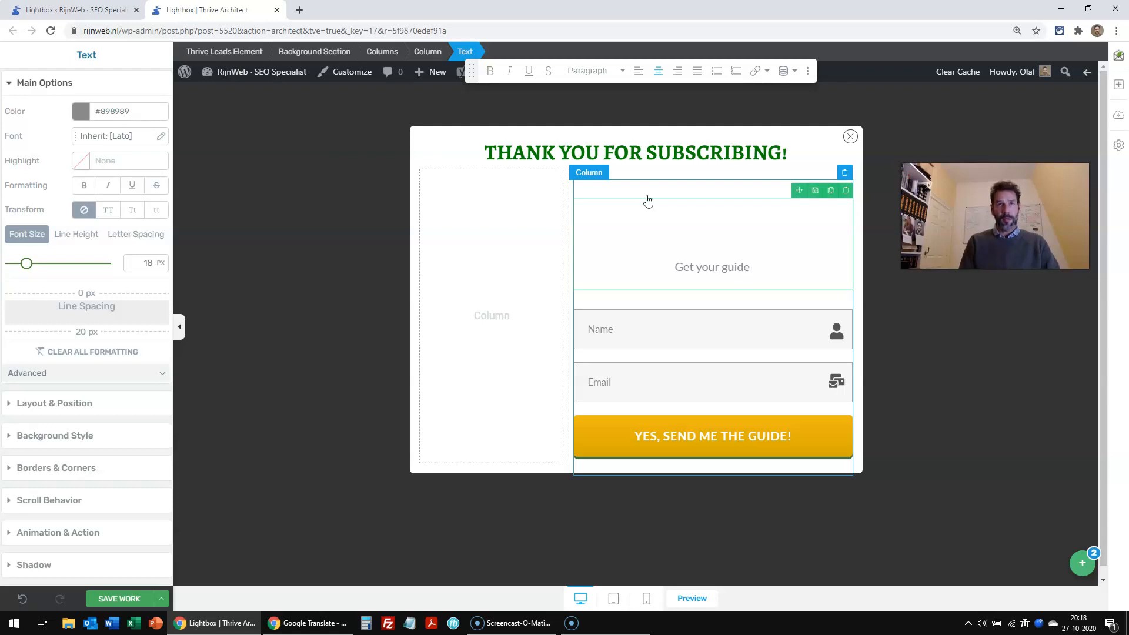
{"action": "type", "text": " at the following page"}
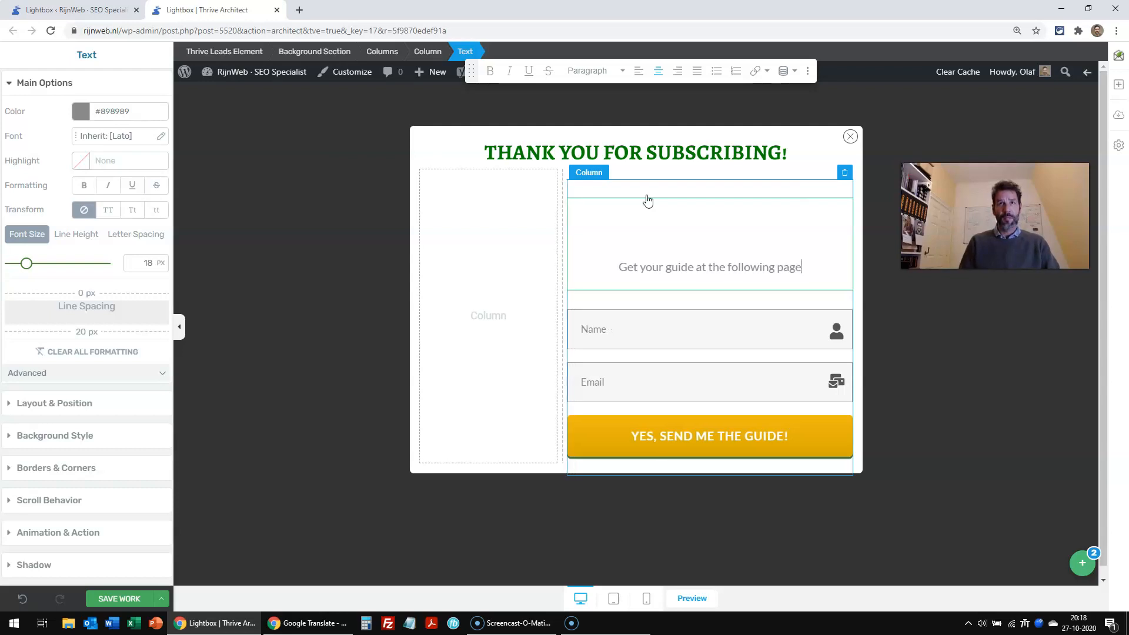
{"action": "type", "text": ":"}
{"action": "key", "text": "Return"}
{"action": "type", "text": "url"}
{"action": "left_click", "coordinate": [846, 333]}
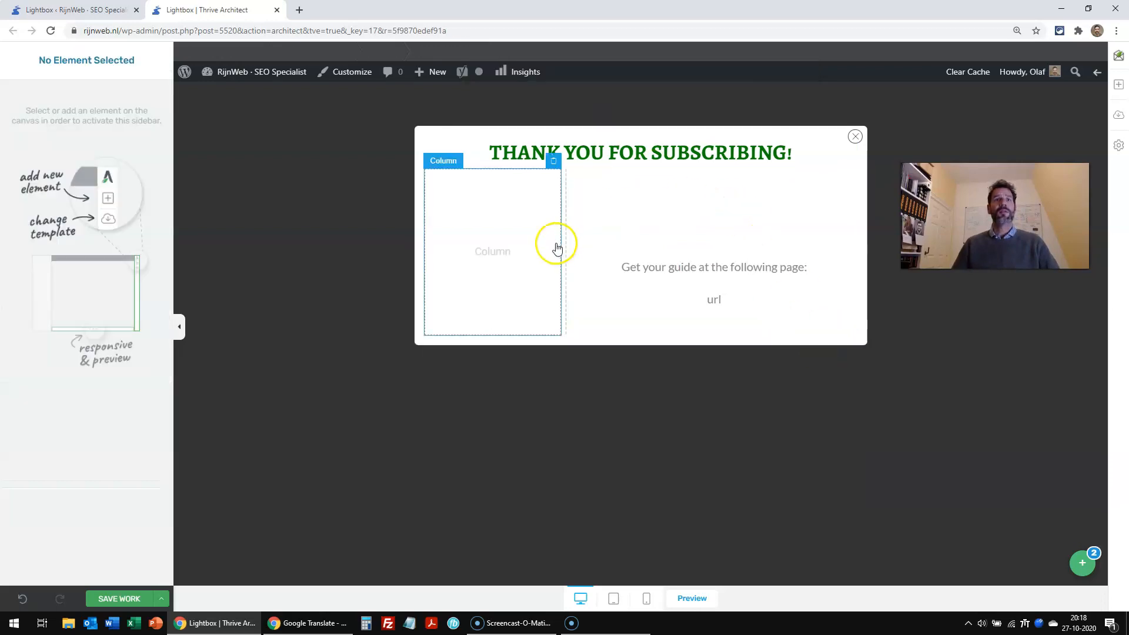
Step: Add the red COPY and PASTE keys image from the media library to the empty column and resize it to about 467 px
{"action": "left_click", "coordinate": [511, 257]}
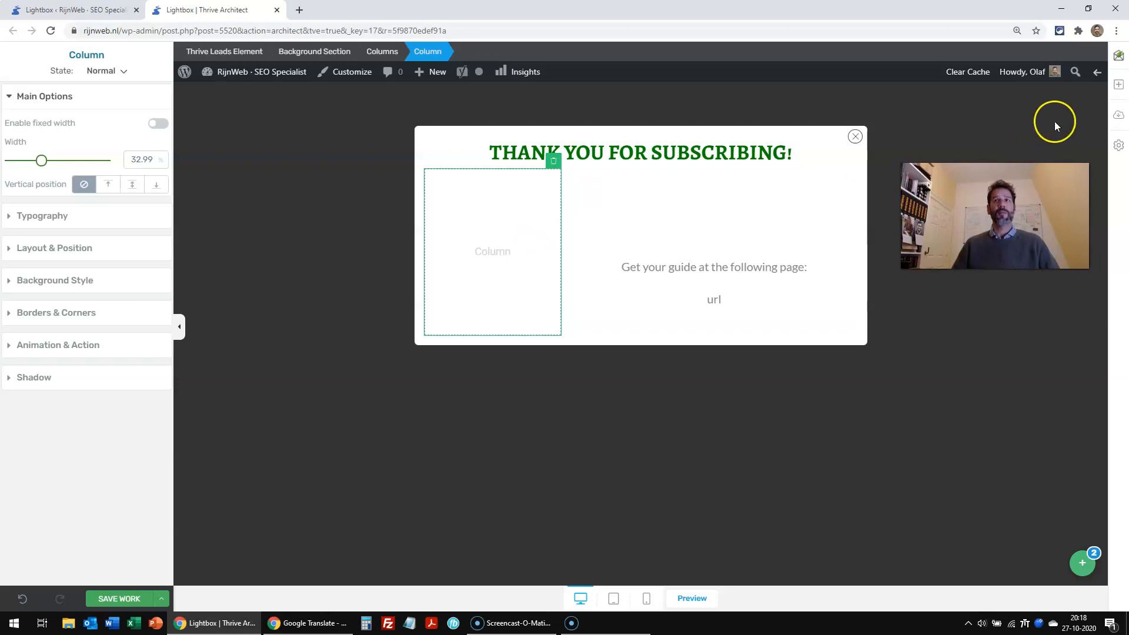
{"action": "left_click", "coordinate": [1119, 85]}
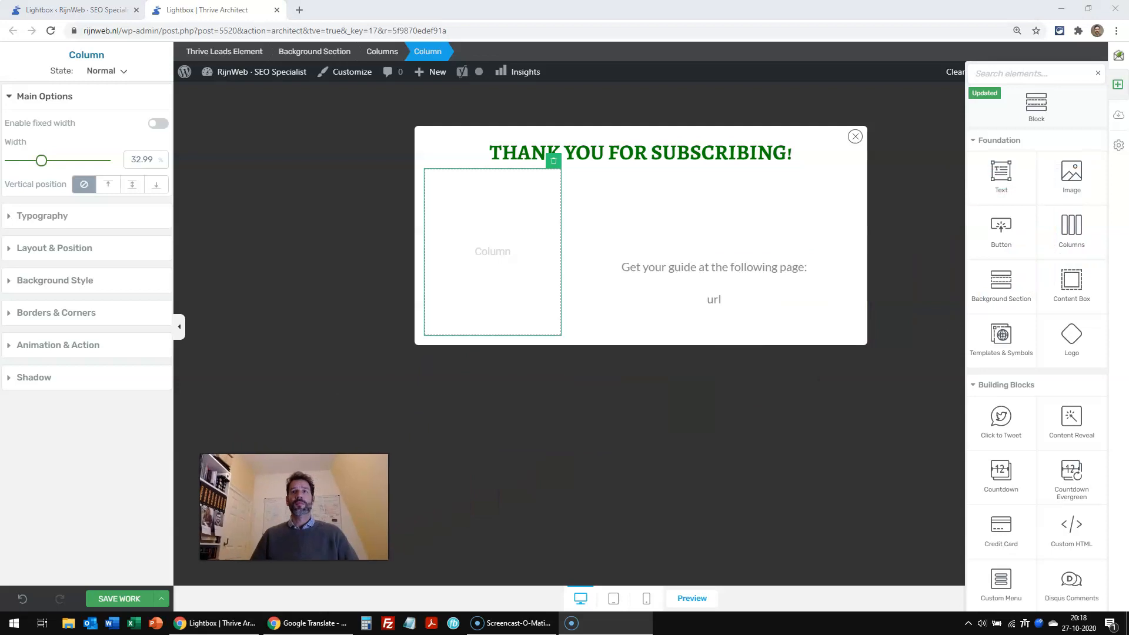
{"action": "left_click_drag", "start_coordinate": [1074, 171], "coordinate": [499, 258]}
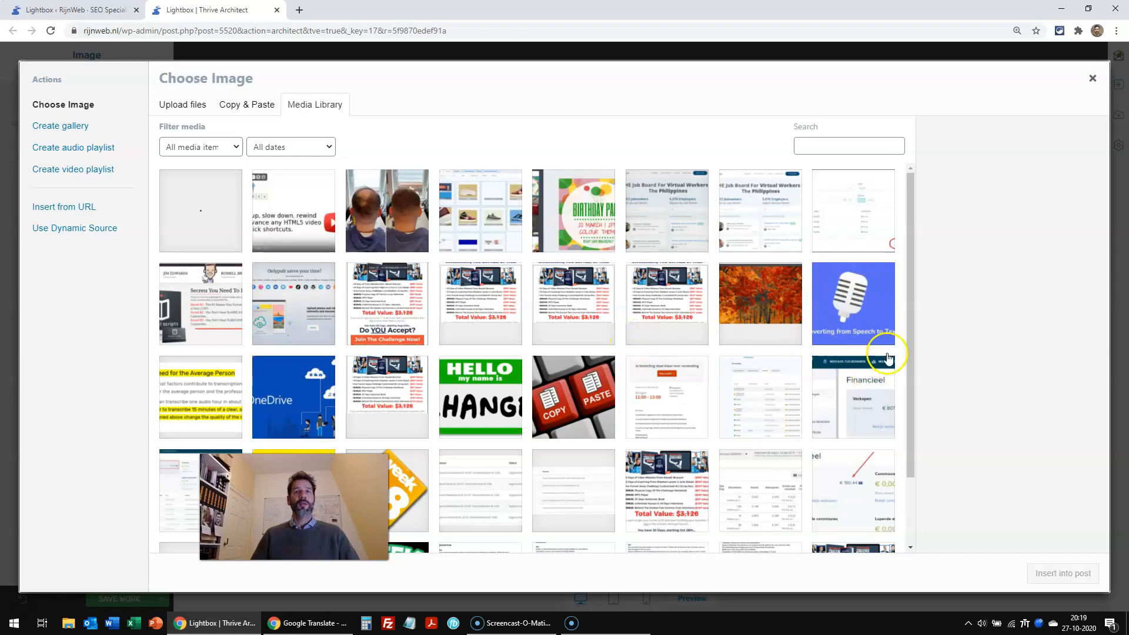
{"action": "left_click", "coordinate": [568, 419]}
{"action": "left_click", "coordinate": [1063, 574]}
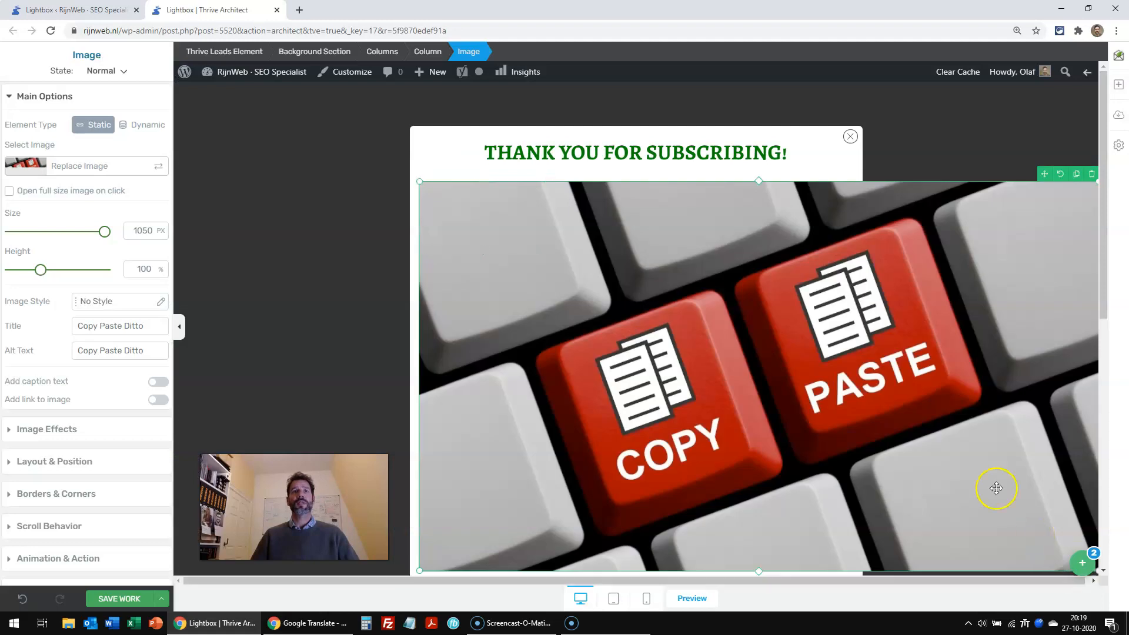
{"action": "left_click_drag", "start_coordinate": [418, 183], "coordinate": [725, 334]}
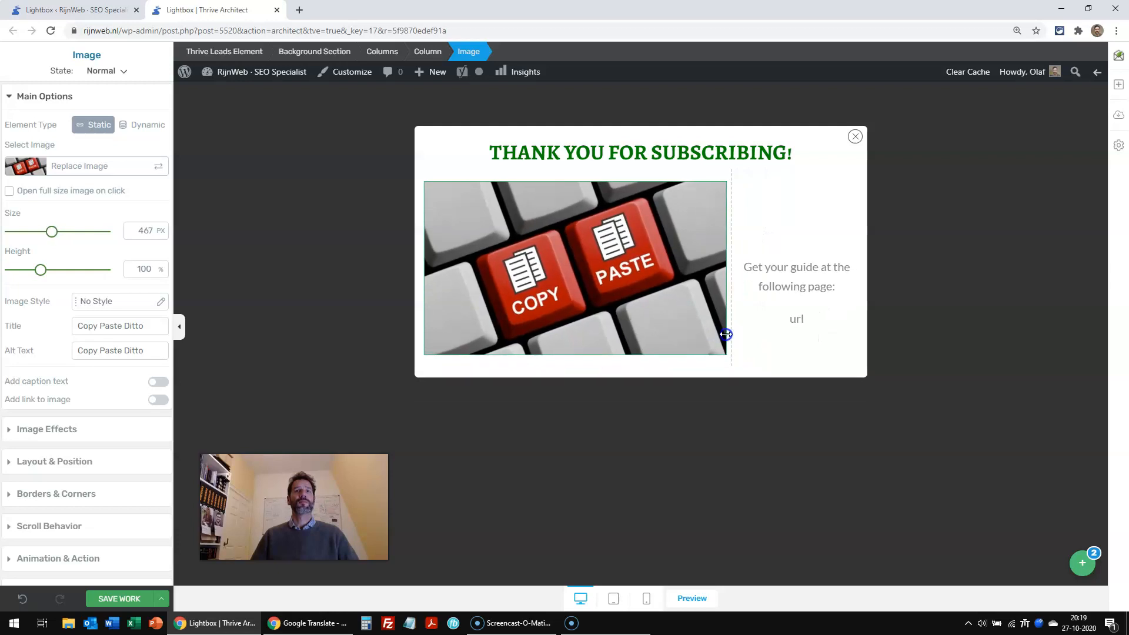
{"action": "left_click", "coordinate": [970, 341]}
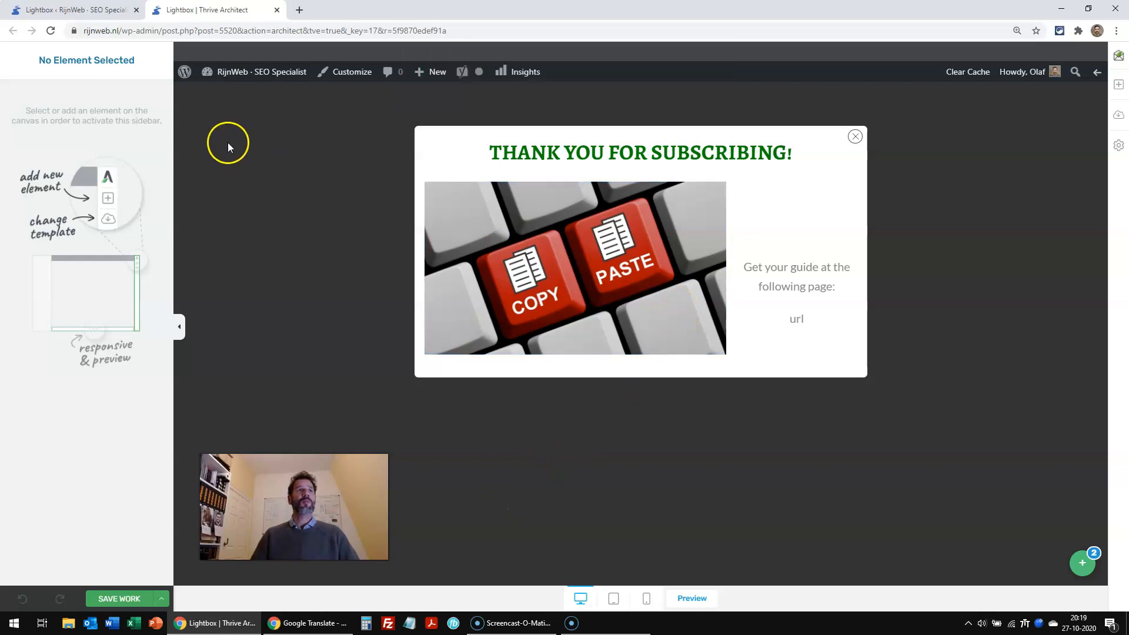
Step: Reopen the Lightbox Popup design from the SEO TIPS forms list and save the thank-you state
{"action": "left_click", "coordinate": [276, 9]}
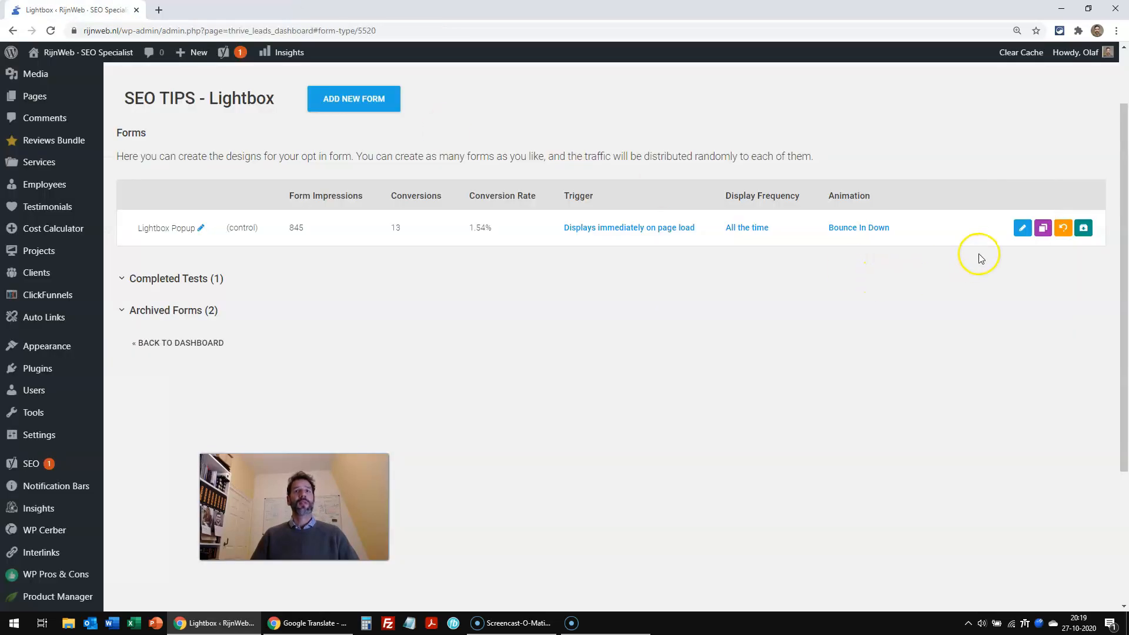
{"action": "left_click", "coordinate": [1023, 229]}
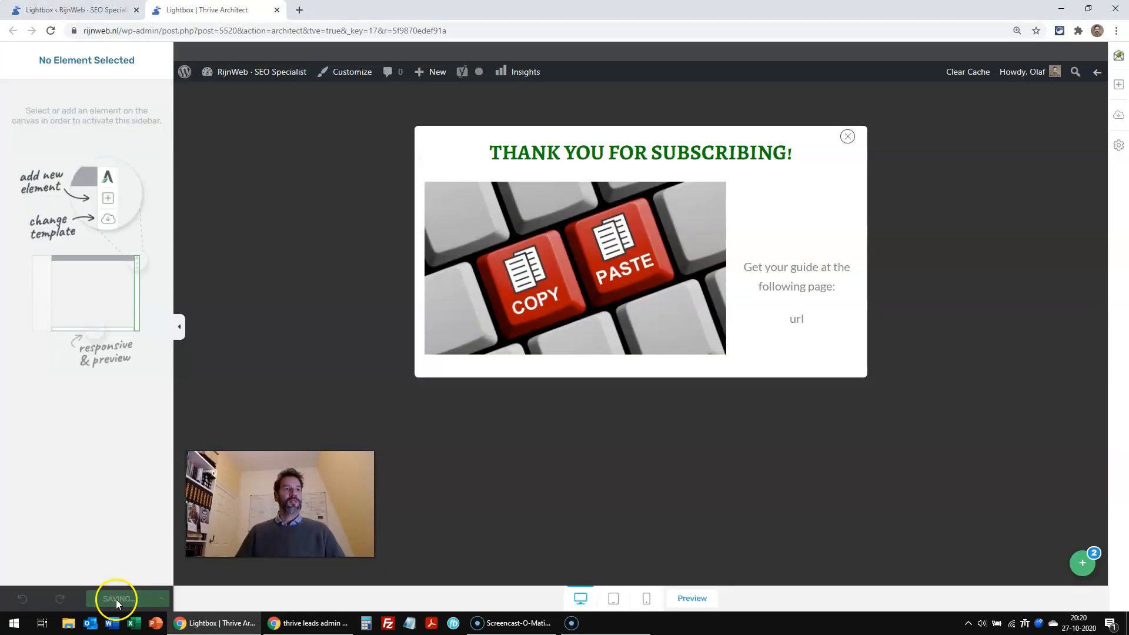
{"action": "left_click", "coordinate": [116, 599]}
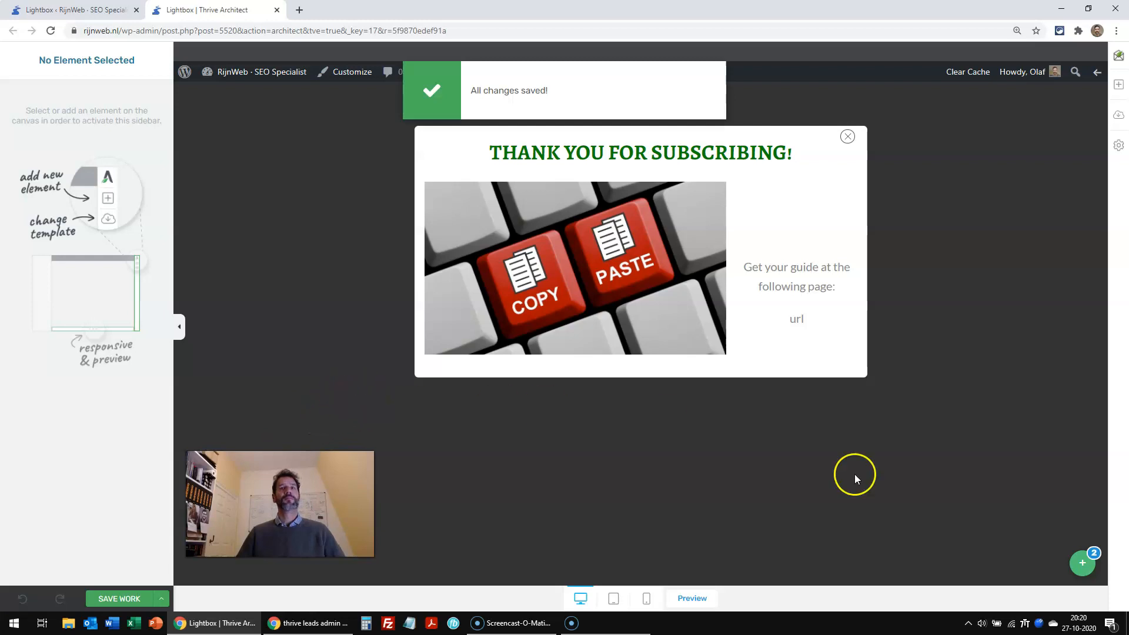
Step: In the default state, make the opt-in form switch to State 2 after successful submission and save the work
{"action": "left_click", "coordinate": [1081, 563]}
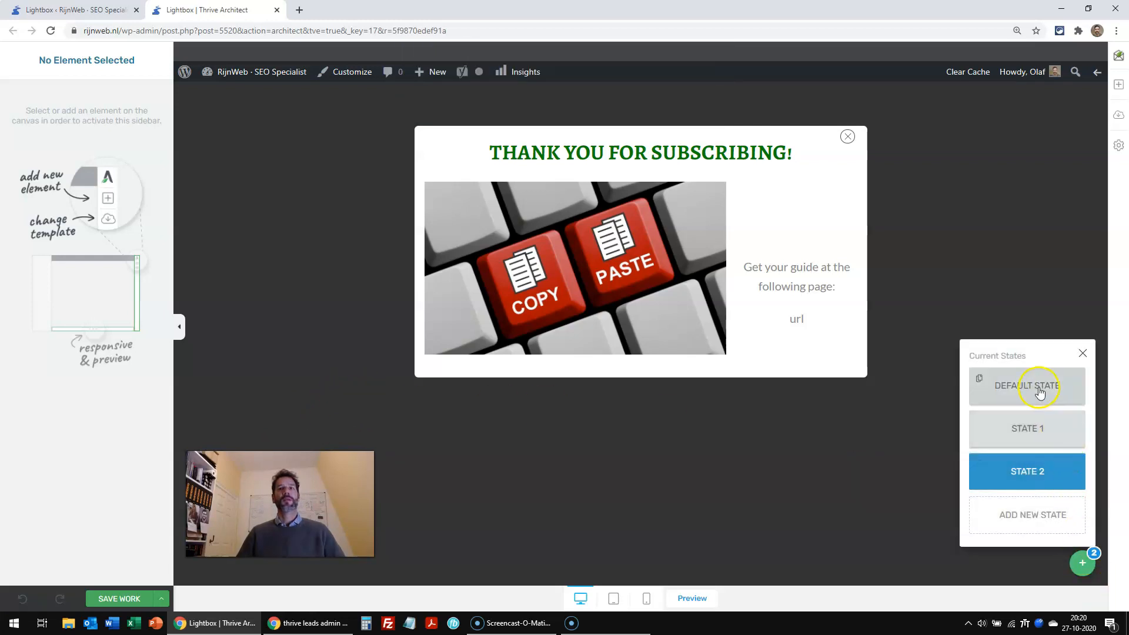
{"action": "left_click", "coordinate": [1039, 391]}
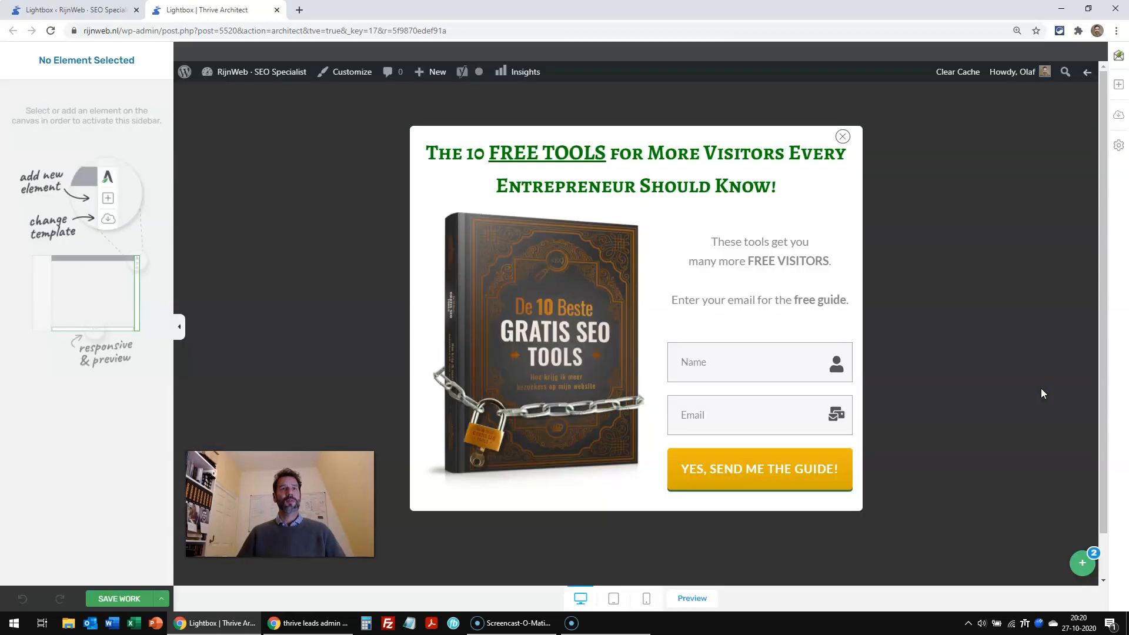
{"action": "left_click", "coordinate": [747, 364]}
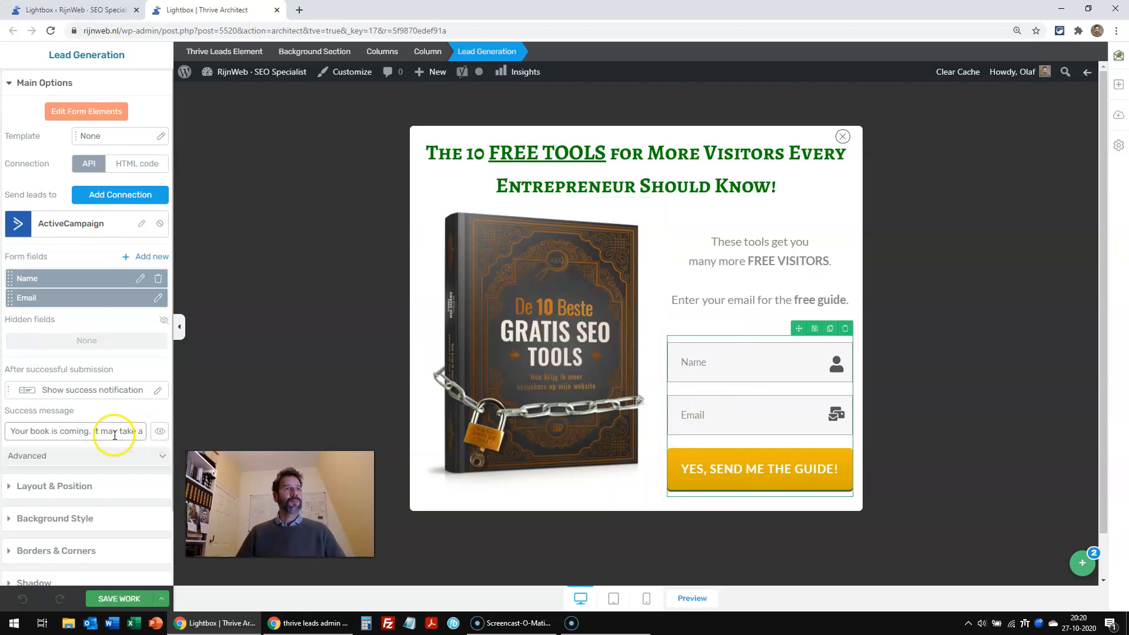
{"action": "scroll", "coordinate": [93, 427], "scroll_direction": "down", "scroll_amount": 1}
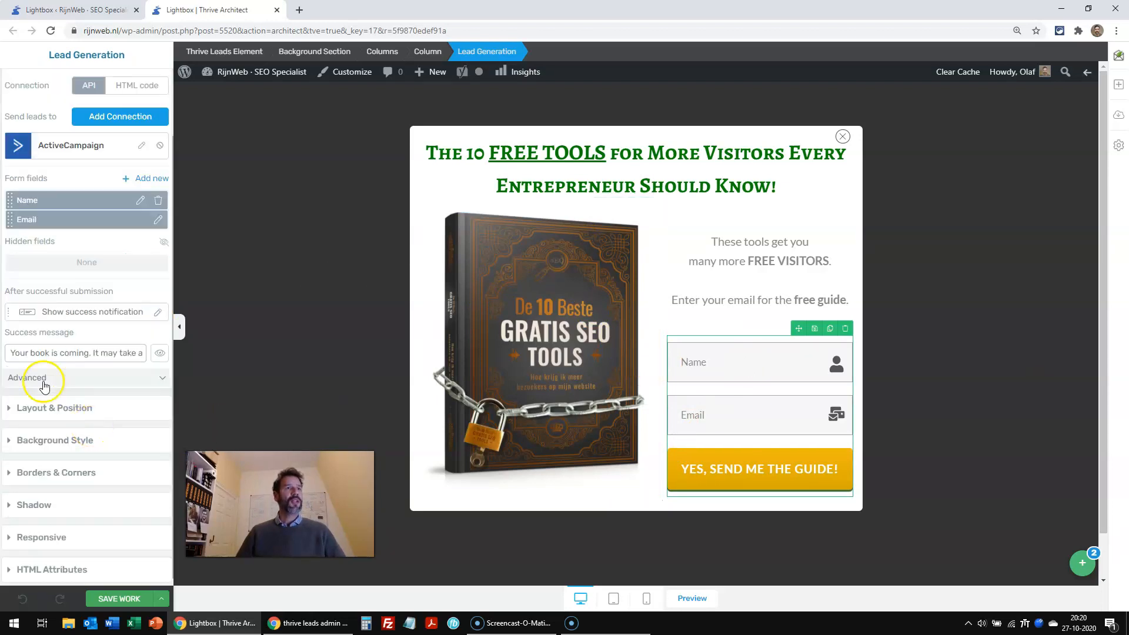
{"action": "left_click", "coordinate": [81, 313]}
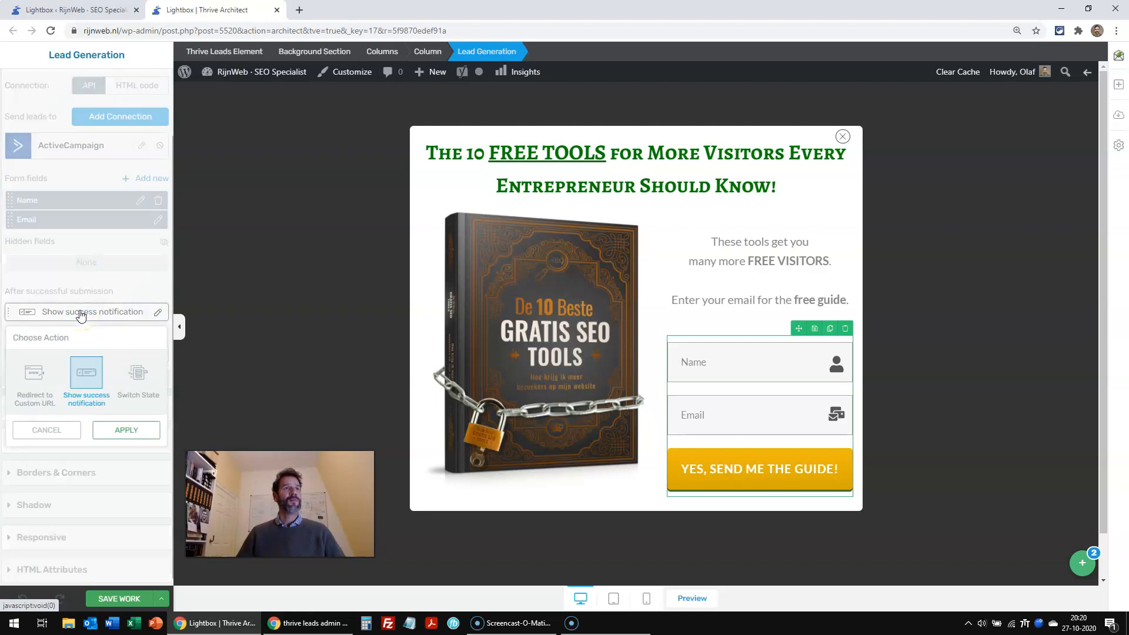
{"action": "left_click", "coordinate": [136, 384]}
{"action": "left_click", "coordinate": [141, 431]}
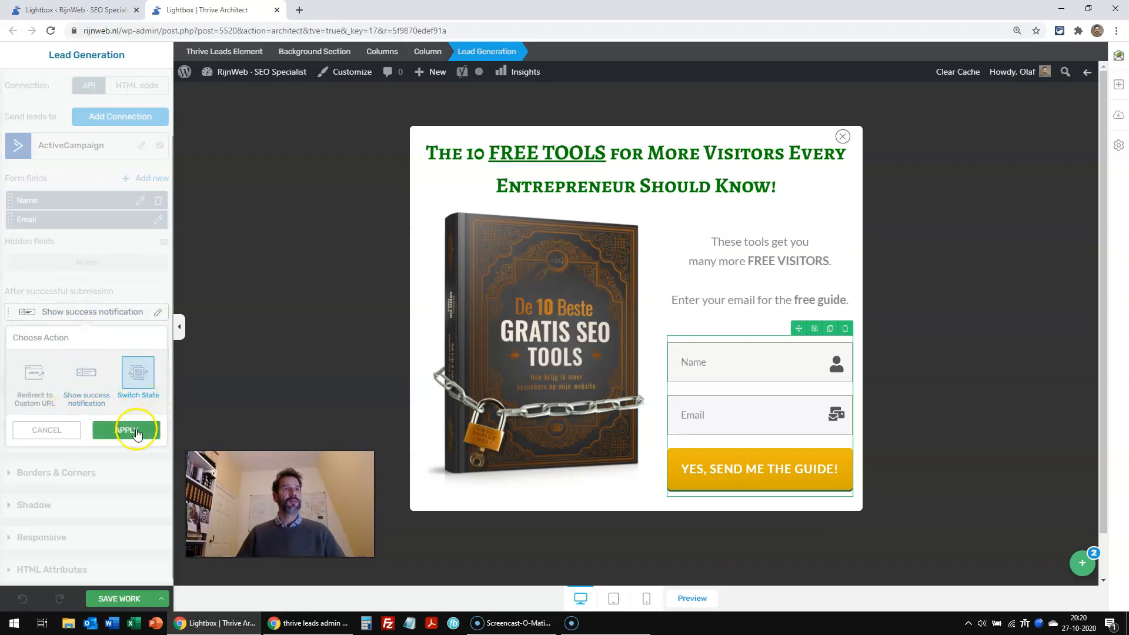
{"action": "left_click", "coordinate": [139, 348]}
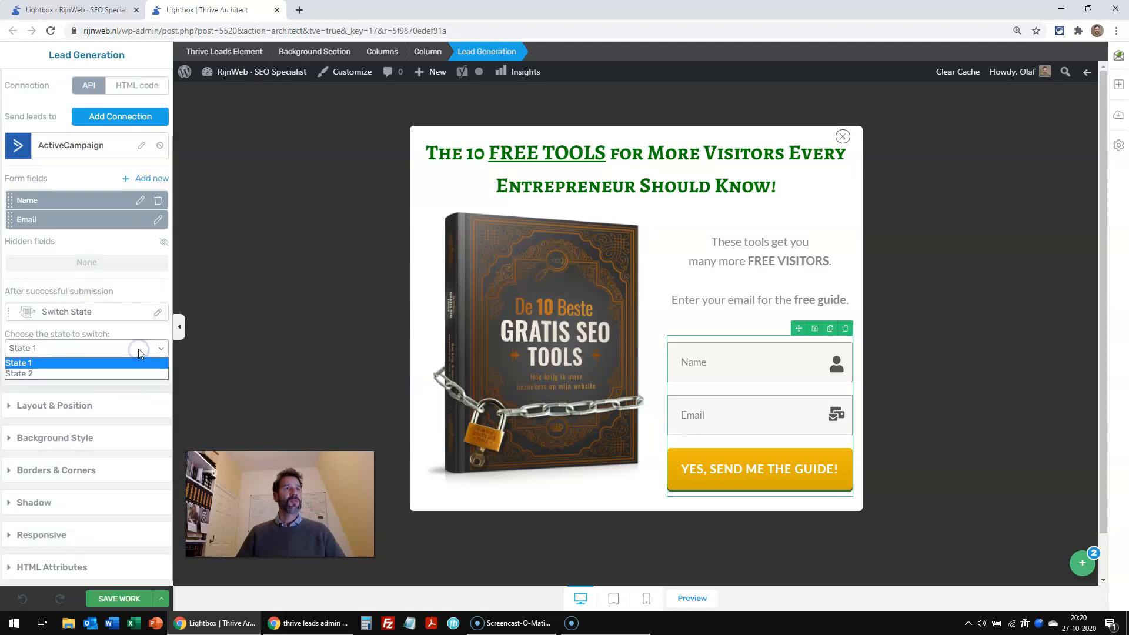
{"action": "left_click", "coordinate": [110, 373]}
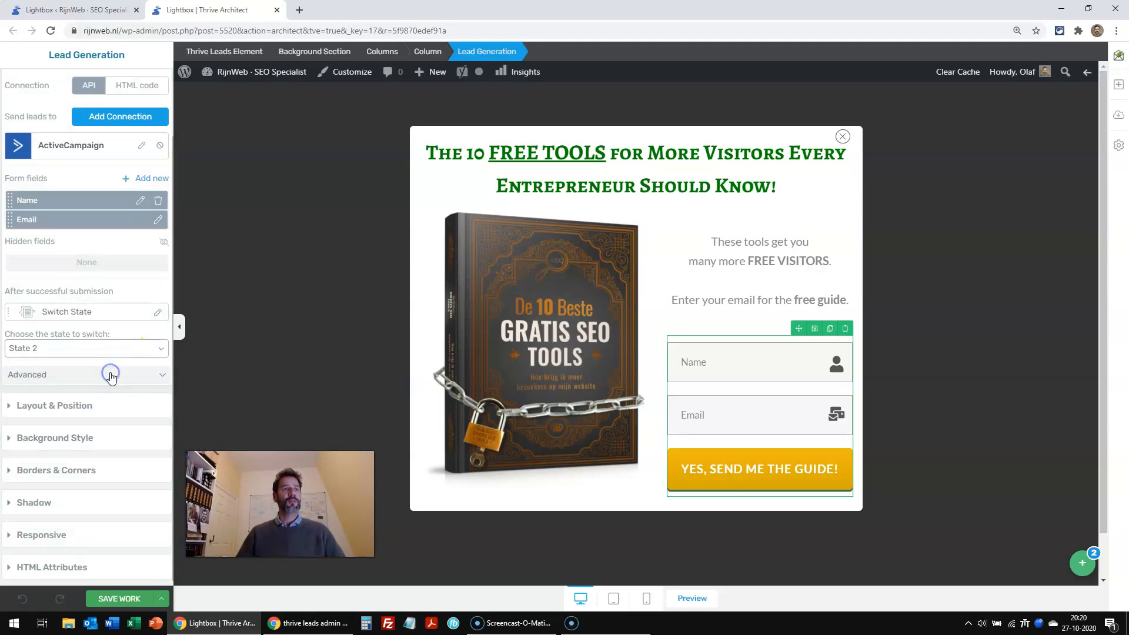
{"action": "left_click", "coordinate": [119, 597]}
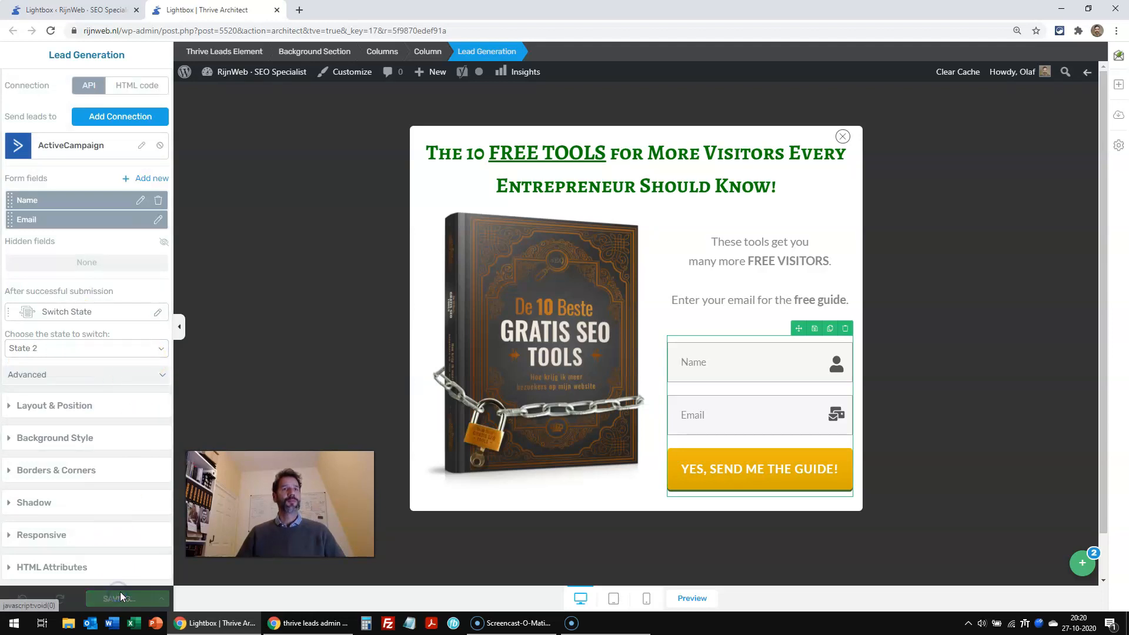
Step: View the thank-you design in State 2 and return to the default state with the book image
{"action": "left_click", "coordinate": [1081, 563]}
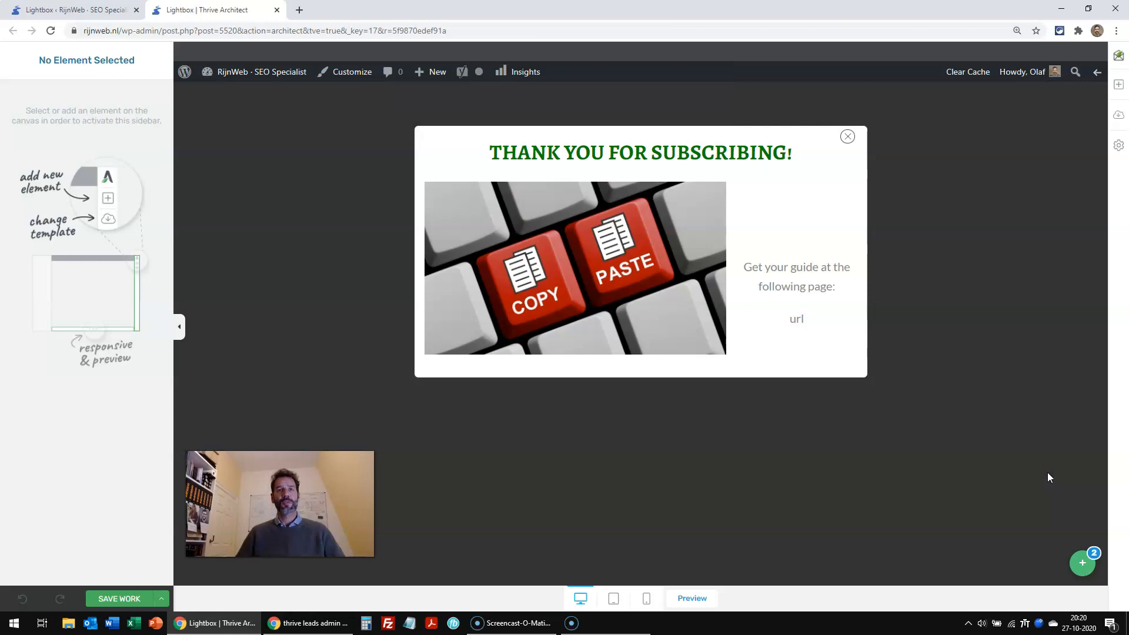
{"action": "left_click", "coordinate": [1081, 563]}
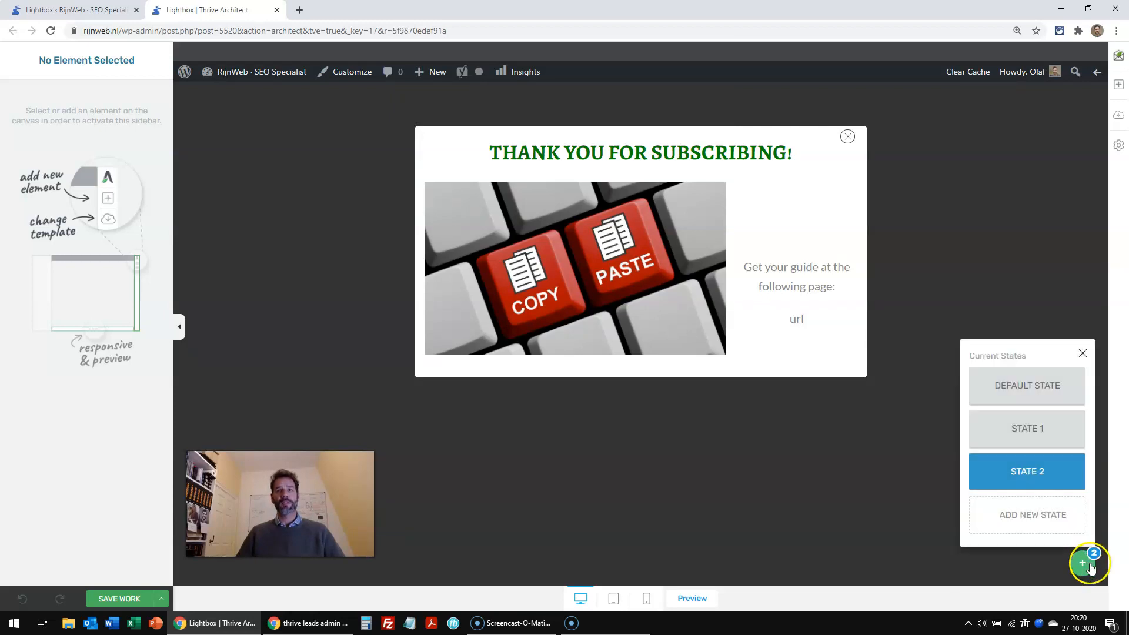
{"action": "left_click", "coordinate": [1024, 379]}
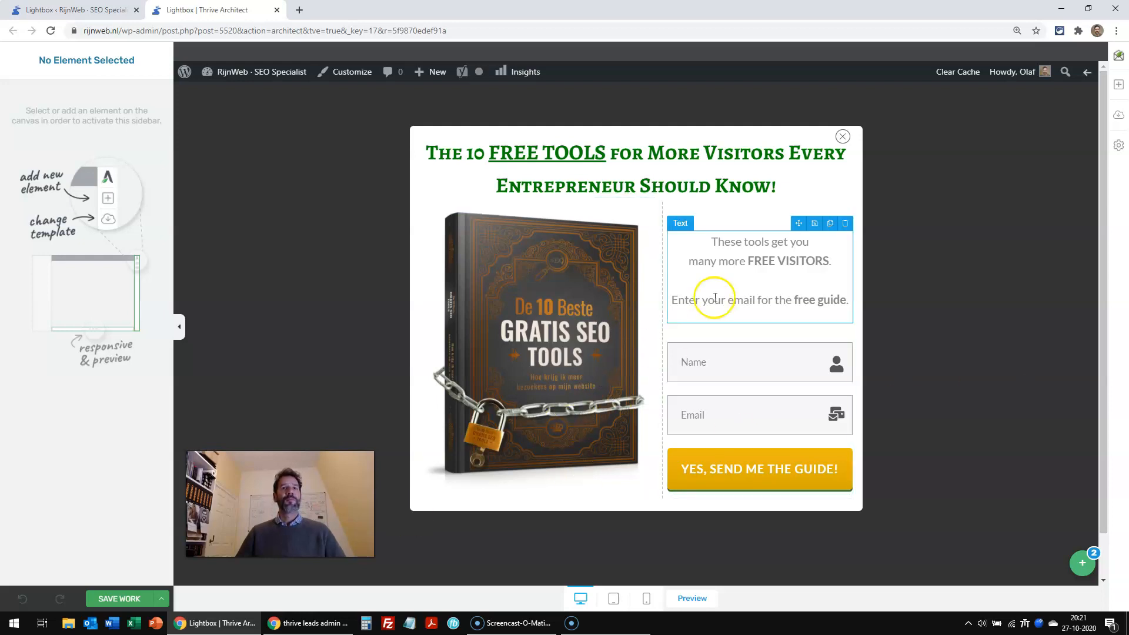
{"action": "left_click", "coordinate": [584, 306]}
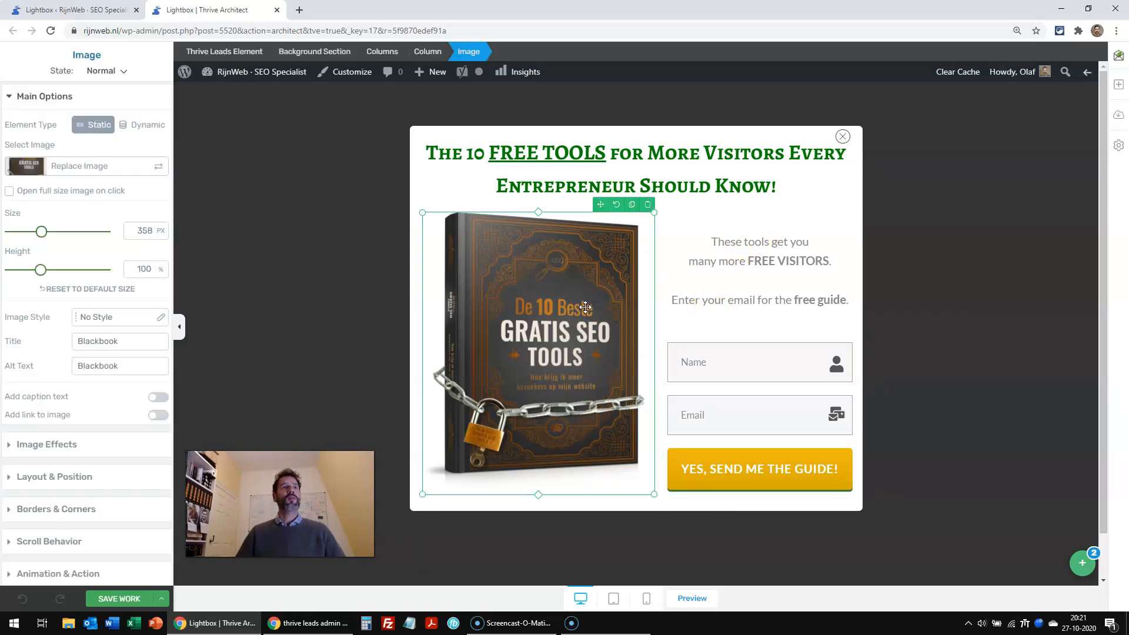
Step: Preview the lightbox and test the opt-in form by submitting a name and e-mail address
{"action": "left_click", "coordinate": [690, 597]}
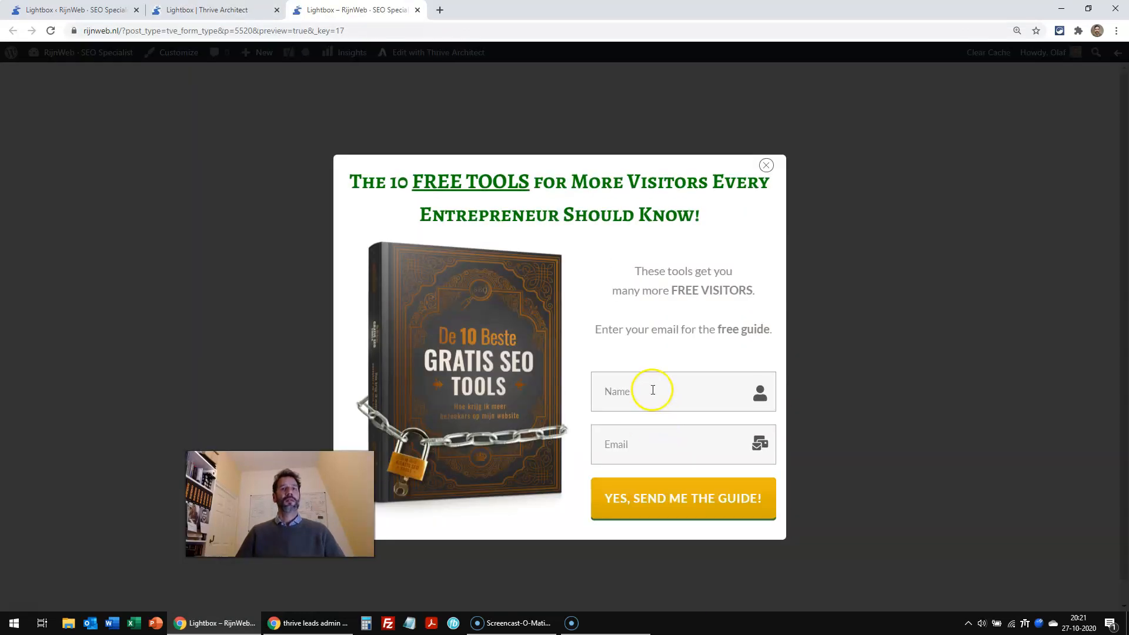
{"action": "left_click", "coordinate": [653, 389]}
{"action": "left_click", "coordinate": [636, 431]}
{"action": "left_click", "coordinate": [637, 447]}
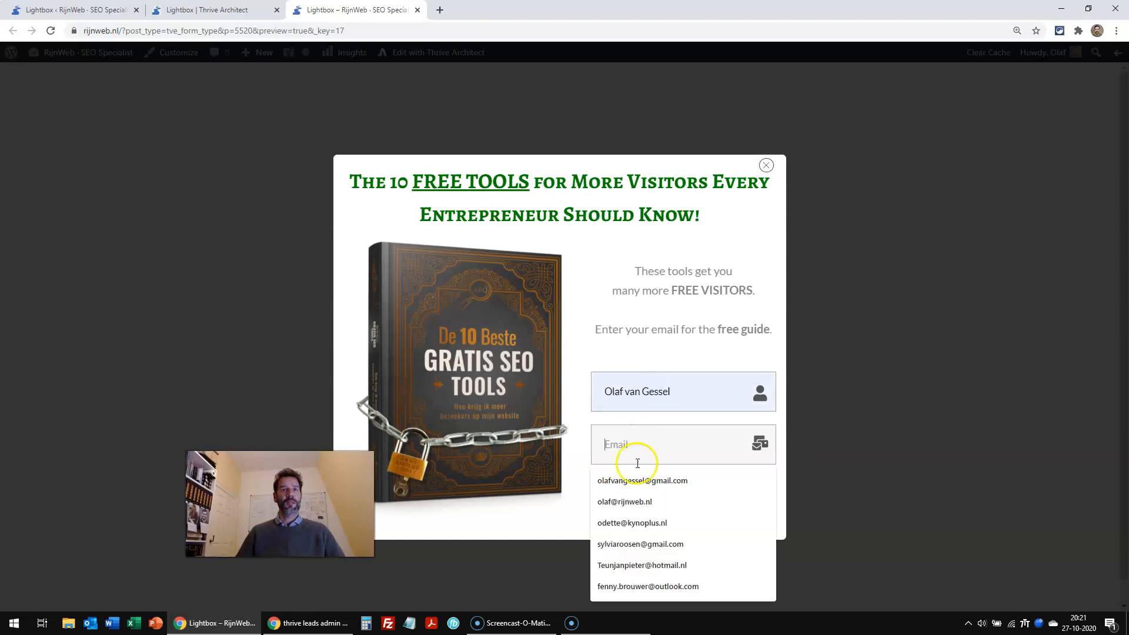
{"action": "left_click", "coordinate": [656, 501]}
{"action": "left_click", "coordinate": [674, 504]}
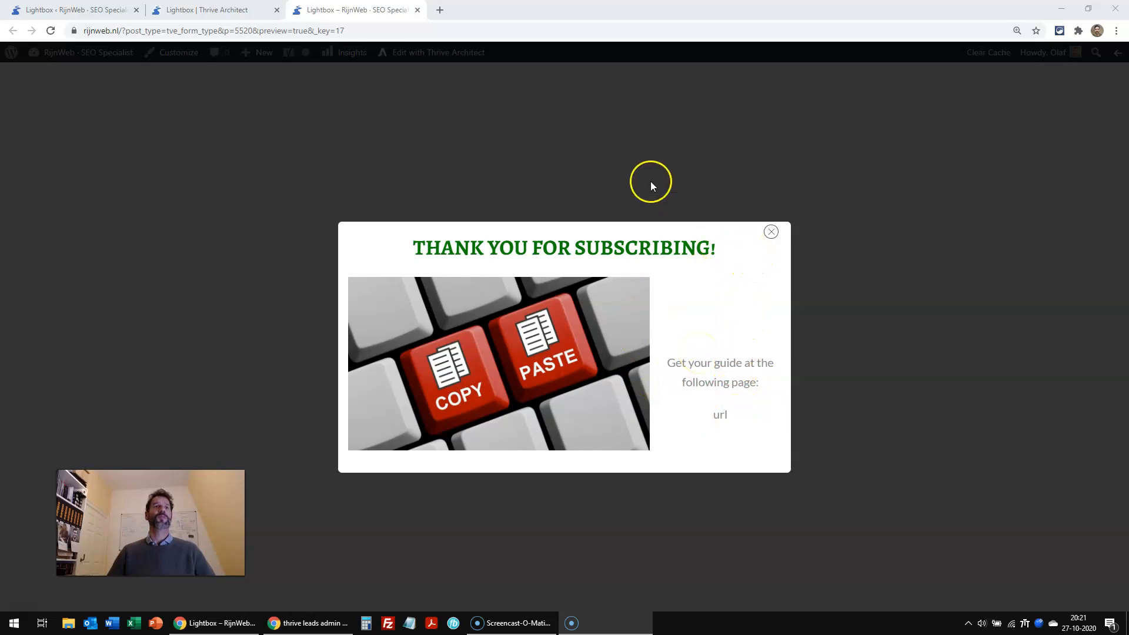
{"action": "left_click", "coordinate": [418, 10]}
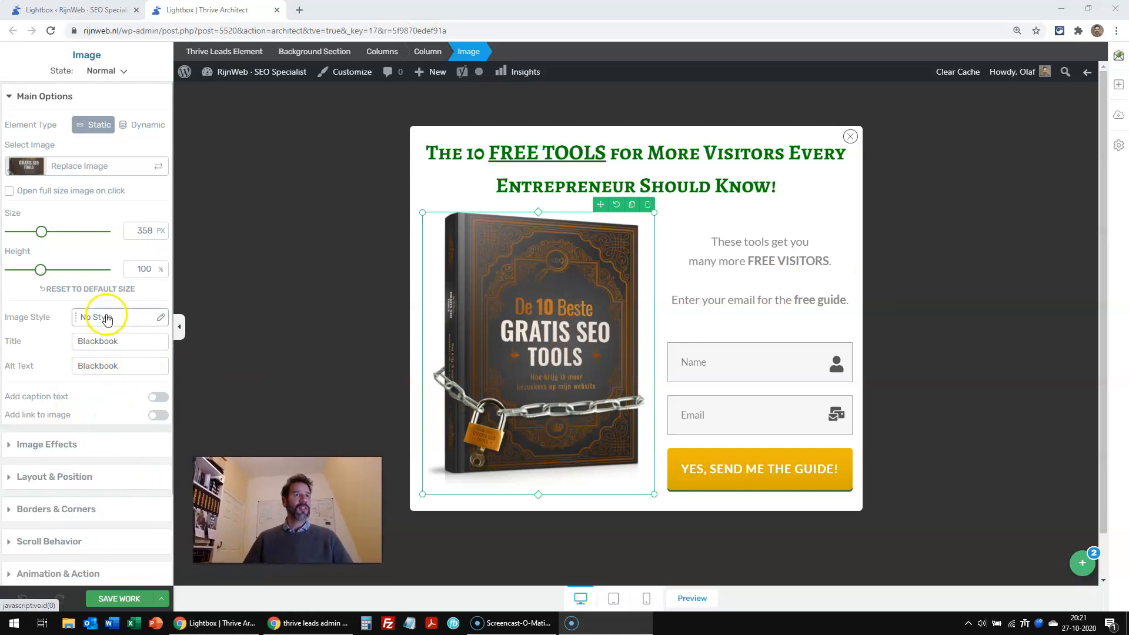
Step: Review the opt-in form's available actions after successful submission and close the lightbox editor
{"action": "left_click", "coordinate": [780, 474]}
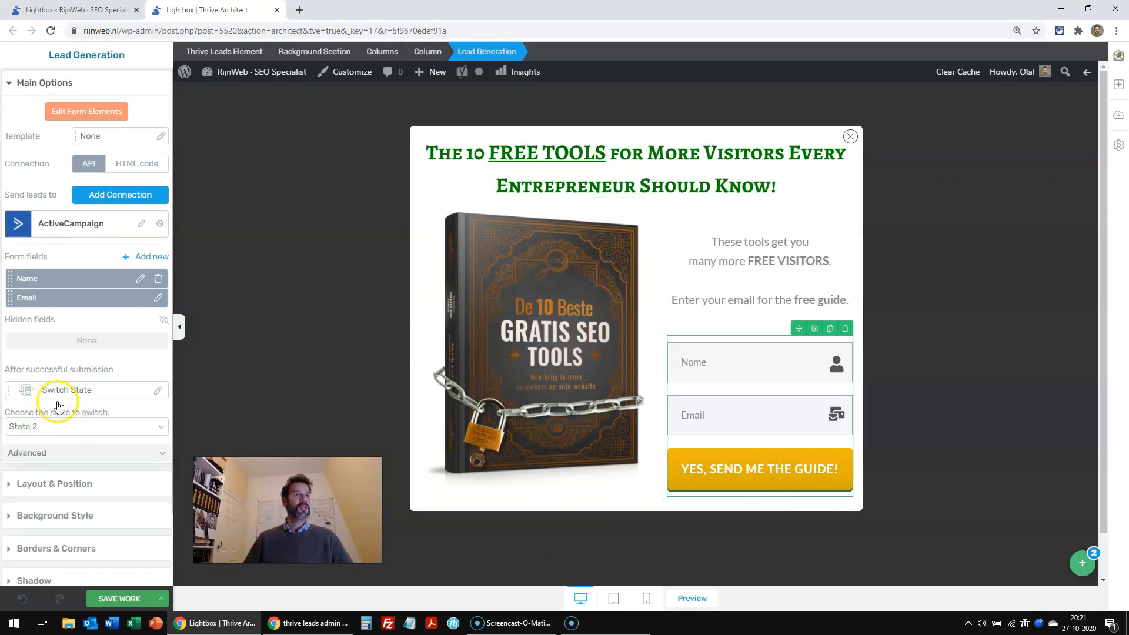
{"action": "left_click", "coordinate": [82, 391]}
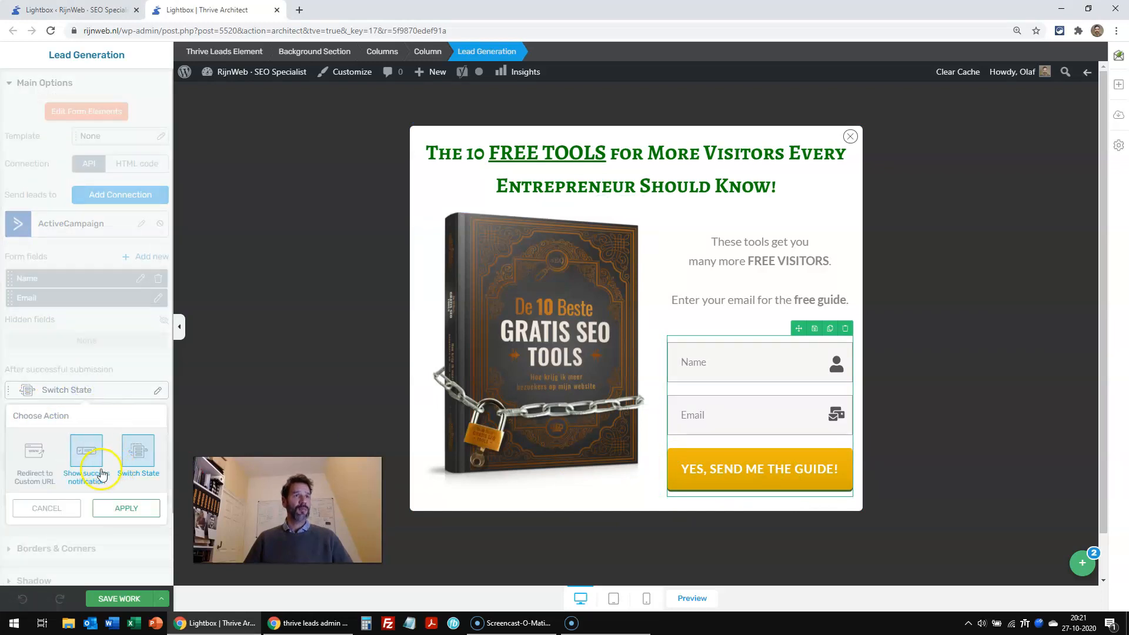
{"action": "left_click", "coordinate": [36, 473]}
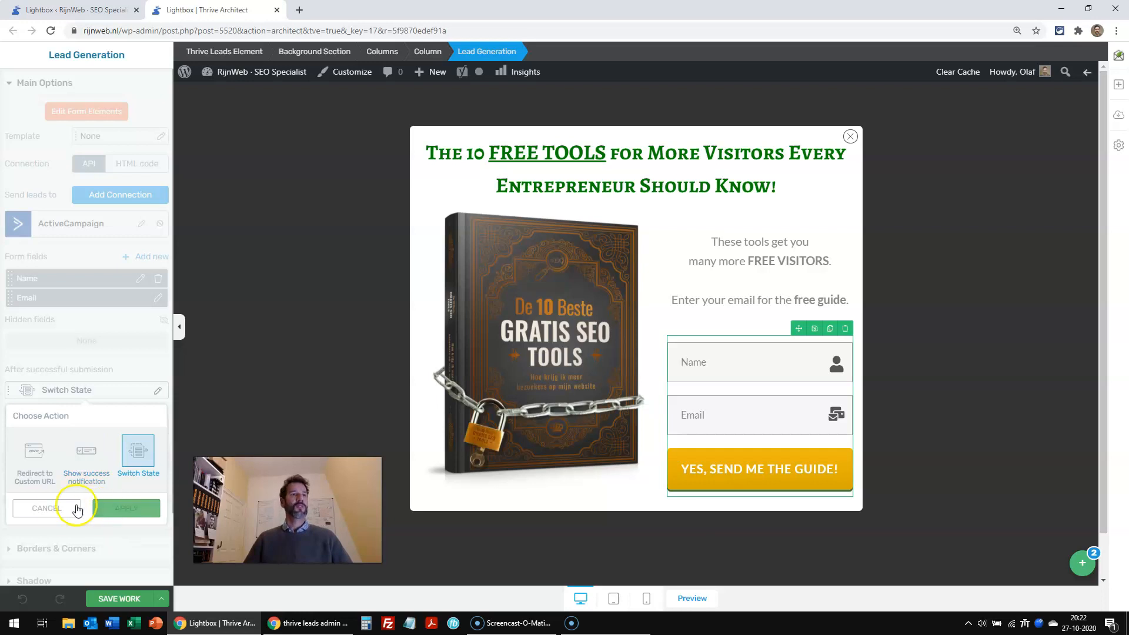
{"action": "left_click", "coordinate": [121, 508]}
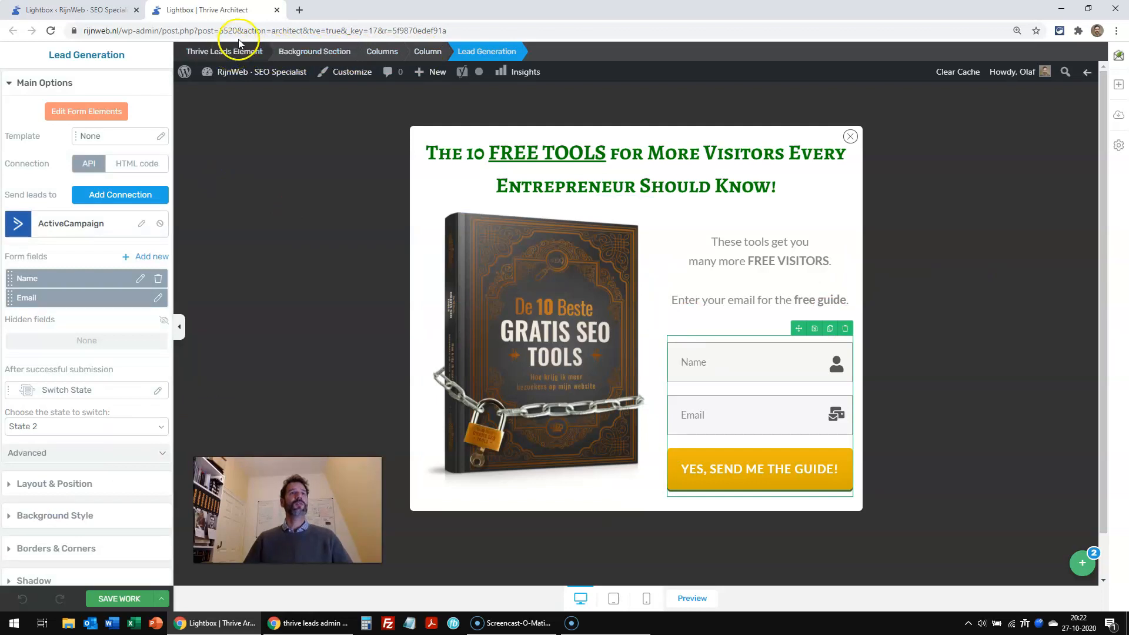
{"action": "left_click", "coordinate": [277, 10]}
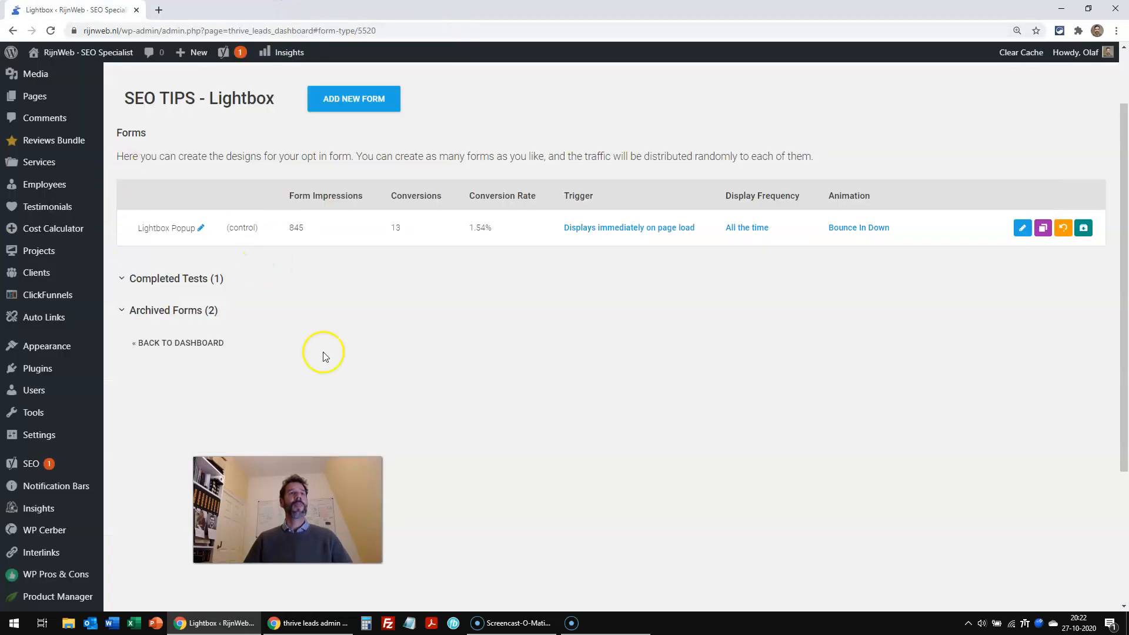
Step: Return to the Thrive Leads dashboard and add a Scroll Mat opt-in form type to the SEO TIPS lead group
{"action": "scroll", "coordinate": [353, 347], "scroll_direction": "up", "scroll_amount": 2}
{"action": "left_click", "coordinate": [248, 132]}
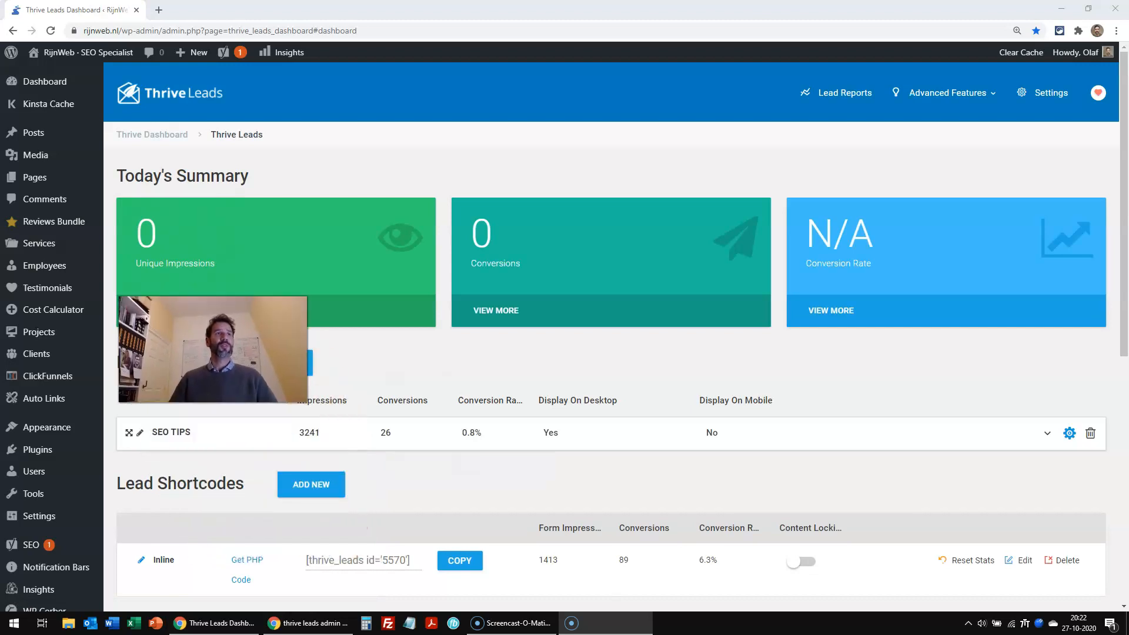
{"action": "scroll", "coordinate": [397, 294], "scroll_direction": "down", "scroll_amount": 1}
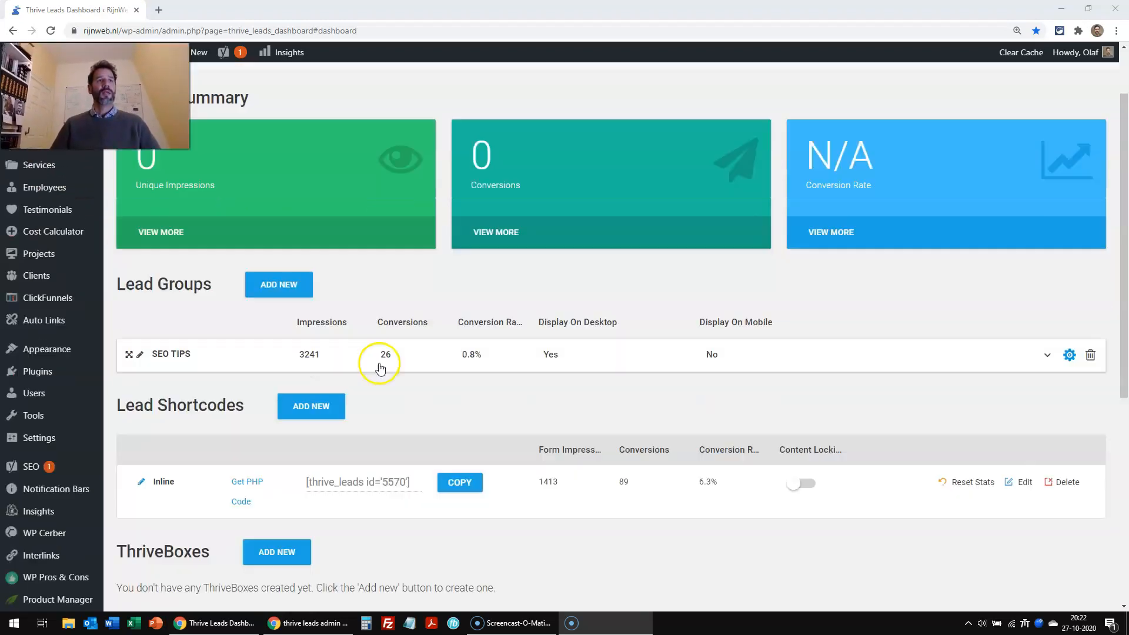
{"action": "left_click", "coordinate": [127, 354]}
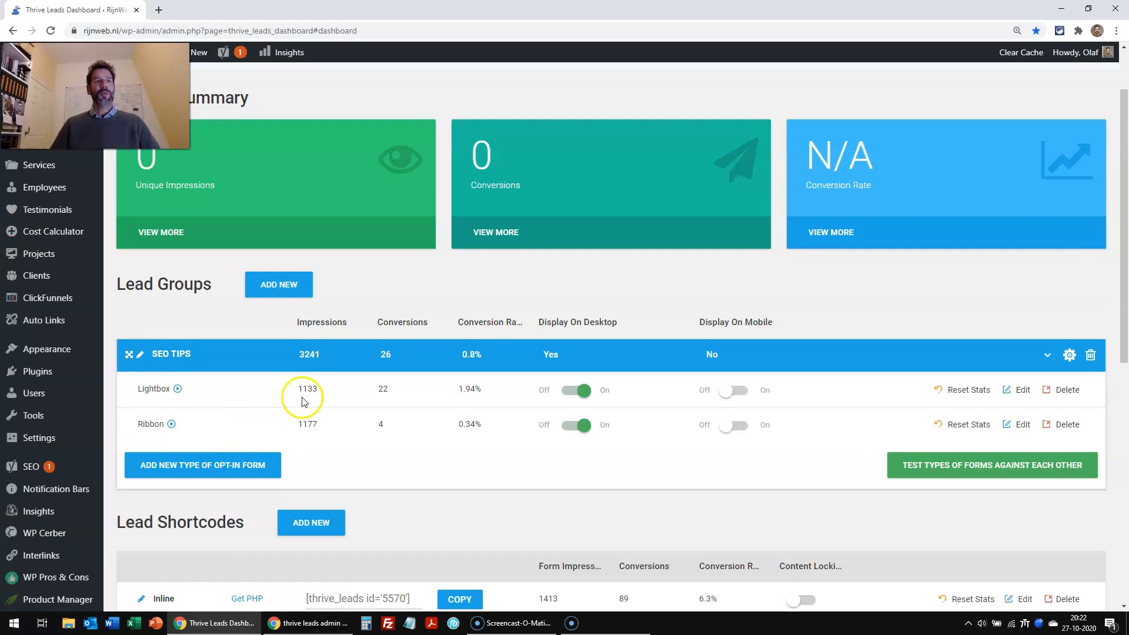
{"action": "scroll", "coordinate": [312, 400], "scroll_direction": "down", "scroll_amount": 1}
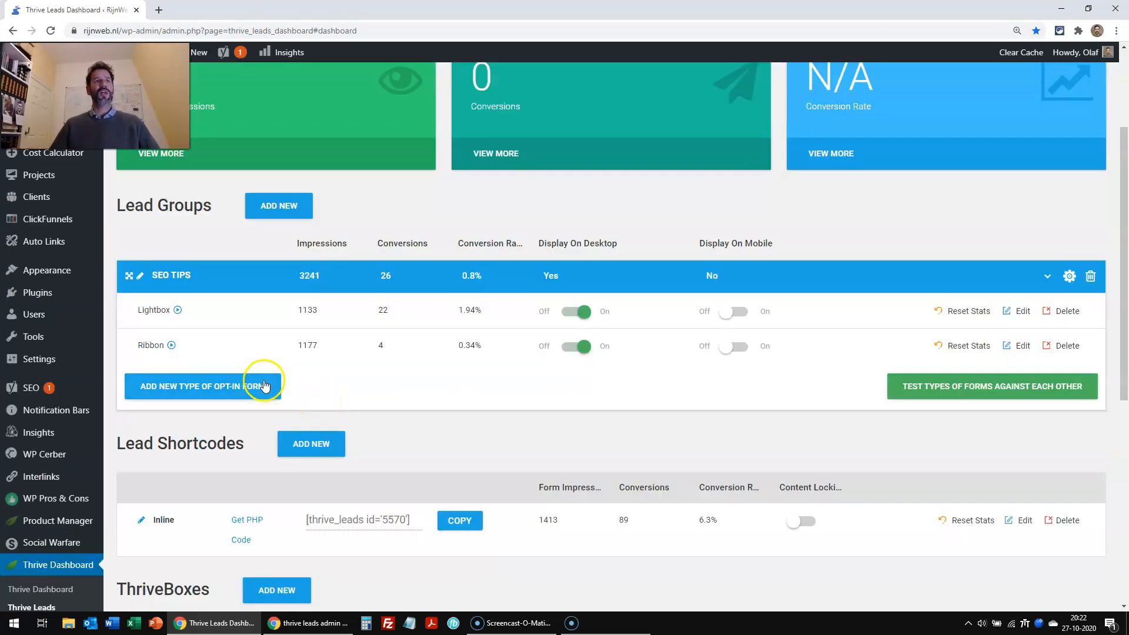
{"action": "left_click", "coordinate": [207, 390]}
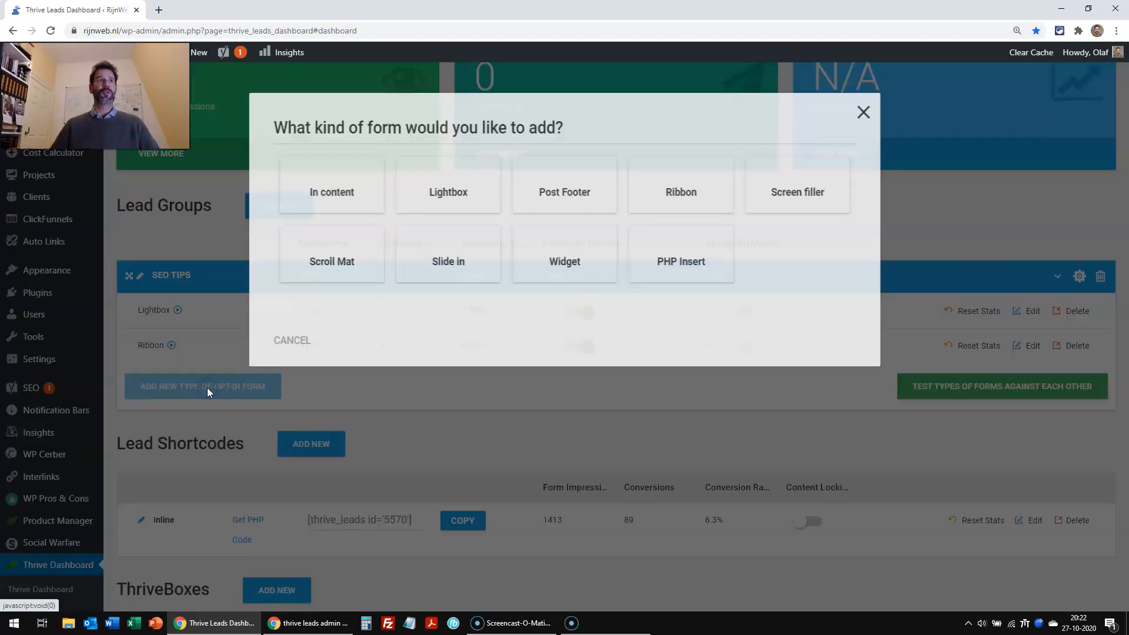
{"action": "left_click", "coordinate": [319, 336]}
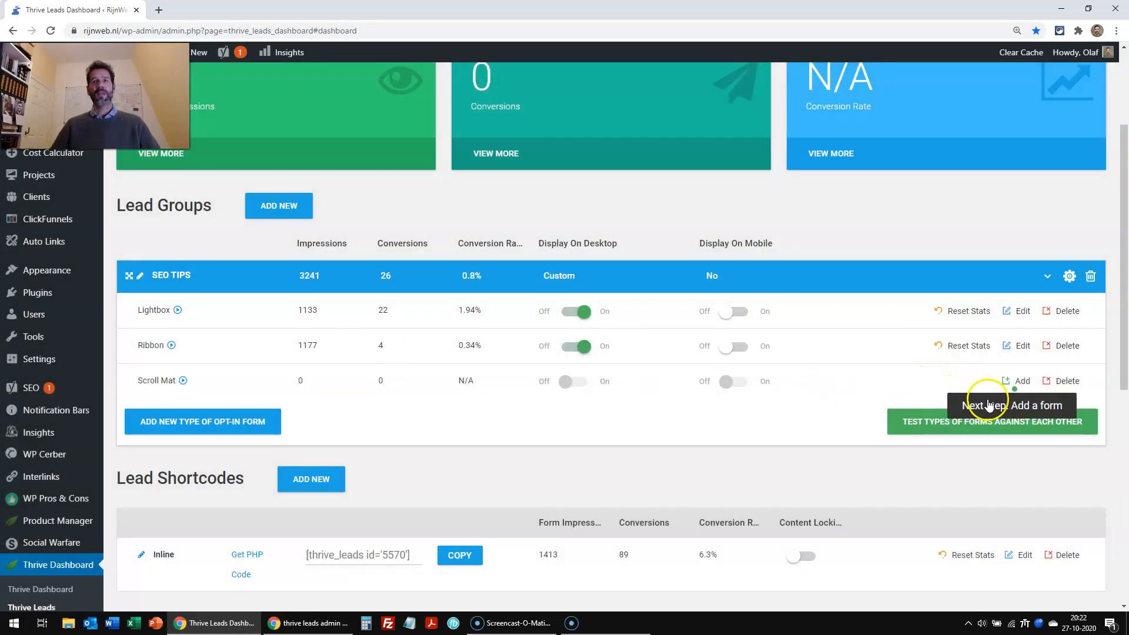
Step: Create a form named "Scroll Mat SEO Tips" under the new Scroll Mat type and check its display frequency settings
{"action": "left_click", "coordinate": [1020, 384]}
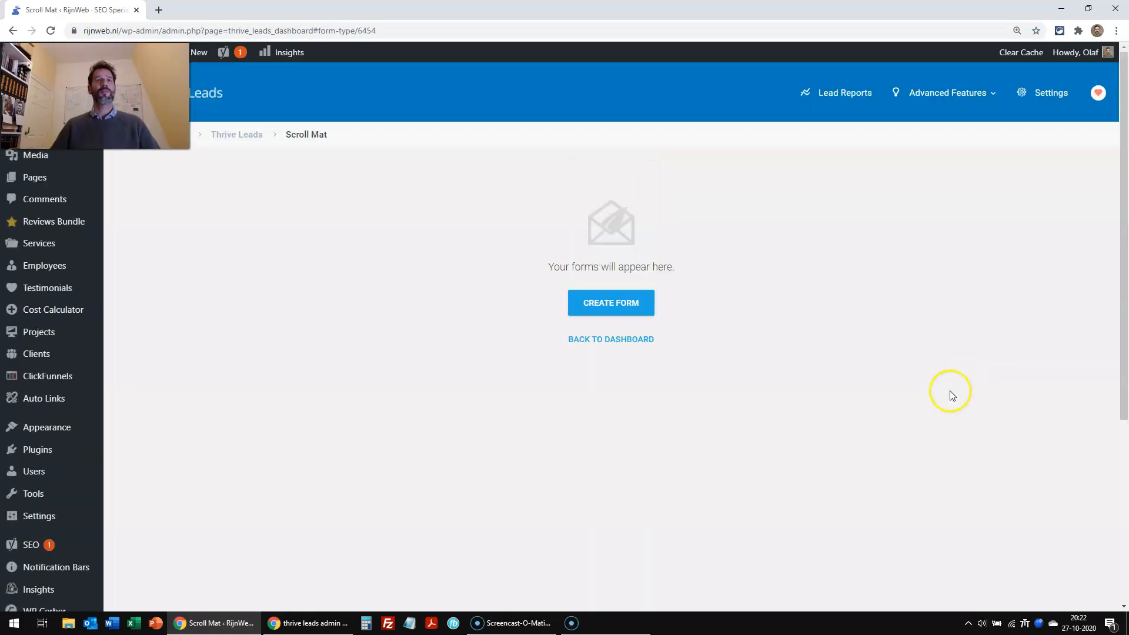
{"action": "left_click", "coordinate": [617, 304]}
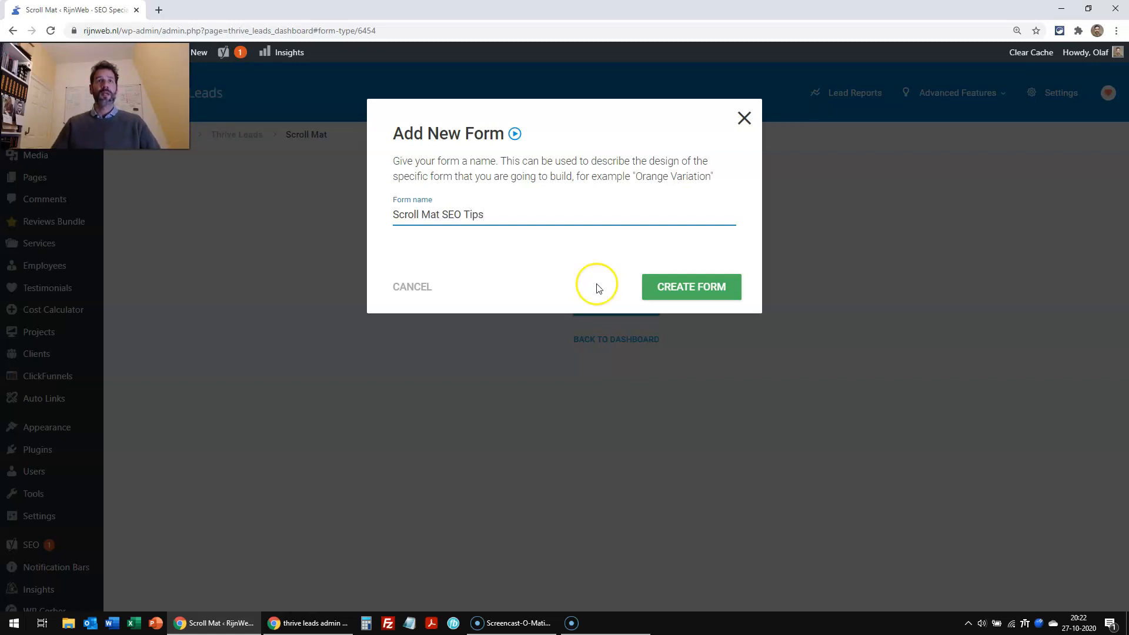
{"action": "left_click", "coordinate": [669, 287]}
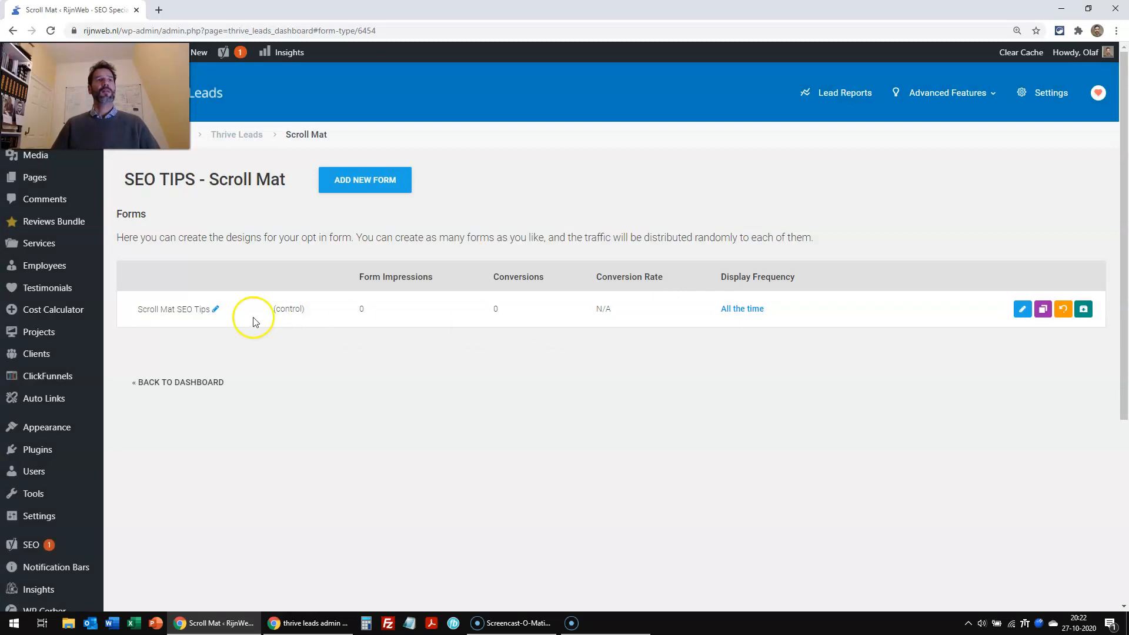
{"action": "left_click", "coordinate": [750, 311]}
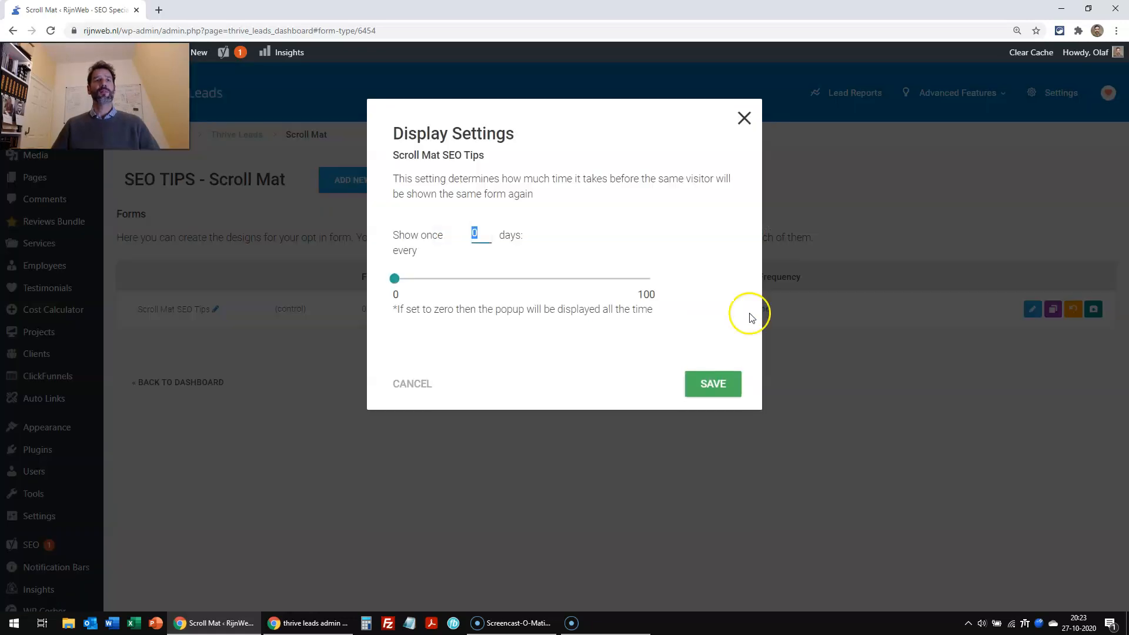
{"action": "left_click", "coordinate": [750, 115]}
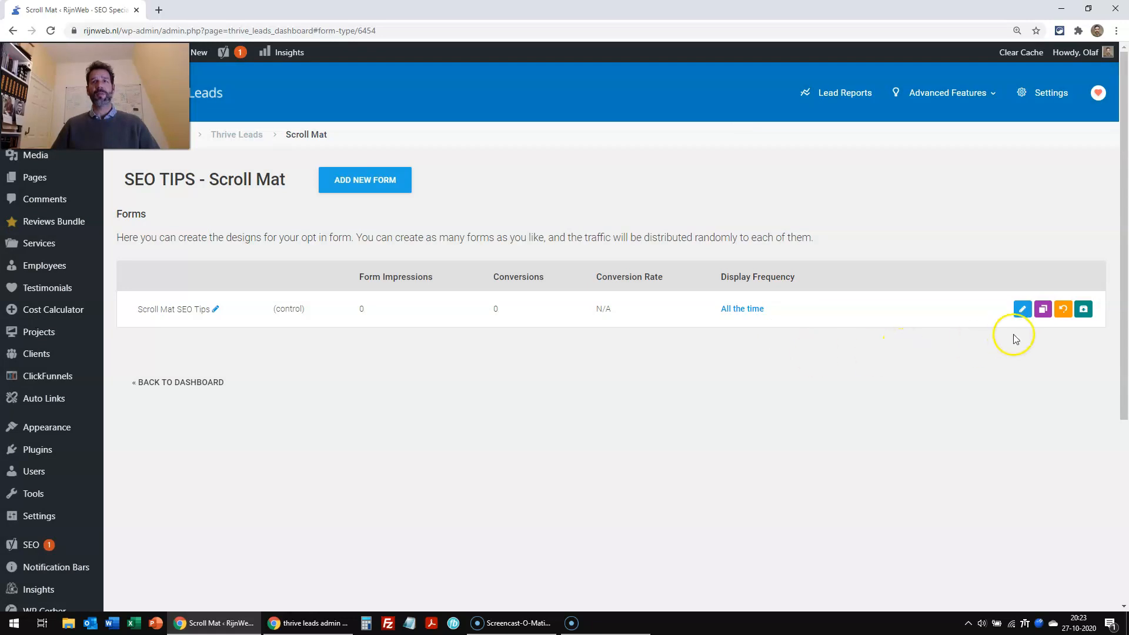
Step: Open the Scroll Mat SEO Tips form for design and apply the Vertical Split V1 2-step Scroll Mat template
{"action": "left_click", "coordinate": [1020, 309]}
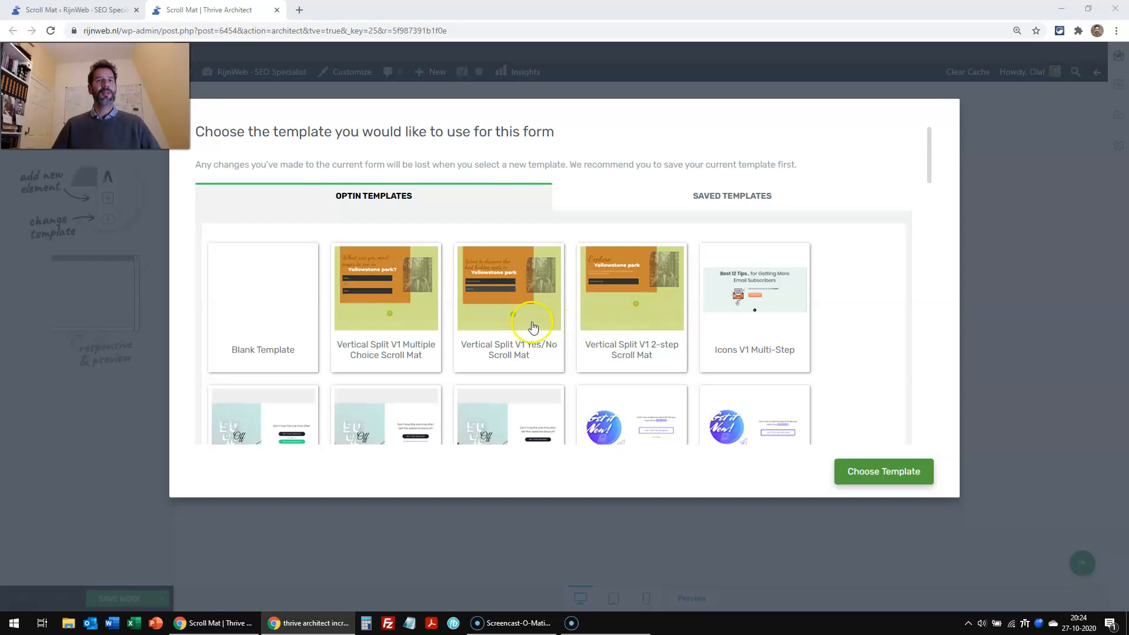
{"action": "left_click", "coordinate": [641, 319]}
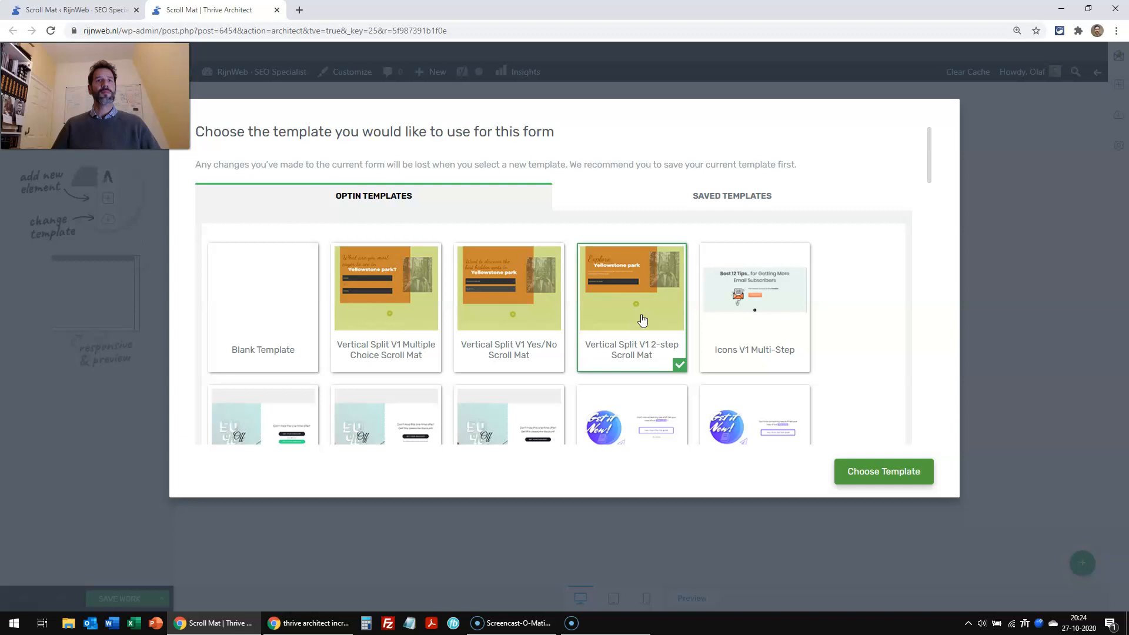
{"action": "left_click", "coordinate": [883, 470]}
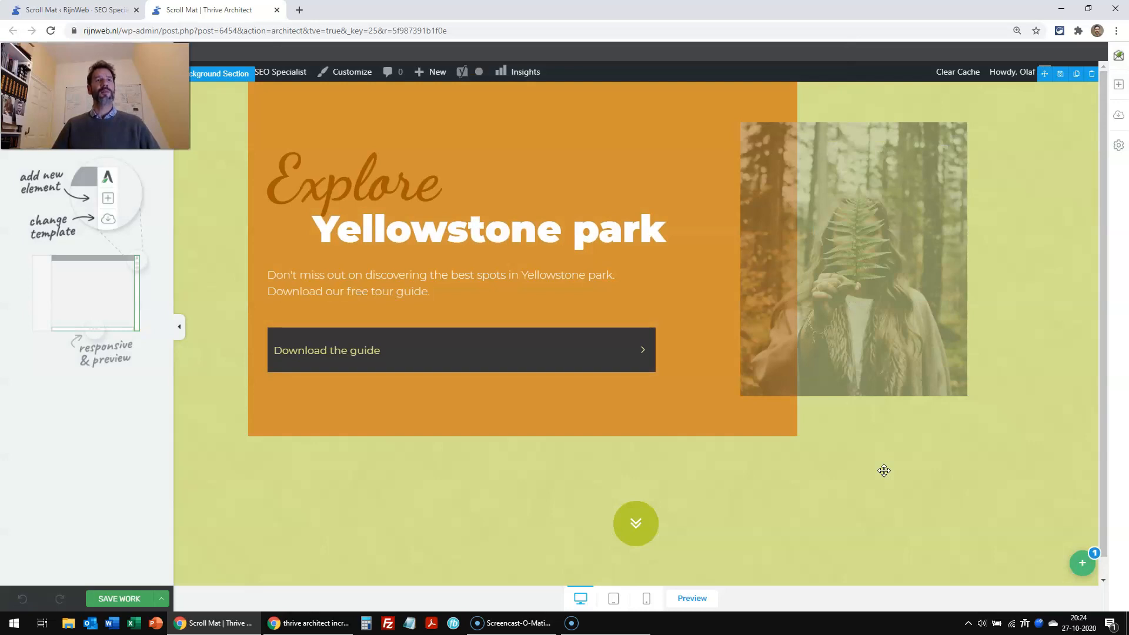
Step: Replace the template's forest photo with BlackBook.png, searching the media library for "black"
{"action": "left_click", "coordinate": [866, 320]}
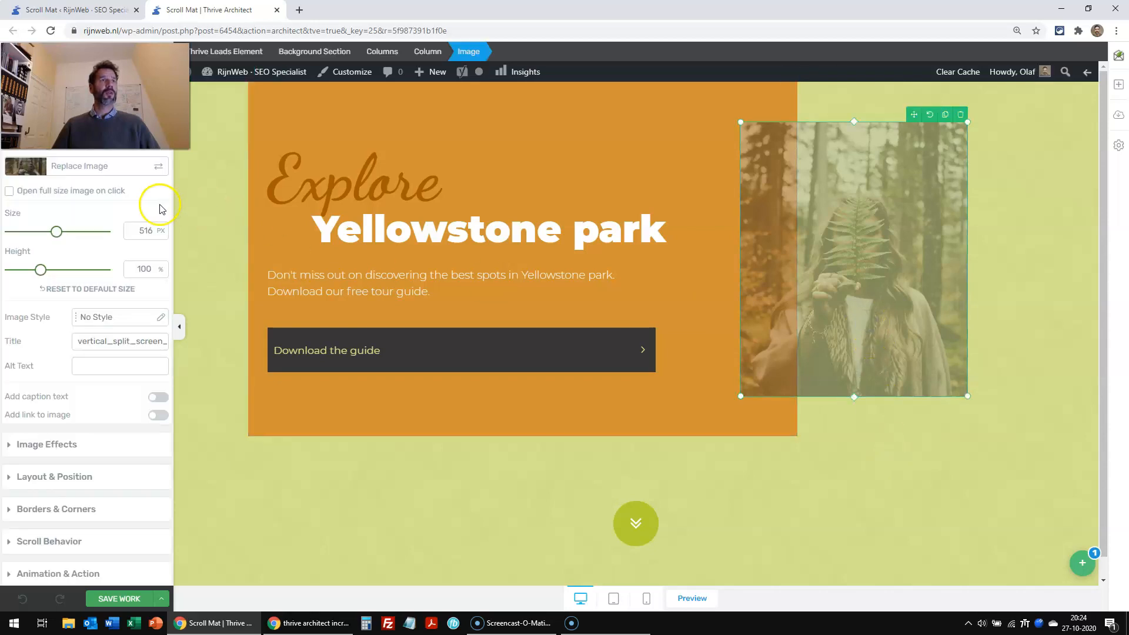
{"action": "left_click", "coordinate": [90, 167]}
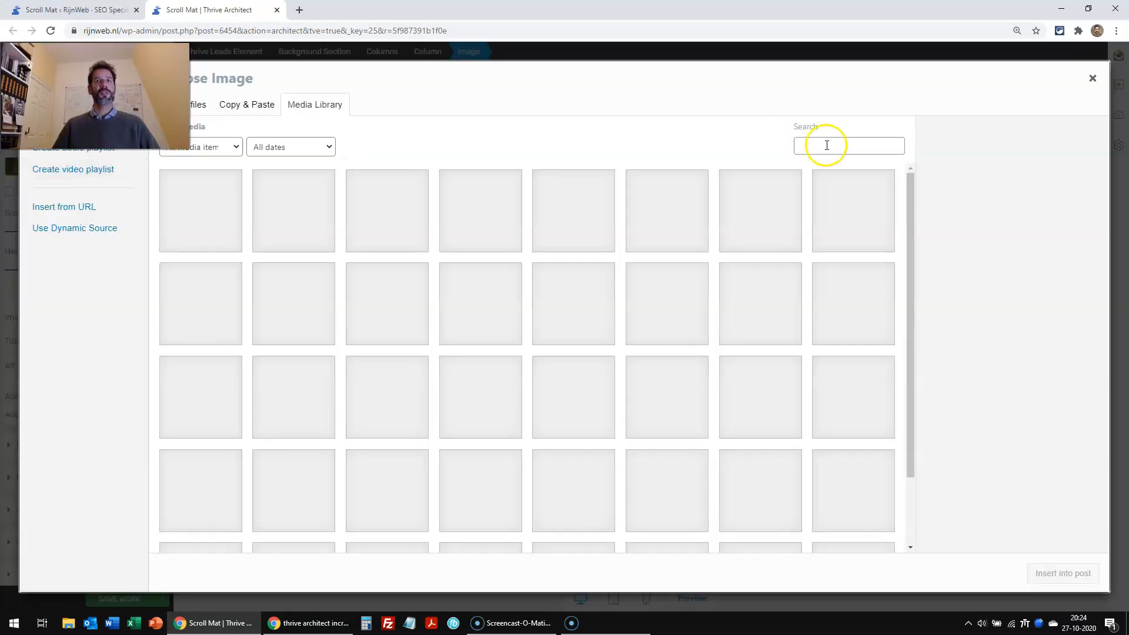
{"action": "left_click", "coordinate": [825, 145]}
{"action": "type", "text": "black"}
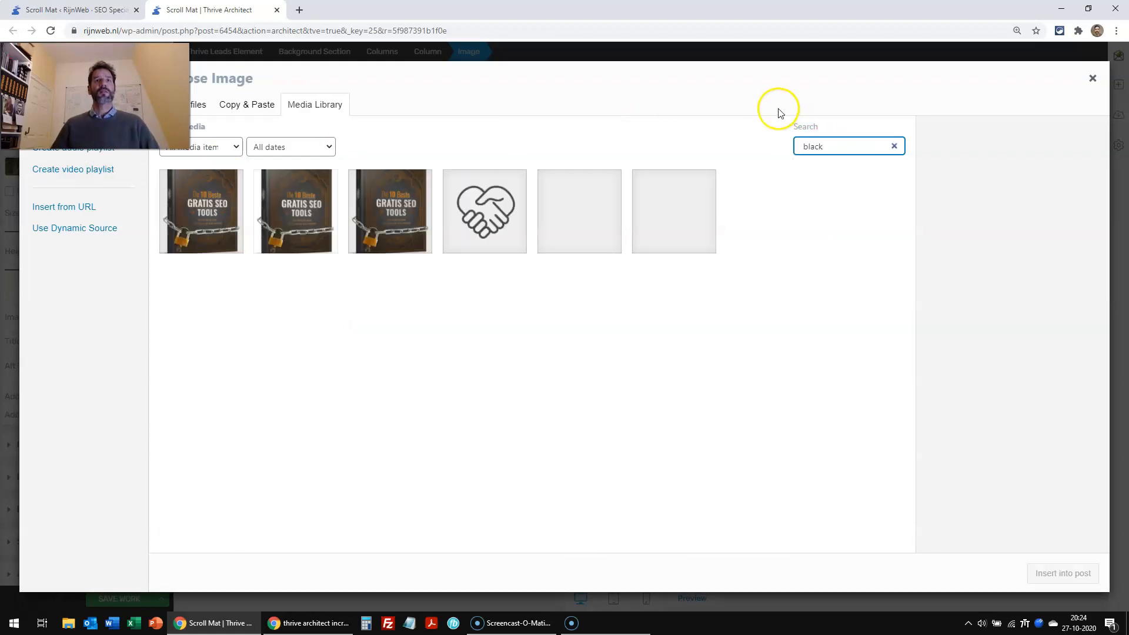
{"action": "left_click", "coordinate": [203, 211]}
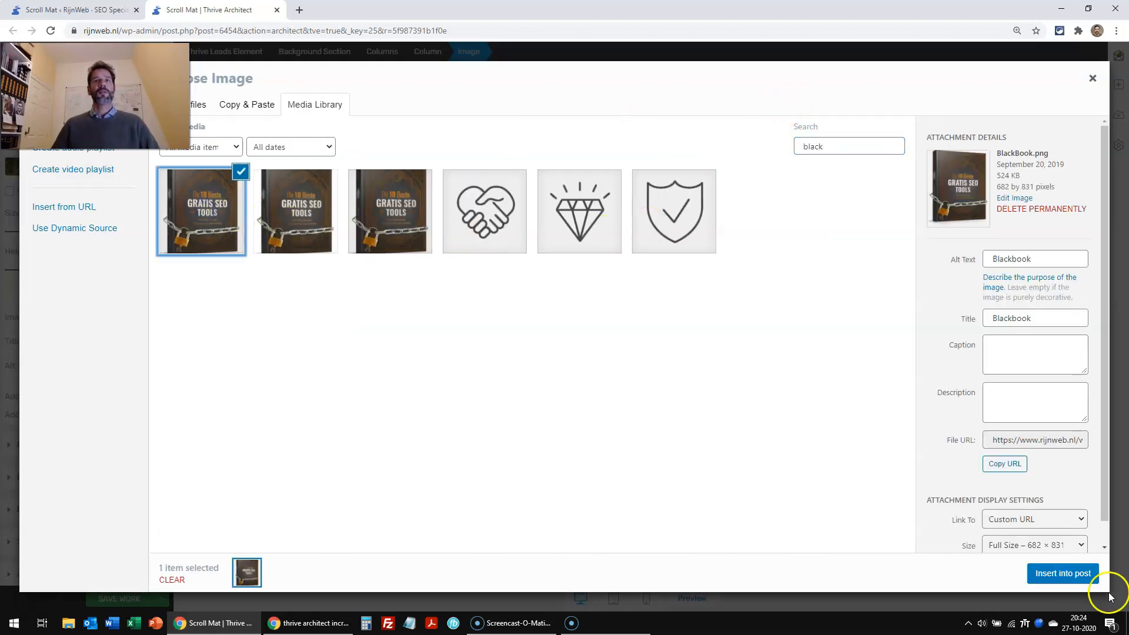
{"action": "left_click", "coordinate": [1075, 574]}
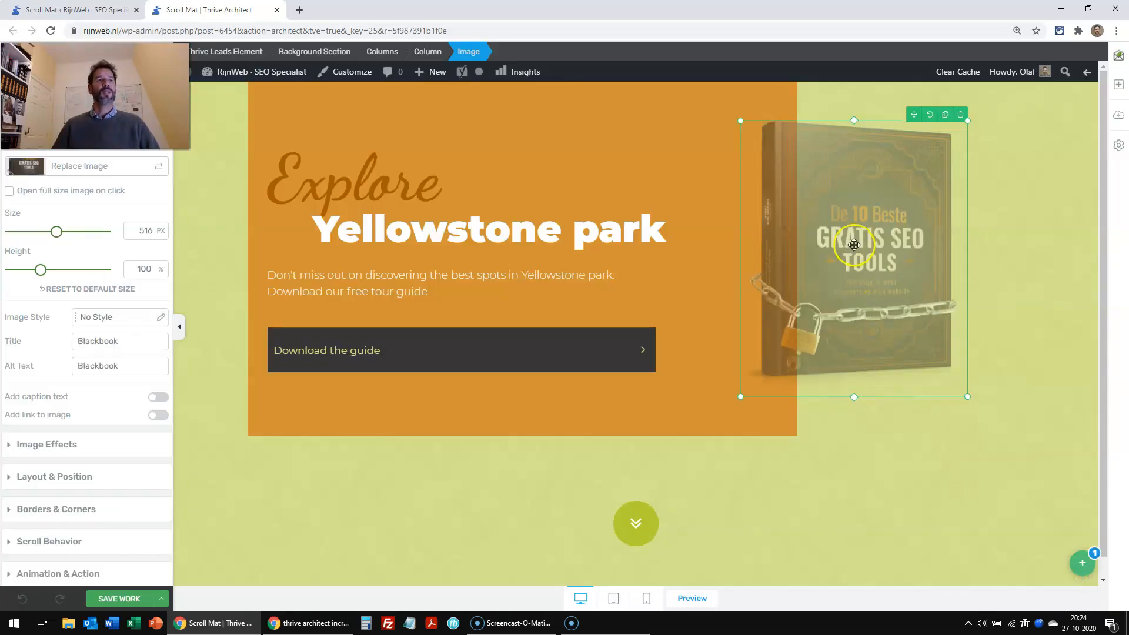
Step: Change the orange text column's solid background to the saved green Japanese Laurel, #008000
{"action": "left_click", "coordinate": [695, 368]}
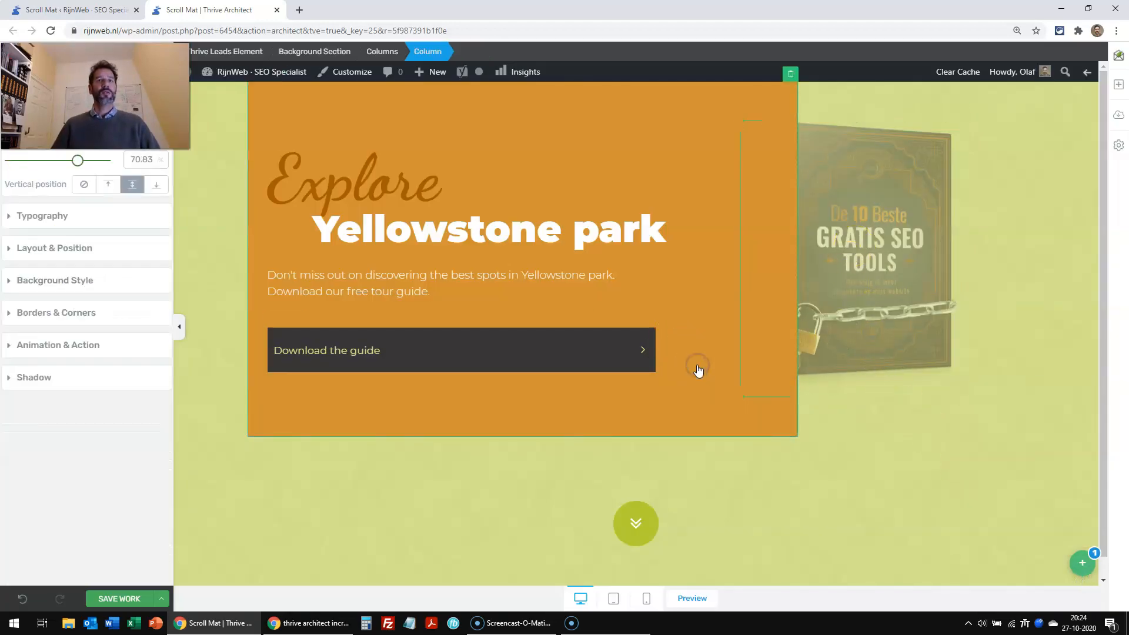
{"action": "left_click", "coordinate": [10, 281]}
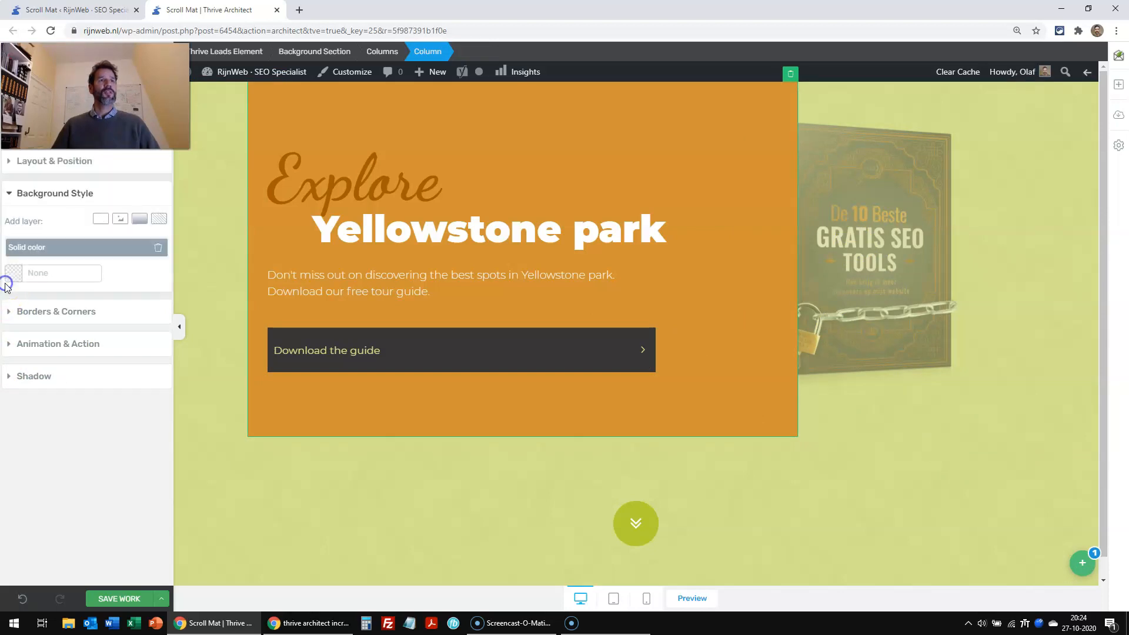
{"action": "left_click", "coordinate": [47, 246]}
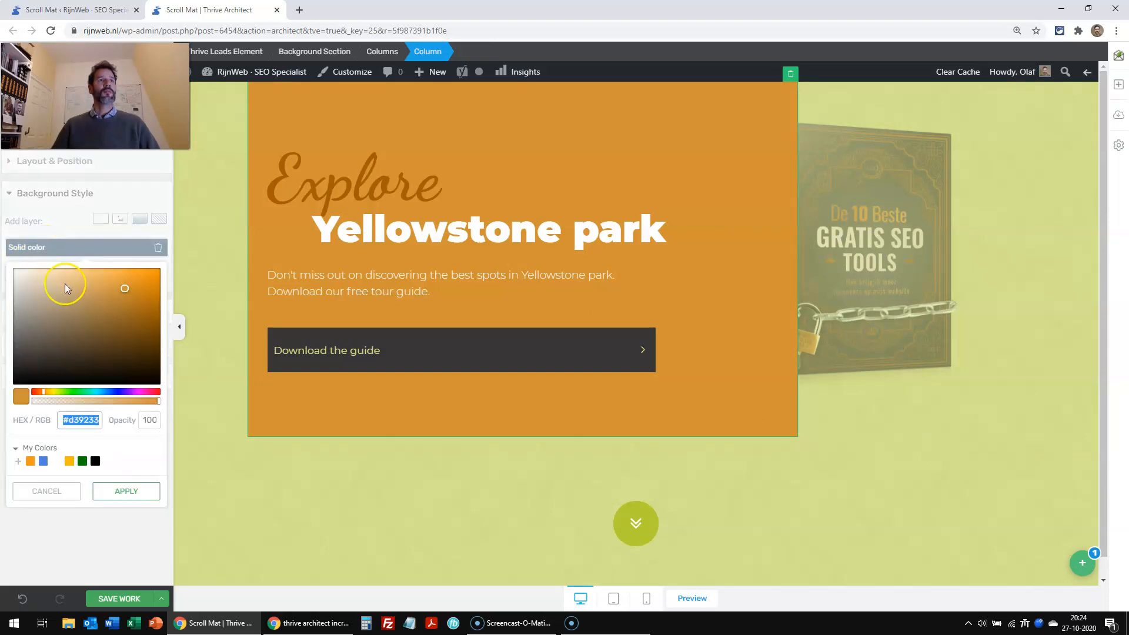
{"action": "left_click", "coordinate": [83, 460]}
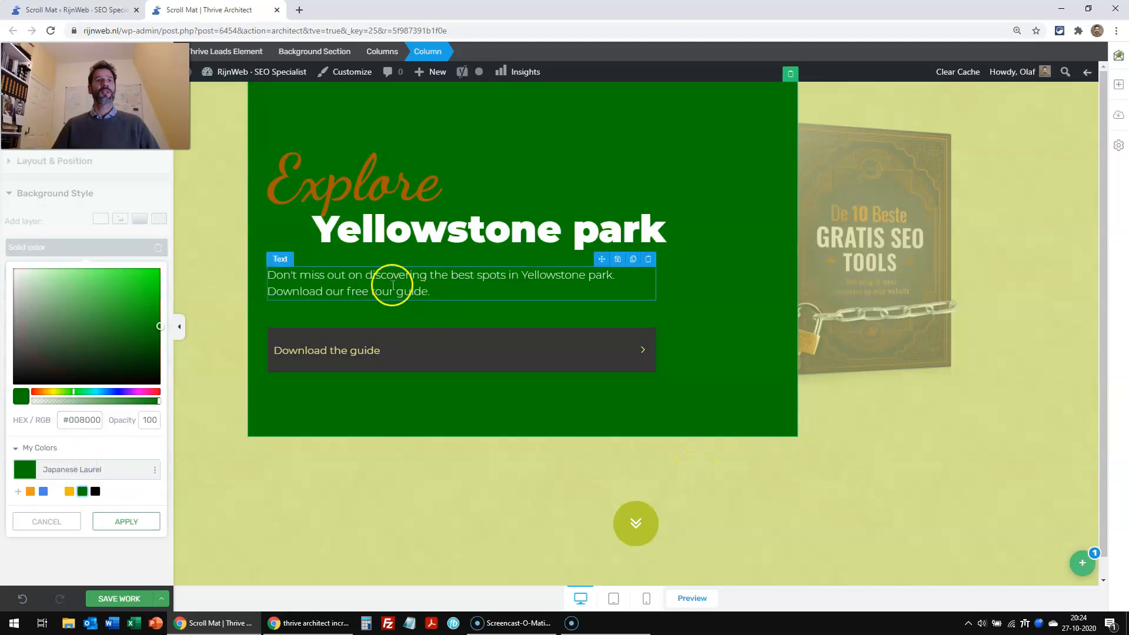
Step: Change the button text to "YES, PLEASE SEND ME THE GUIDE"
{"action": "left_click_drag", "start_coordinate": [390, 349], "coordinate": [259, 352]}
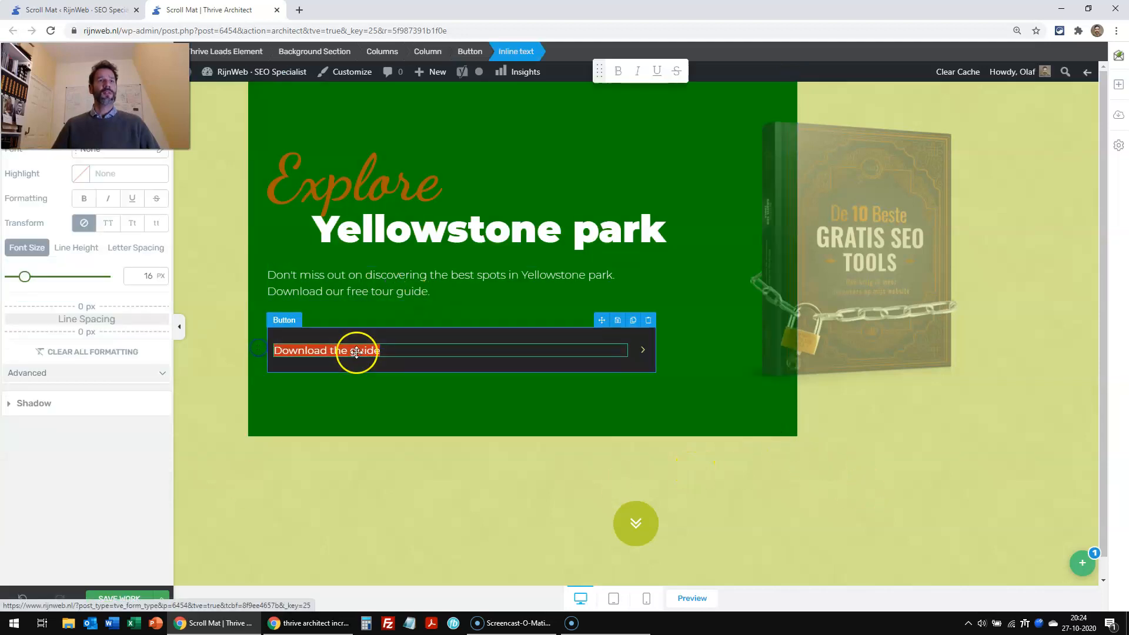
{"action": "type", "text": "YES, PLEASE SEND ME THE GUIDE"}
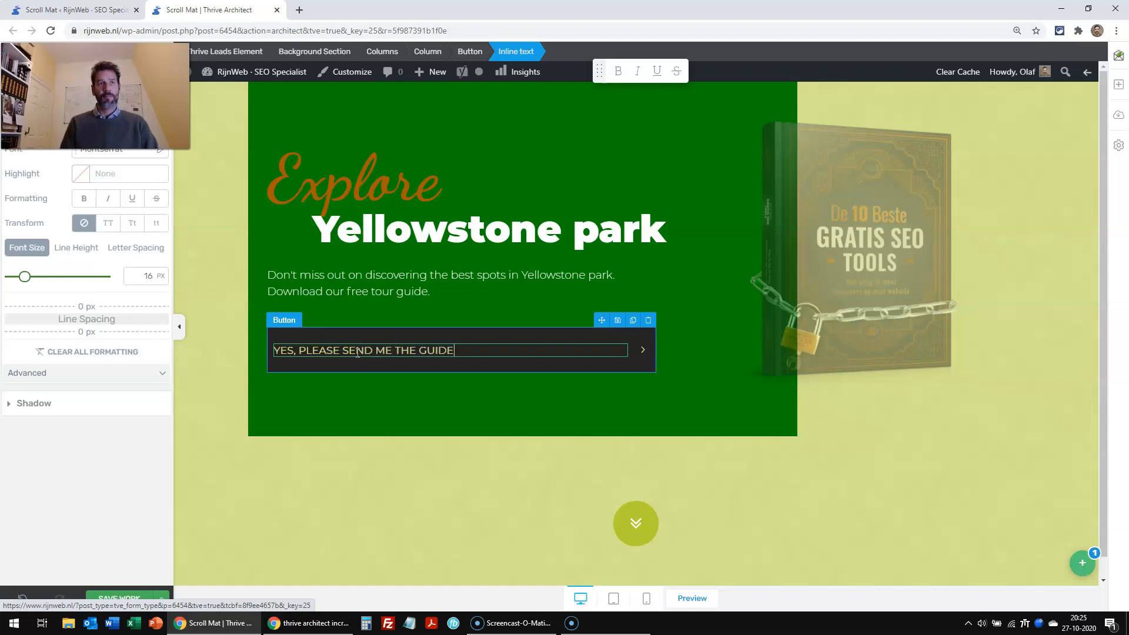
{"action": "left_click", "coordinate": [347, 354]}
{"action": "left_click", "coordinate": [727, 420]}
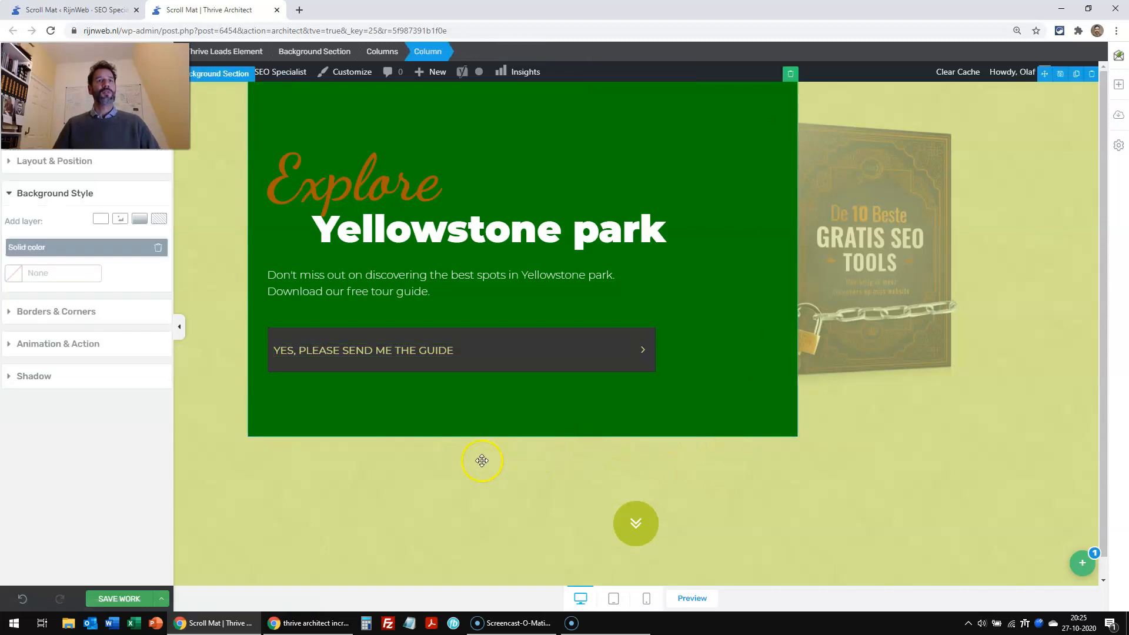
Step: Replace the paragraph above the button with "Just some compelling text!" and delete the "Explore" heading
{"action": "left_click_drag", "start_coordinate": [451, 294], "coordinate": [237, 269]}
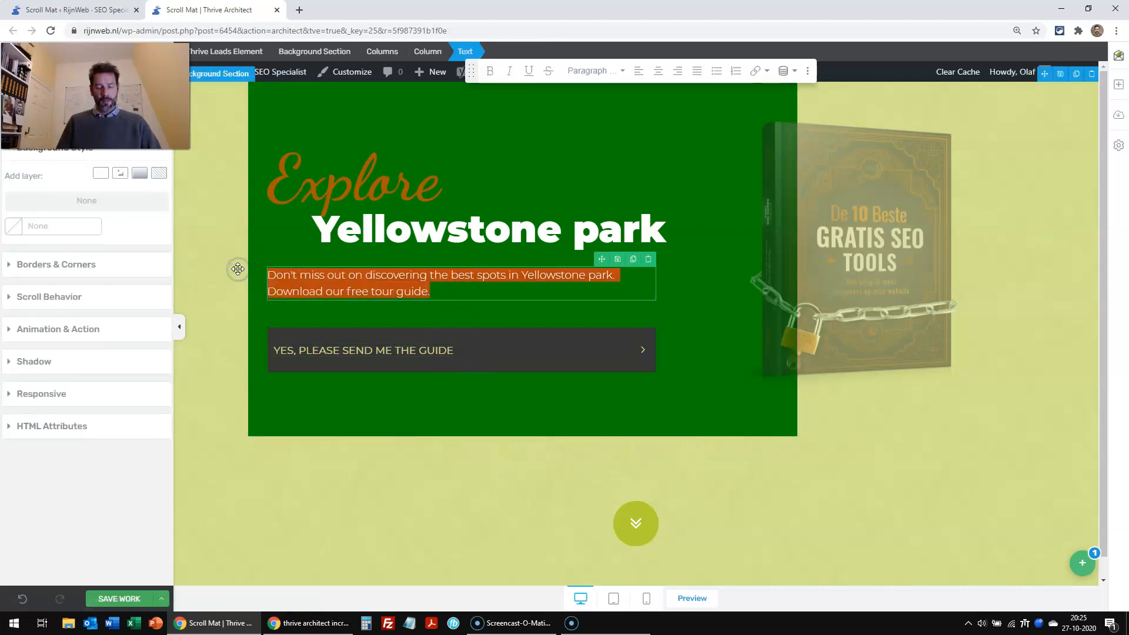
{"action": "type", "text": "Just some compelling text!"}
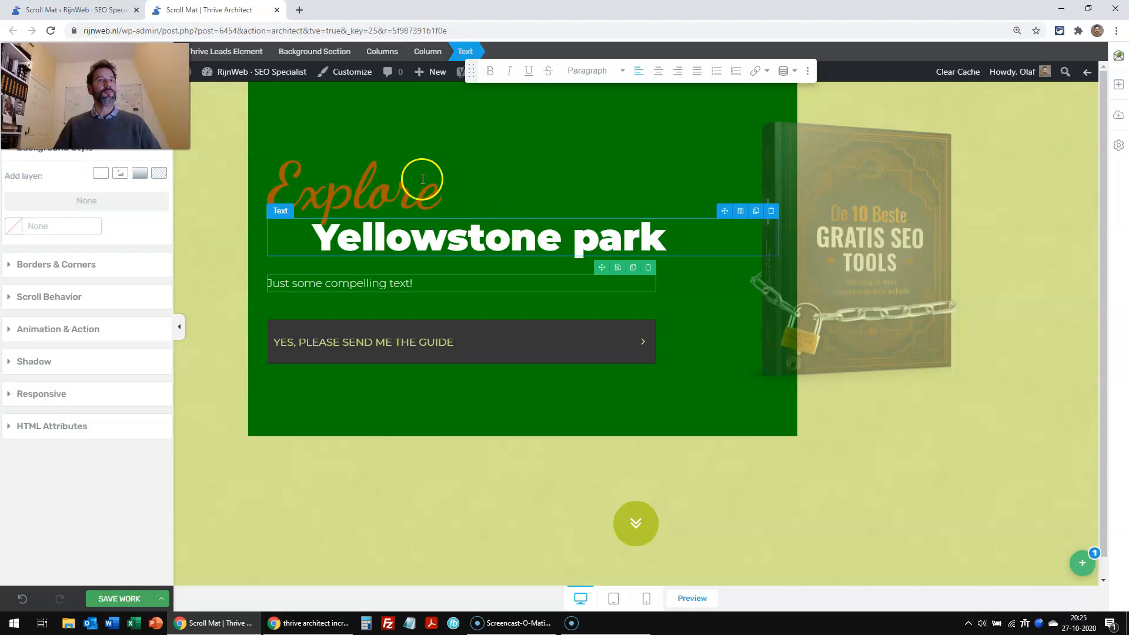
{"action": "left_click", "coordinate": [404, 187]}
{"action": "left_click", "coordinate": [648, 151]}
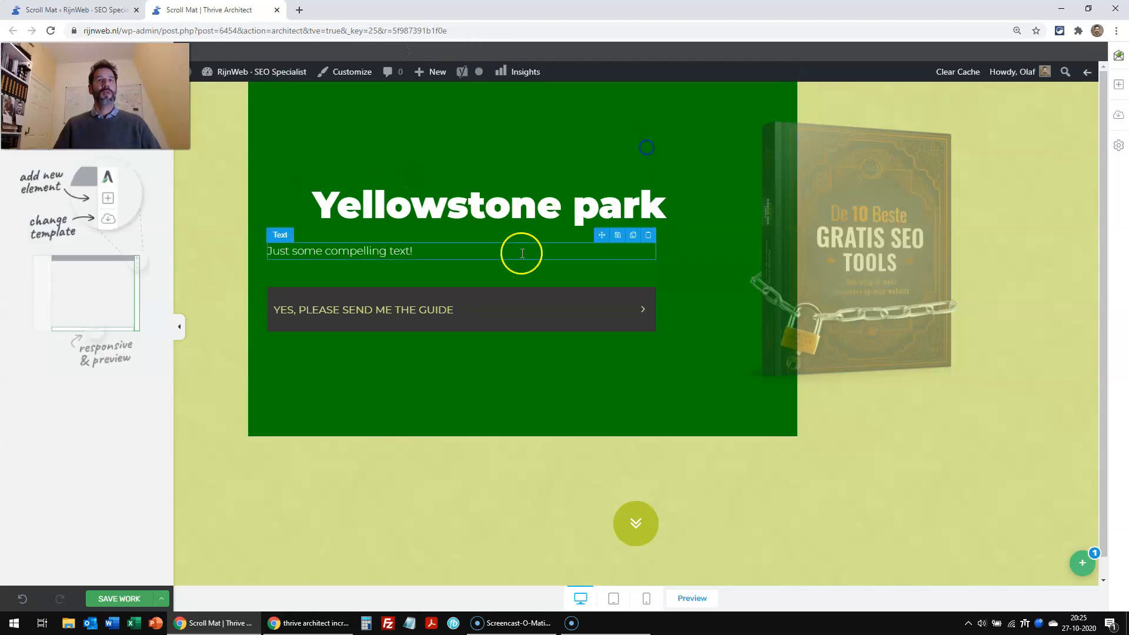
Step: Replace the "Yellowstone park" heading with the clipboard-history text "These tools get you many more FREE visitors." and "Enter your email for the free booklet"
{"action": "triple_click", "coordinate": [517, 207]}
{"action": "key", "text": "BackSpace"}
{"action": "key", "text": "ctrl+grave"}
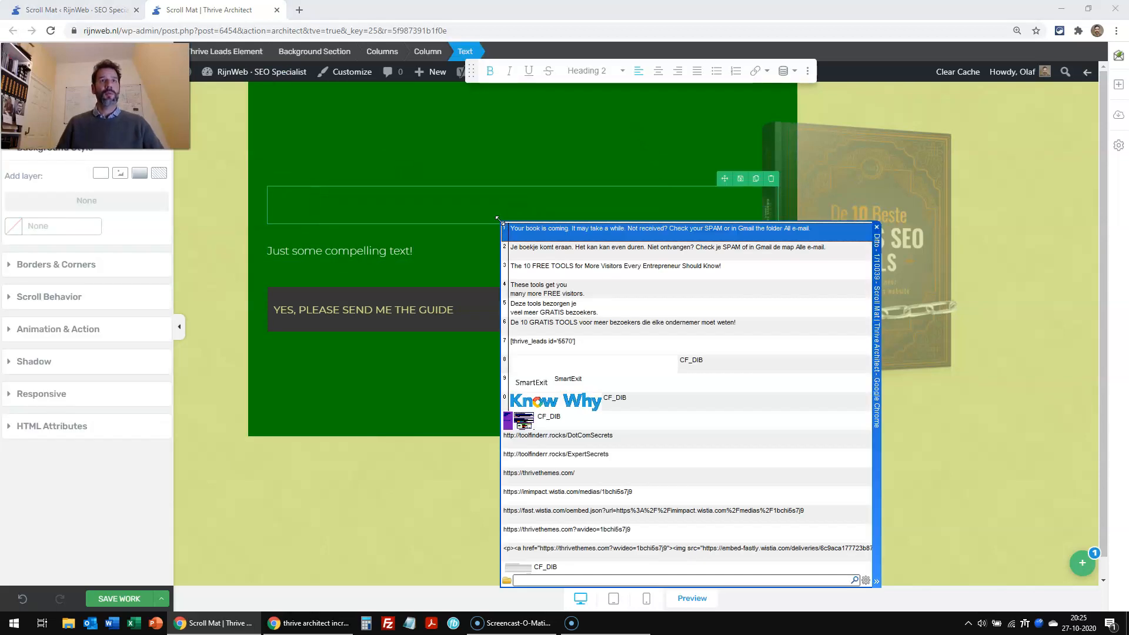
{"action": "key", "text": "Down"}
{"action": "key", "text": "Down"}
{"action": "key", "text": "Down"}
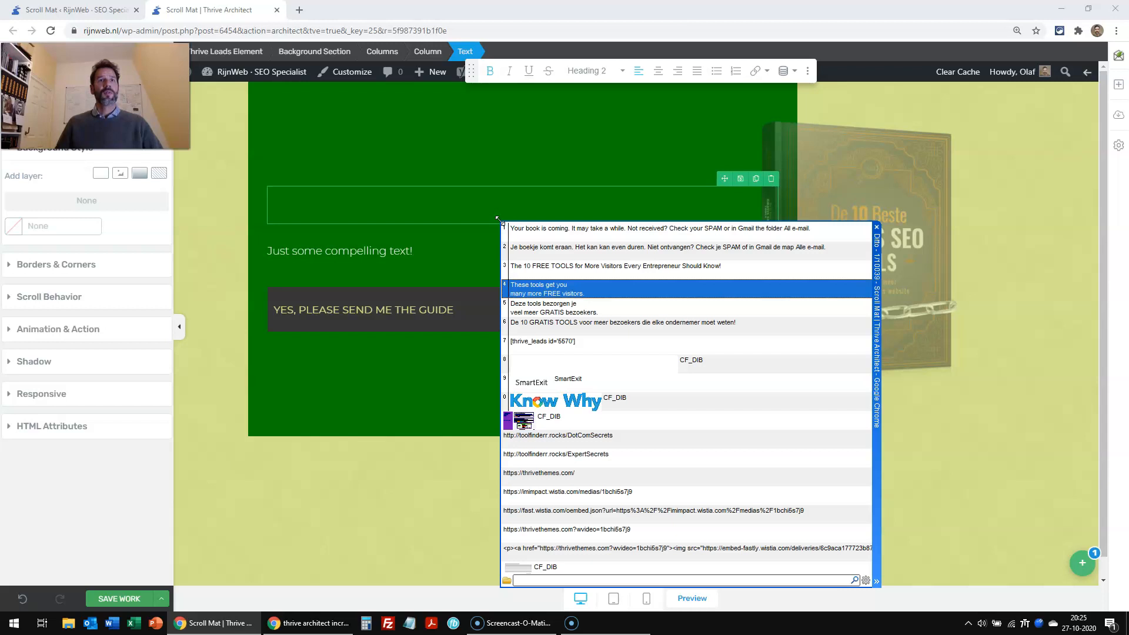
{"action": "key", "text": "Up"}
{"action": "key", "text": "Up"}
{"action": "key", "text": "Up"}
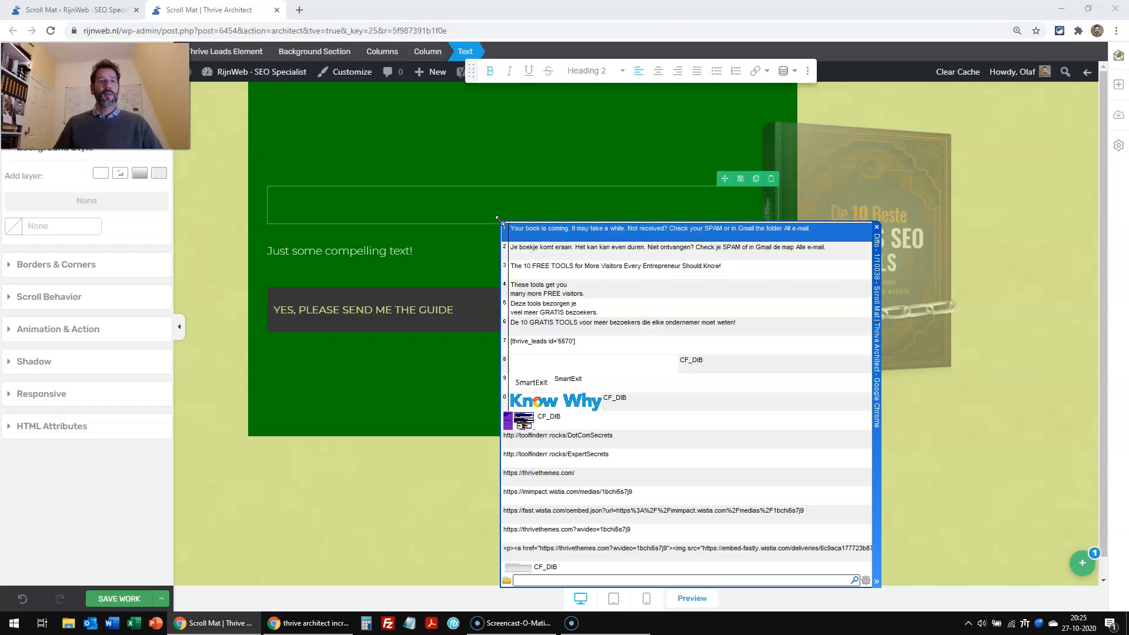
{"action": "left_click", "coordinate": [560, 294]}
{"action": "key", "text": "Return"}
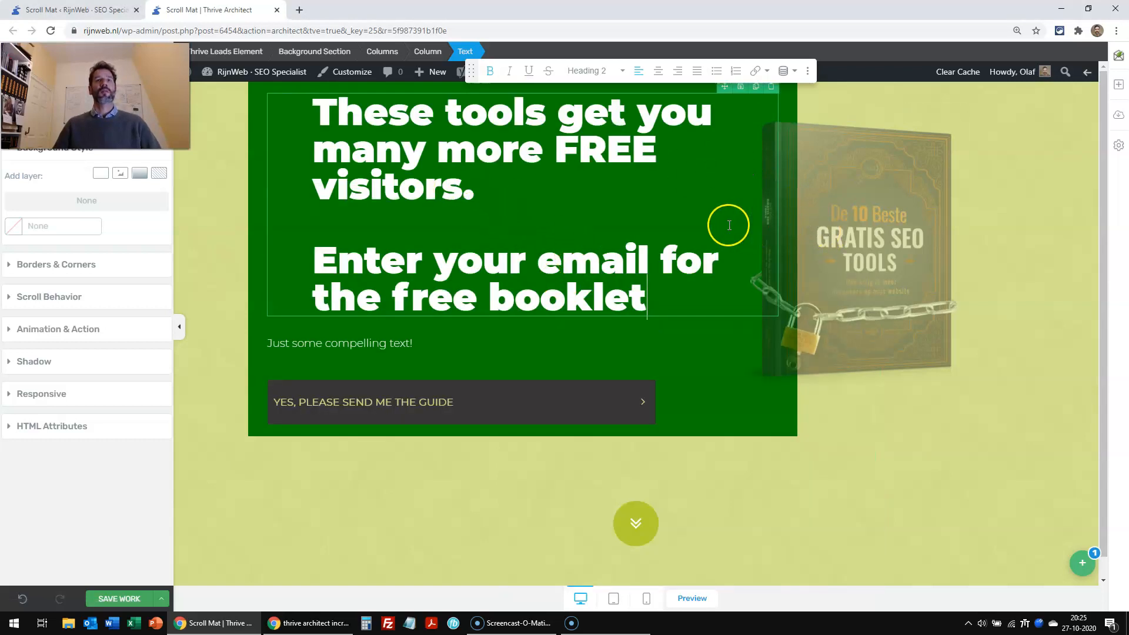
Step: Set the font size of the entire heading text to 40 px
{"action": "left_click_drag", "start_coordinate": [665, 294], "coordinate": [247, 111]}
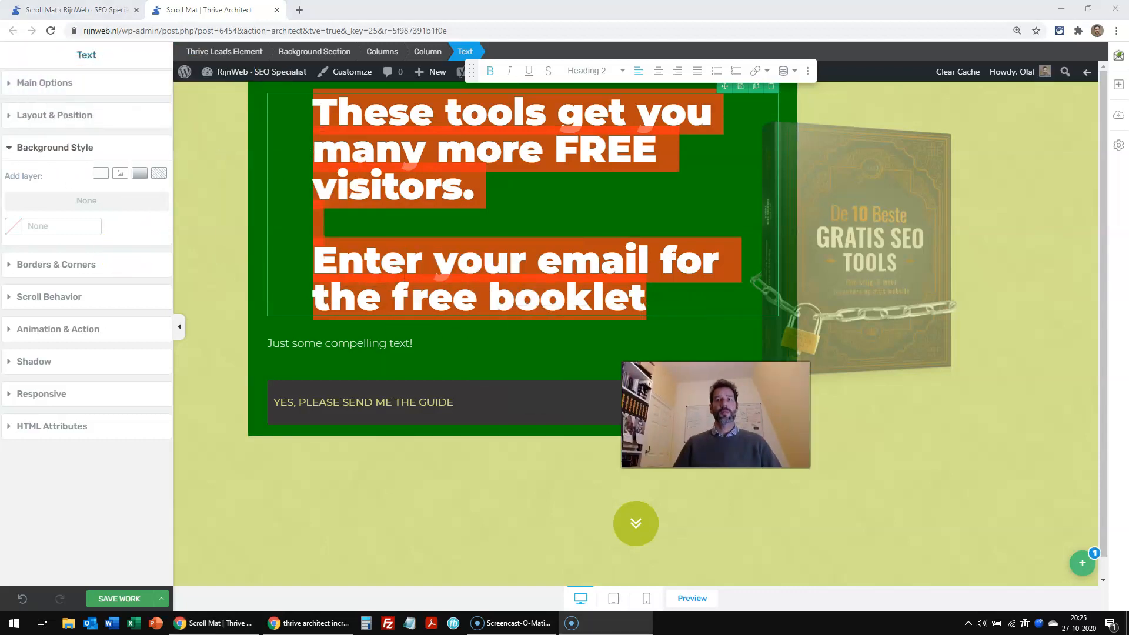
{"action": "left_click", "coordinate": [24, 83]}
{"action": "left_click_drag", "start_coordinate": [64, 262], "coordinate": [48, 264]}
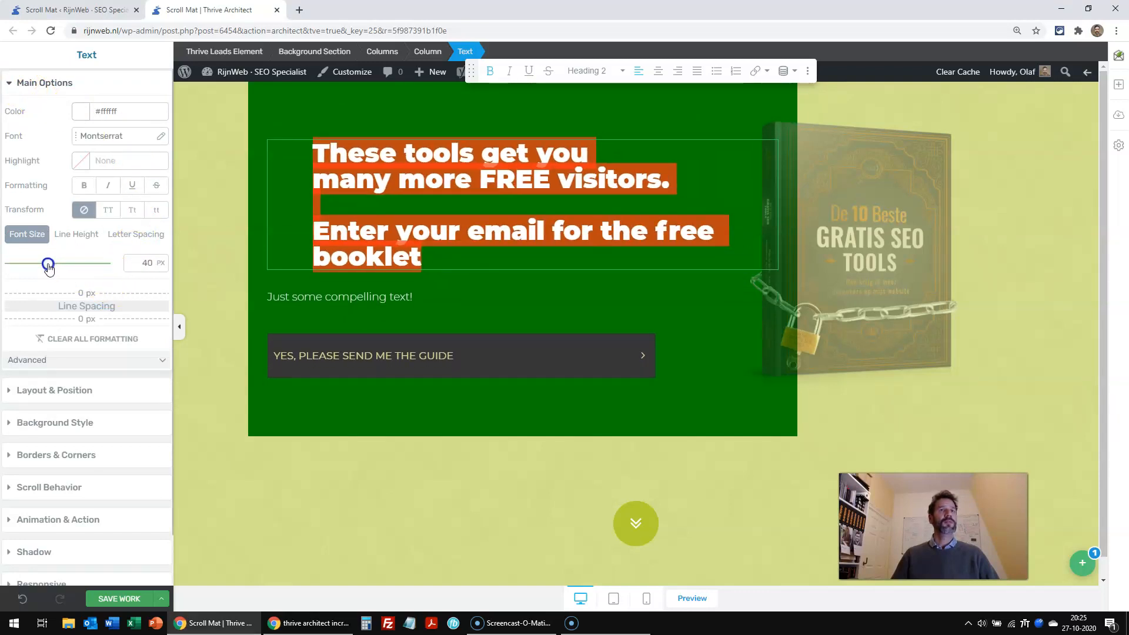
Step: Set the alignment of the "Just some compelling text!" element to centre in its layout settings
{"action": "left_click", "coordinate": [479, 465]}
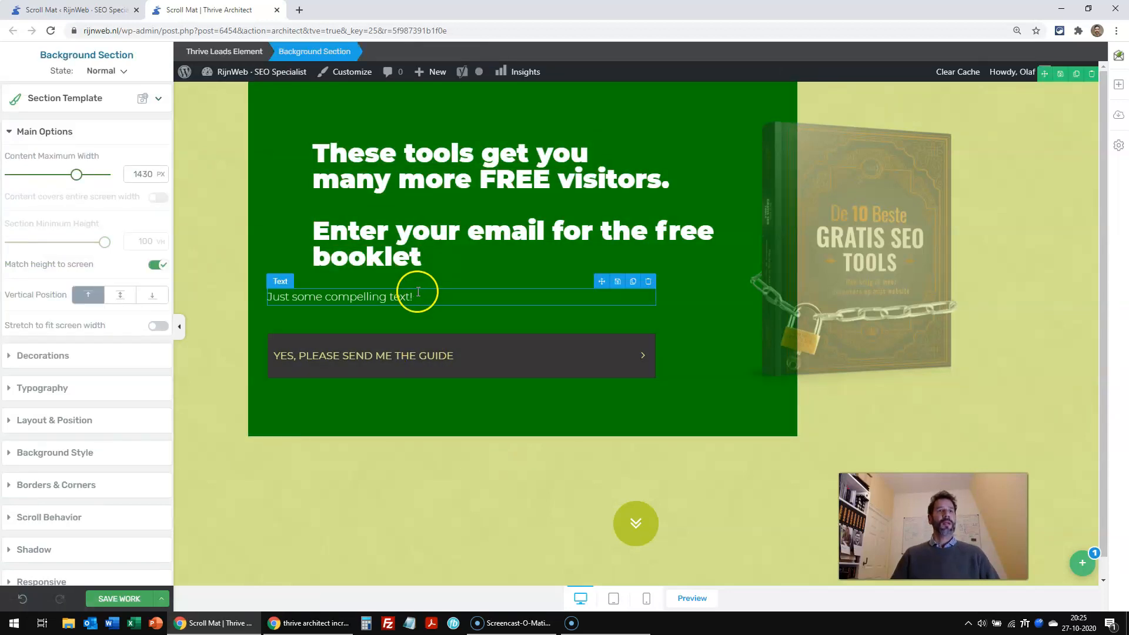
{"action": "left_click", "coordinate": [549, 297]}
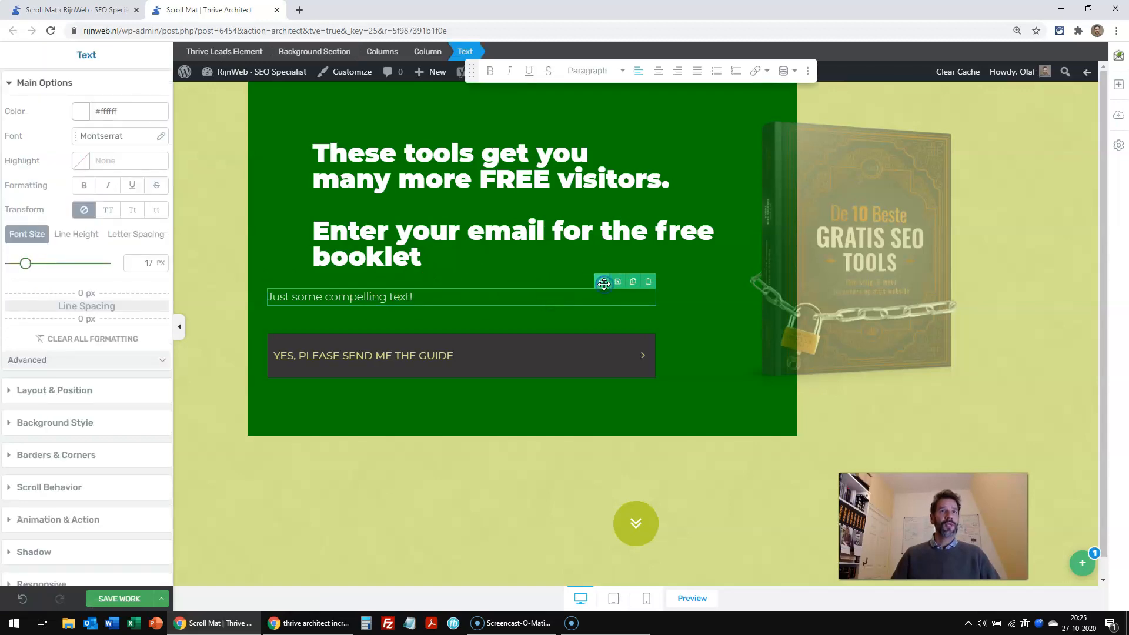
{"action": "left_click", "coordinate": [9, 390]}
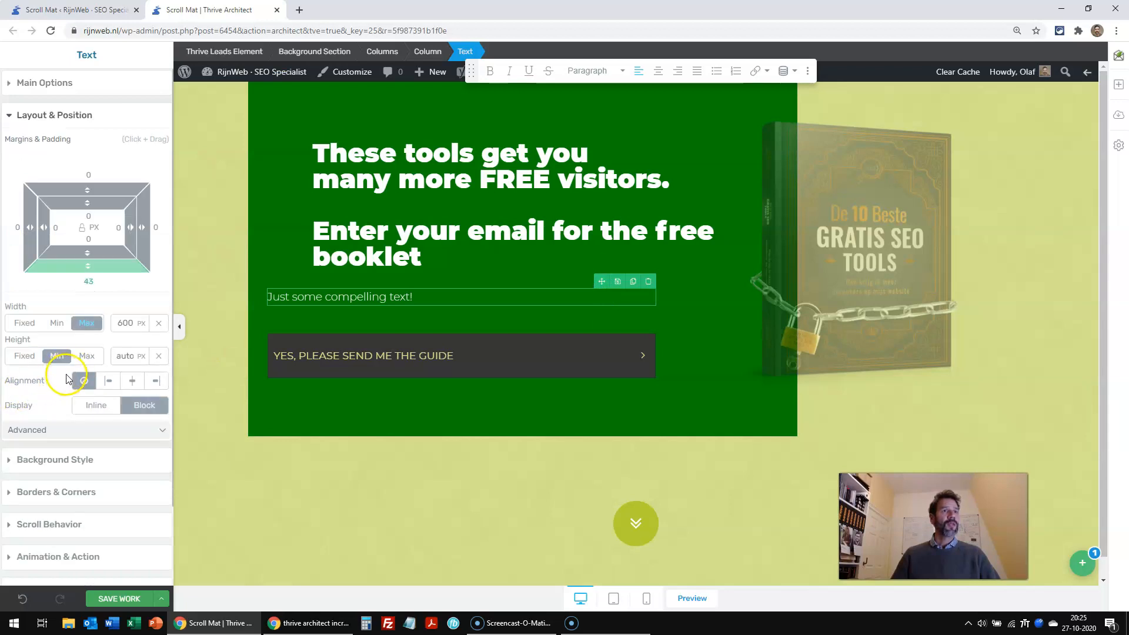
{"action": "left_click", "coordinate": [133, 380]}
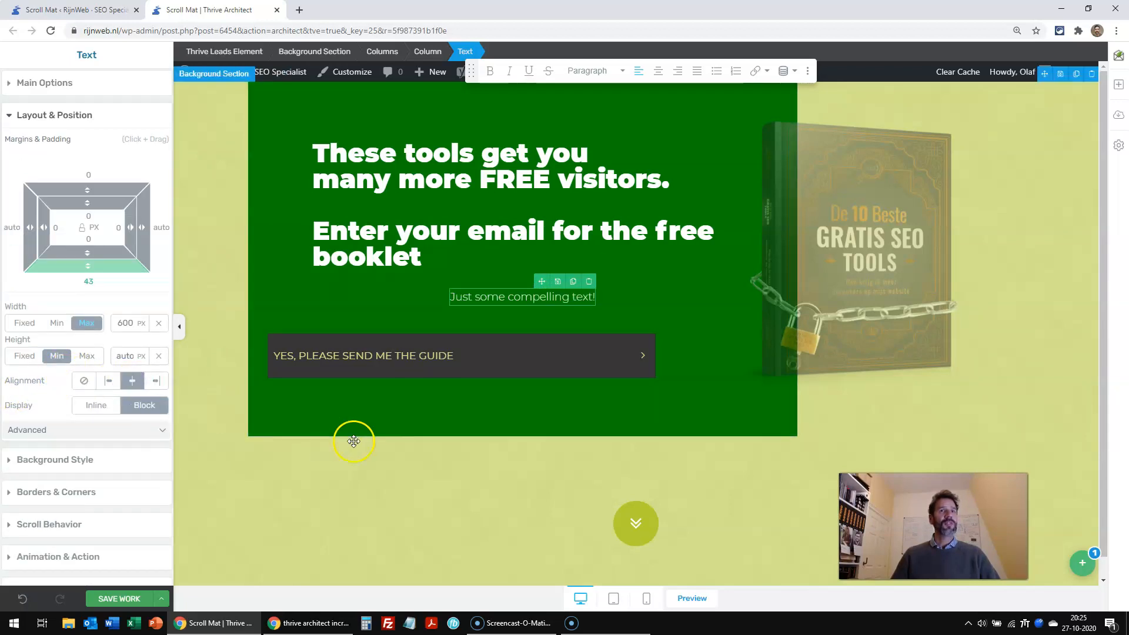
Step: Set the font size of the "Just some compelling text!" paragraph to 43 px
{"action": "triple_click", "coordinate": [470, 296]}
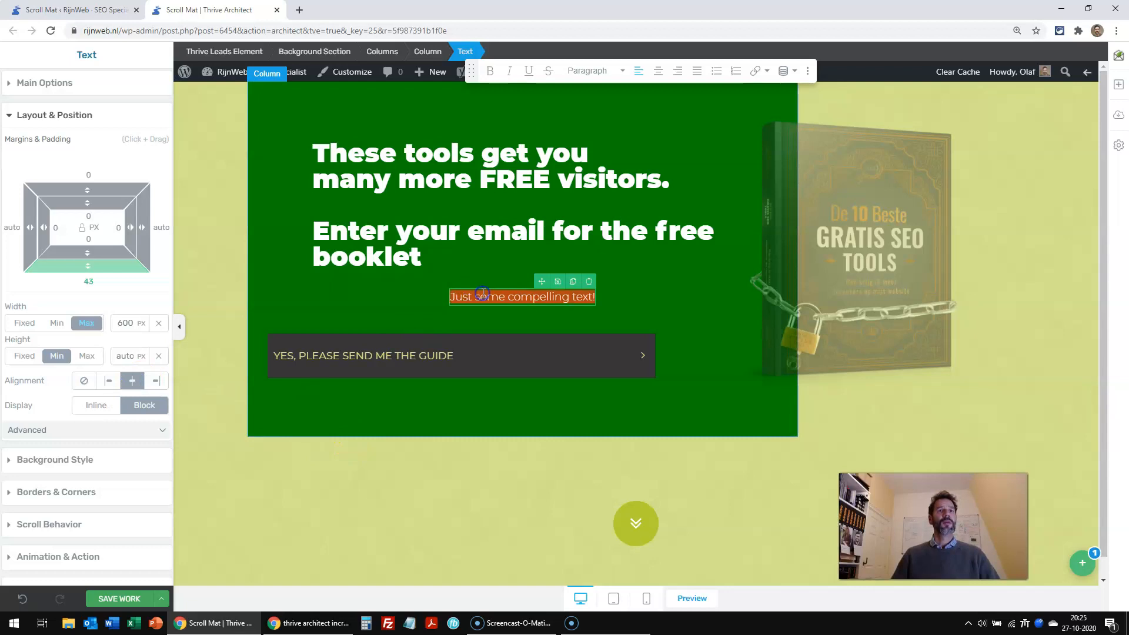
{"action": "left_click", "coordinate": [77, 88]}
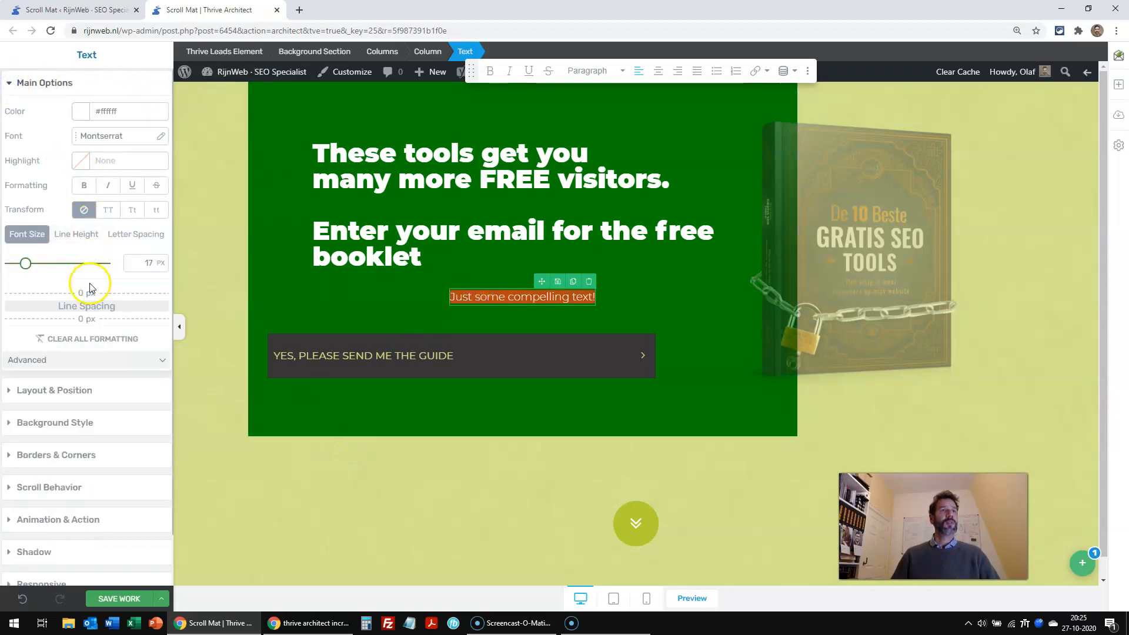
{"action": "left_click_drag", "start_coordinate": [25, 263], "coordinate": [51, 265]}
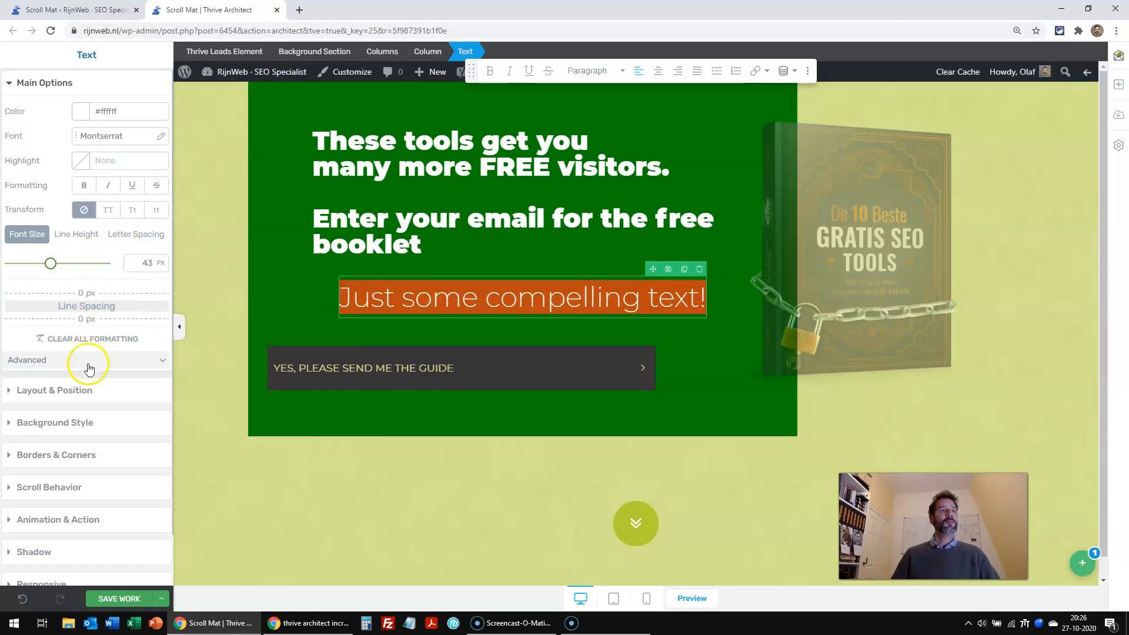
Step: Change the text colour of the "Just some compelling text!" paragraph to magenta, #a61162
{"action": "left_click", "coordinate": [81, 110]}
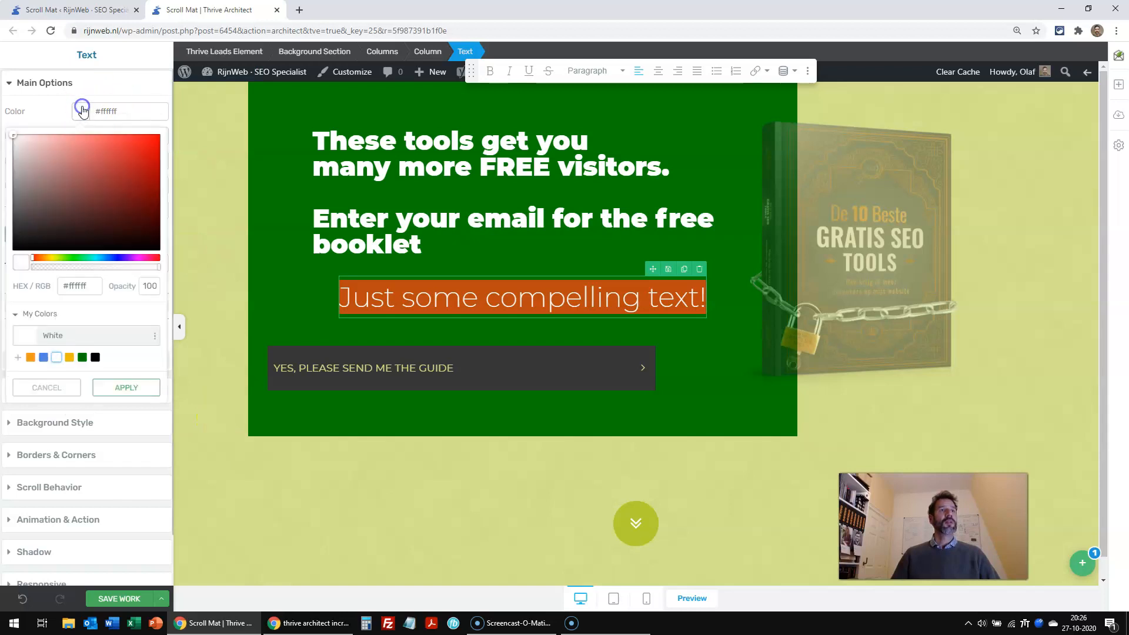
{"action": "left_click", "coordinate": [147, 258]}
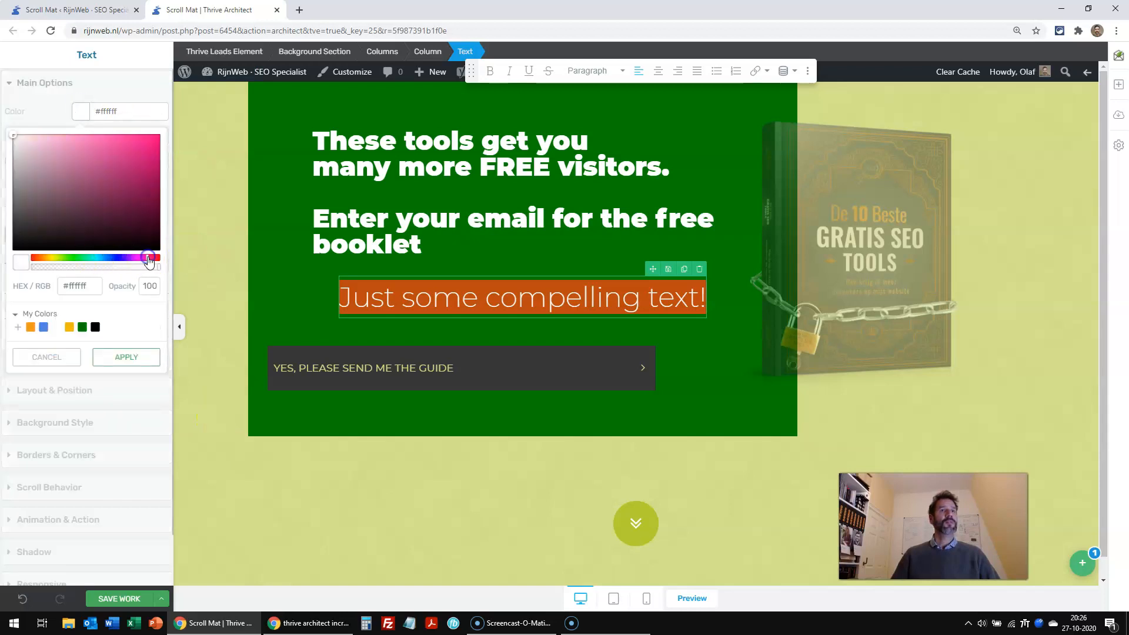
{"action": "left_click", "coordinate": [246, 493]}
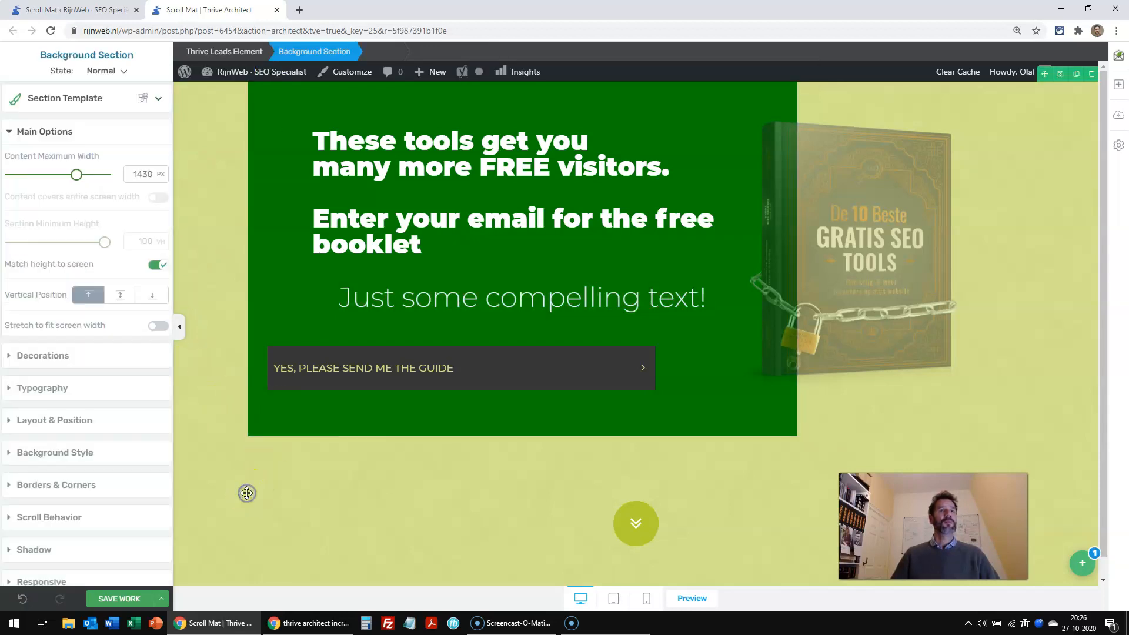
{"action": "triple_click", "coordinate": [377, 294]}
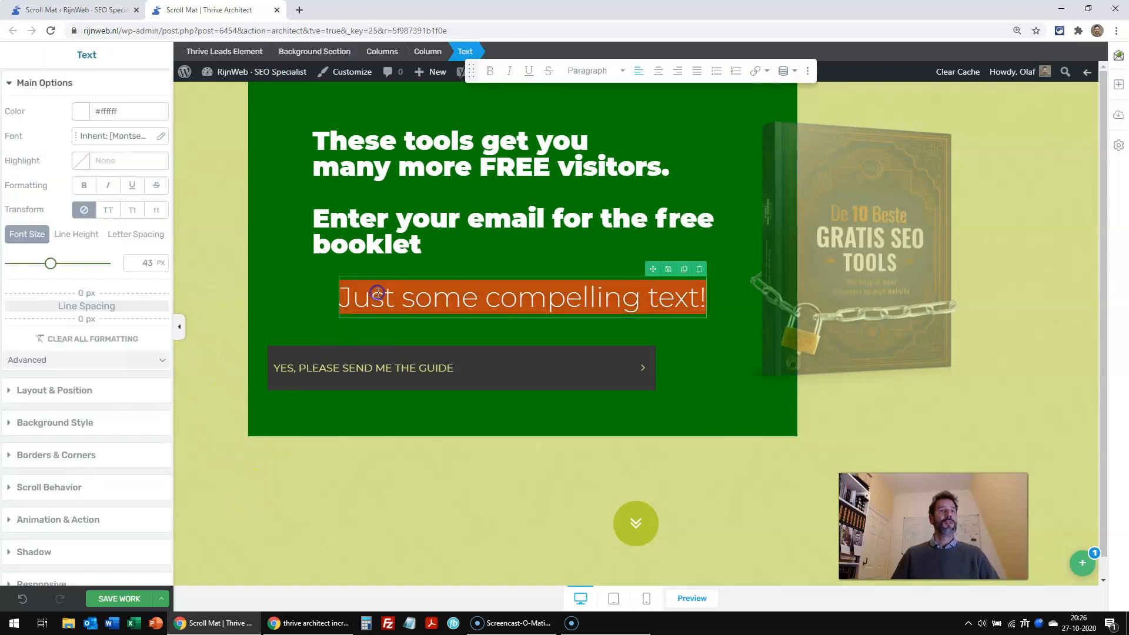
{"action": "left_click", "coordinate": [79, 110]}
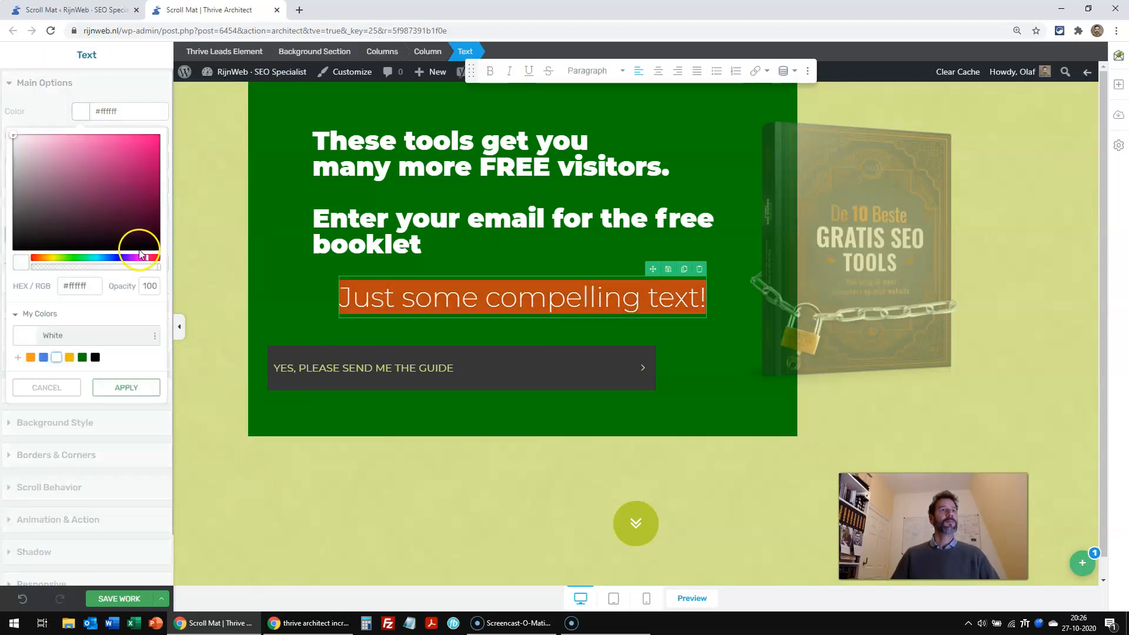
{"action": "left_click", "coordinate": [145, 178]}
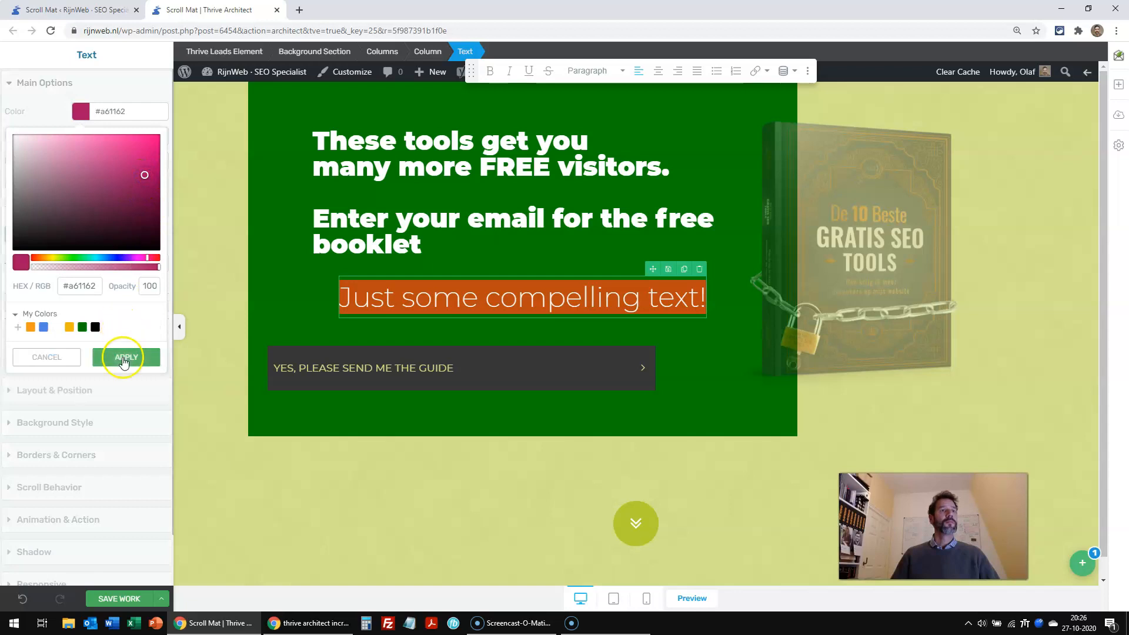
{"action": "left_click", "coordinate": [126, 357]}
{"action": "left_click", "coordinate": [215, 515]}
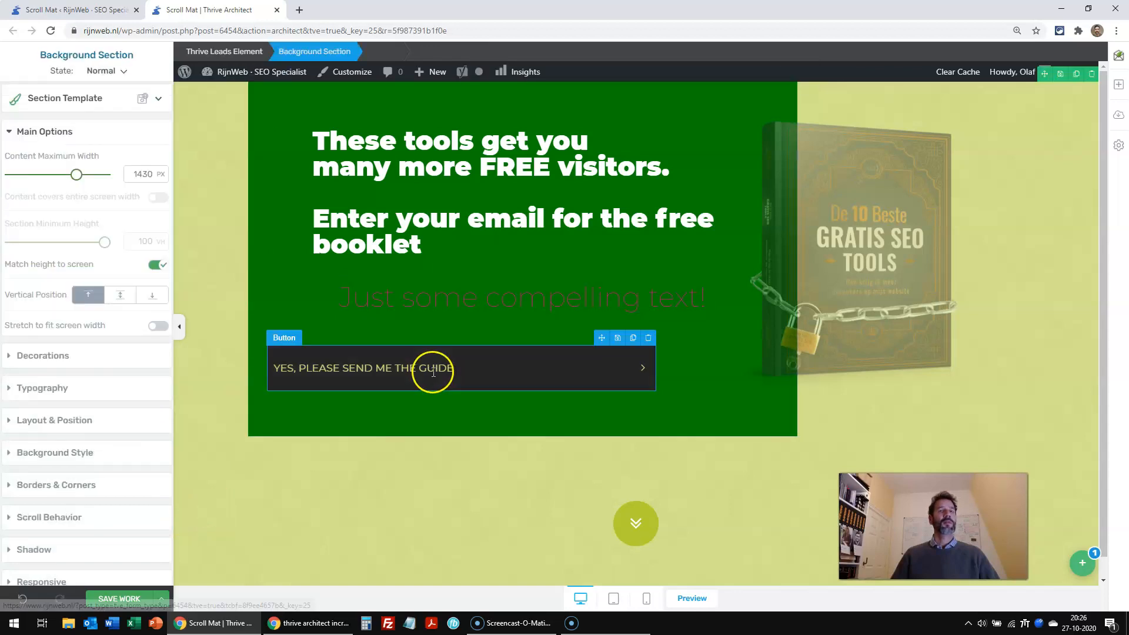
Step: Make the entire "Just some compelling text!" paragraph bold
{"action": "left_click", "coordinate": [403, 298]}
{"action": "triple_click", "coordinate": [404, 297]}
{"action": "left_click", "coordinate": [97, 143]}
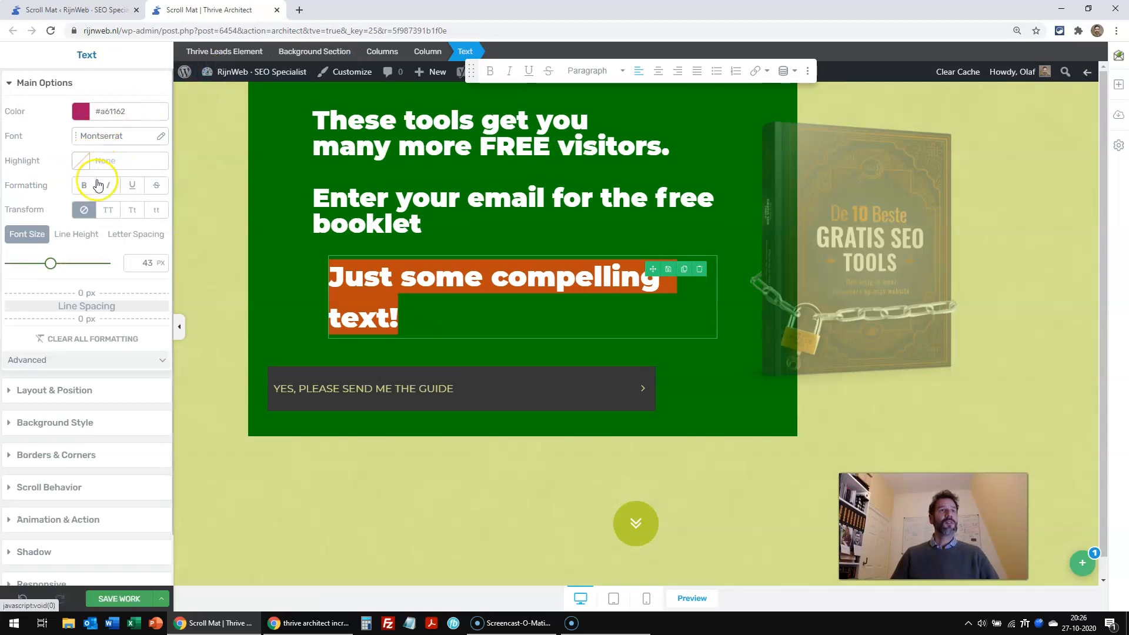
Step: Set the bold paragraph's text colour to the saved White and its font size to 38 px
{"action": "left_click", "coordinate": [81, 113]}
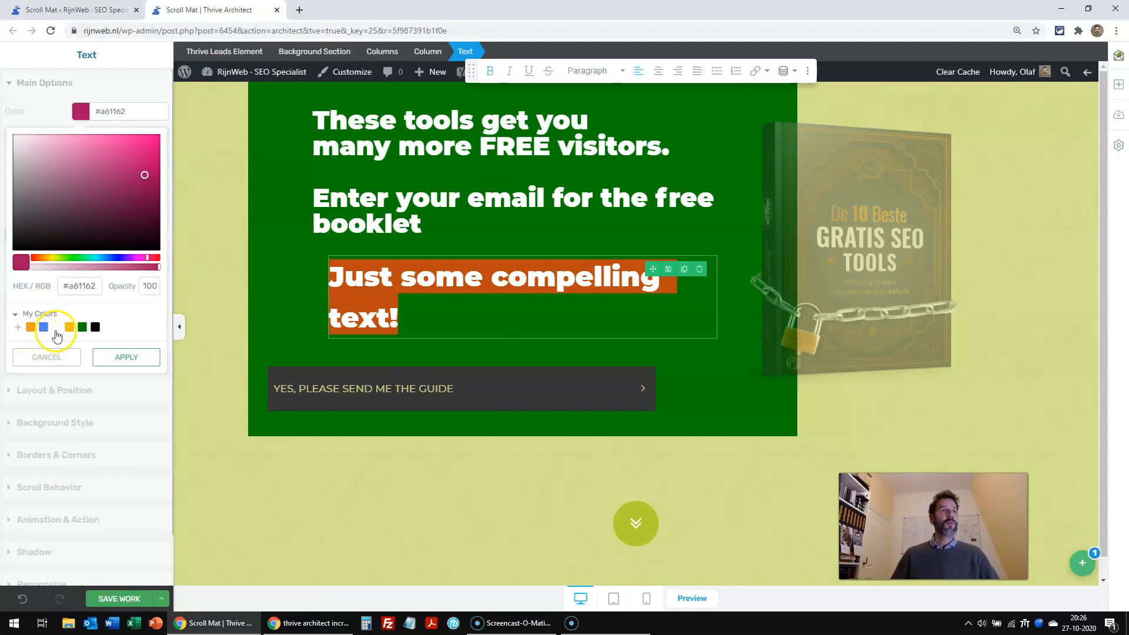
{"action": "left_click", "coordinate": [57, 326]}
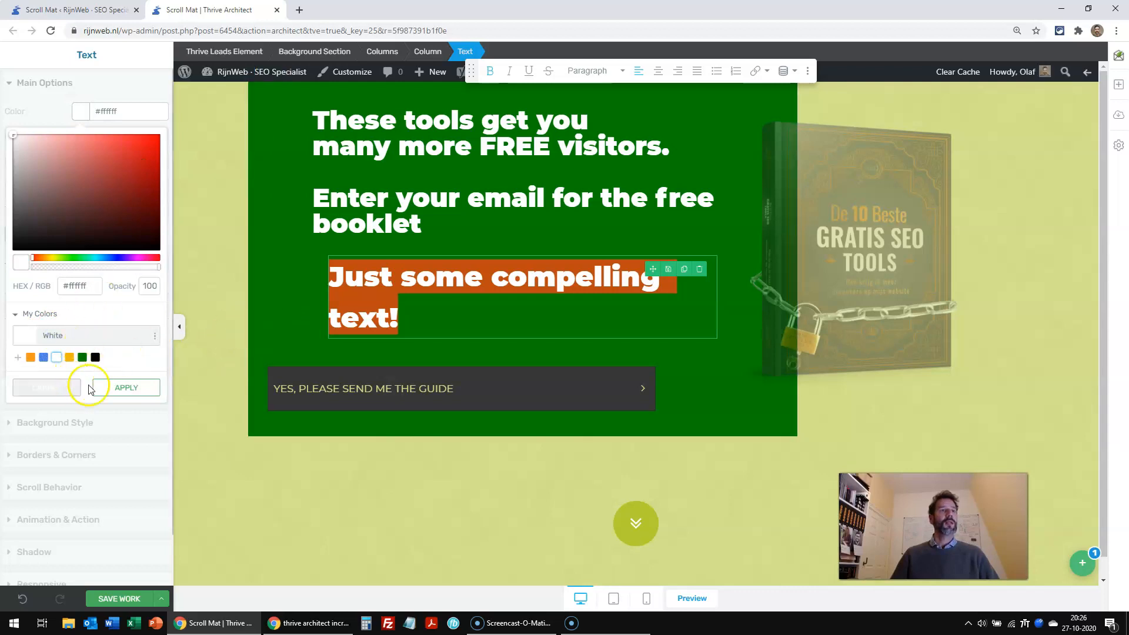
{"action": "left_click", "coordinate": [117, 389]}
{"action": "left_click_drag", "start_coordinate": [47, 264], "coordinate": [46, 267]}
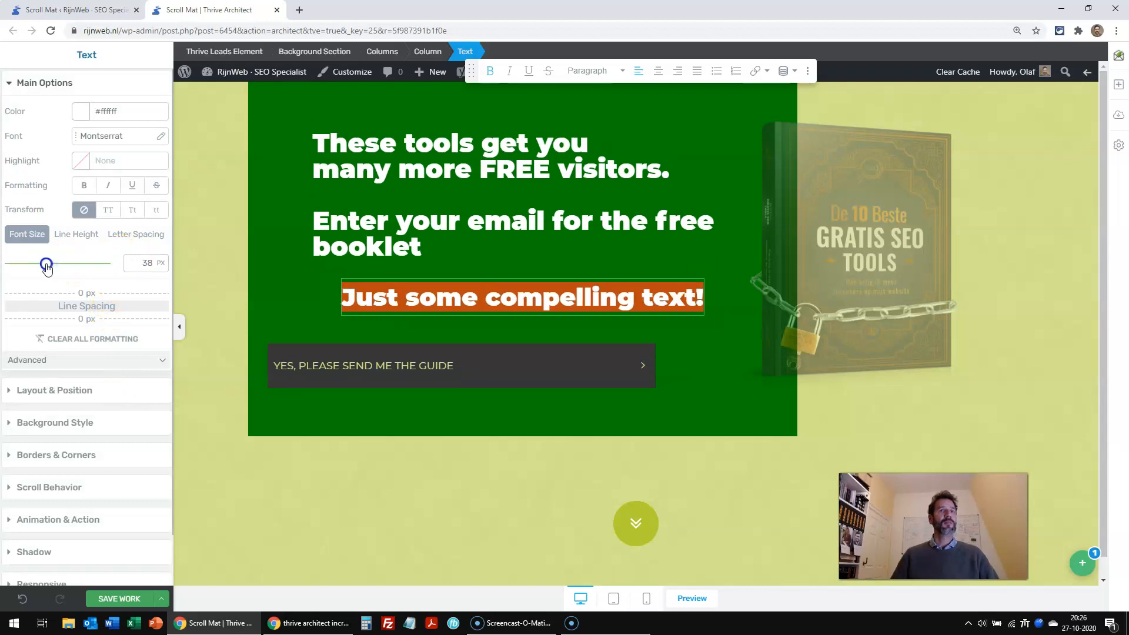
{"action": "left_click", "coordinate": [315, 468]}
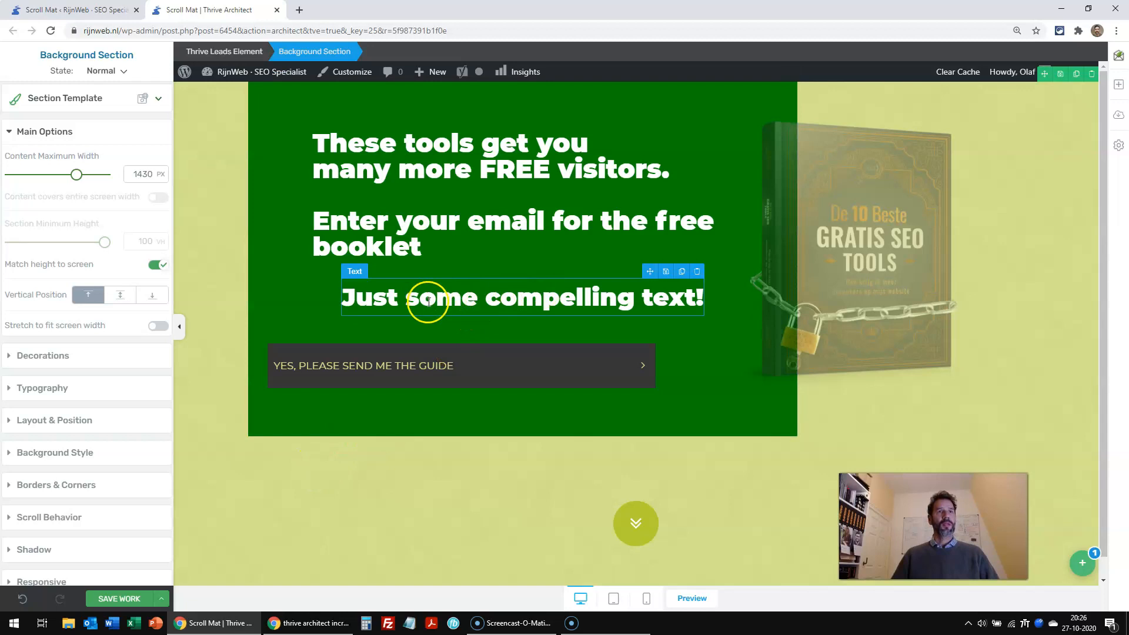
Step: Move the "Just some compelling text!" paragraph below the button and delete the empty middle column
{"action": "left_click_drag", "start_coordinate": [649, 271], "coordinate": [616, 411]}
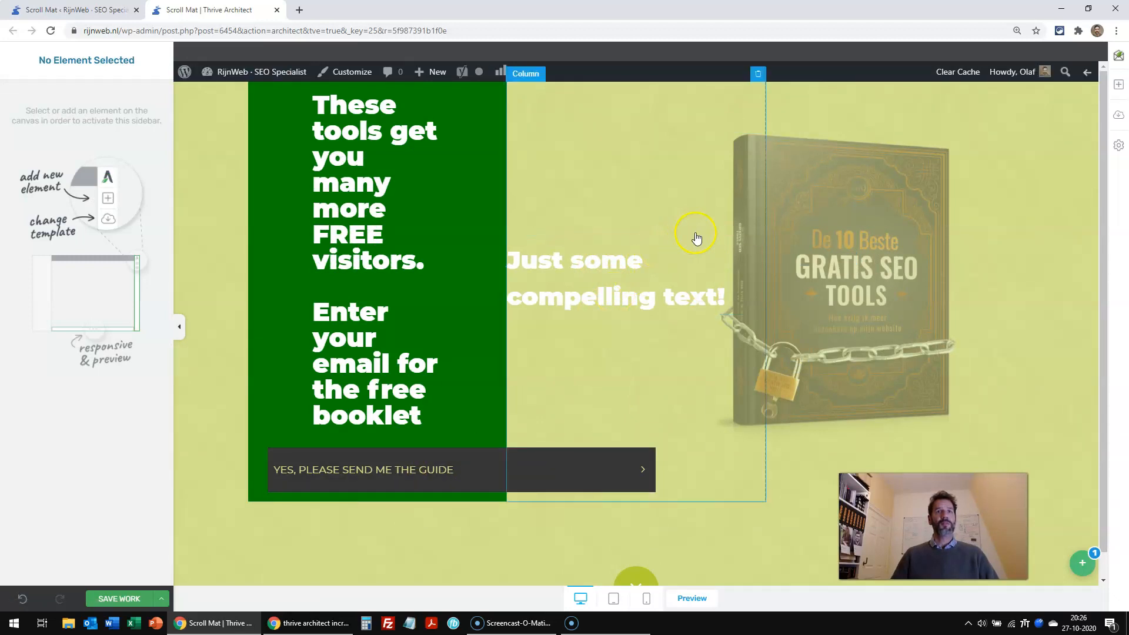
{"action": "left_click_drag", "start_coordinate": [709, 234], "coordinate": [474, 495]}
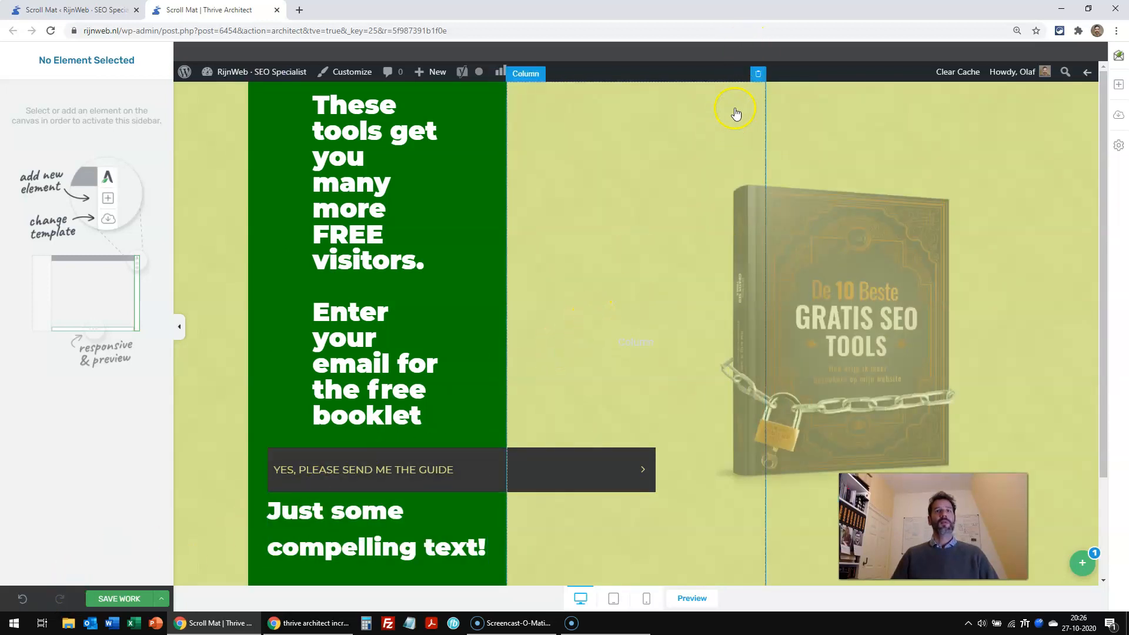
{"action": "left_click", "coordinate": [758, 75]}
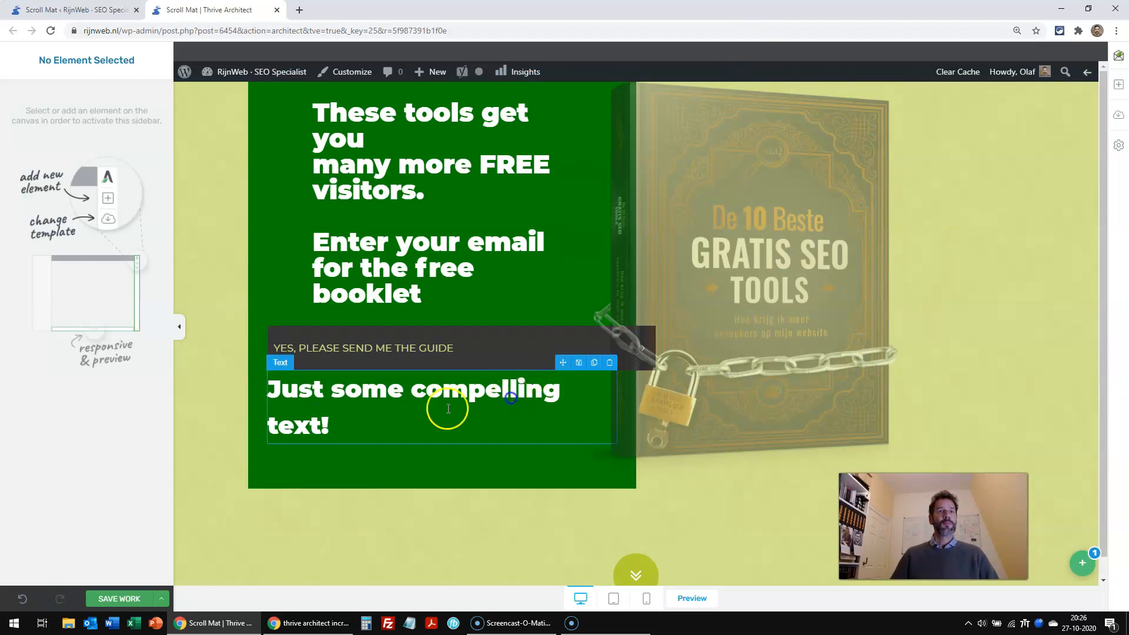
Step: Centre the paragraph's text below the button and insert a line break before "compelling"
{"action": "left_click", "coordinate": [345, 428]}
{"action": "left_click_drag", "start_coordinate": [345, 428], "coordinate": [239, 385]}
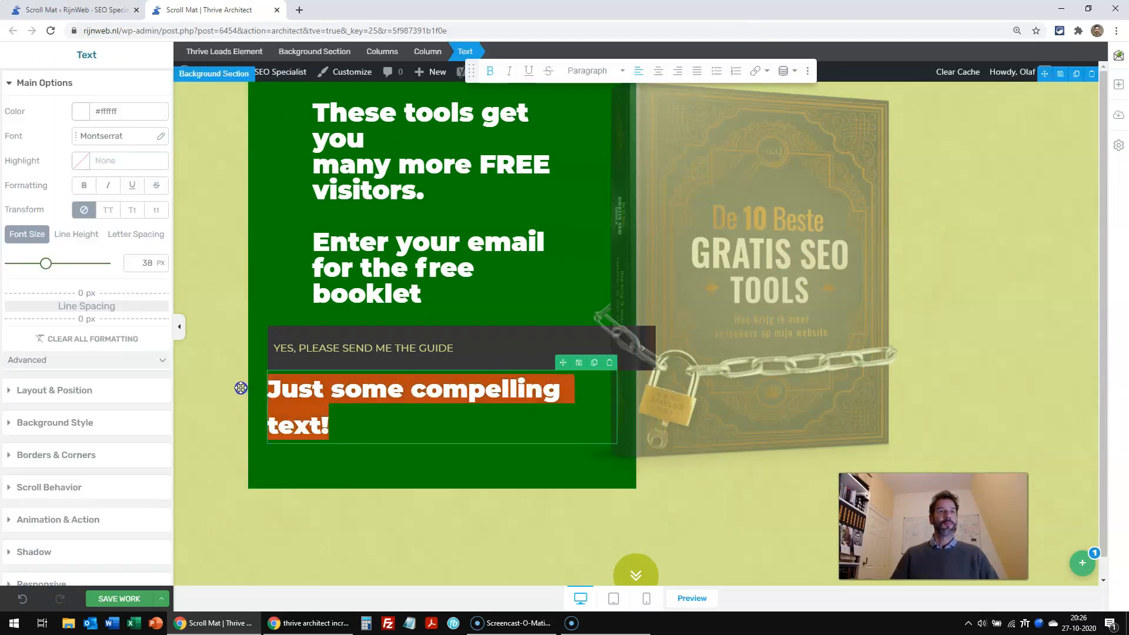
{"action": "left_click", "coordinate": [658, 70]}
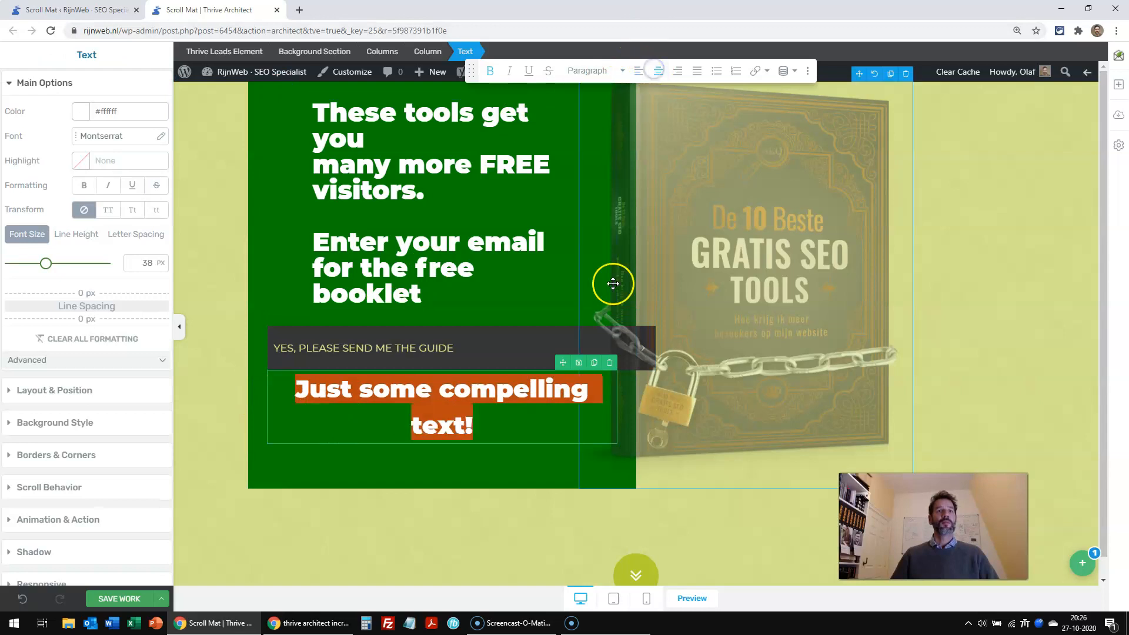
{"action": "left_click", "coordinate": [445, 391]}
{"action": "key", "text": "Return"}
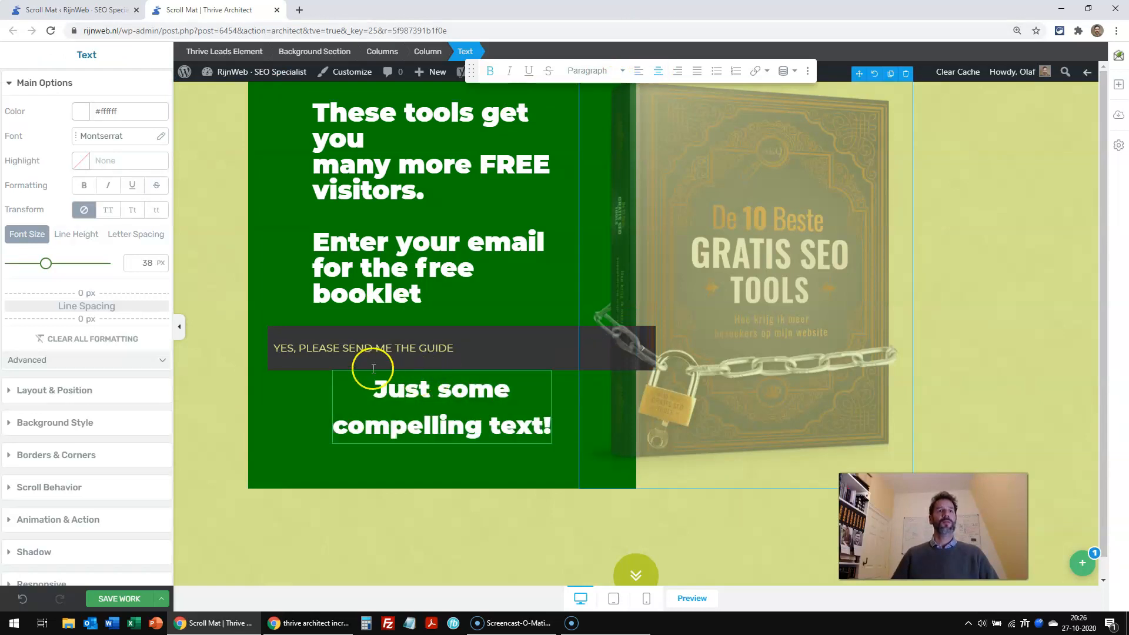
Step: Set the font size of the "YES, PLEASE SEND ME THE GUIDE" button text to 28 px
{"action": "double_click", "coordinate": [346, 349]}
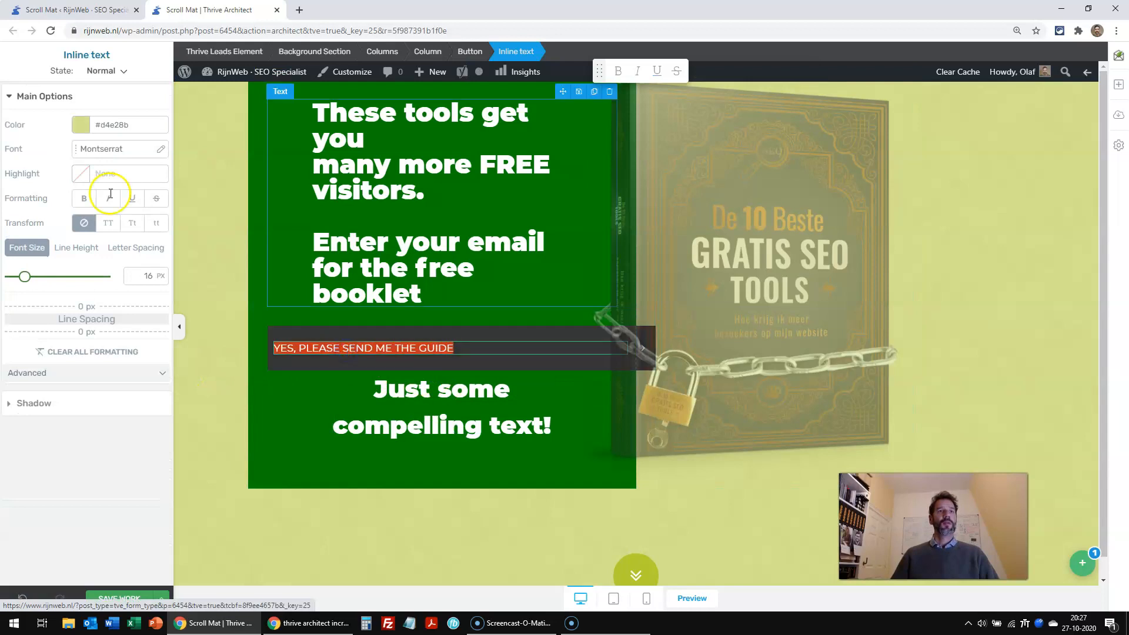
{"action": "left_click_drag", "start_coordinate": [31, 282], "coordinate": [37, 280]}
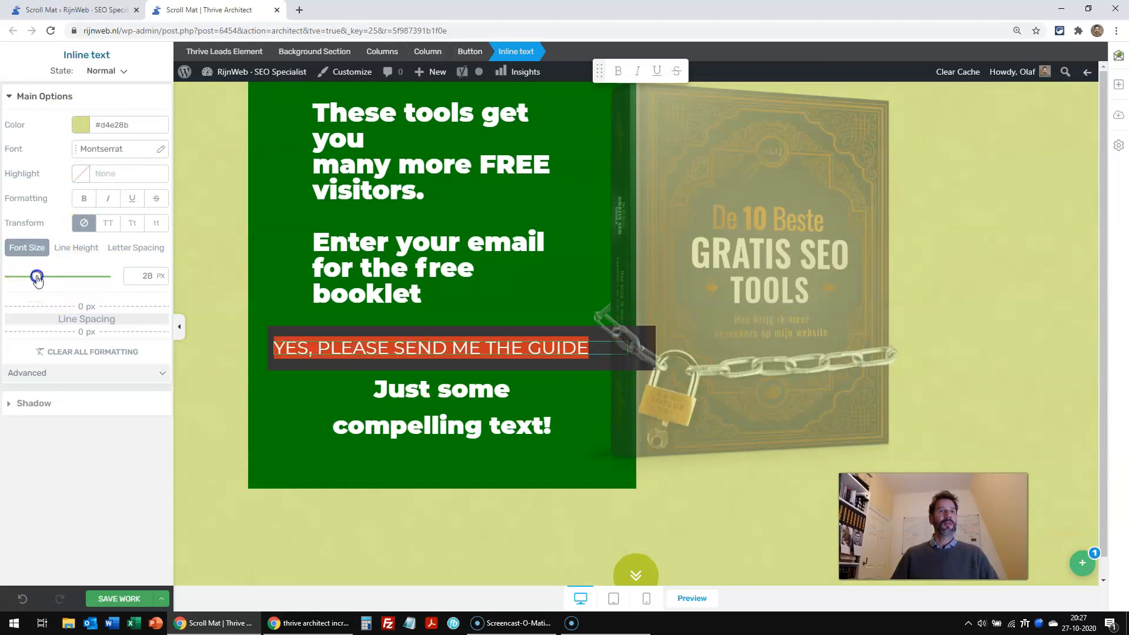
{"action": "left_click", "coordinate": [254, 525]}
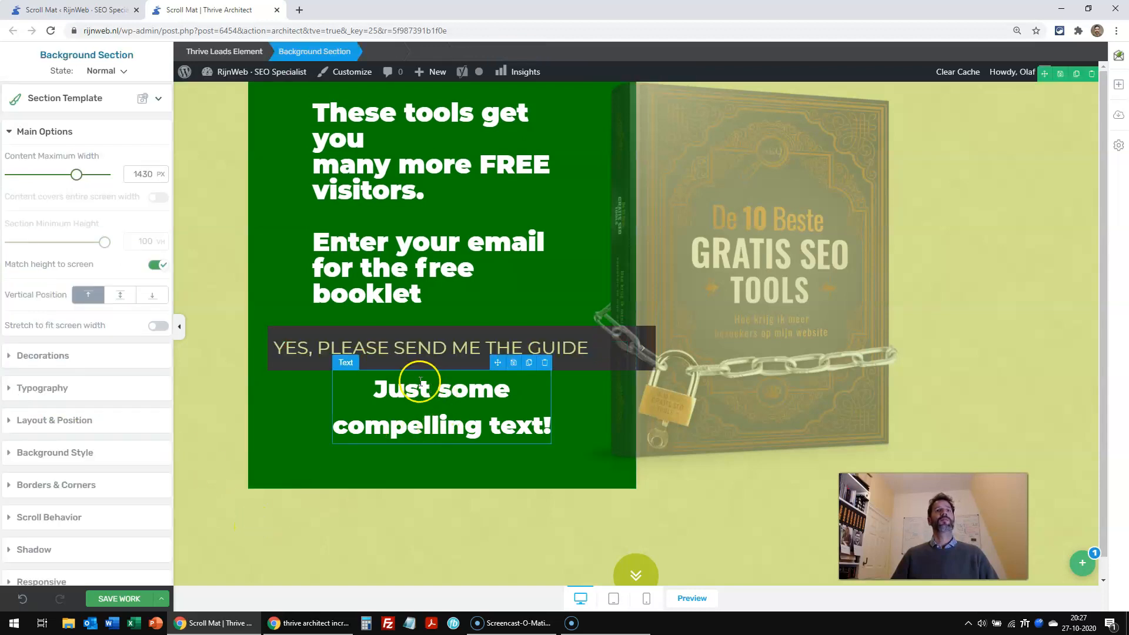
Step: Set the book image's opacity to 100% in its image effects
{"action": "left_click", "coordinate": [804, 266]}
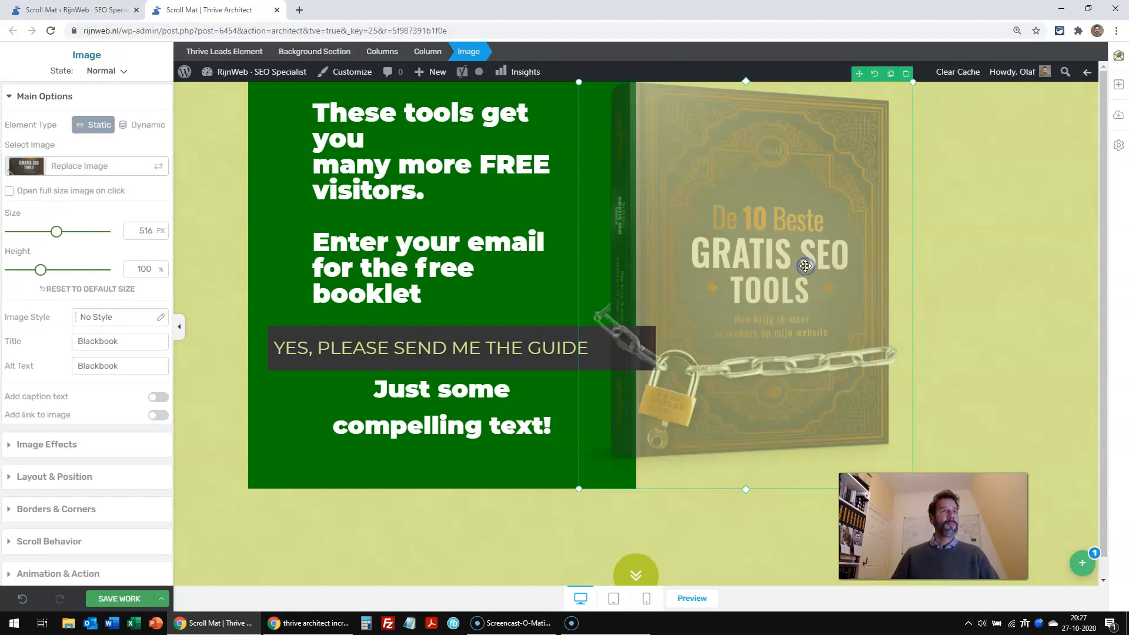
{"action": "left_click", "coordinate": [9, 445]}
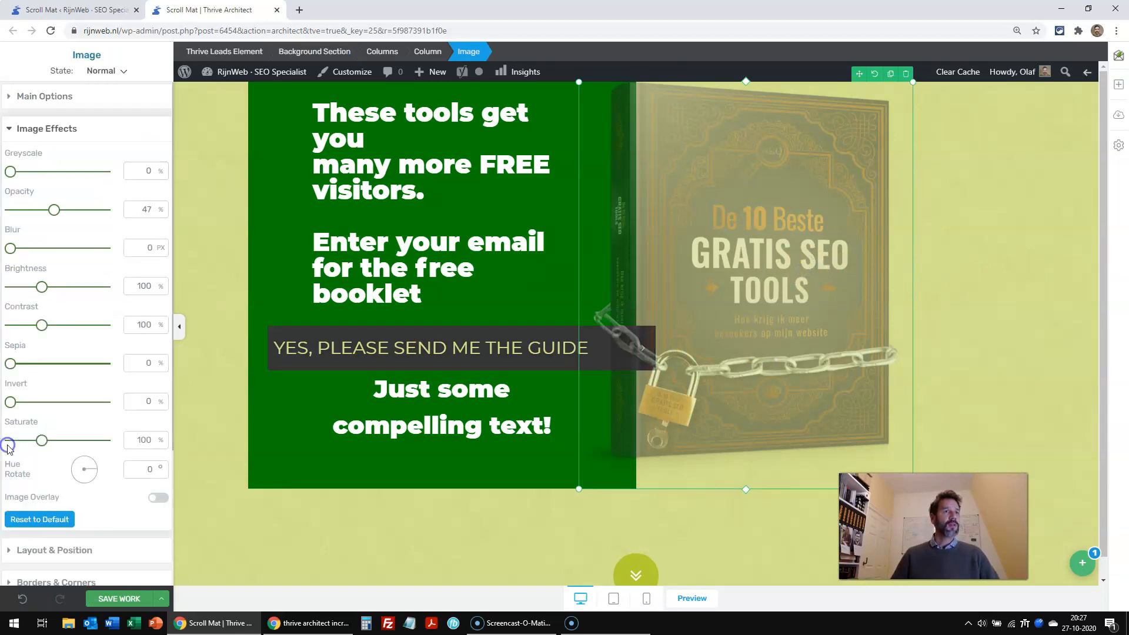
{"action": "left_click_drag", "start_coordinate": [54, 210], "coordinate": [118, 212]}
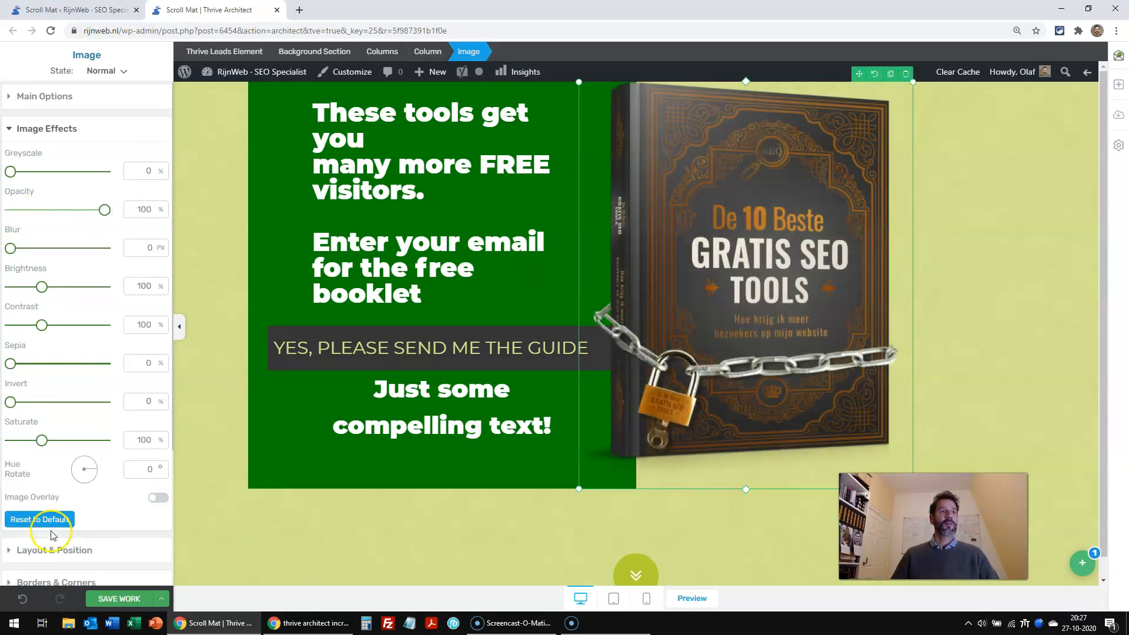
Step: Save the scroll mat design and open its preview
{"action": "left_click", "coordinate": [124, 597]}
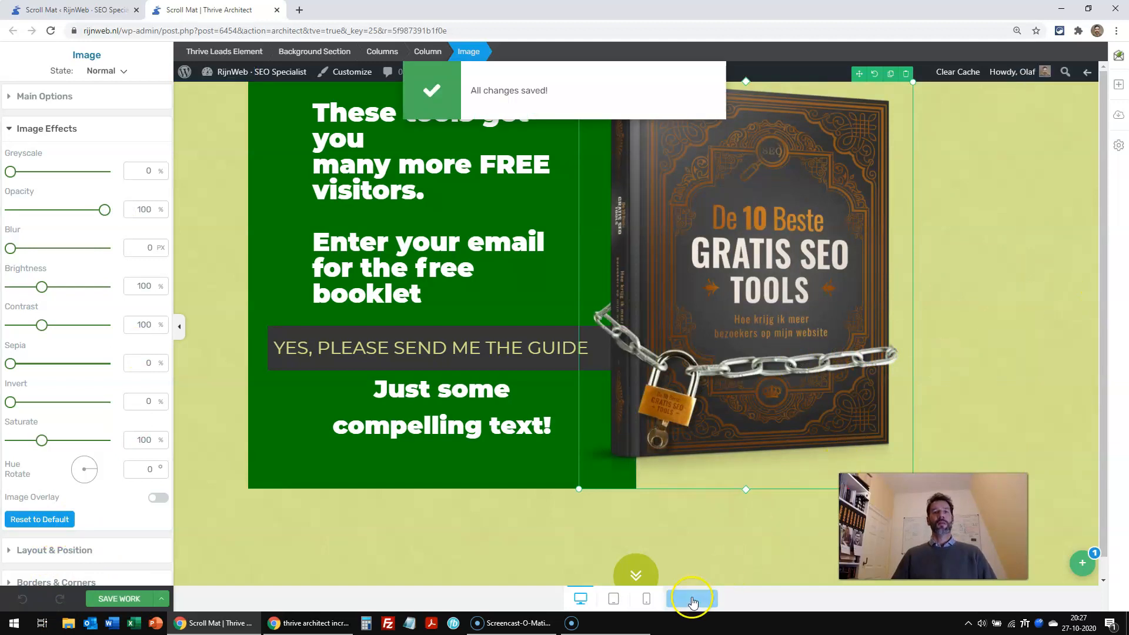
{"action": "left_click", "coordinate": [692, 597]}
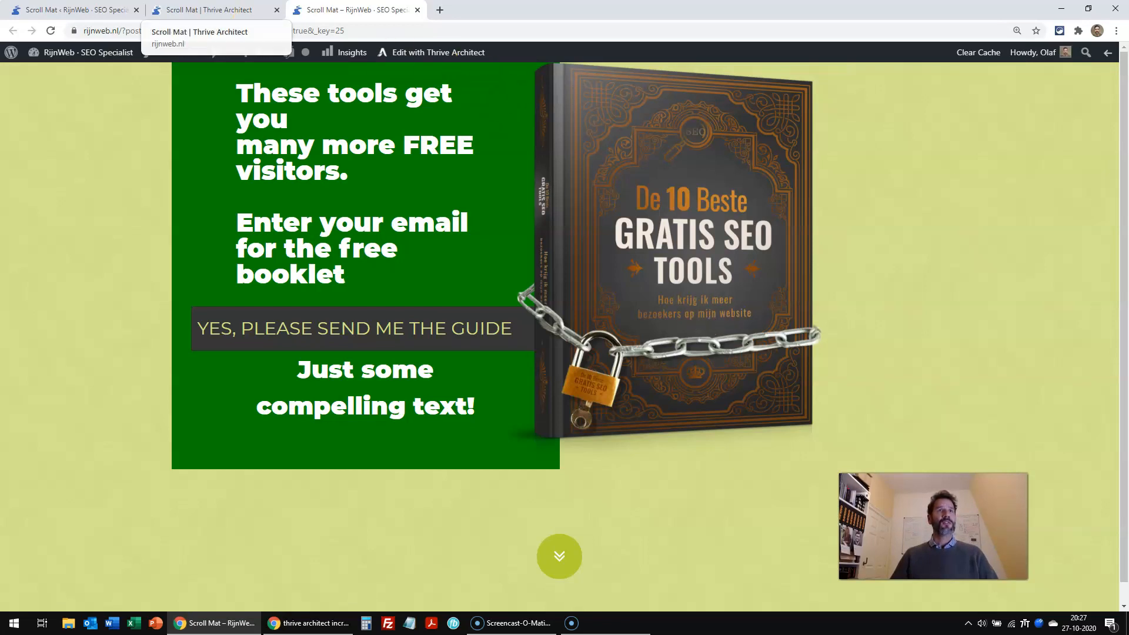
Step: Return to the scroll mat editor and set the font size of the whole "These tools get you…" headline text to 28 px
{"action": "left_click", "coordinate": [212, 10]}
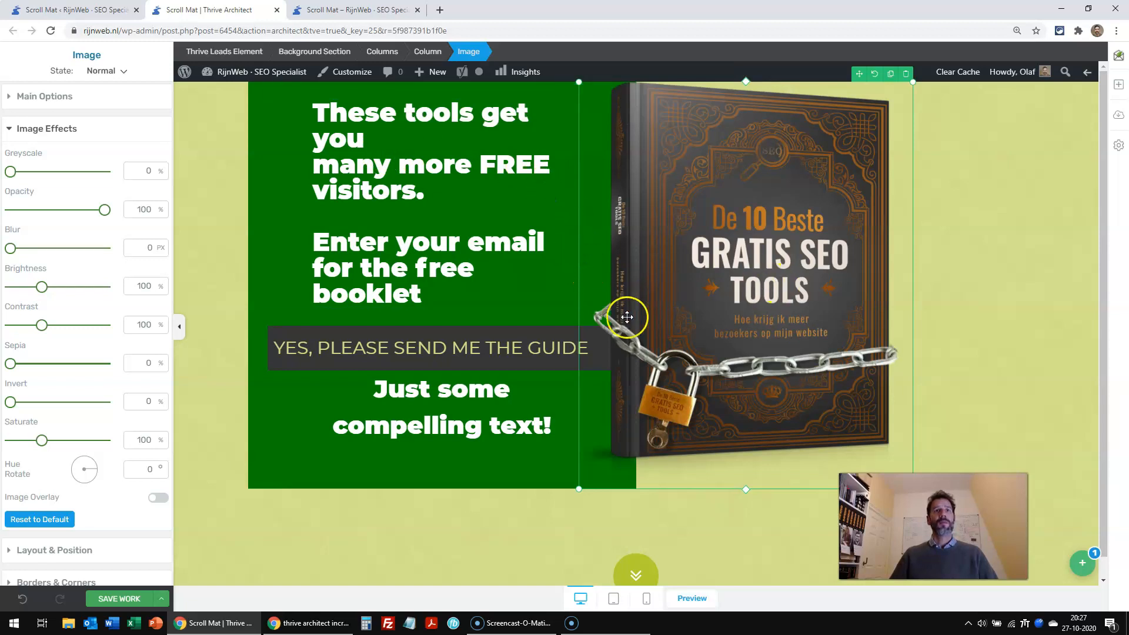
{"action": "left_click", "coordinate": [396, 135]}
{"action": "left_click_drag", "start_coordinate": [436, 195], "coordinate": [265, 123]}
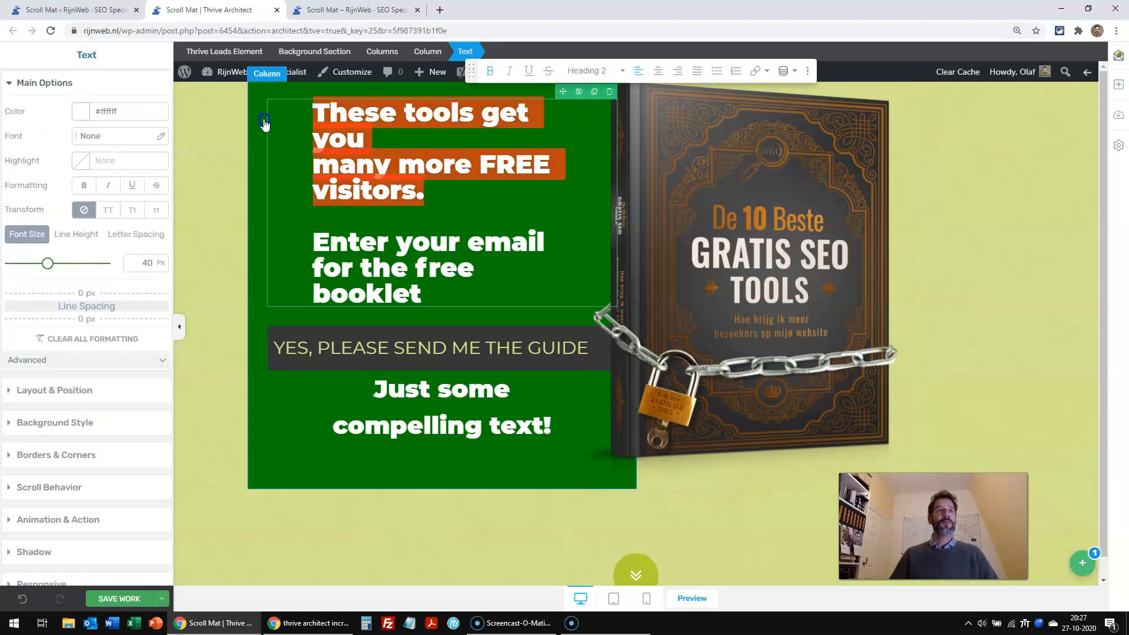
{"action": "left_click_drag", "start_coordinate": [433, 288], "coordinate": [278, 118]}
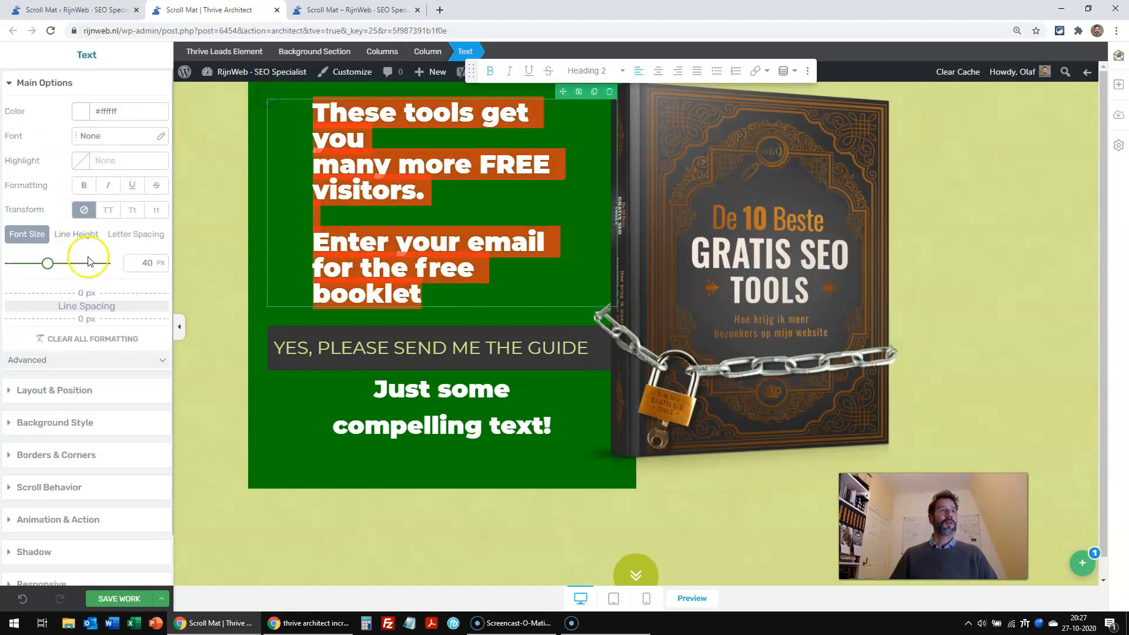
{"action": "left_click_drag", "start_coordinate": [59, 267], "coordinate": [38, 265]}
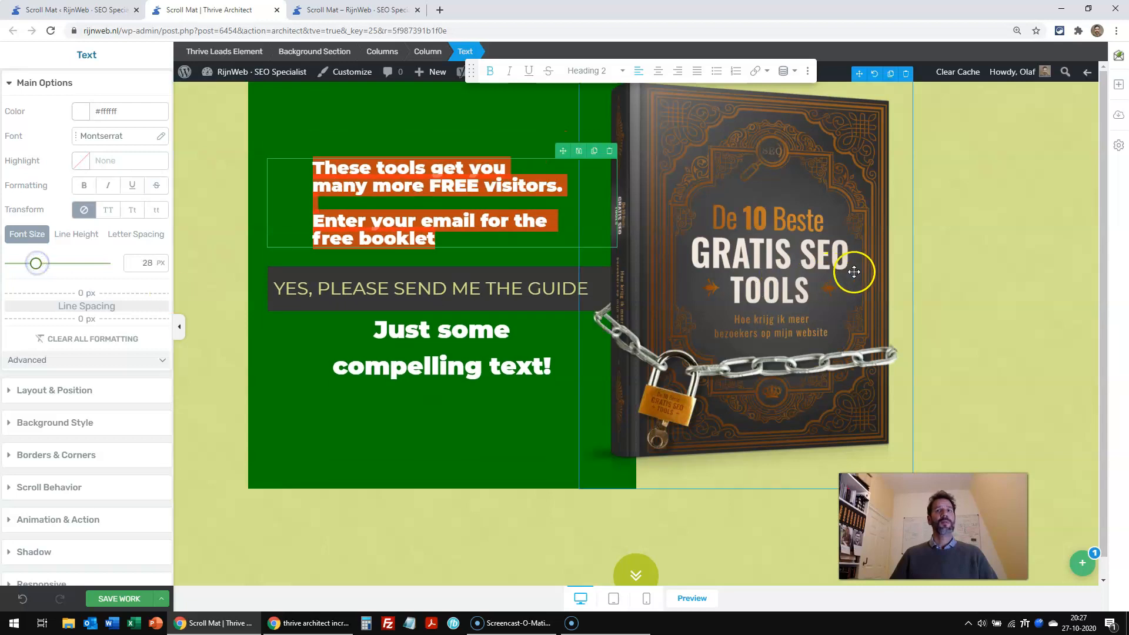
{"action": "left_click", "coordinate": [1048, 283]}
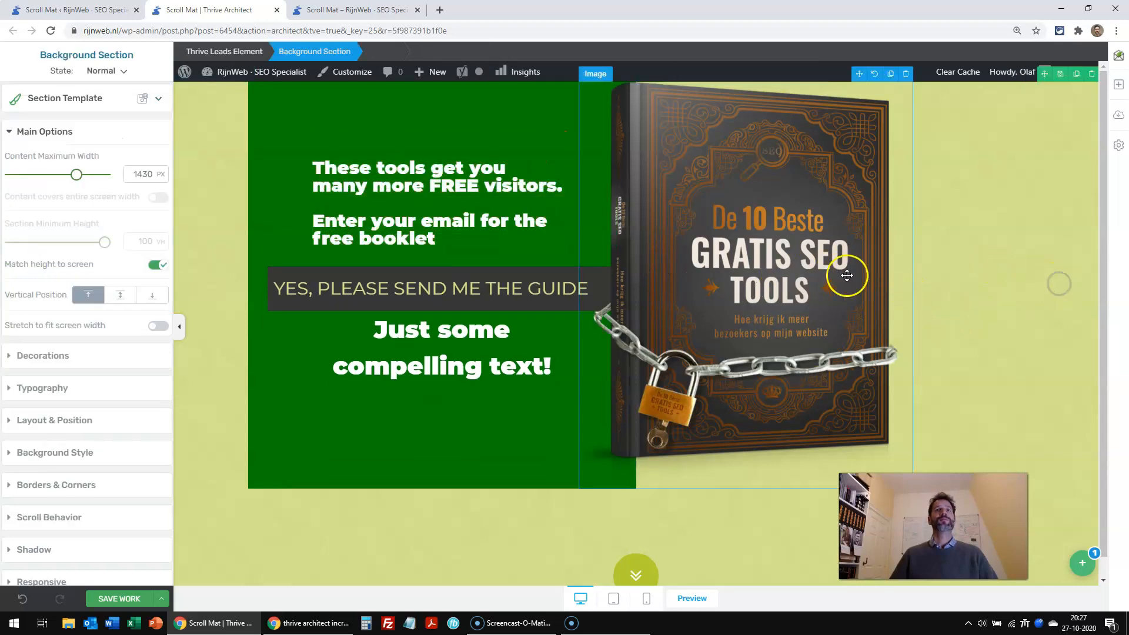
Step: Widen the green text column of the scroll mat to 54.67%
{"action": "left_click", "coordinate": [683, 200]}
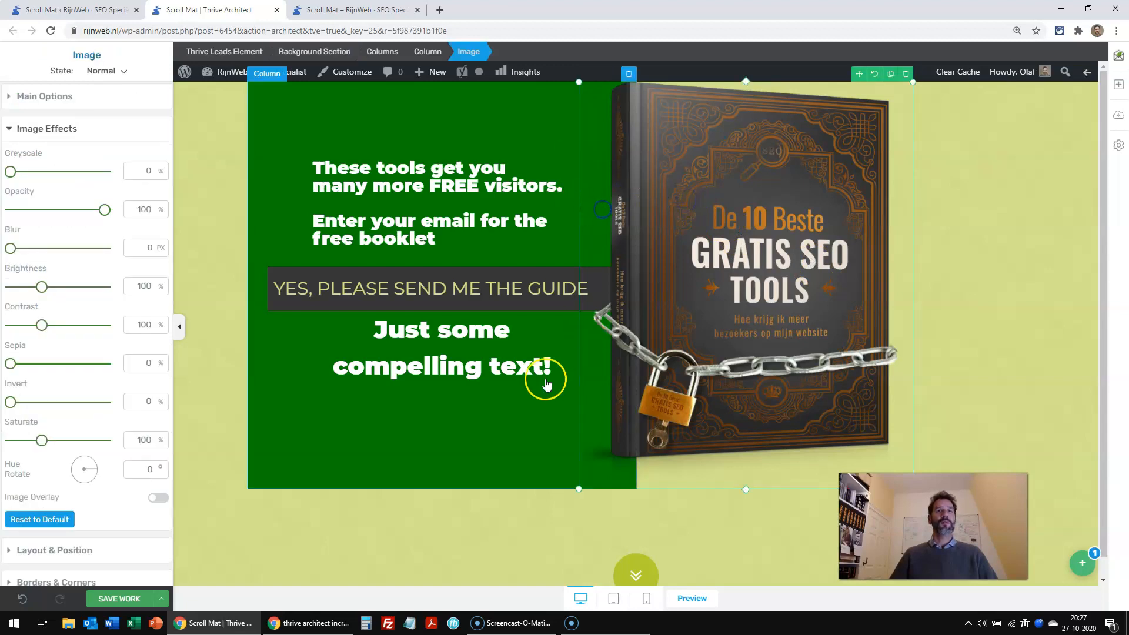
{"action": "left_click", "coordinate": [569, 468]}
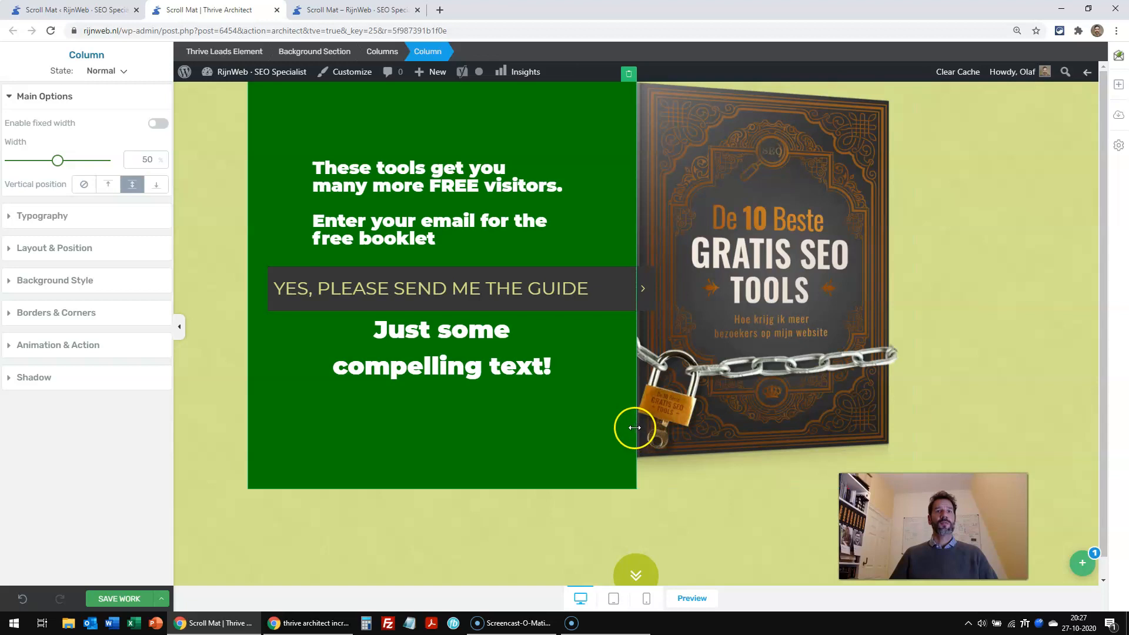
{"action": "left_click_drag", "start_coordinate": [633, 432], "coordinate": [670, 429]}
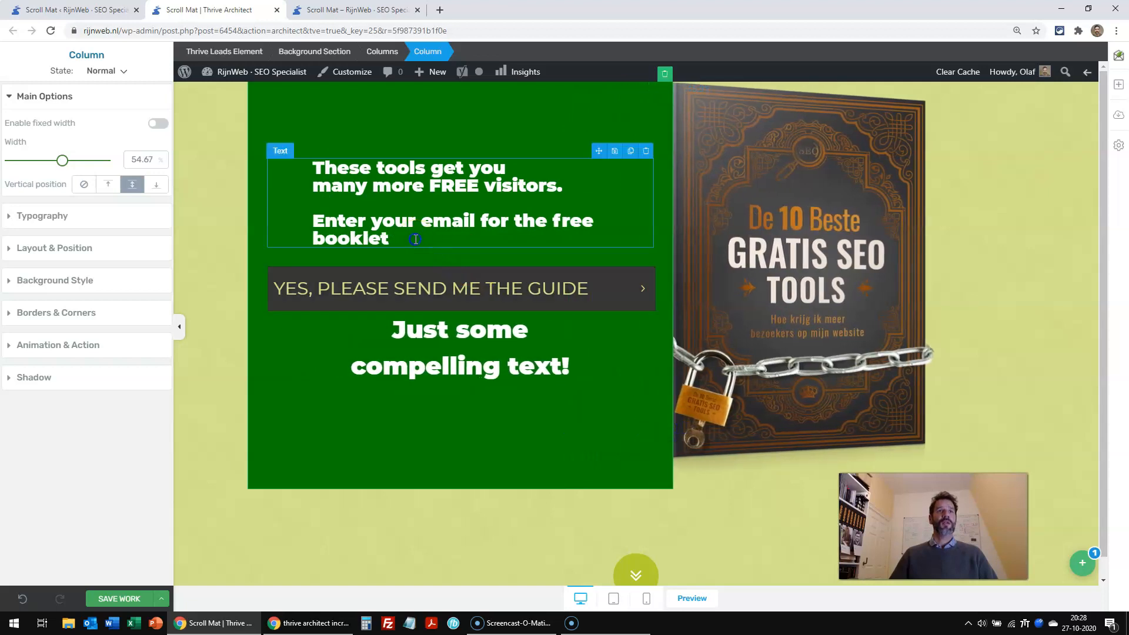
Step: Set the font size of all the headline text above the button to 34 px
{"action": "left_click_drag", "start_coordinate": [415, 239], "coordinate": [281, 152]}
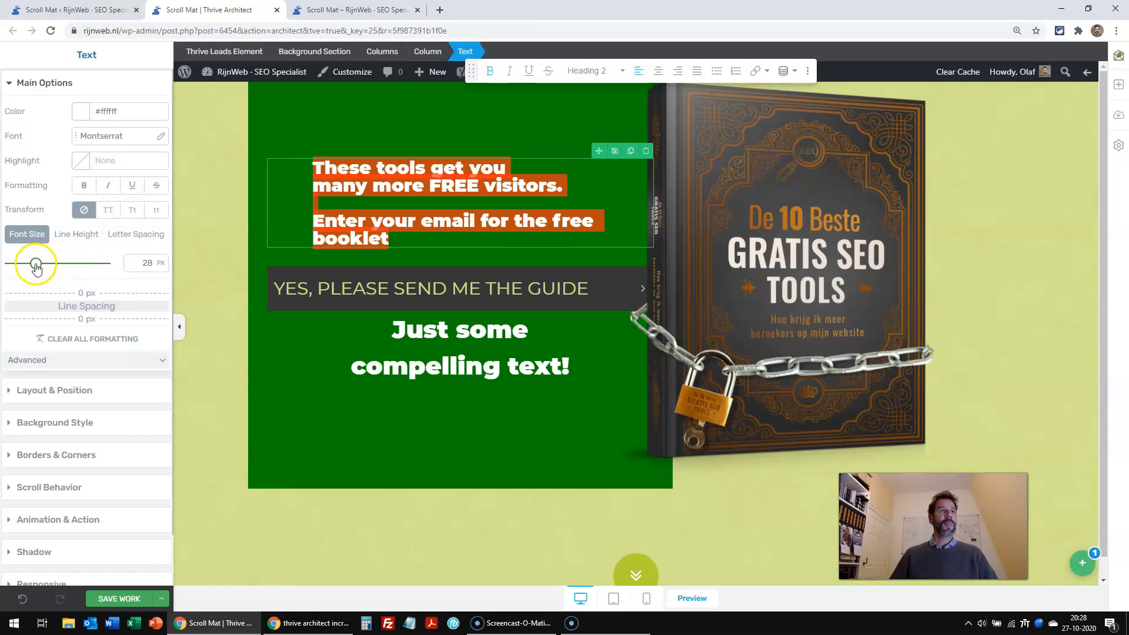
{"action": "left_click_drag", "start_coordinate": [38, 267], "coordinate": [42, 268]}
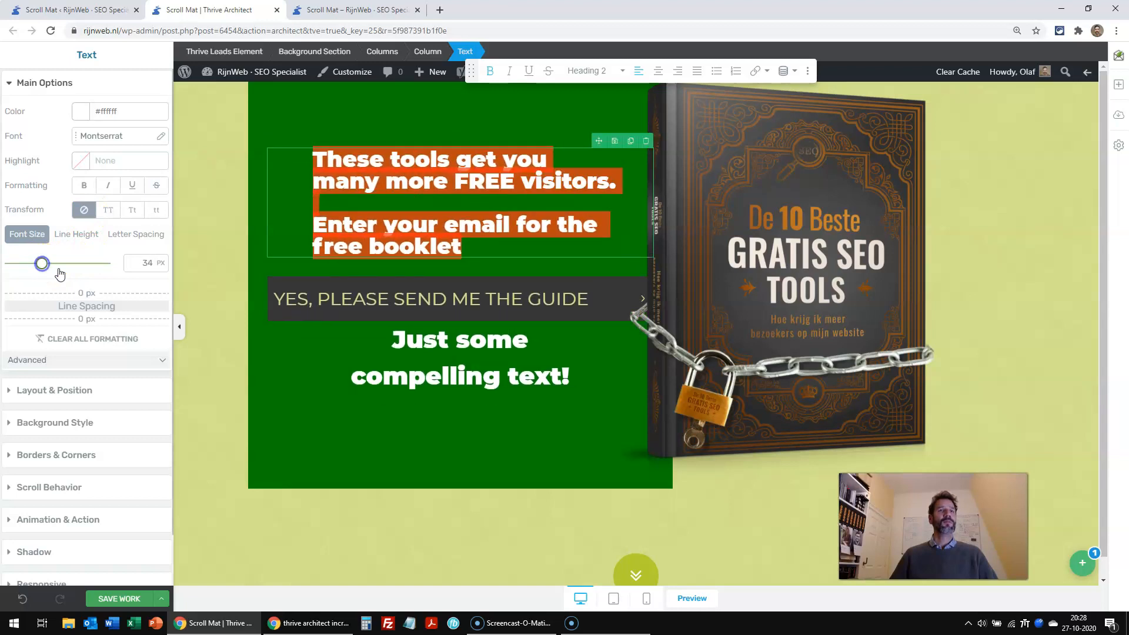
{"action": "left_click", "coordinate": [993, 355]}
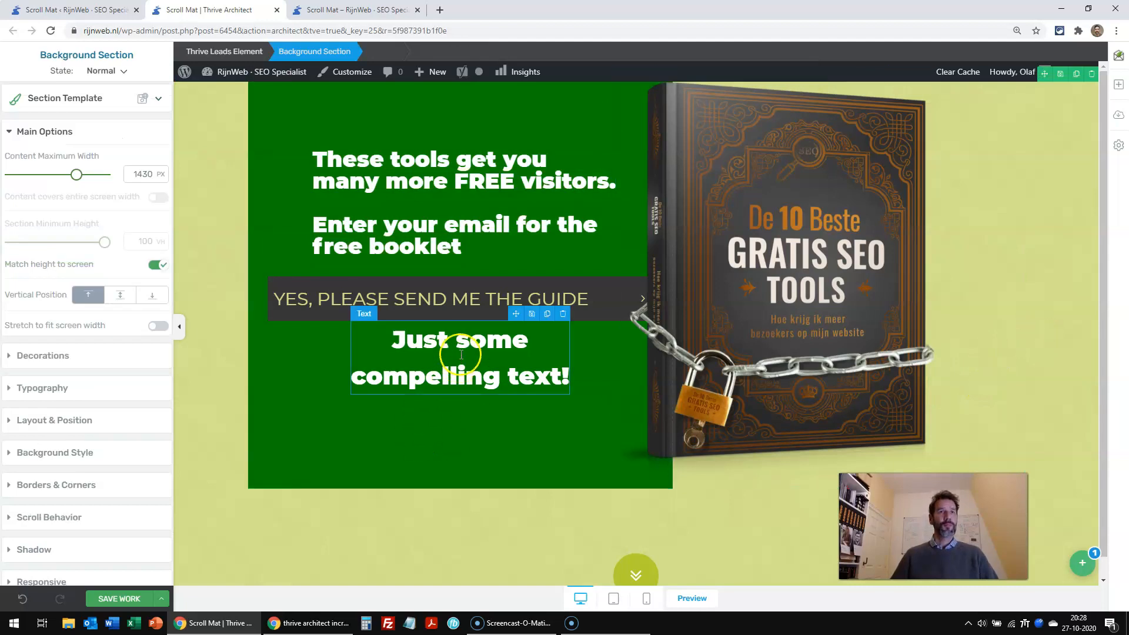
Step: Insert a blank line above "Just some compelling text!" and save the scroll mat design
{"action": "left_click", "coordinate": [397, 340]}
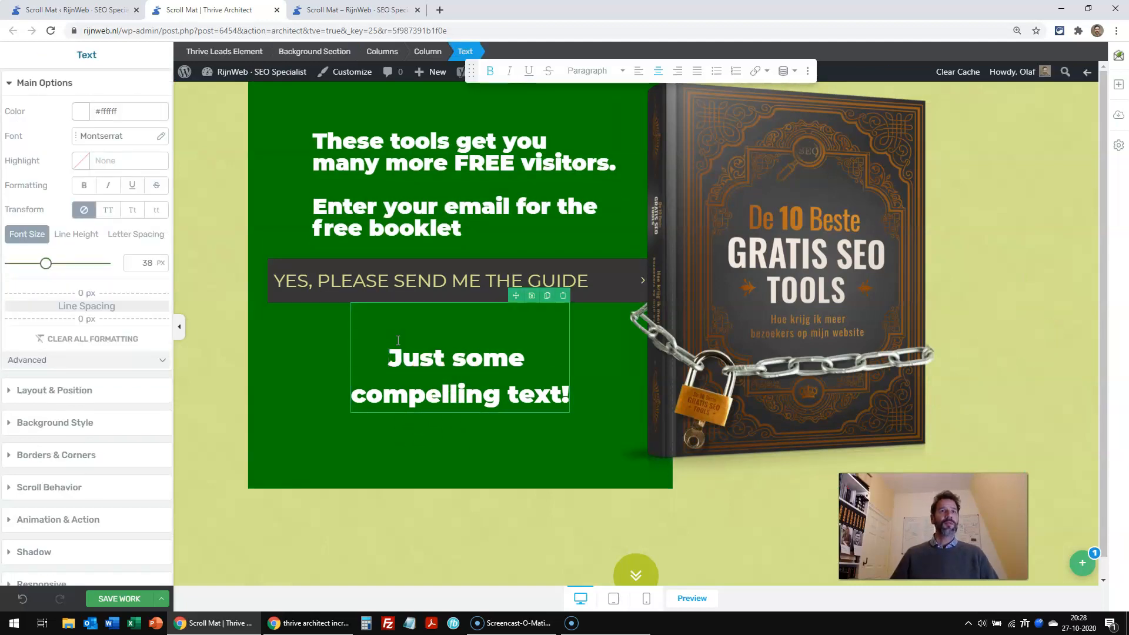
{"action": "left_click", "coordinate": [1036, 307]}
{"action": "left_click", "coordinate": [120, 602]}
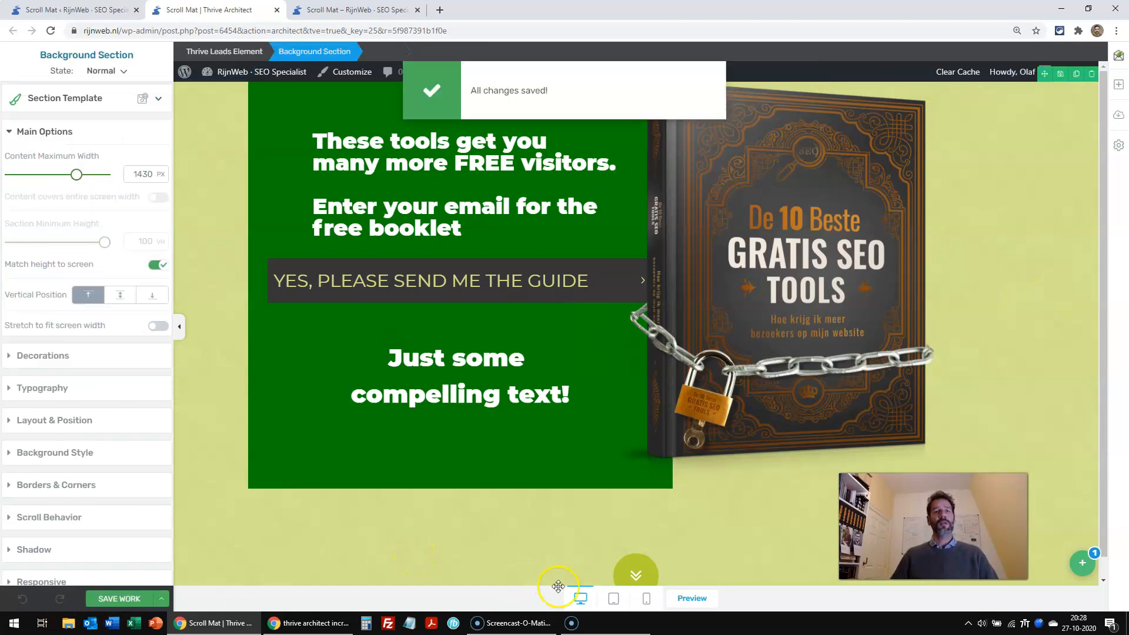
Step: Check the scroll mat in the browser preview and in the editor's mobile view, returning to the desktop view
{"action": "left_click", "coordinate": [692, 597]}
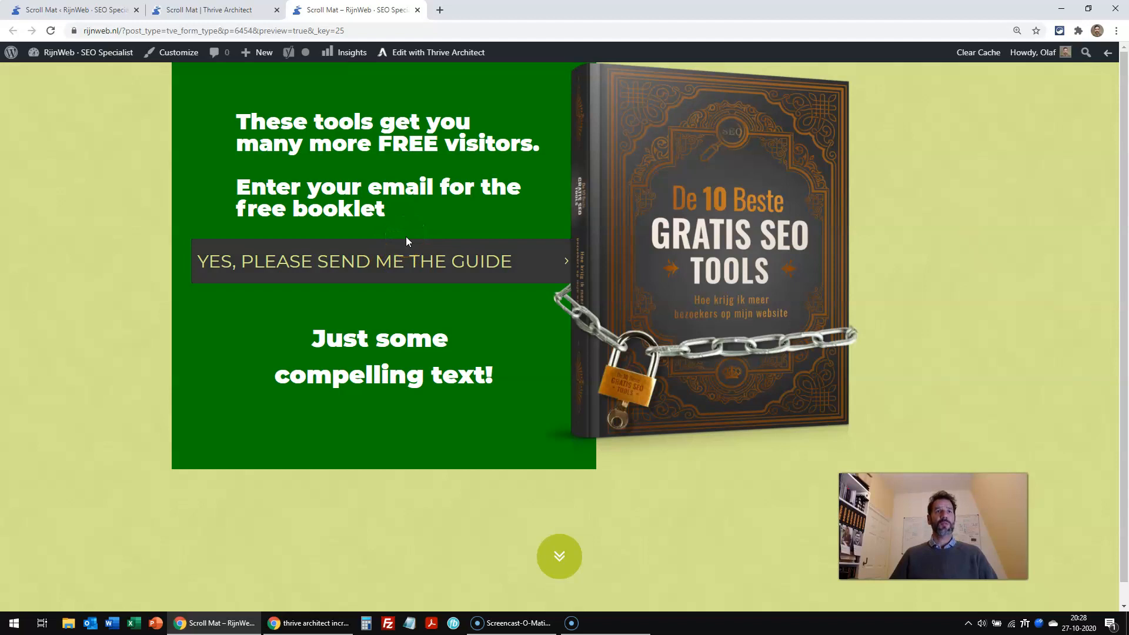
{"action": "left_click", "coordinate": [417, 10]}
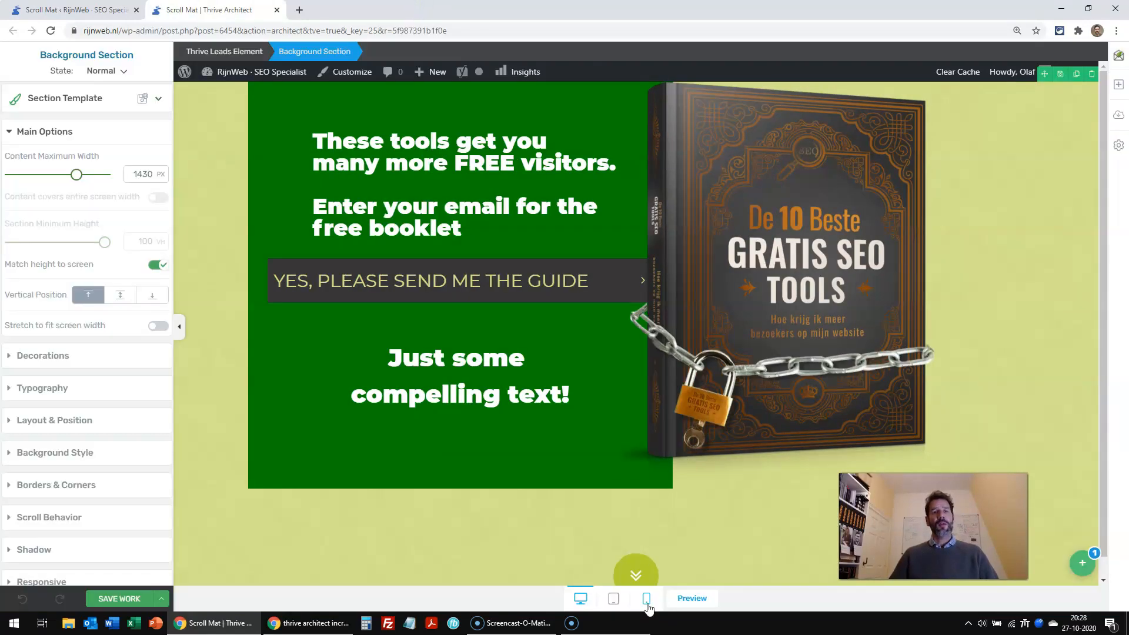
{"action": "left_click", "coordinate": [647, 604]}
{"action": "left_click", "coordinate": [664, 394]}
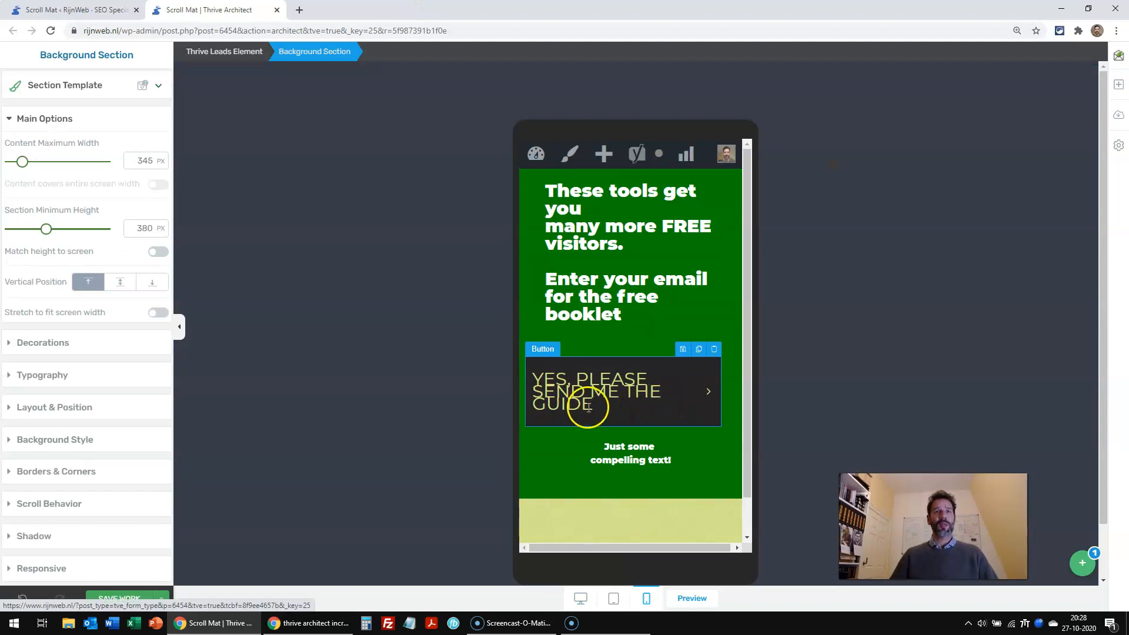
{"action": "scroll", "coordinate": [595, 393], "scroll_direction": "down", "scroll_amount": 1}
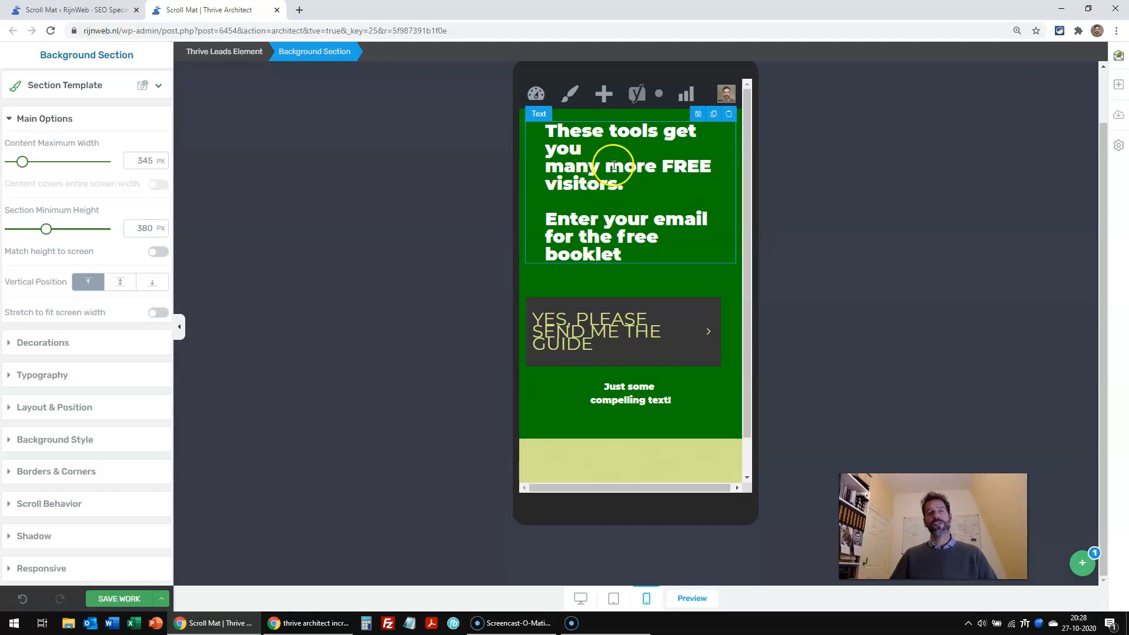
{"action": "left_click", "coordinate": [581, 599]}
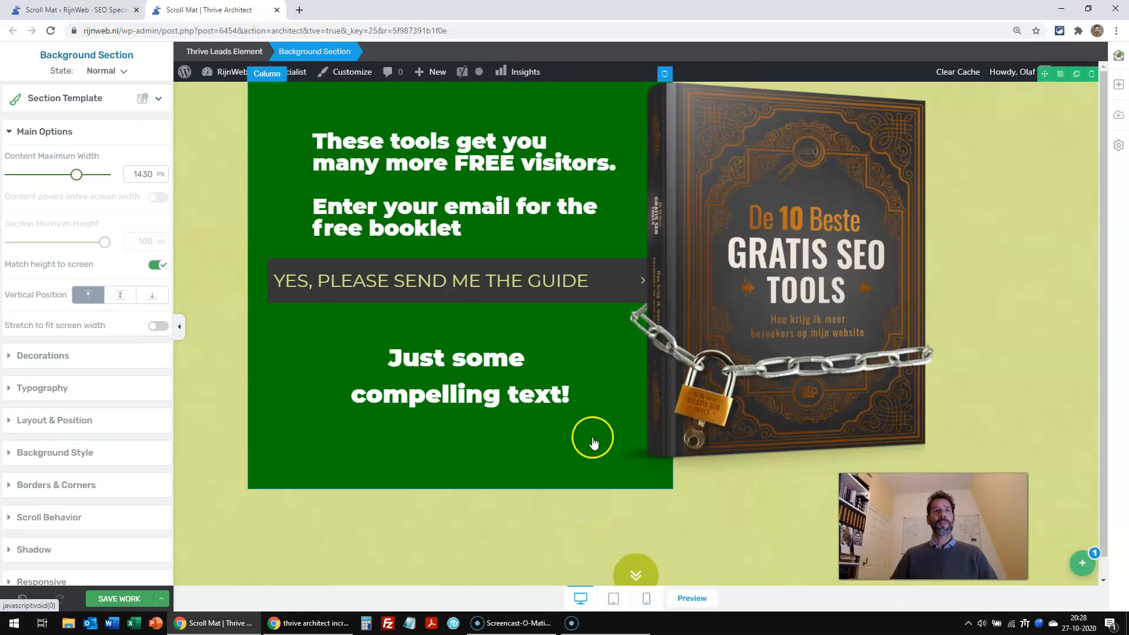
Step: Save the scroll mat design and exit the editor
{"action": "left_click", "coordinate": [119, 599]}
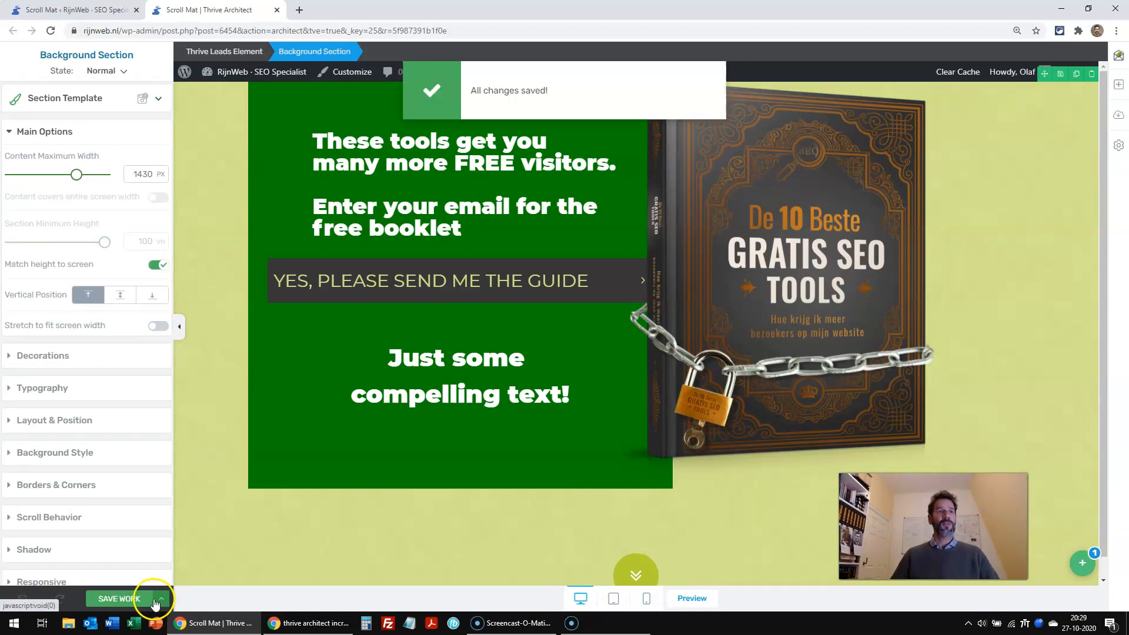
{"action": "left_click", "coordinate": [161, 600]}
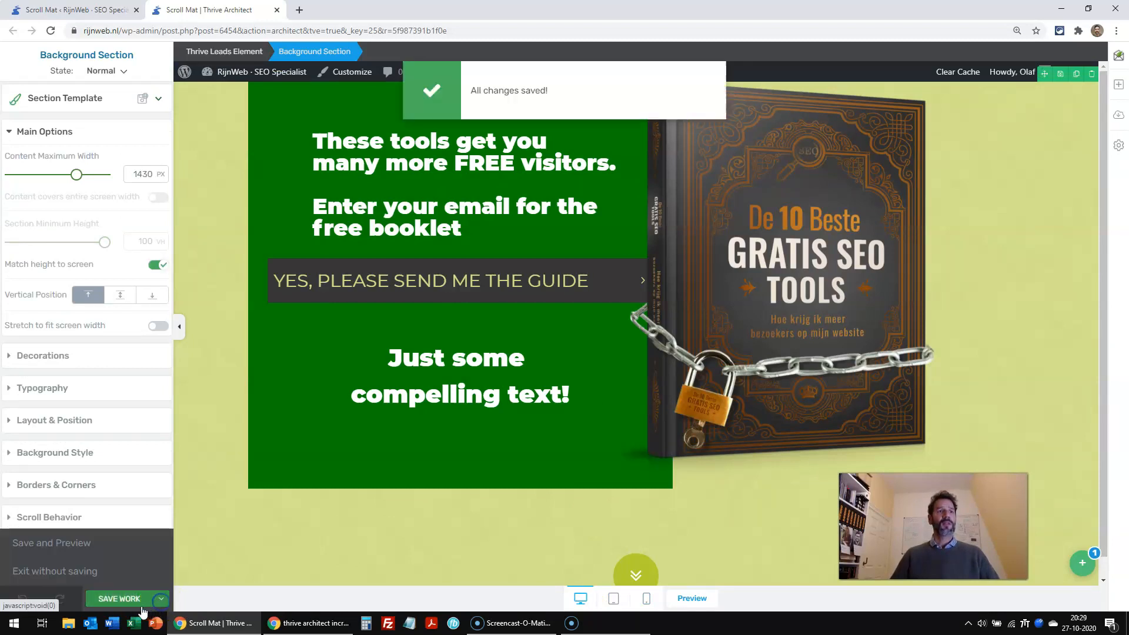
{"action": "left_click", "coordinate": [53, 573]}
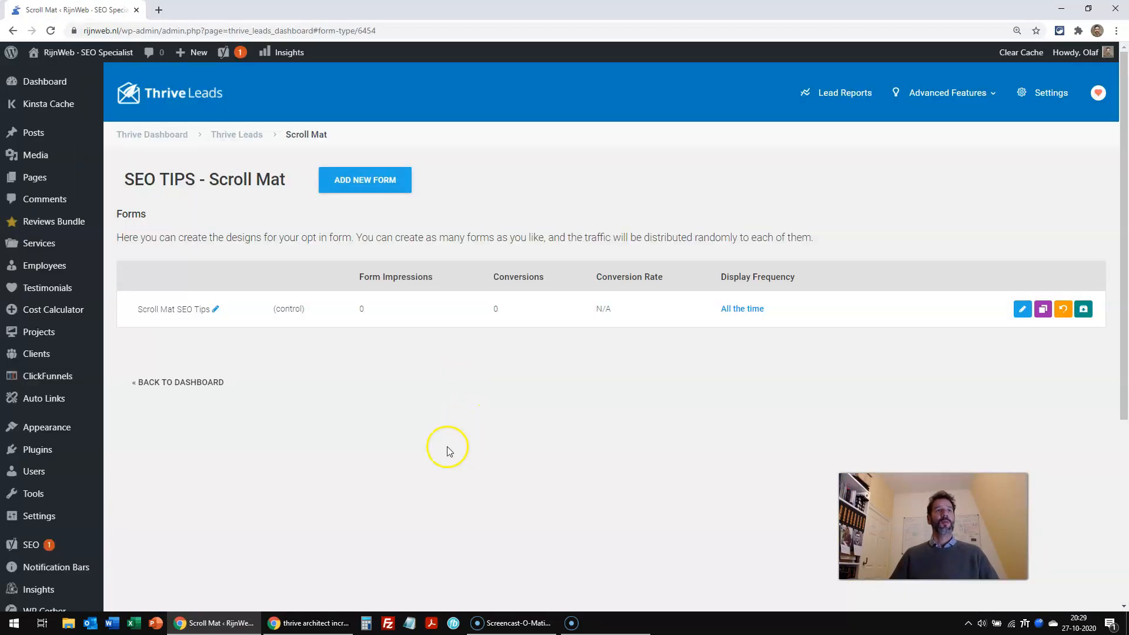
Step: In the Thrive Leads dashboard's SEO TIPS lead group, turn off desktop display for the Ribbon and Lightbox forms
{"action": "left_click", "coordinate": [252, 134]}
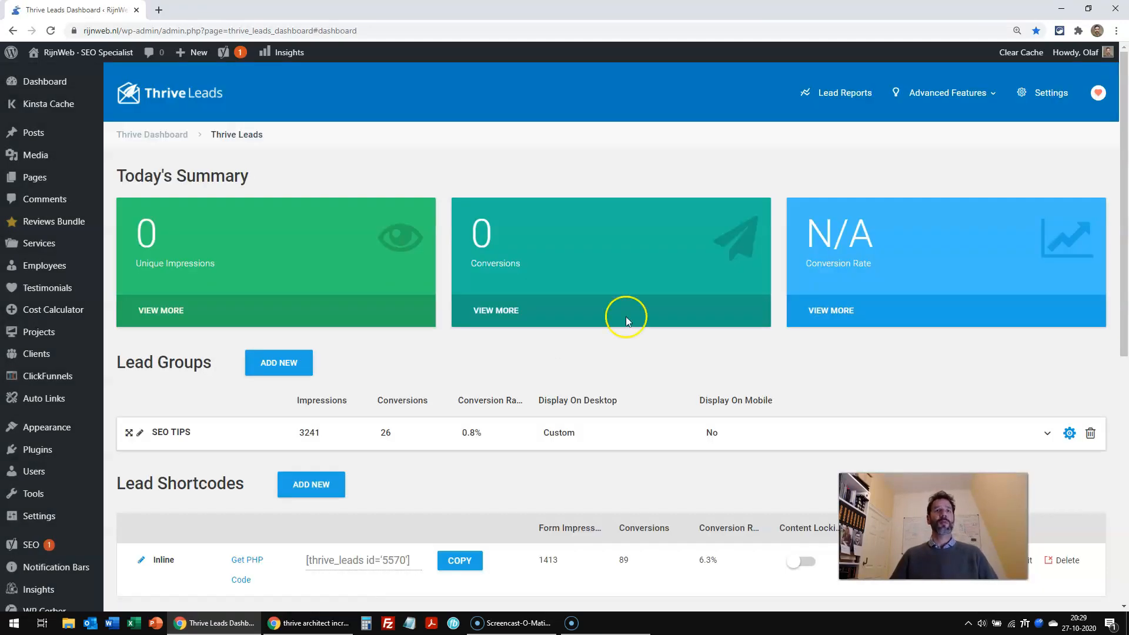
{"action": "left_click", "coordinate": [1065, 439]}
{"action": "scroll", "coordinate": [826, 329], "scroll_direction": "down", "scroll_amount": 3}
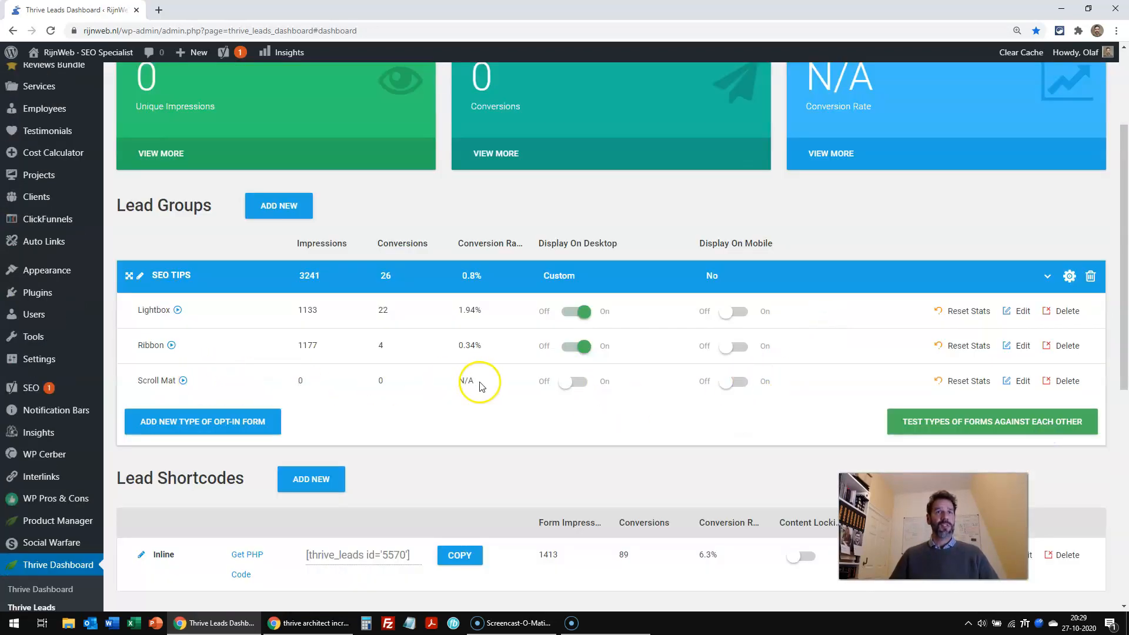
{"action": "left_click", "coordinate": [577, 346]}
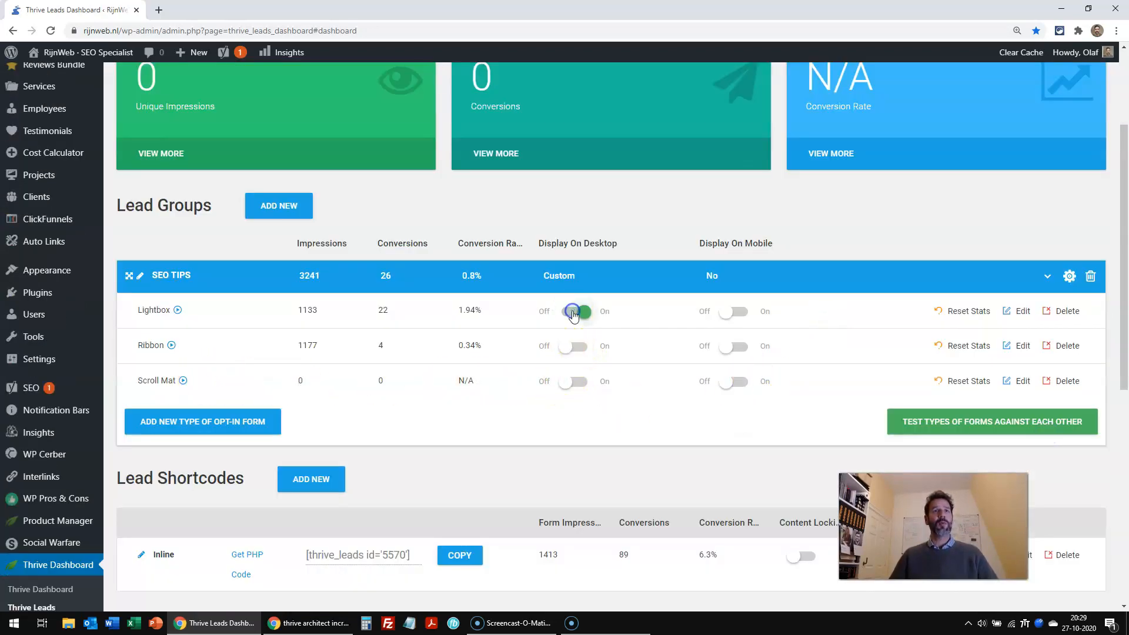
Step: View the Scroll Mat form's design list, go back to the Thrive Leads dashboard and expand the SEO TIPS lead group
{"action": "left_click", "coordinate": [1019, 382]}
{"action": "scroll", "coordinate": [783, 327], "scroll_direction": "up", "scroll_amount": 2}
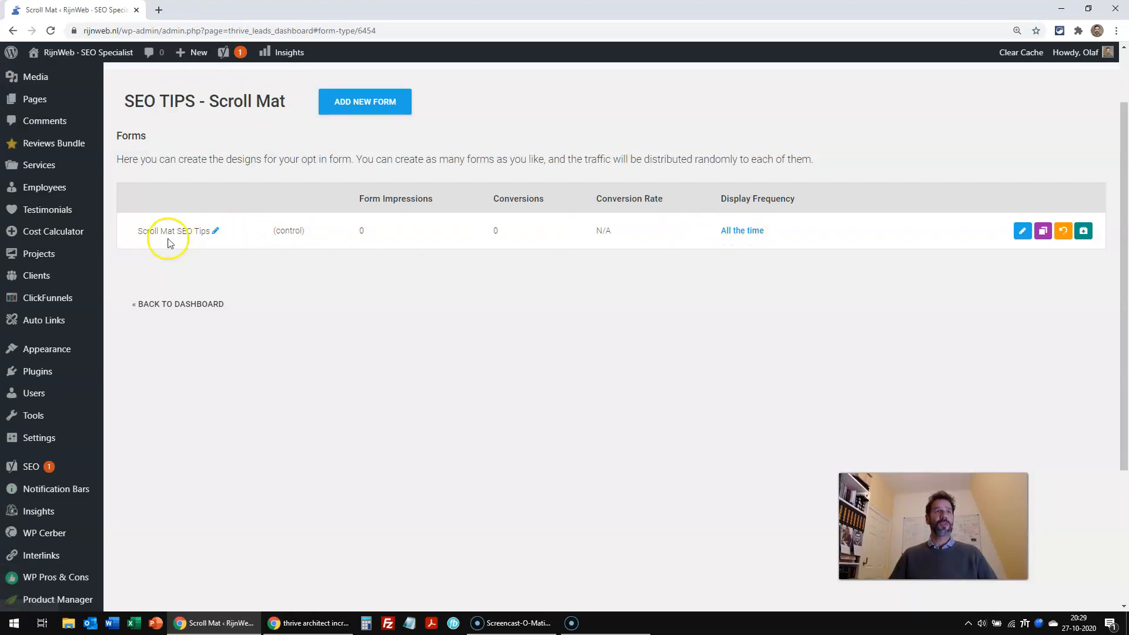
{"action": "scroll", "coordinate": [115, 139], "scroll_direction": "up", "scroll_amount": 2}
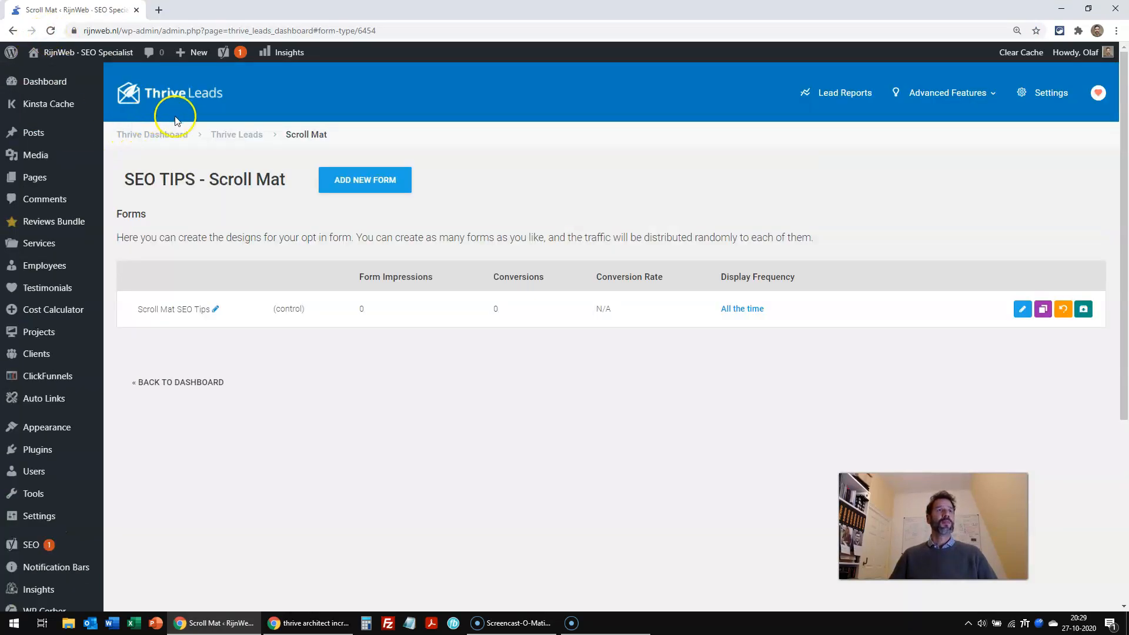
{"action": "left_click", "coordinate": [231, 135]}
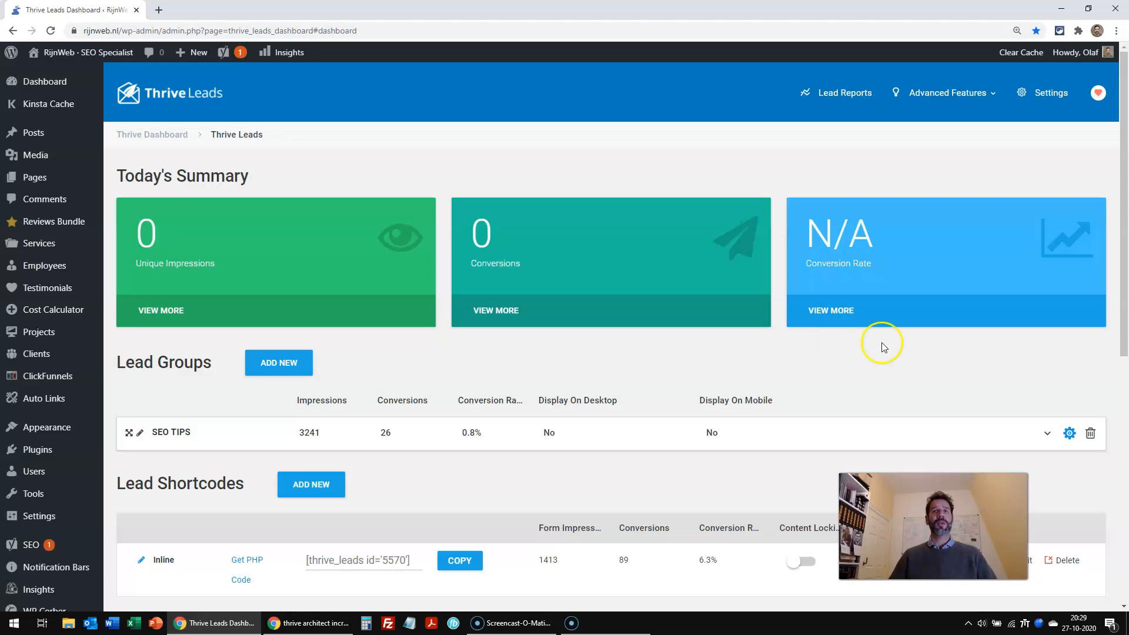
{"action": "scroll", "coordinate": [961, 348], "scroll_direction": "down", "scroll_amount": 1}
{"action": "scroll", "coordinate": [961, 347], "scroll_direction": "down", "scroll_amount": 1}
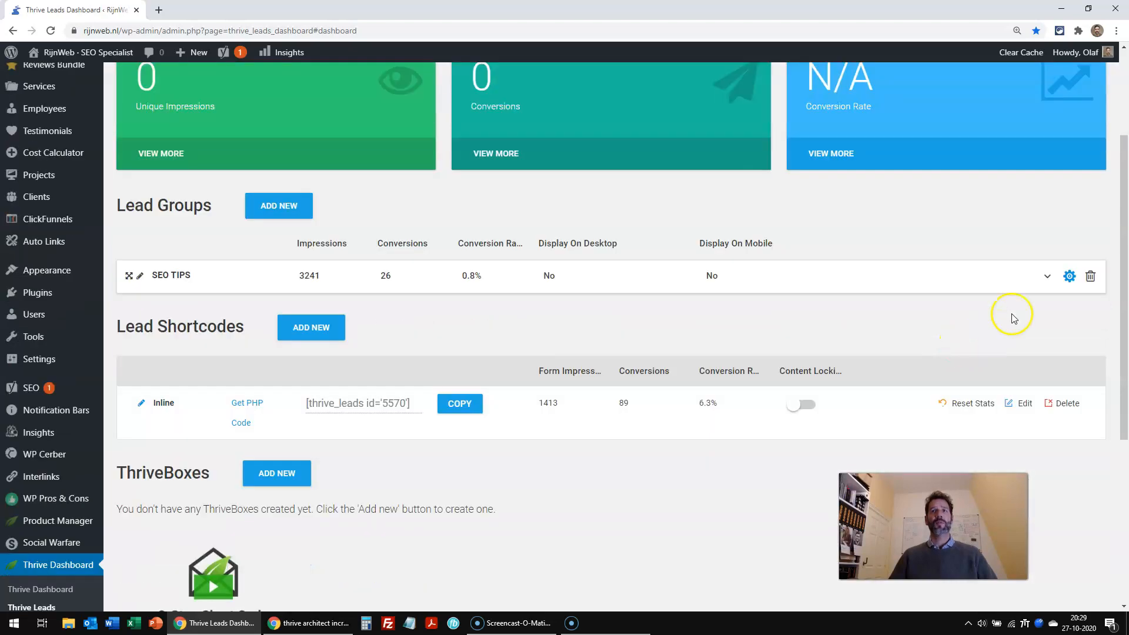
{"action": "left_click", "coordinate": [1046, 277]}
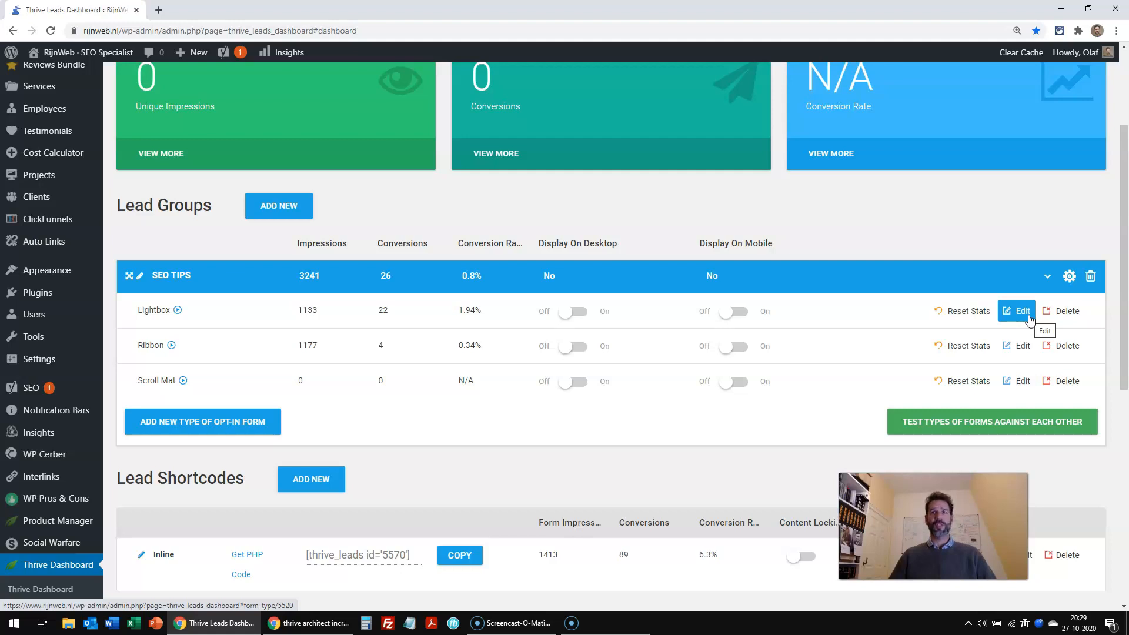
Step: Open the SEO TIPS display settings and review the Display Logic options for basic settings, categories, posts and pages
{"action": "left_click", "coordinate": [1069, 276]}
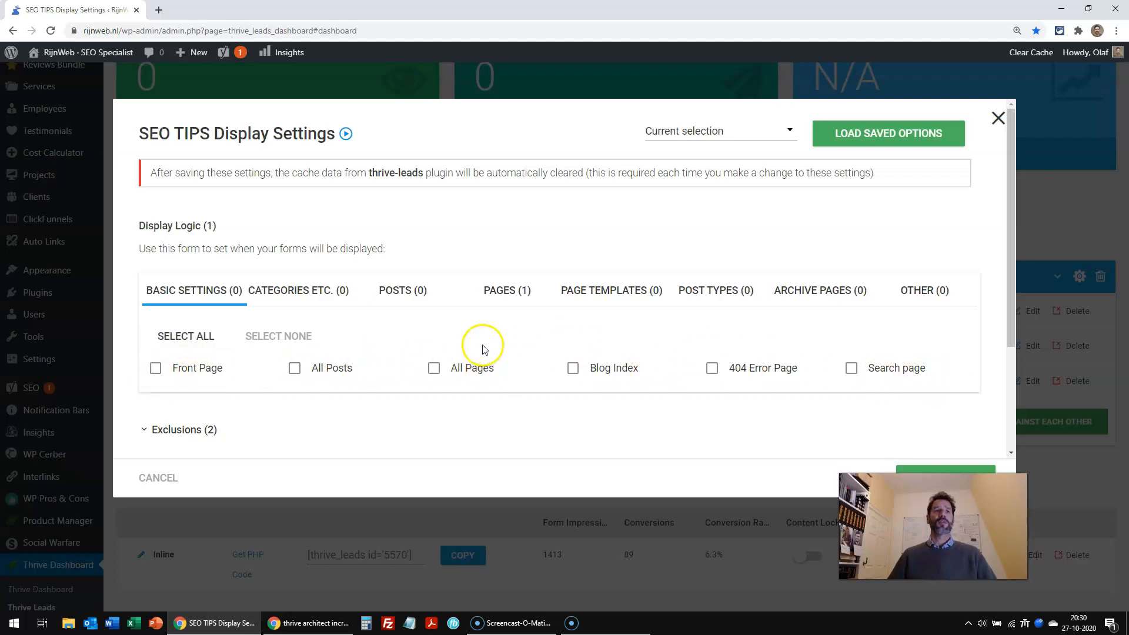
{"action": "left_click", "coordinate": [311, 298]}
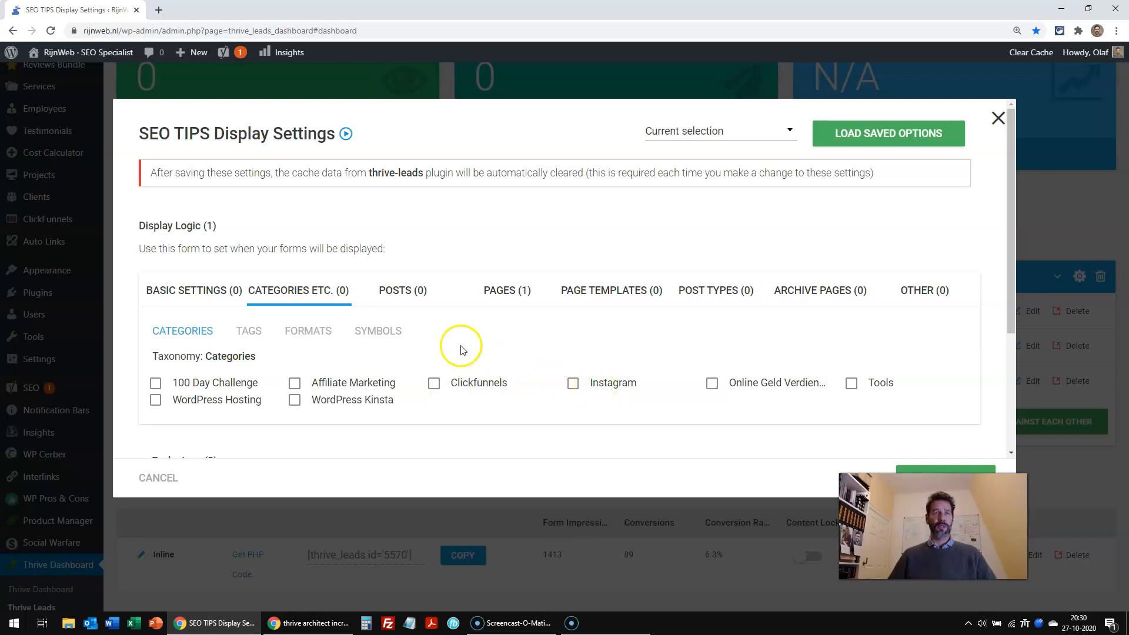
{"action": "left_click", "coordinate": [400, 294]}
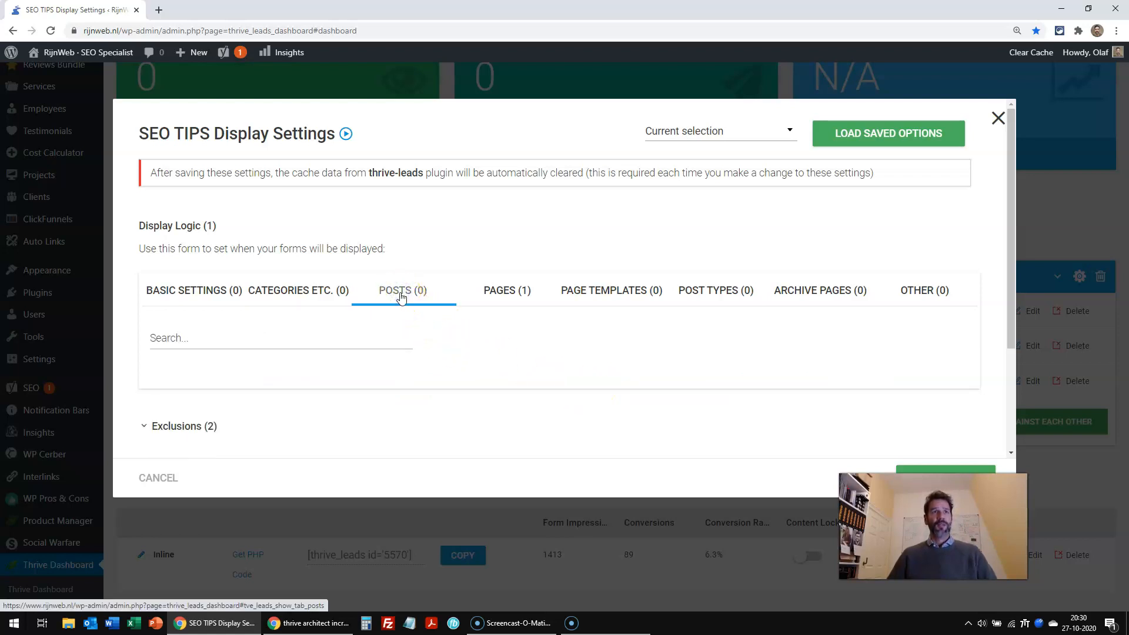
{"action": "left_click", "coordinate": [504, 294]}
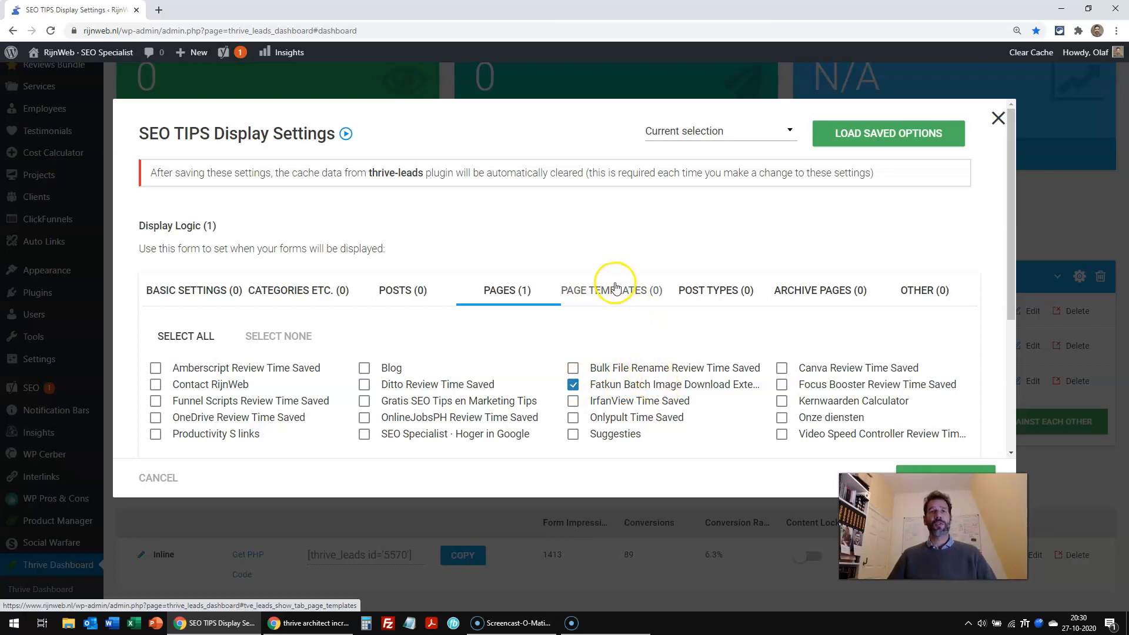
{"action": "scroll", "coordinate": [615, 286], "scroll_direction": "down", "scroll_amount": 3}
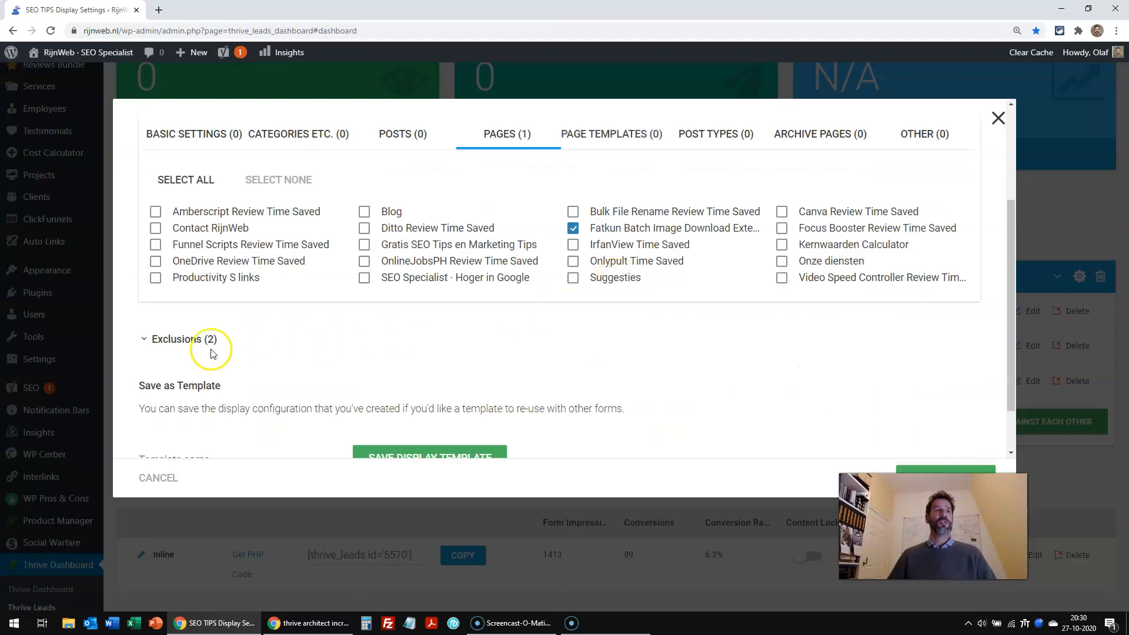
Step: Review the pages under Exclusions, then save and close the SEO TIPS display settings
{"action": "left_click", "coordinate": [147, 341]}
{"action": "scroll", "coordinate": [403, 329], "scroll_direction": "down", "scroll_amount": 3}
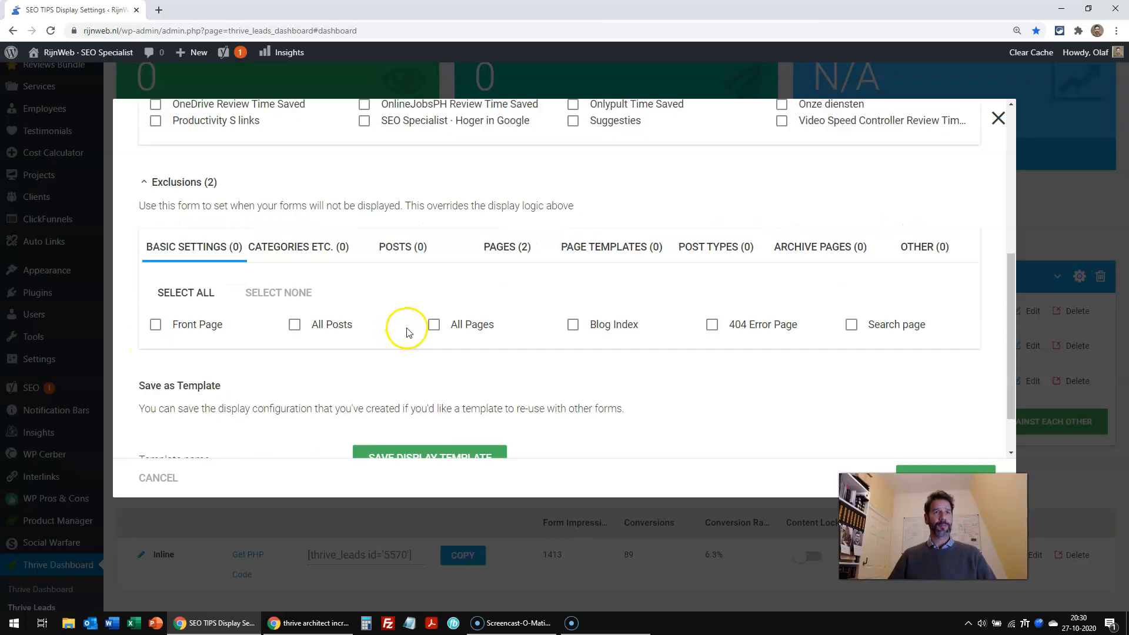
{"action": "left_click", "coordinate": [496, 248]}
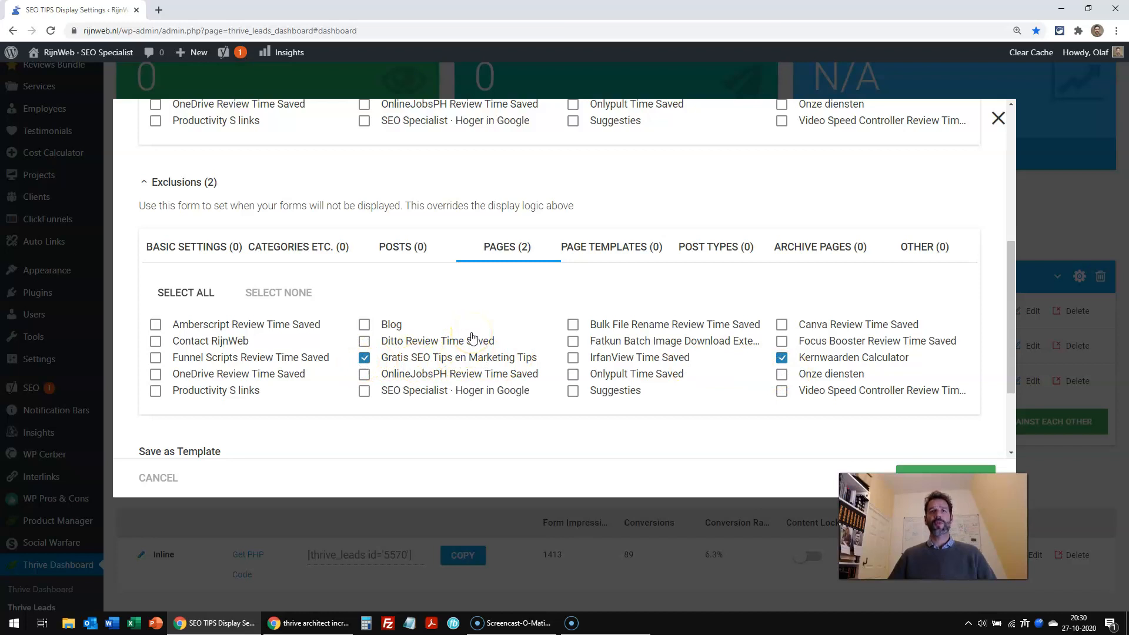
{"action": "scroll", "coordinate": [535, 320], "scroll_direction": "down", "scroll_amount": 1}
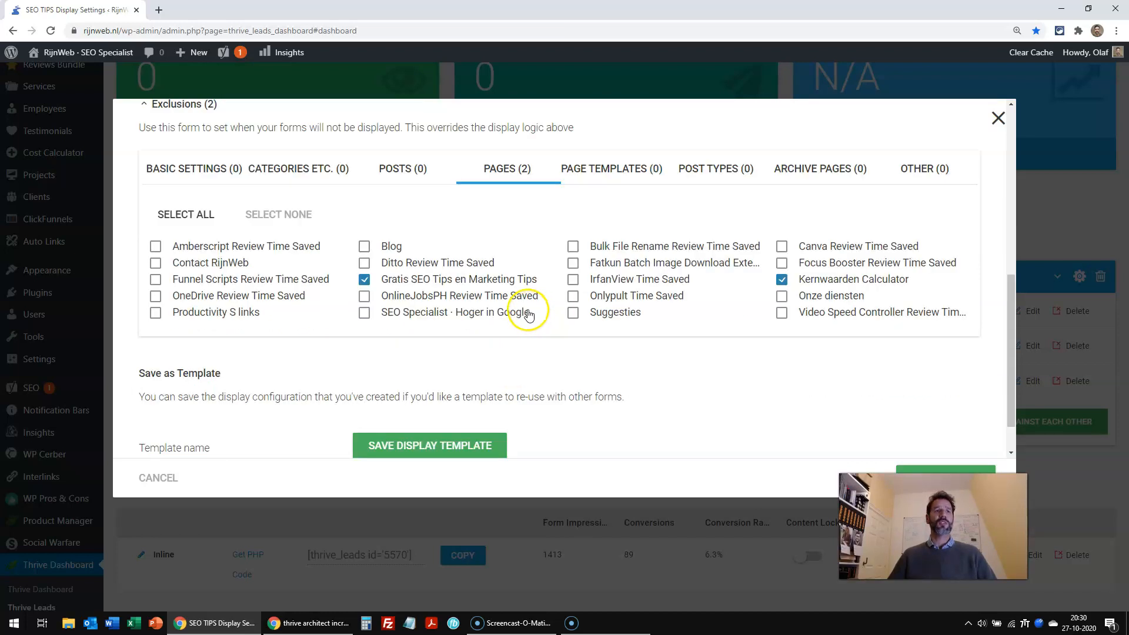
{"action": "scroll", "coordinate": [528, 314], "scroll_direction": "up", "scroll_amount": 2}
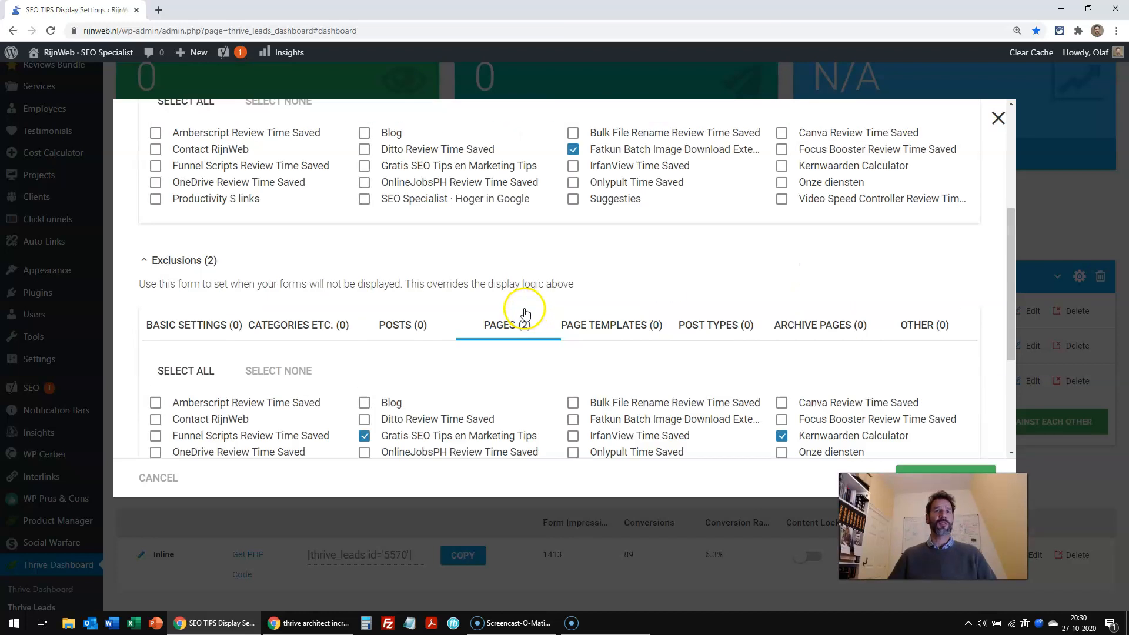
{"action": "left_click", "coordinate": [146, 266]}
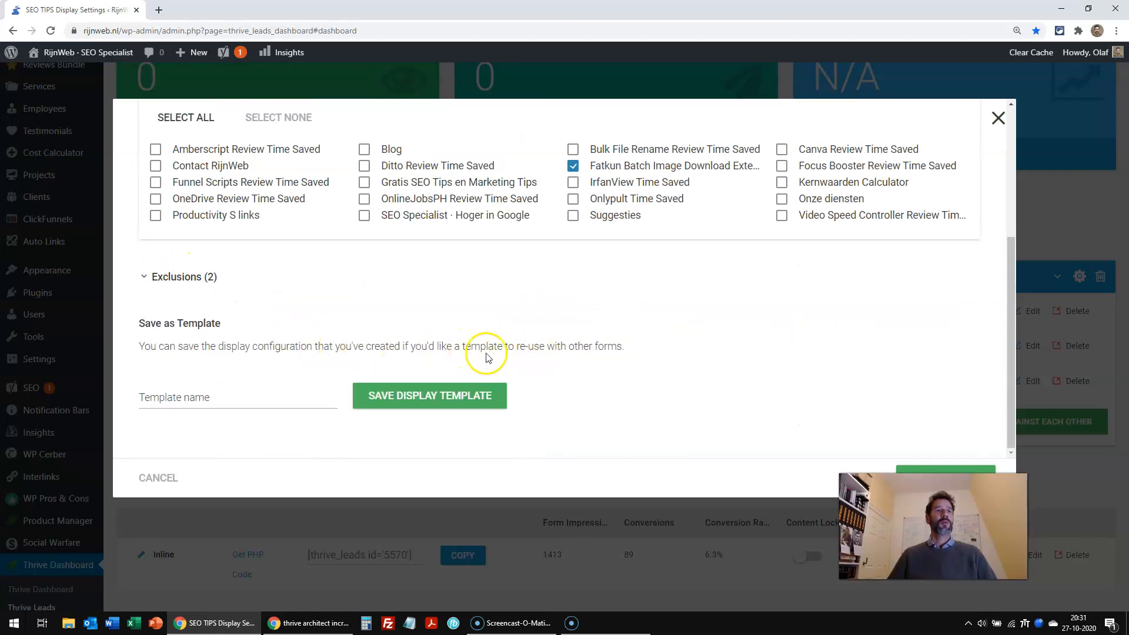
{"action": "scroll", "coordinate": [574, 373], "scroll_direction": "up", "scroll_amount": 3}
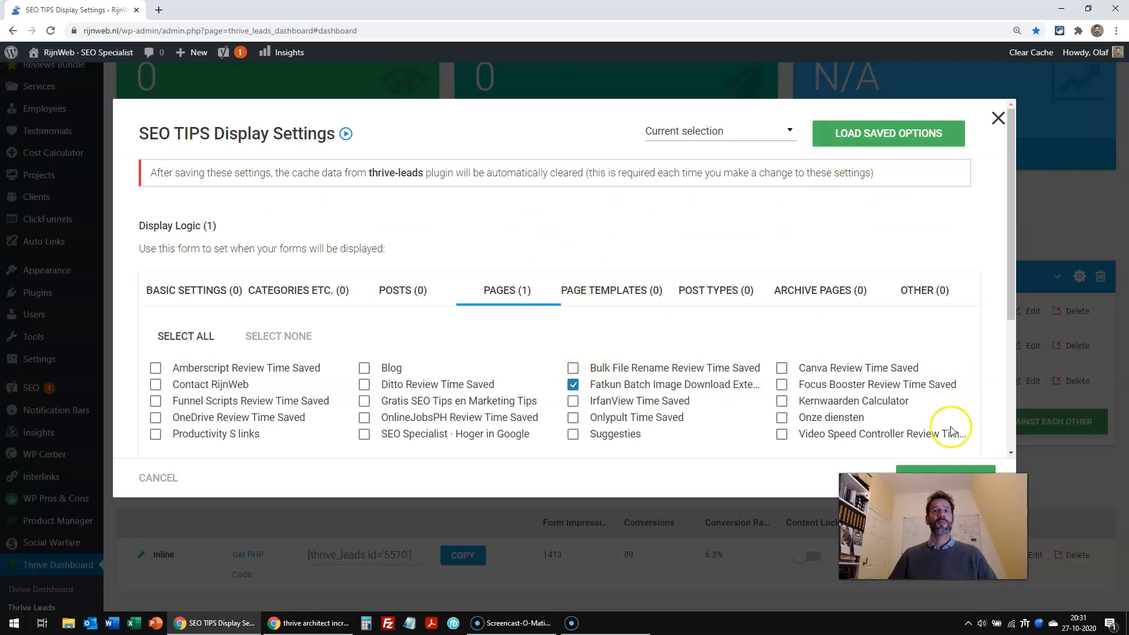
{"action": "left_click", "coordinate": [940, 464]}
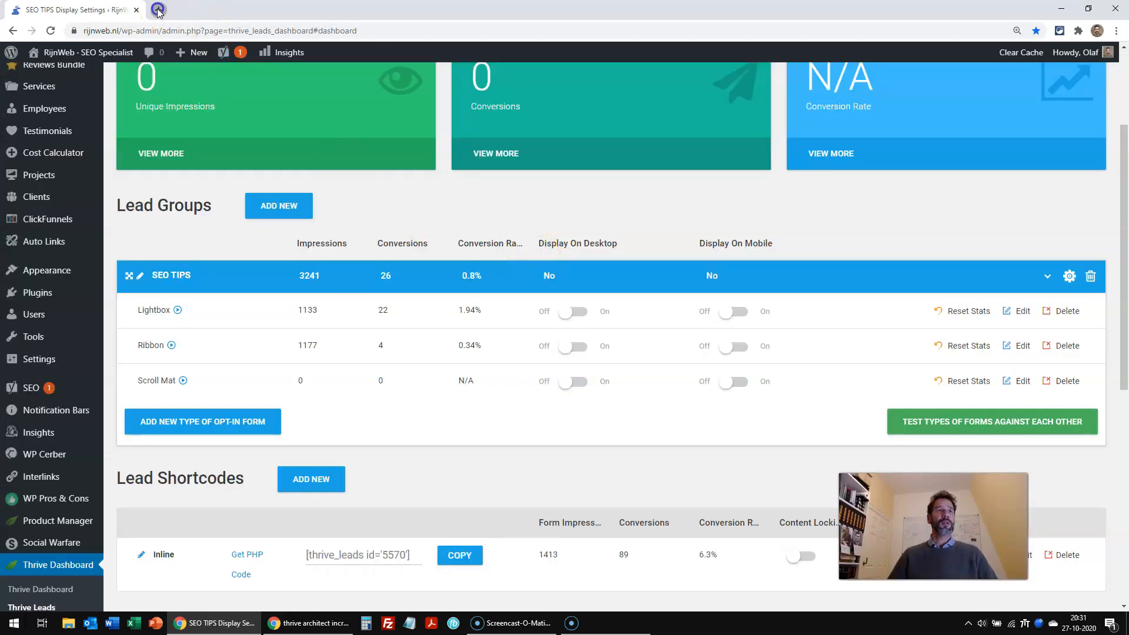
Step: Open the Fatkun Batch Image Download Extension review page in a new tab and look through it for opt-in forms
{"action": "left_click", "coordinate": [158, 10]}
{"action": "type", "text": "fat"}
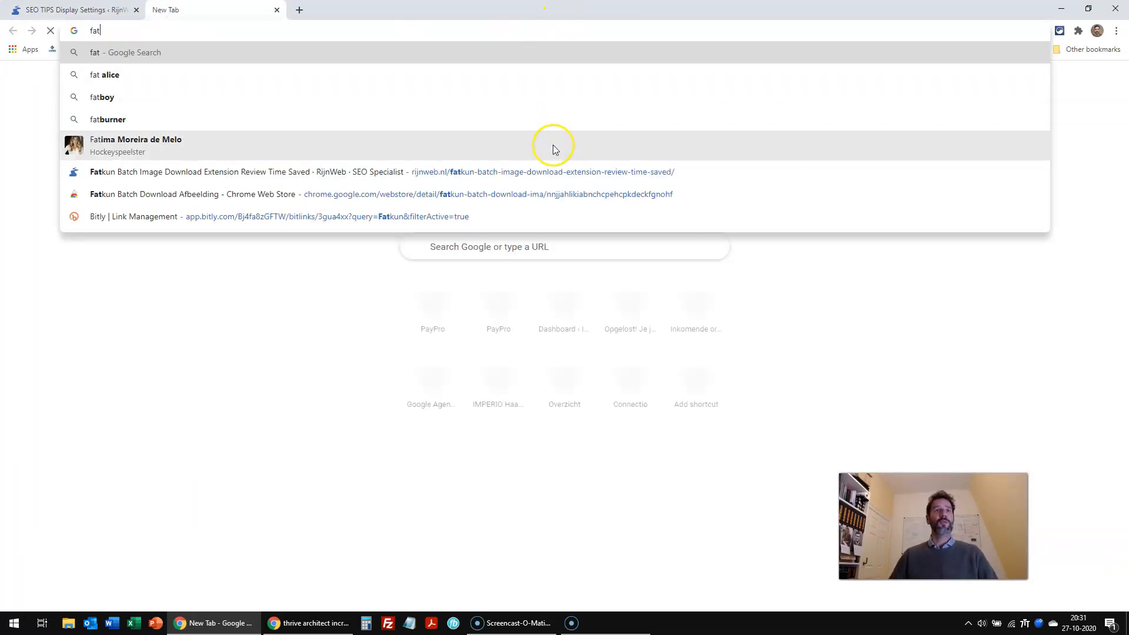
{"action": "left_click", "coordinate": [559, 171]}
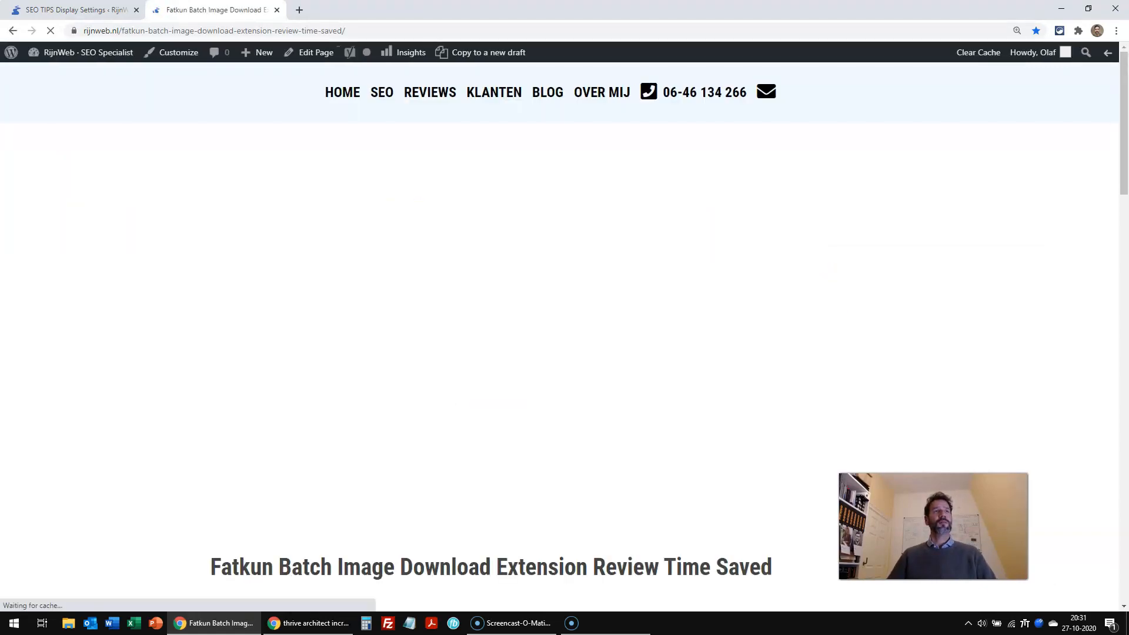
{"action": "scroll", "coordinate": [1034, 326], "scroll_direction": "down", "scroll_amount": 9}
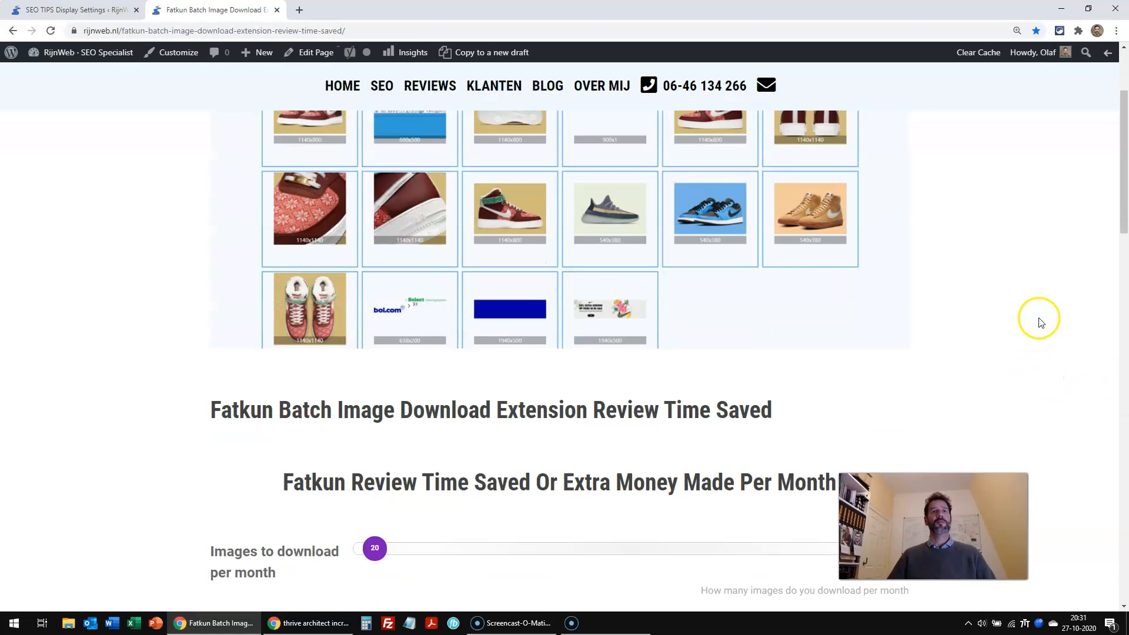
{"action": "scroll", "coordinate": [1040, 322], "scroll_direction": "down", "scroll_amount": 14}
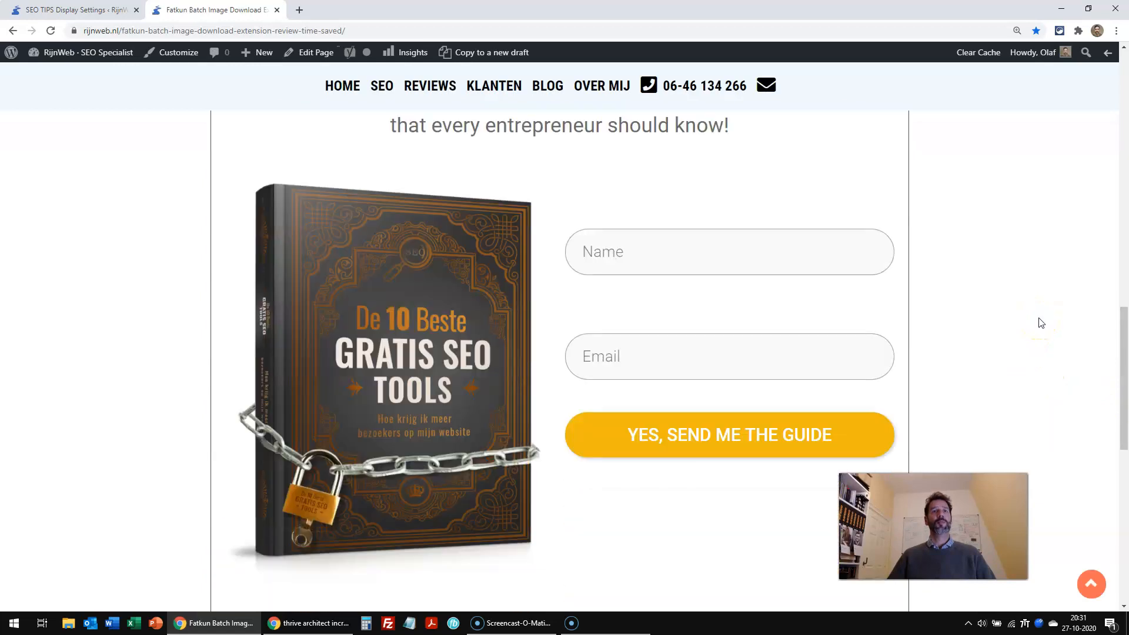
{"action": "scroll", "coordinate": [1039, 319], "scroll_direction": "up", "scroll_amount": 17}
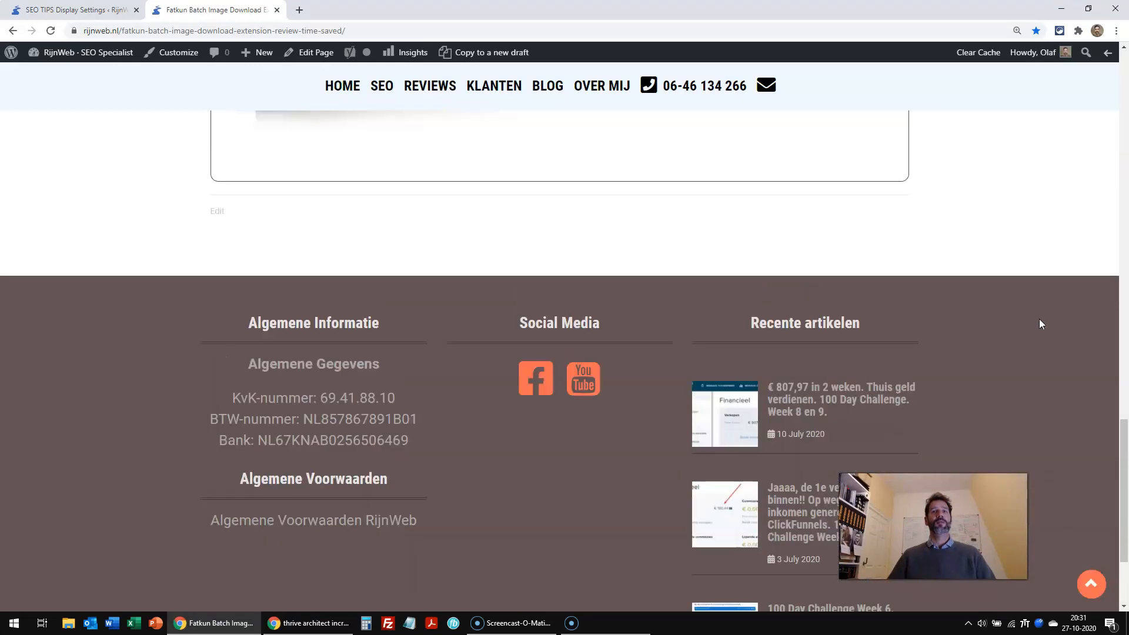
{"action": "scroll", "coordinate": [1050, 322], "scroll_direction": "up", "scroll_amount": 9}
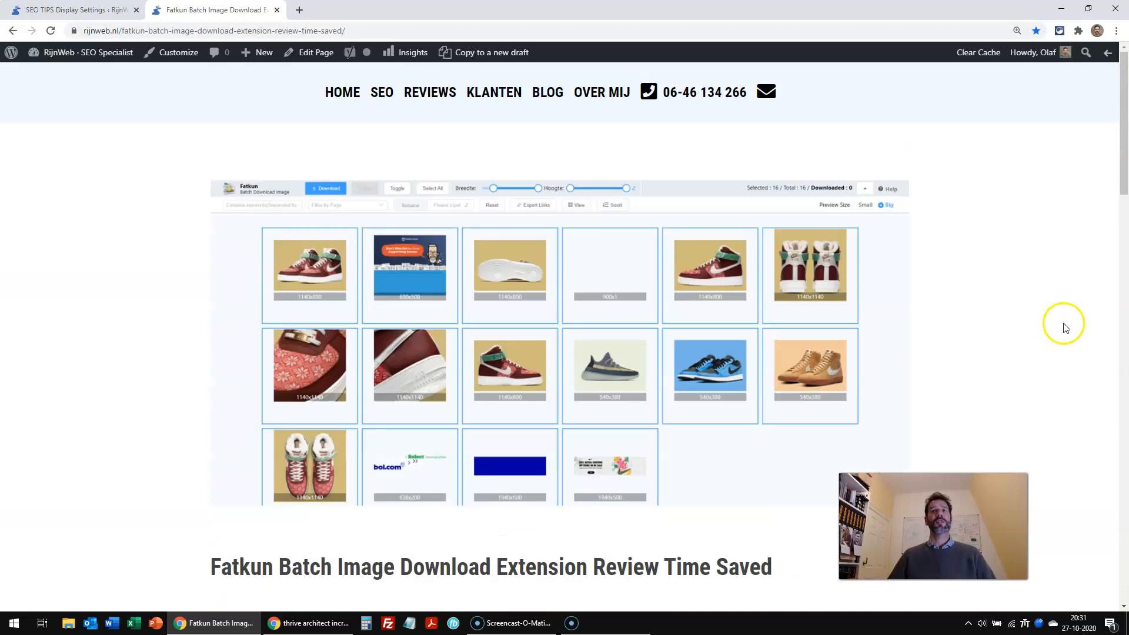
Step: Turn on desktop display for the Scroll Mat form in the SEO TIPS group and reload the Fatkun review page
{"action": "left_click", "coordinate": [74, 9]}
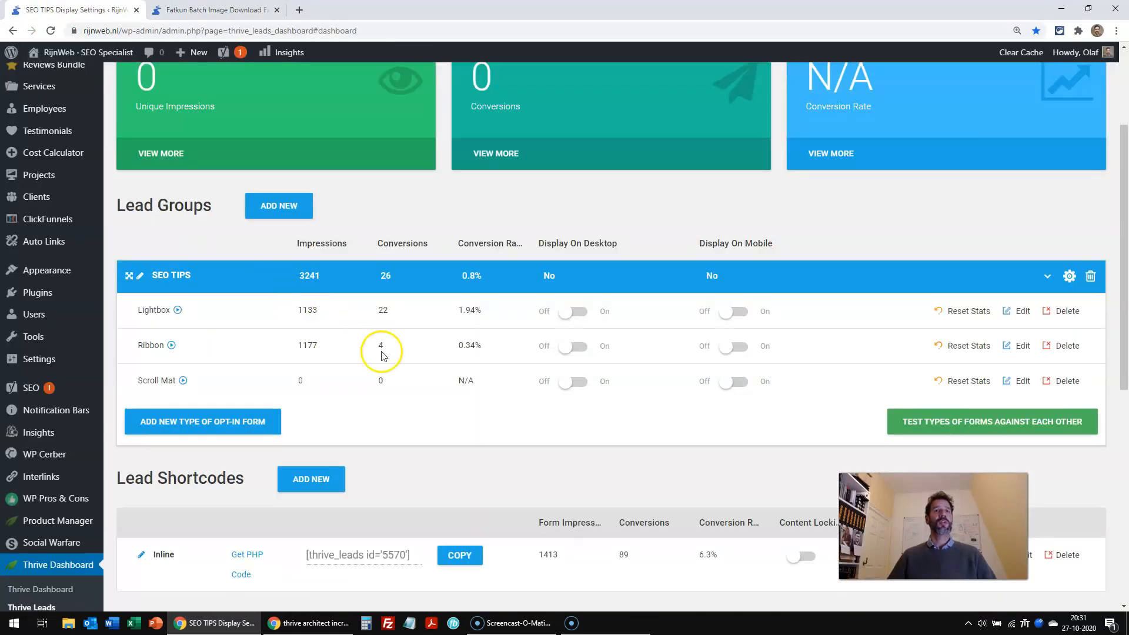
{"action": "left_click", "coordinate": [575, 385]}
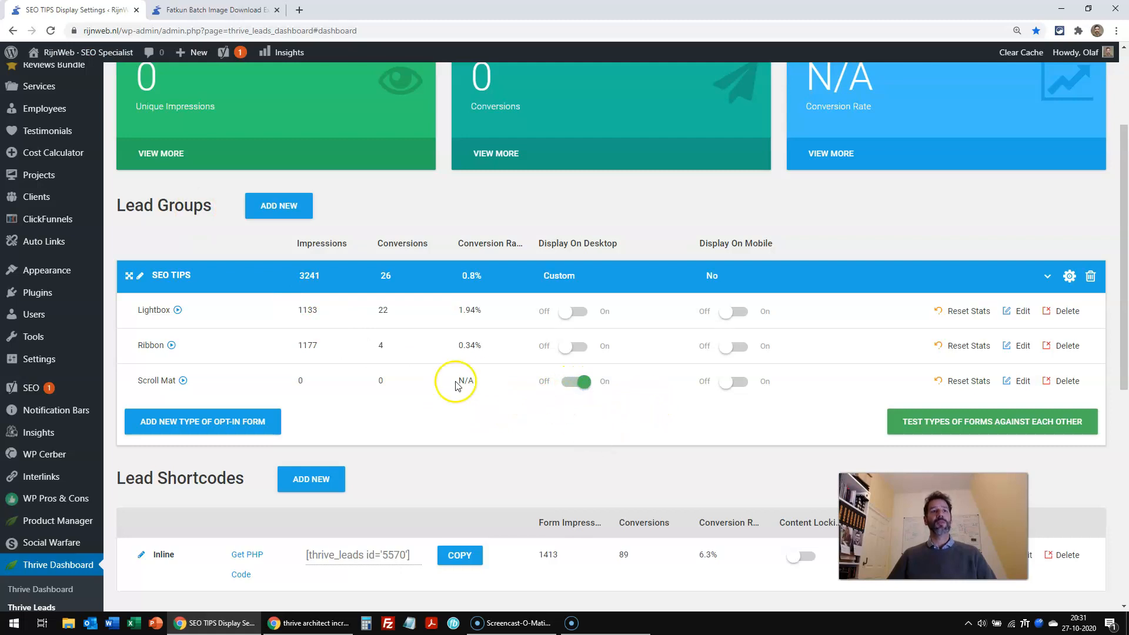
{"action": "key", "text": "ctrl+Tab"}
{"action": "key", "text": "F5"}
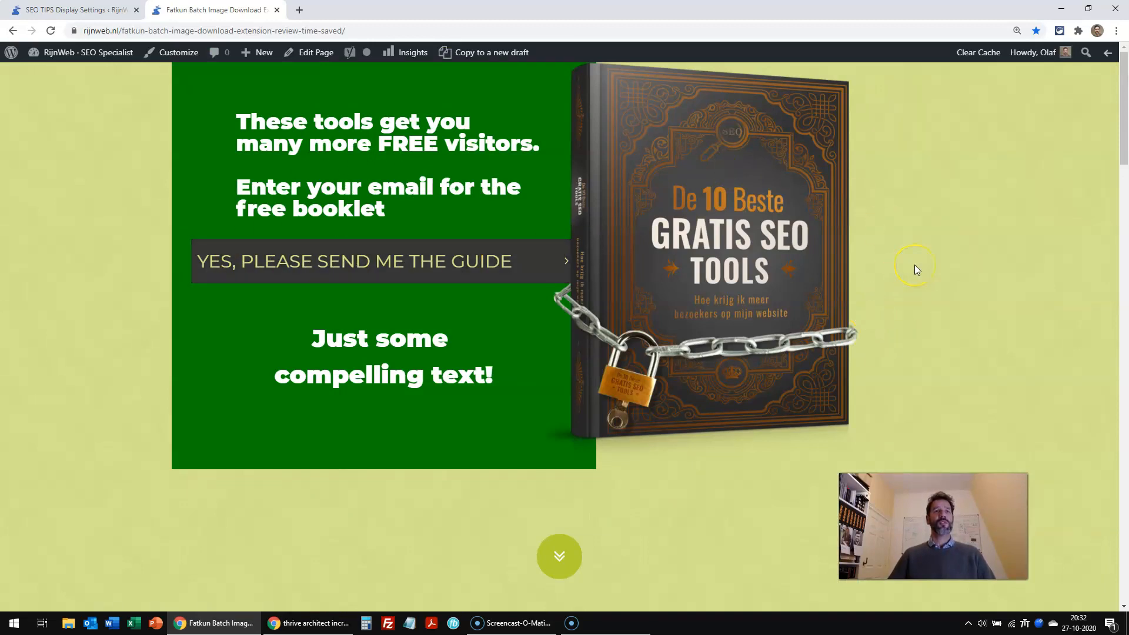
Step: Skip past the scroll mat and look through the Fatkun review page down to its inline opt-in form and back
{"action": "left_click", "coordinate": [560, 567]}
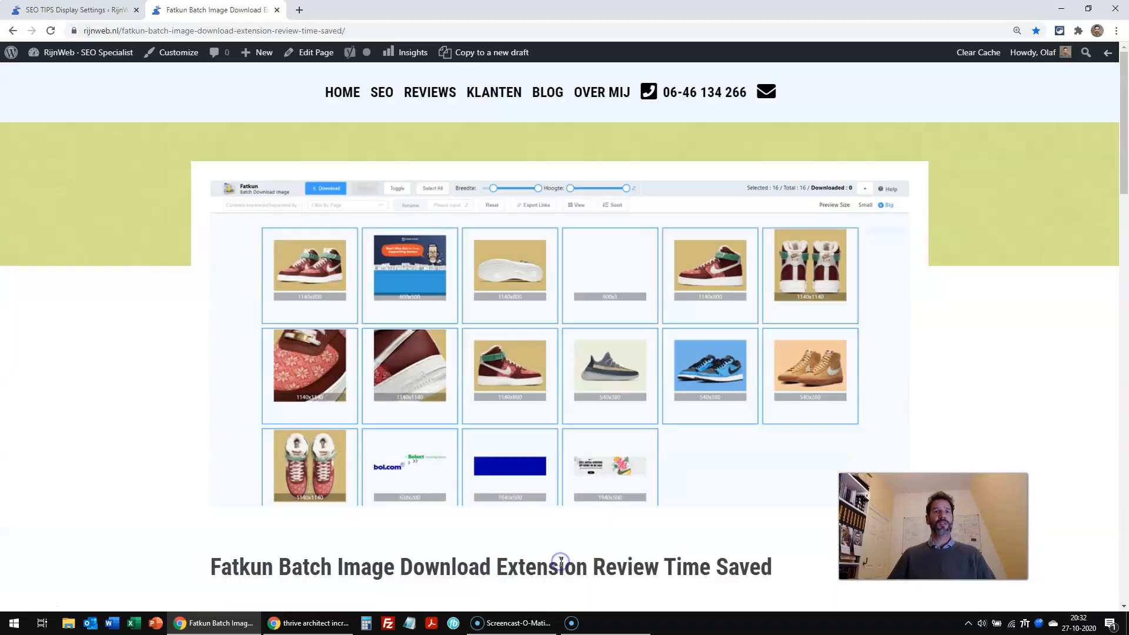
{"action": "scroll", "coordinate": [563, 438], "scroll_direction": "down", "scroll_amount": 5}
{"action": "scroll", "coordinate": [564, 435], "scroll_direction": "down", "scroll_amount": 15}
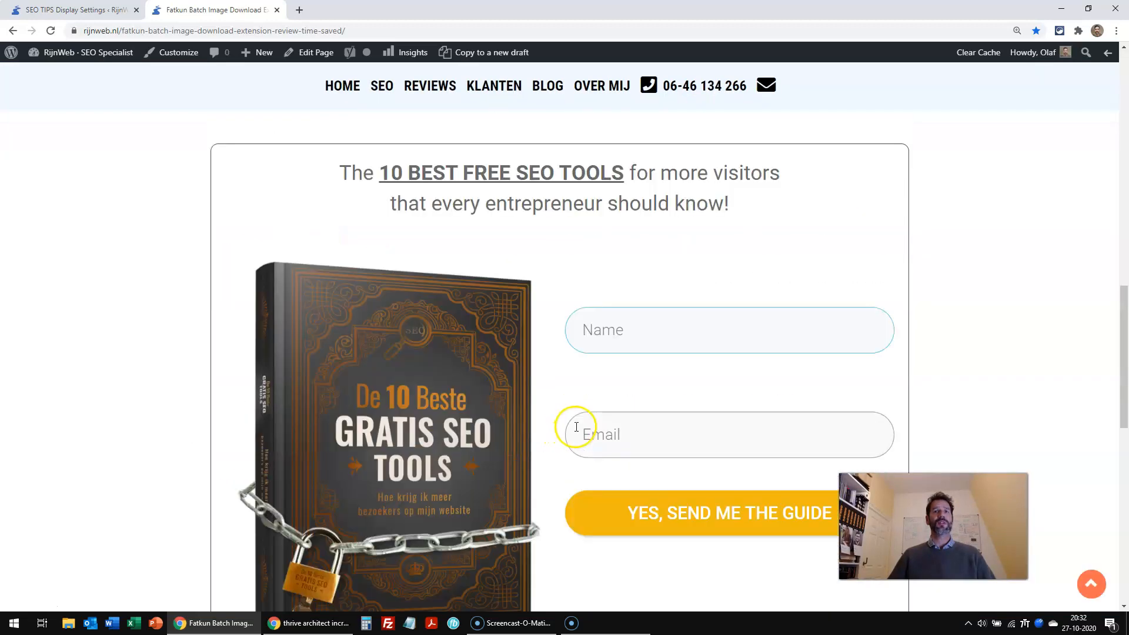
{"action": "scroll", "coordinate": [580, 423], "scroll_direction": "up", "scroll_amount": 10}
{"action": "scroll", "coordinate": [529, 447], "scroll_direction": "up", "scroll_amount": 2}
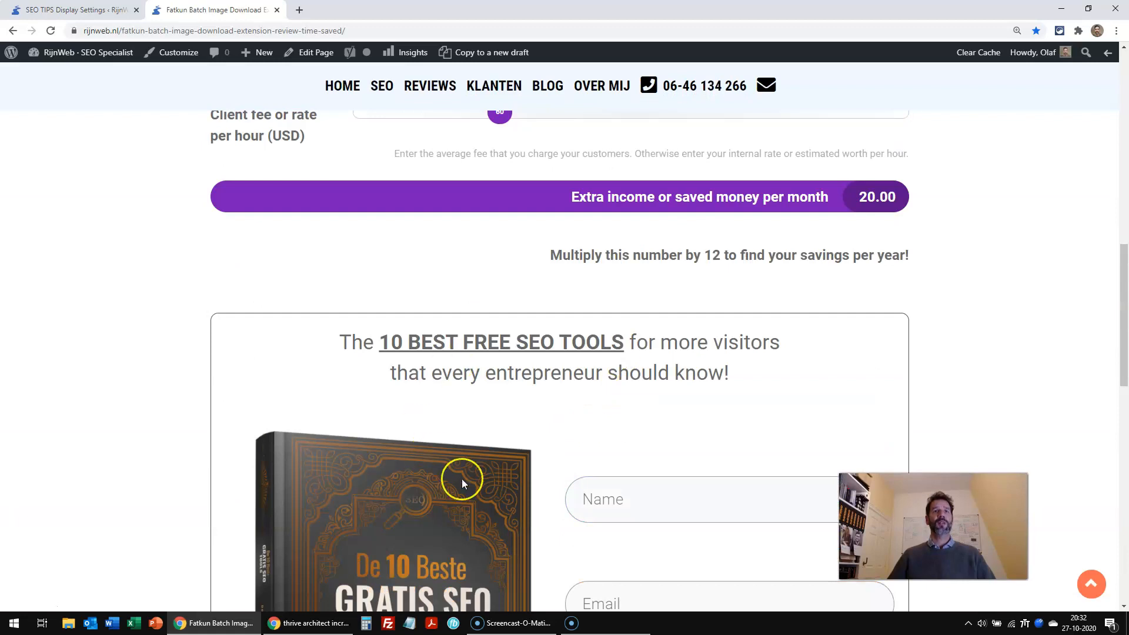
{"action": "scroll", "coordinate": [461, 368], "scroll_direction": "up", "scroll_amount": 11}
{"action": "scroll", "coordinate": [482, 371], "scroll_direction": "up", "scroll_amount": 1}
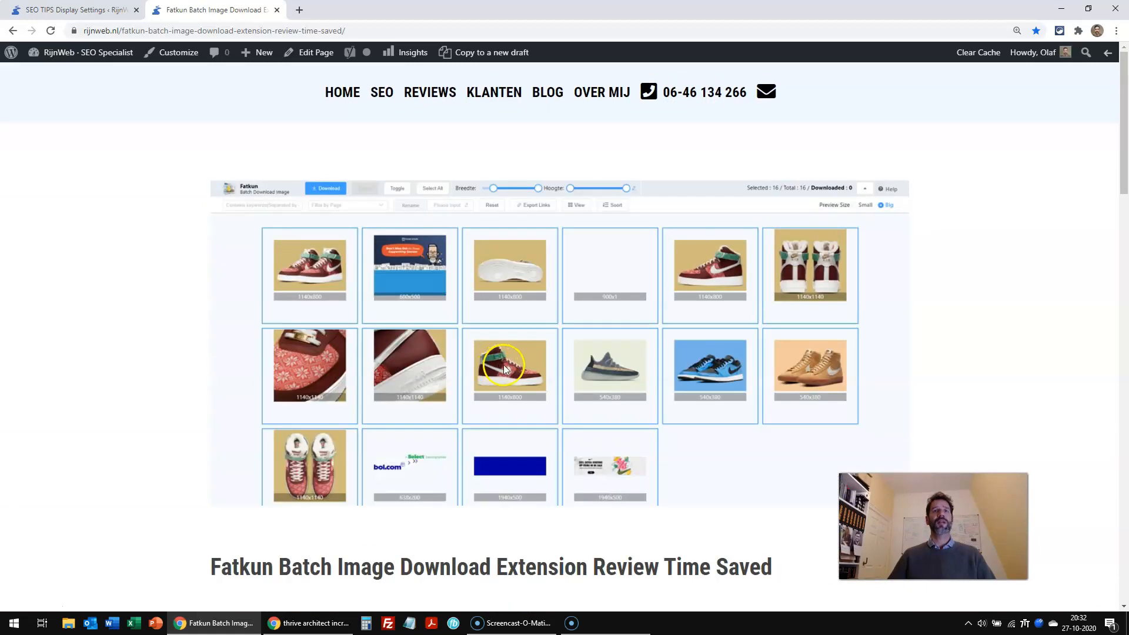
Step: Reload the Fatkun review page and try the scroll mat's YES, PLEASE SEND ME THE GUIDE button
{"action": "left_click", "coordinate": [50, 30]}
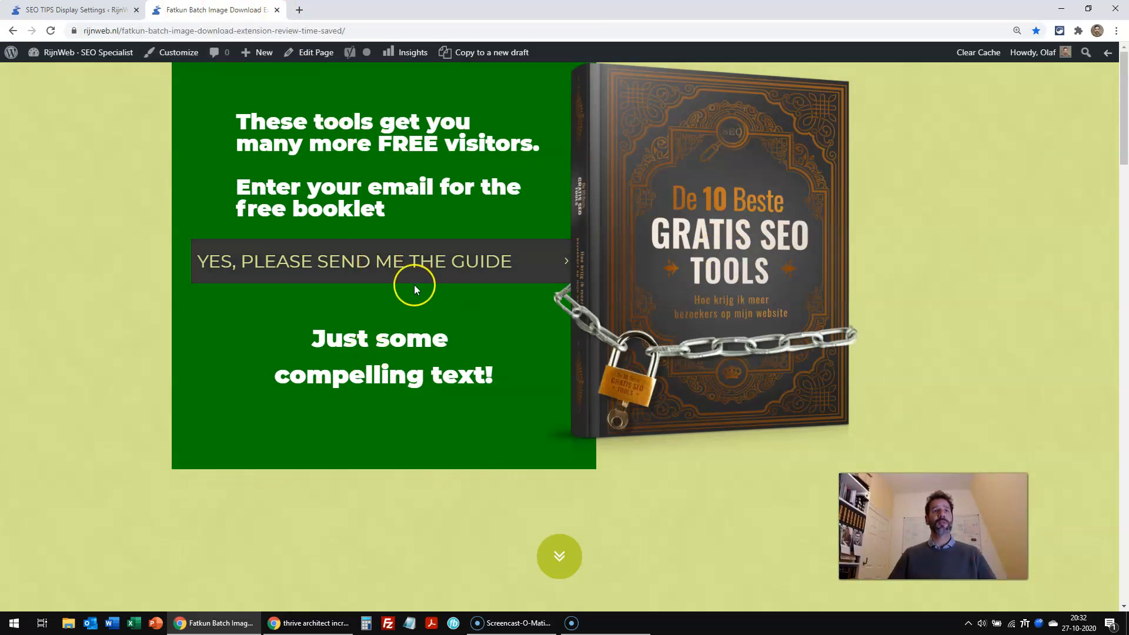
{"action": "left_click", "coordinate": [378, 261]}
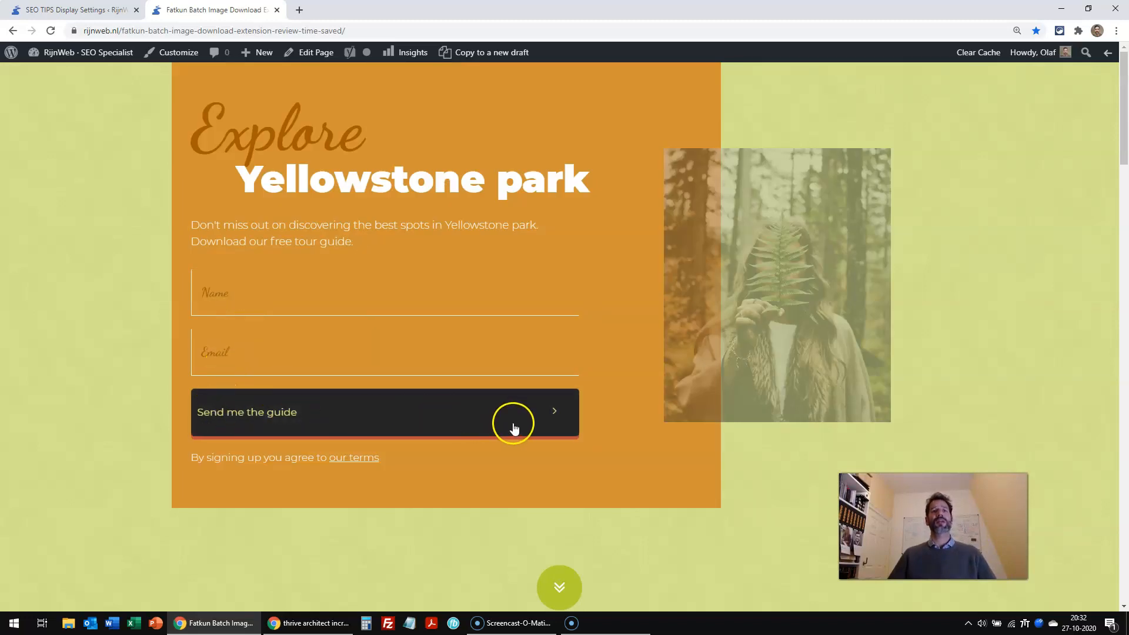
Step: Close the Fatkun review page and turn on desktop display for the Ribbon form in the SEO TIPS group
{"action": "left_click", "coordinate": [278, 11]}
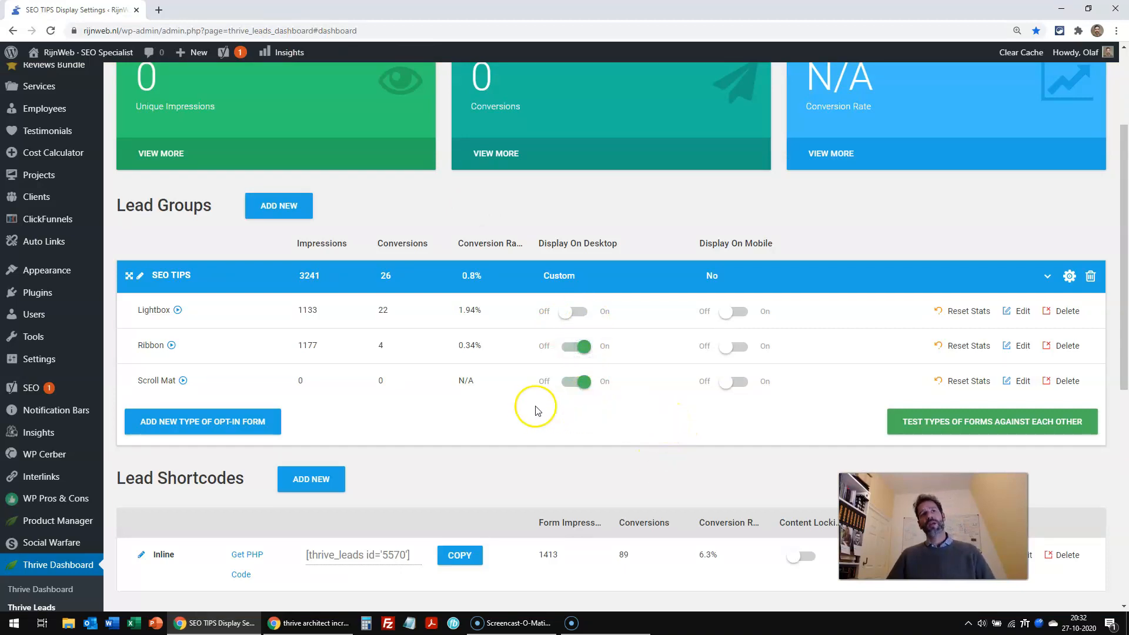
{"action": "key", "text": "alt+p"}
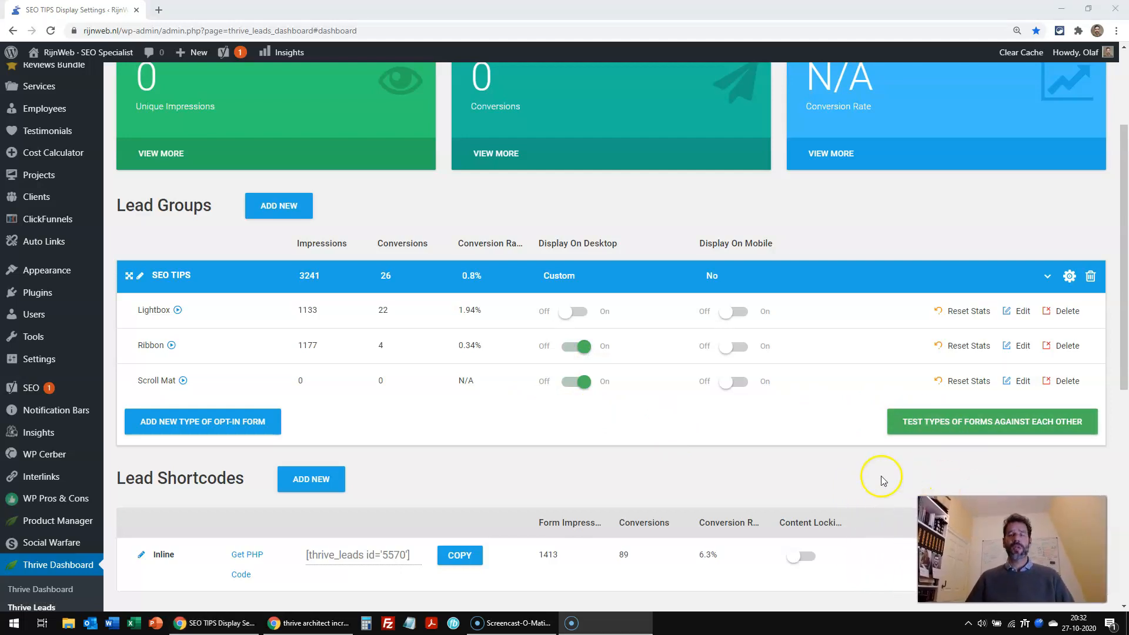
Step: Set up a new test of opt-in form types for the SEO TIPS group, titled "A/B Ribbon vs Scroll Mat"
{"action": "left_click", "coordinate": [928, 428]}
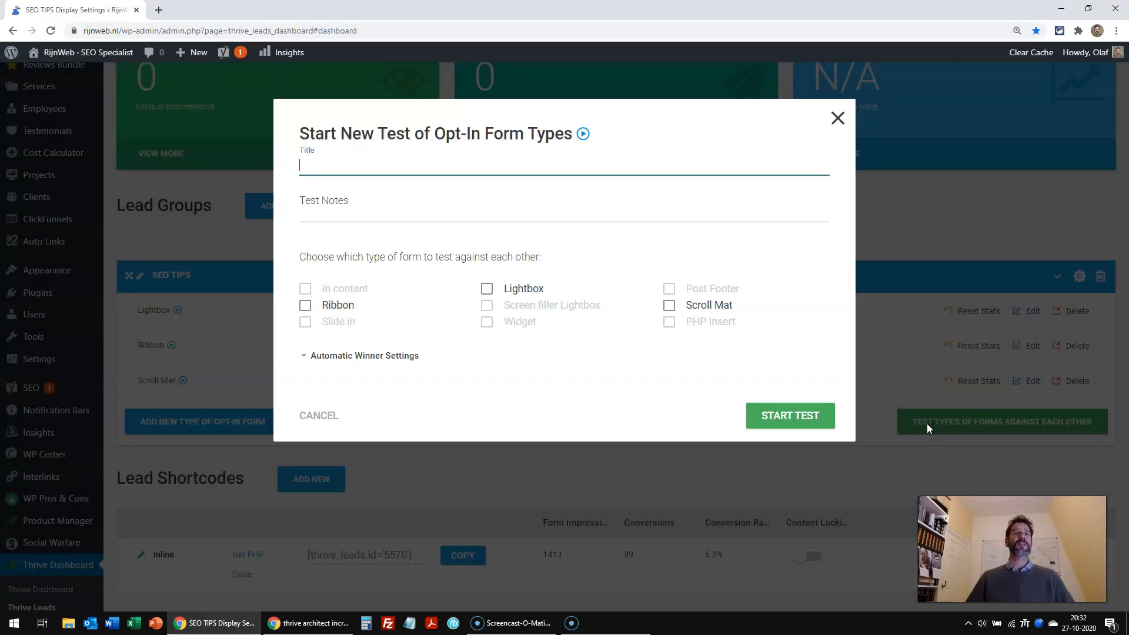
{"action": "left_click", "coordinate": [921, 424]}
{"action": "type", "text": "A/B Ribbon v"}
{"action": "key", "text": "BackSpace"}
{"action": "key", "text": "BackSpace"}
{"action": "type", "text": "vs Scroll Mat"}
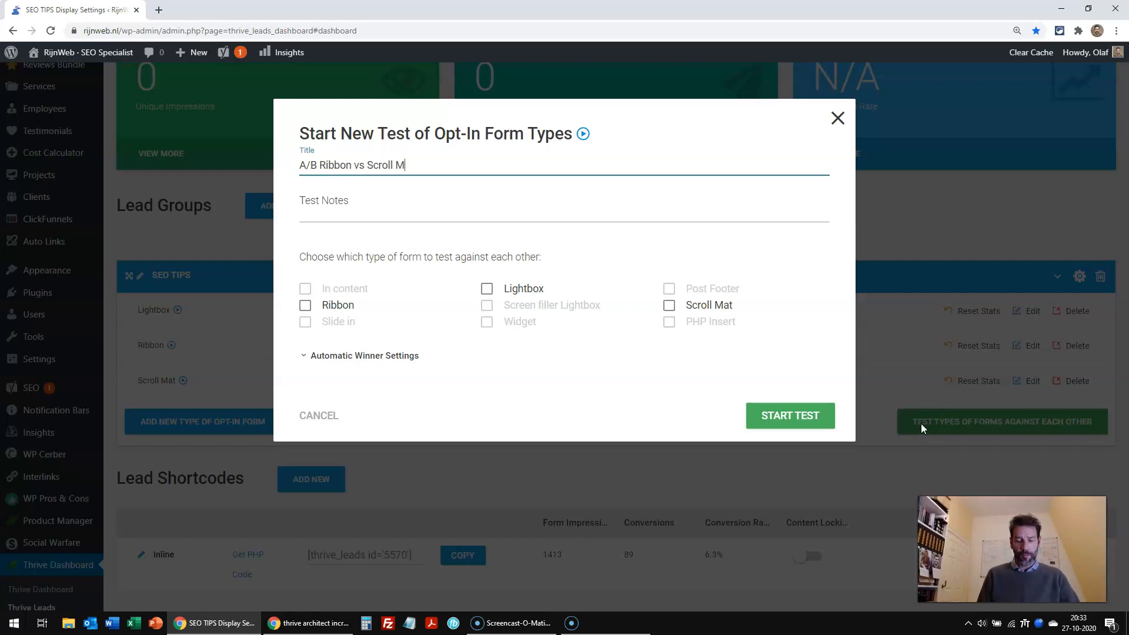
Step: Choose Ribbon and Scroll Mat as the form types to test against each other
{"action": "left_click", "coordinate": [892, 418]}
{"action": "left_click", "coordinate": [503, 407]}
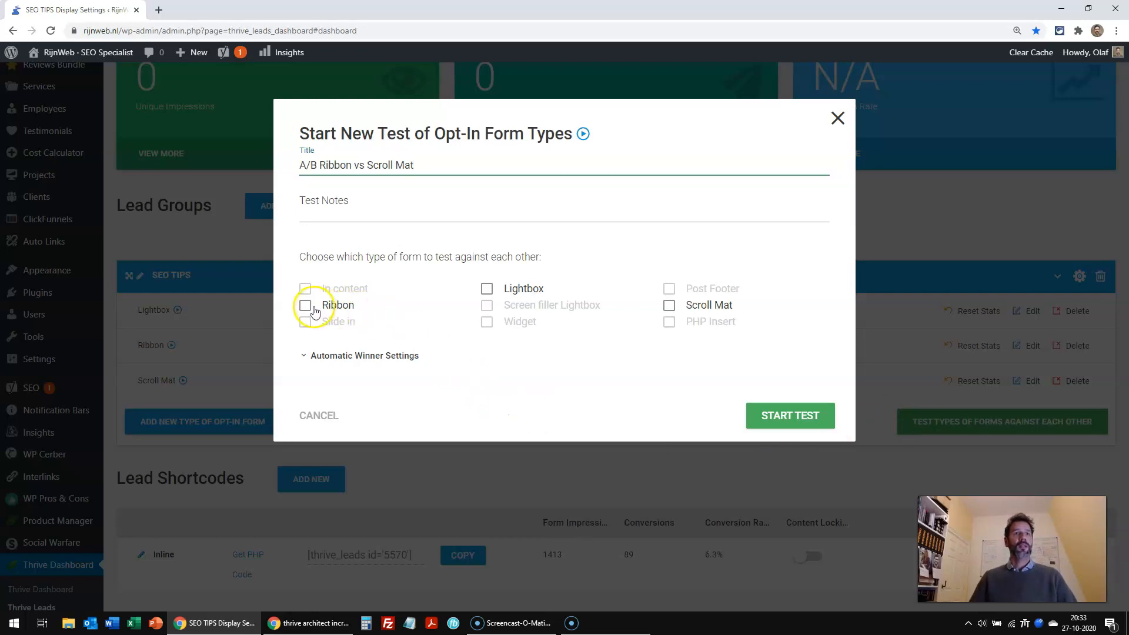
{"action": "left_click", "coordinate": [668, 305]}
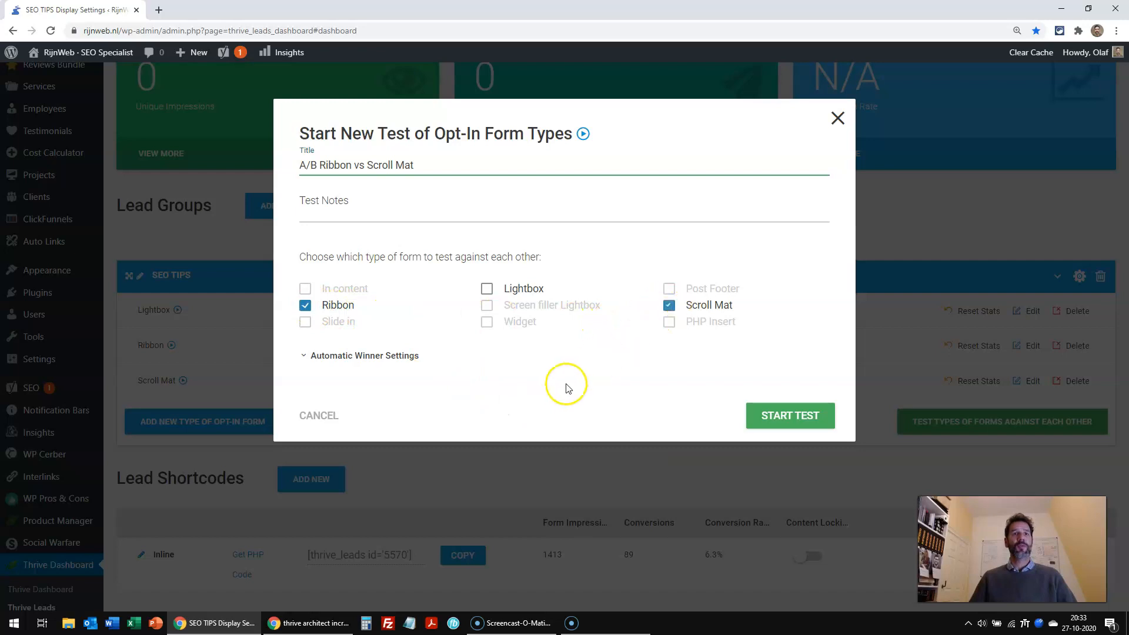
Step: Enable the automatic winner settings for the test and view their conversion, duration and chance-to-beat-original conditions
{"action": "left_click", "coordinate": [307, 356]}
{"action": "scroll", "coordinate": [546, 316], "scroll_direction": "down", "scroll_amount": 1}
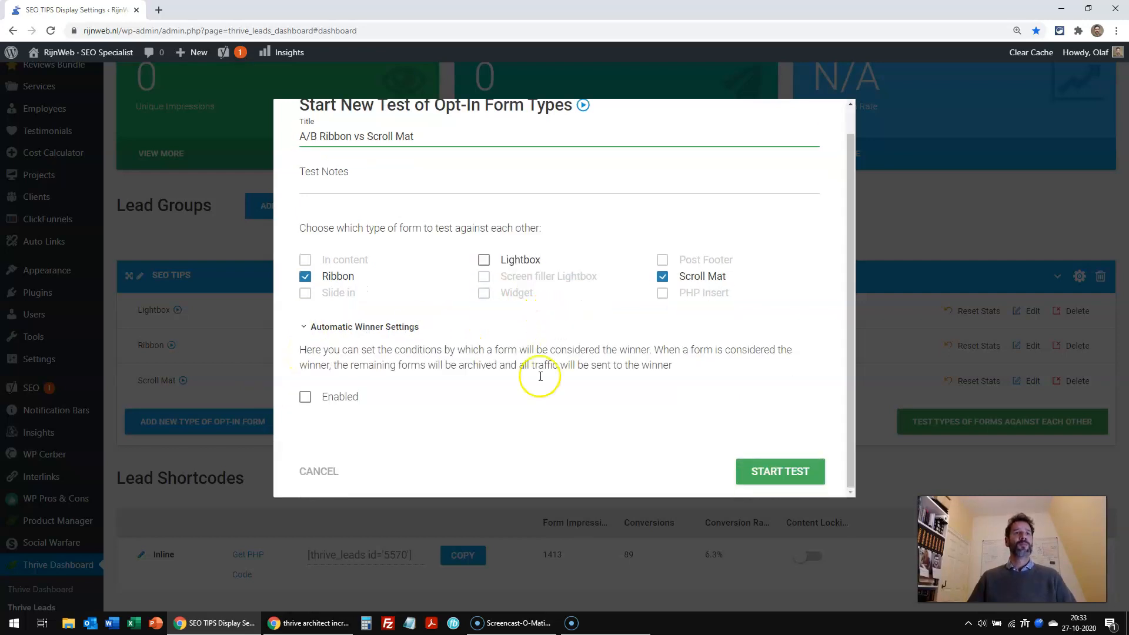
{"action": "left_click", "coordinate": [305, 397]}
{"action": "scroll", "coordinate": [500, 344], "scroll_direction": "down", "scroll_amount": 3}
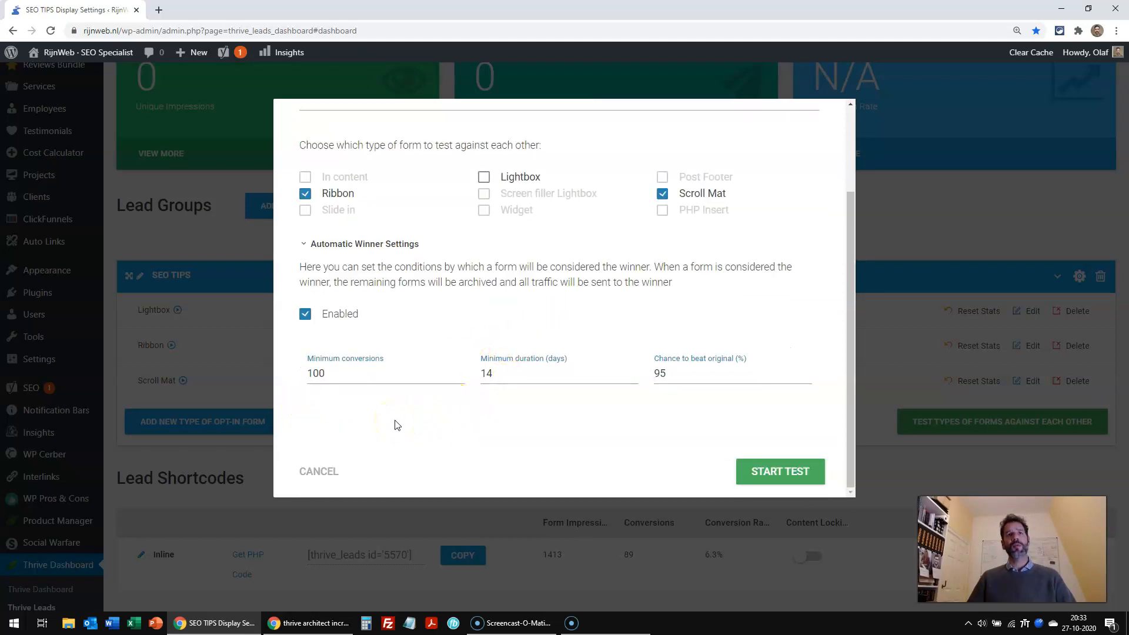
Step: Review the Ribbon vs Scroll Mat test's winner conditions and form selection, and close its setup without starting the test
{"action": "left_click", "coordinate": [348, 374]}
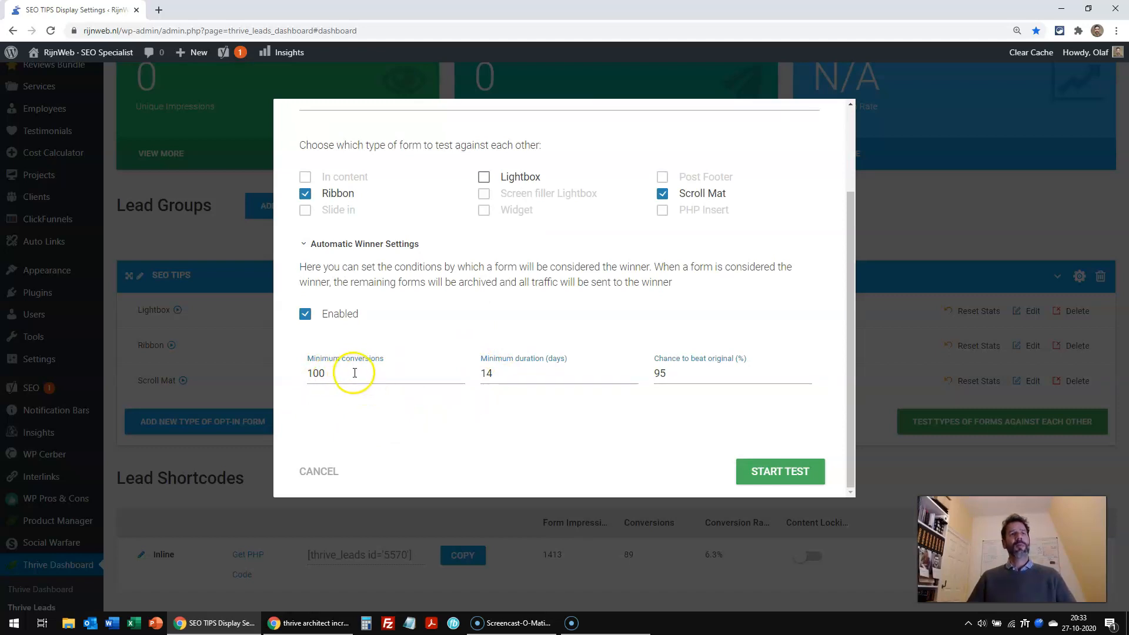
{"action": "left_click", "coordinate": [680, 375]}
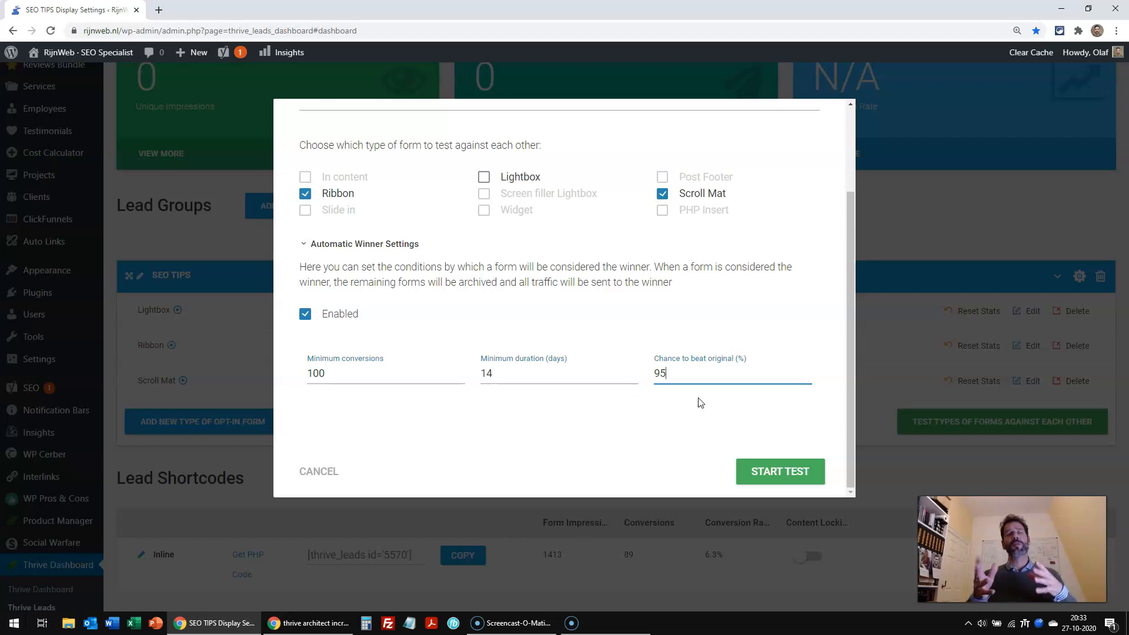
{"action": "left_click", "coordinate": [793, 463]}
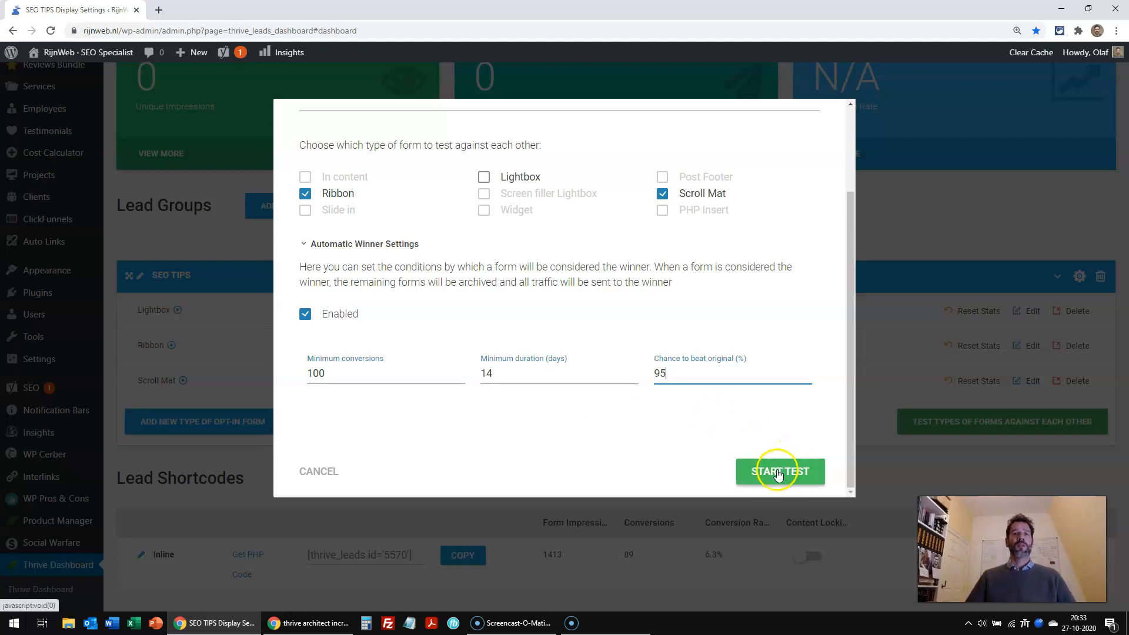
{"action": "scroll", "coordinate": [592, 370], "scroll_direction": "up", "scroll_amount": 2}
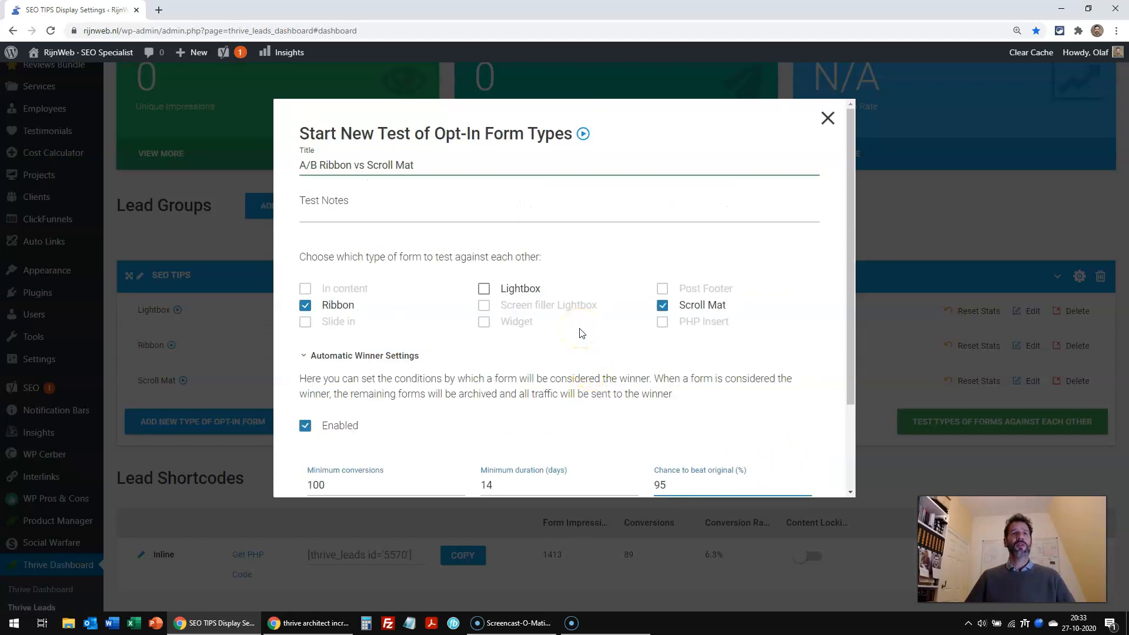
{"action": "scroll", "coordinate": [577, 358], "scroll_direction": "down", "scroll_amount": 2}
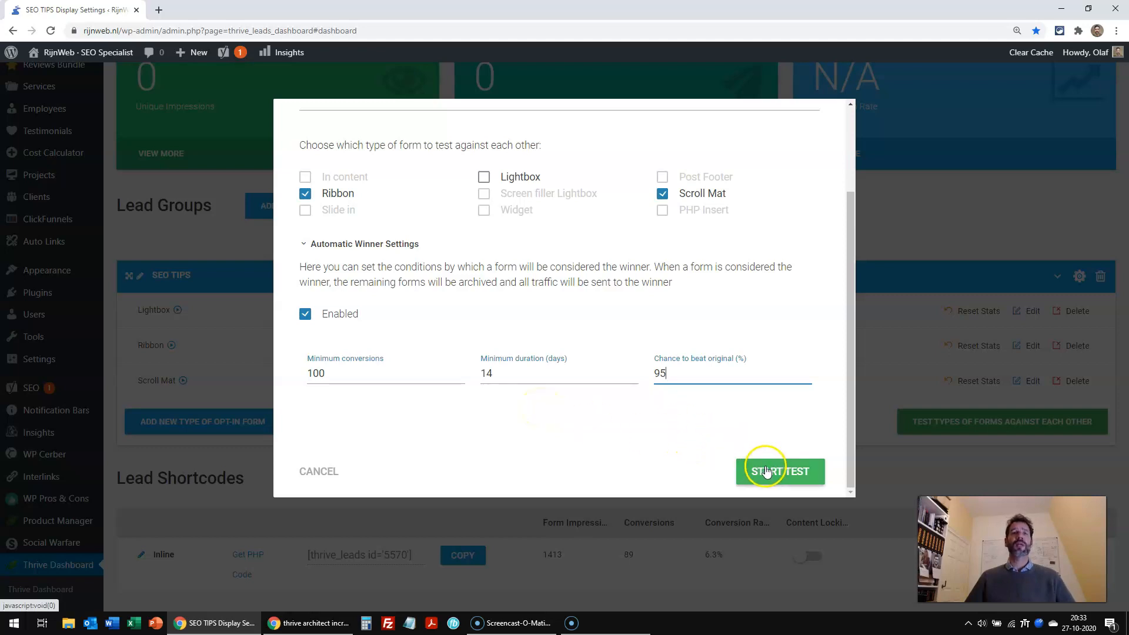
{"action": "scroll", "coordinate": [787, 327], "scroll_direction": "up", "scroll_amount": 3}
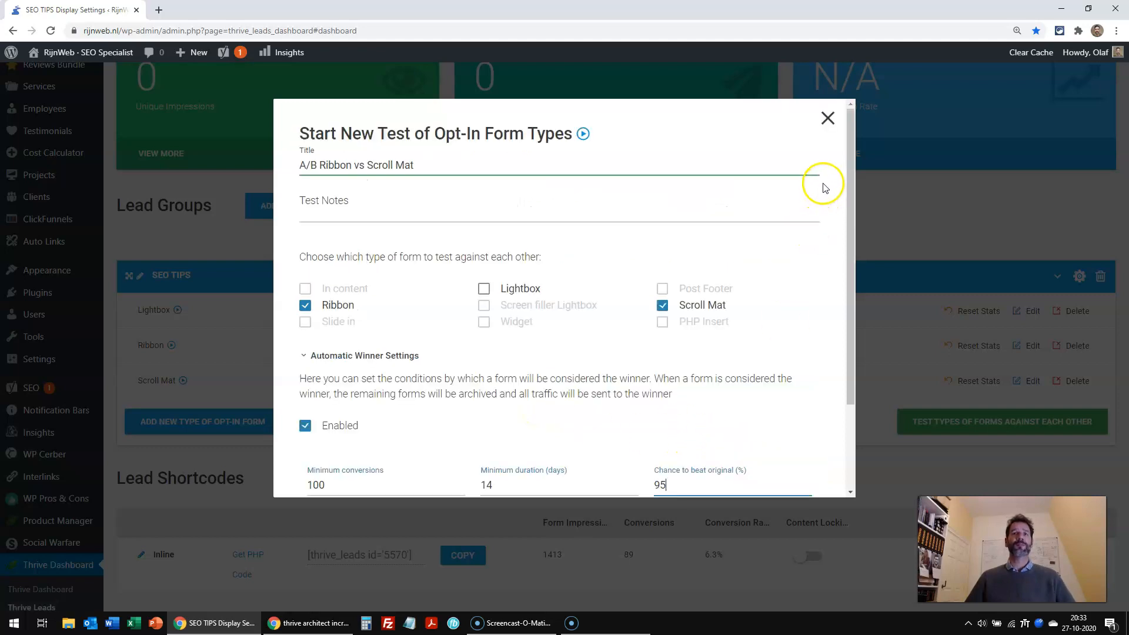
{"action": "left_click", "coordinate": [824, 118]}
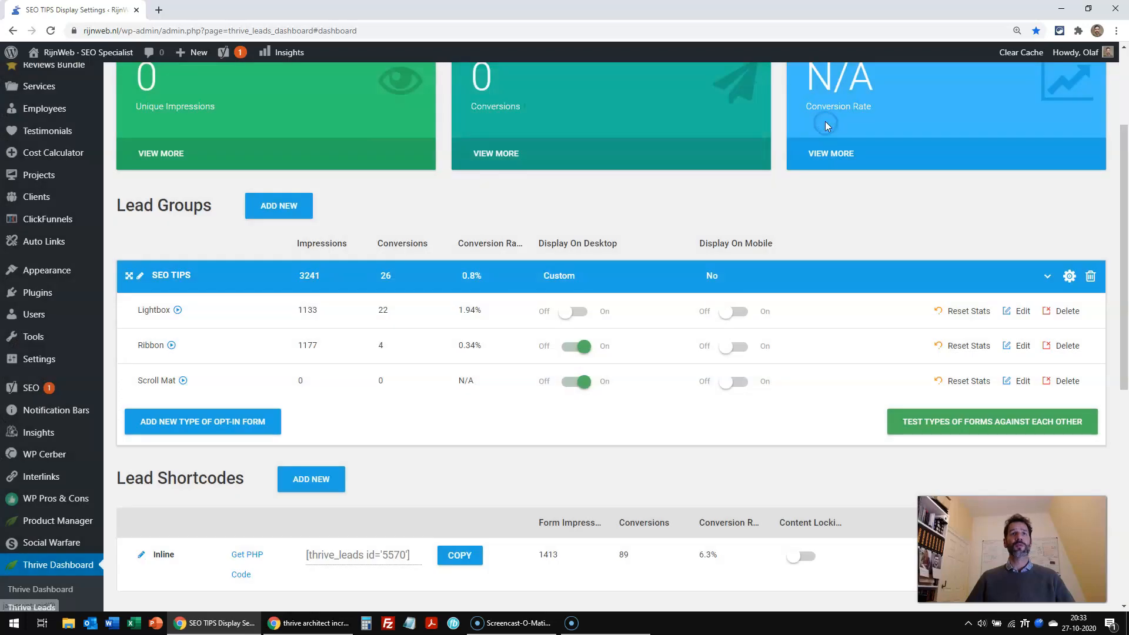
Step: Turn on desktop display for the Lightbox form and choose Ribbon, Lightbox and Scroll Mat for a new form-type test
{"action": "left_click", "coordinate": [580, 312]}
{"action": "left_click", "coordinate": [965, 422]}
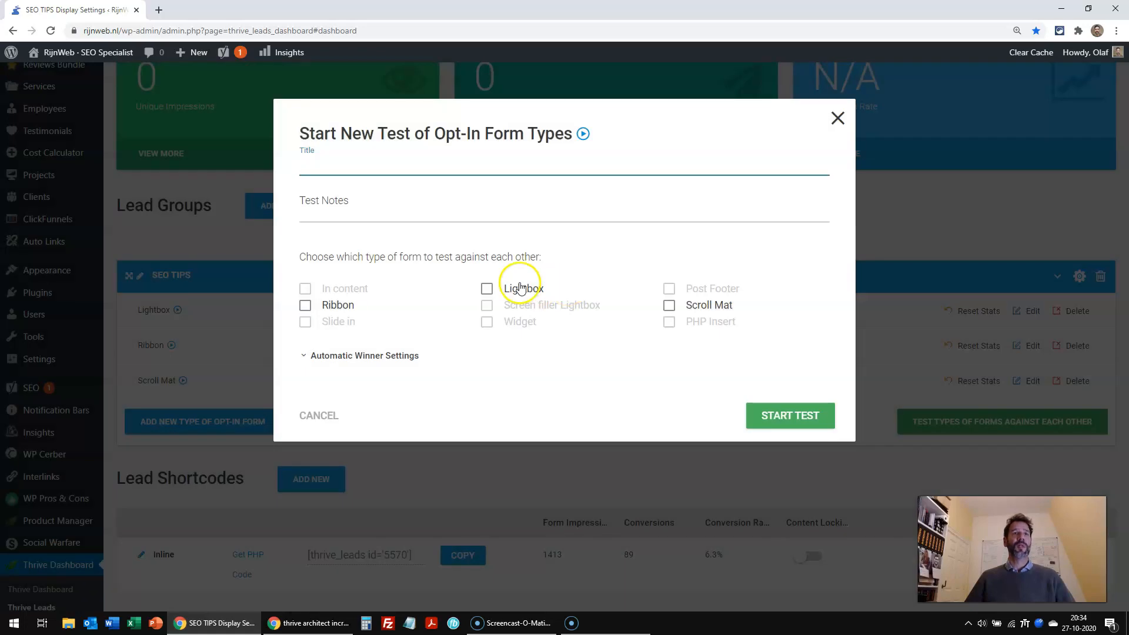
{"action": "left_click", "coordinate": [338, 312]}
{"action": "left_click", "coordinate": [485, 289]}
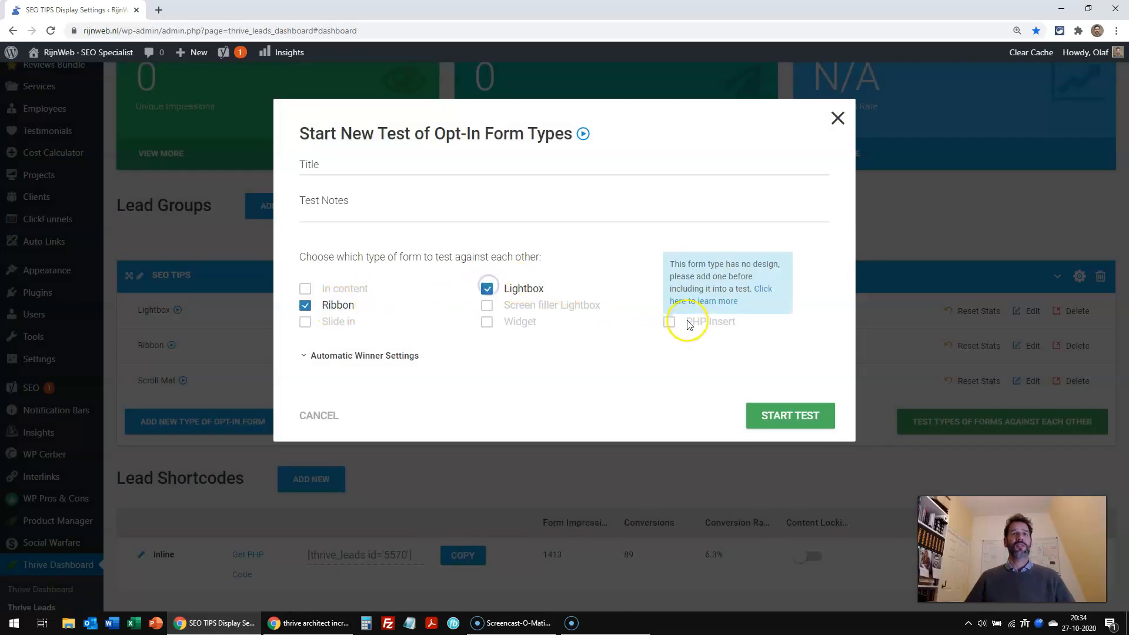
{"action": "left_click", "coordinate": [670, 307]}
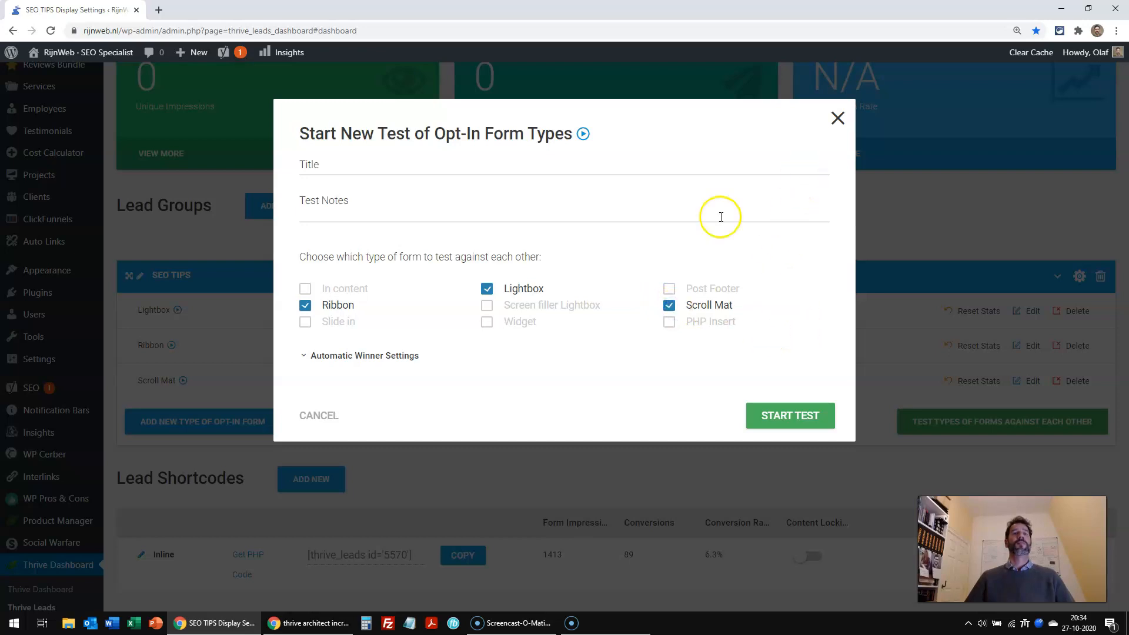
Step: Enable automatic winner settings for the three-form test, view their conditions, and close the setup without starting the test
{"action": "left_click", "coordinate": [308, 355]}
{"action": "scroll", "coordinate": [506, 365], "scroll_direction": "down", "scroll_amount": 1}
{"action": "left_click", "coordinate": [324, 403]}
{"action": "scroll", "coordinate": [559, 391], "scroll_direction": "down", "scroll_amount": 1}
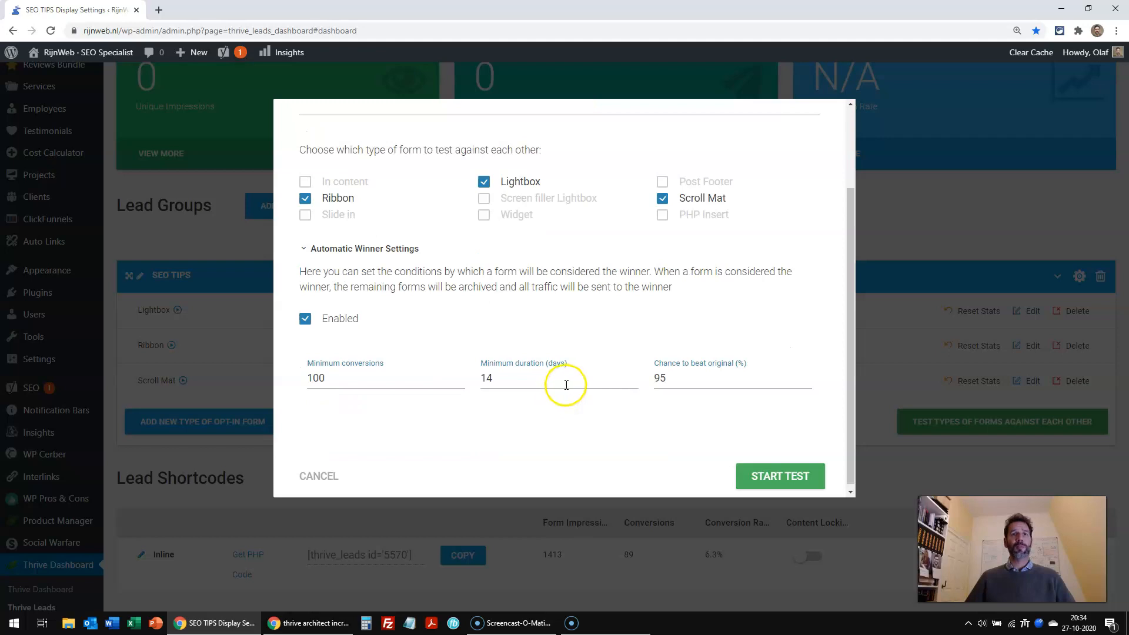
{"action": "scroll", "coordinate": [580, 392], "scroll_direction": "up", "scroll_amount": 1}
{"action": "scroll", "coordinate": [580, 392], "scroll_direction": "up", "scroll_amount": 1}
{"action": "left_click", "coordinate": [830, 120]}
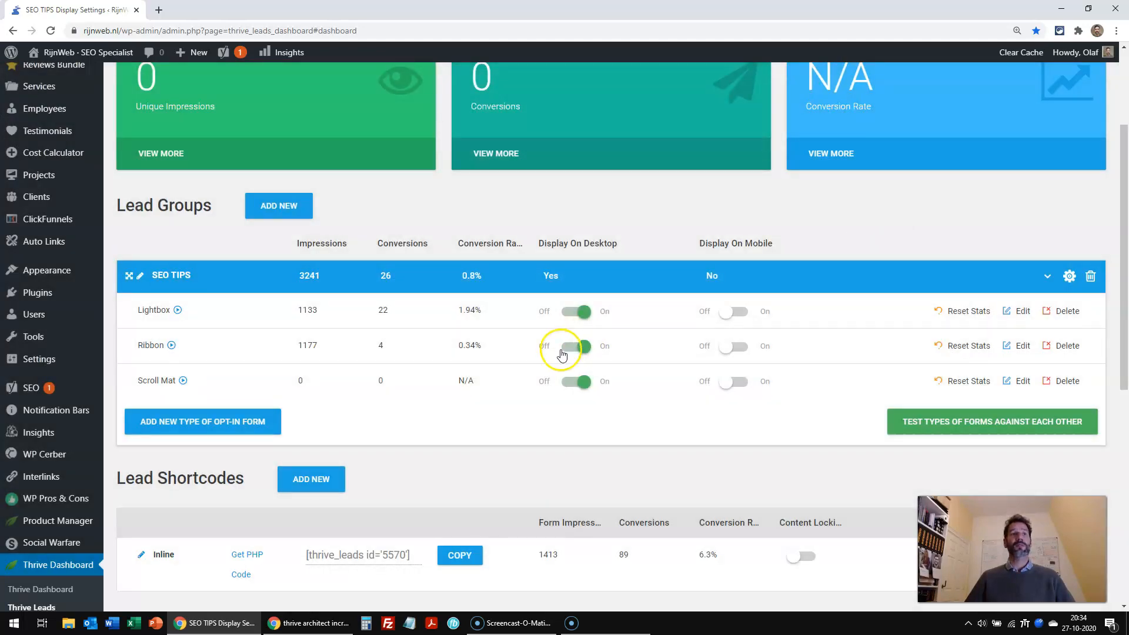
{"action": "scroll", "coordinate": [742, 301], "scroll_direction": "up", "scroll_amount": 2}
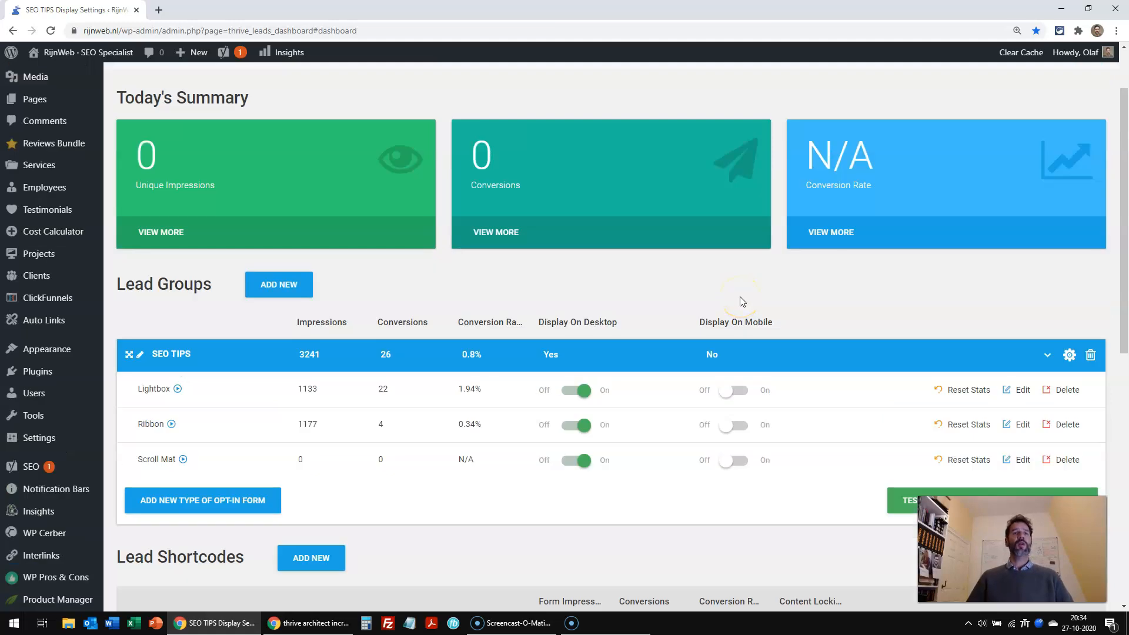